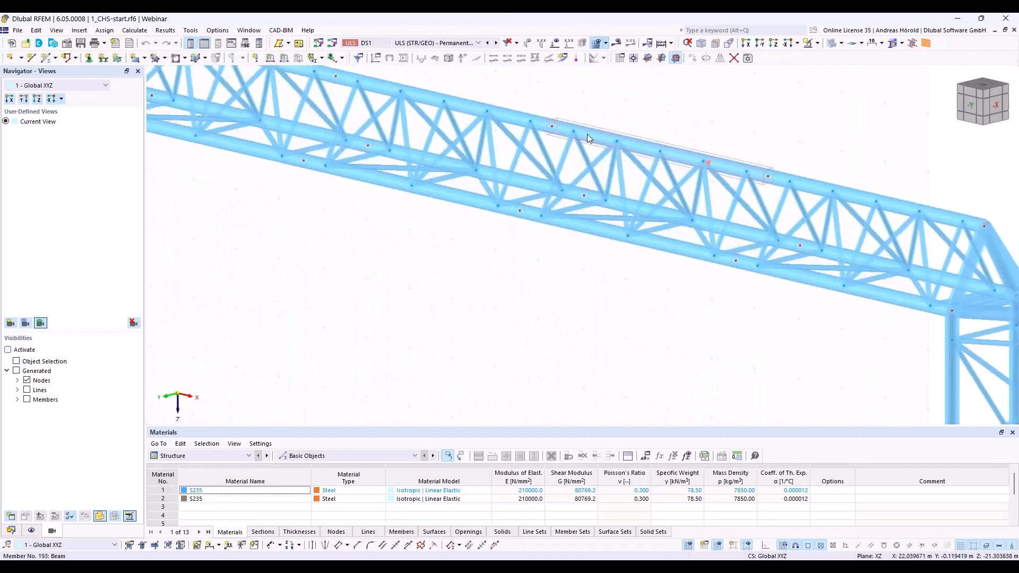
Step: Inspect the top chord and diagonal members of the truss girder
mouse_move(590, 139)
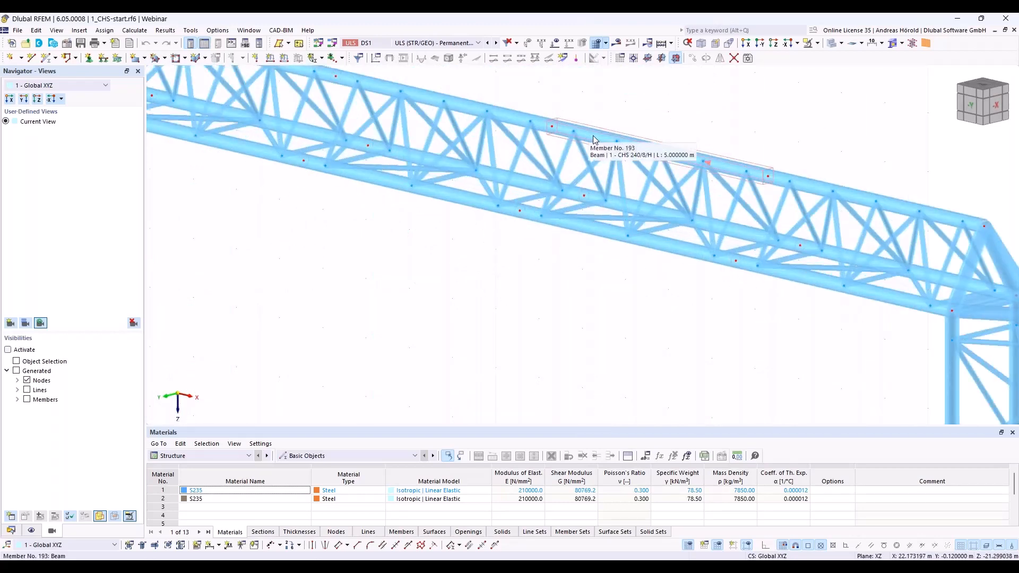
mouse_move(558, 165)
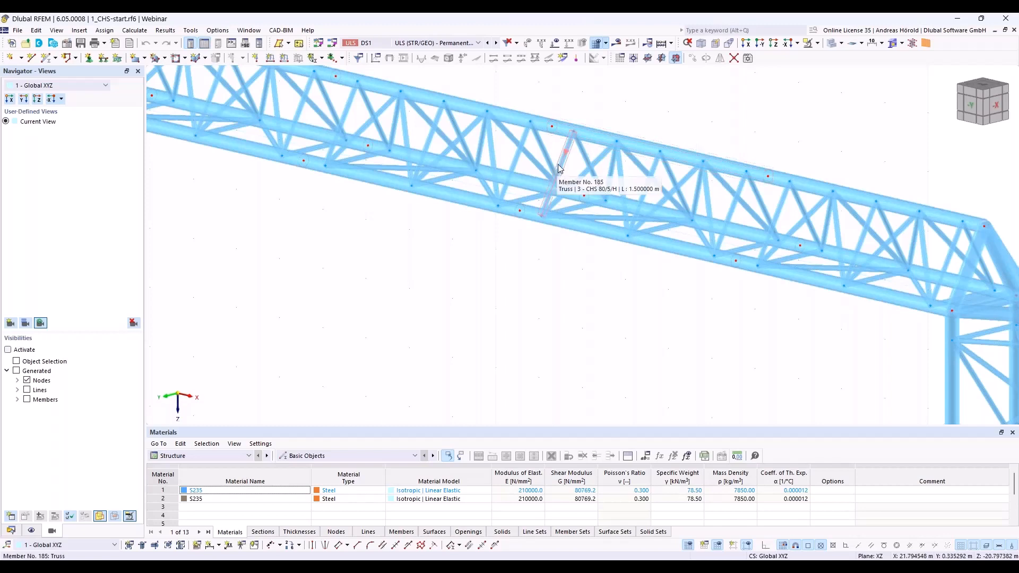
scroll(547, 266, down, 4)
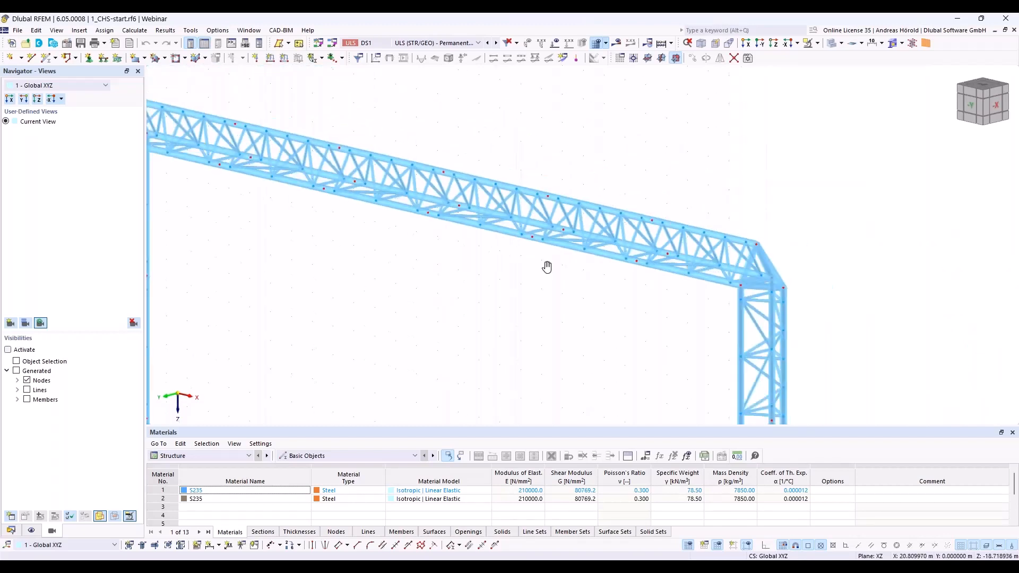
scroll(547, 266, down, 3)
scroll(635, 250, up, 5)
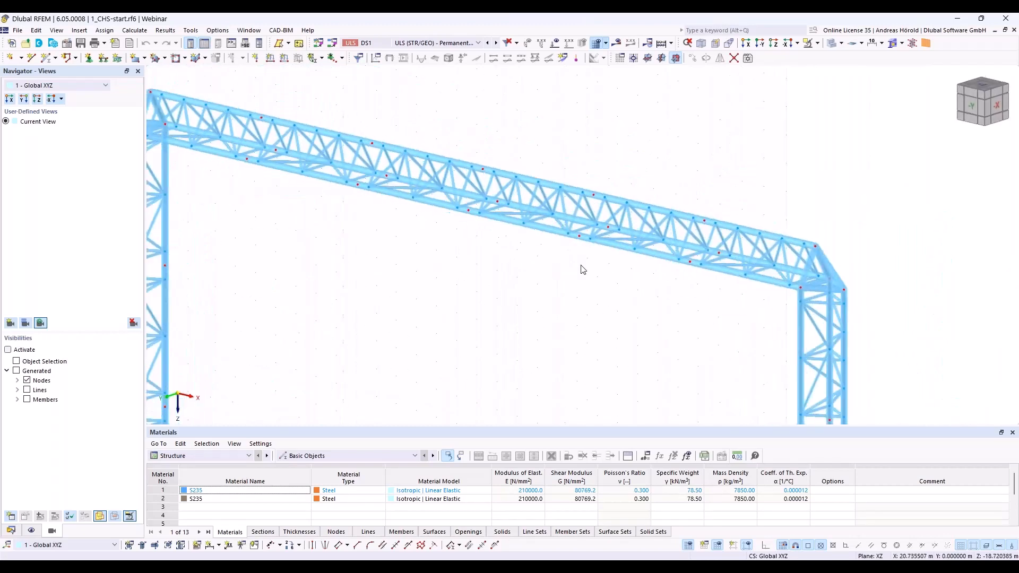
scroll(583, 260, down, 2)
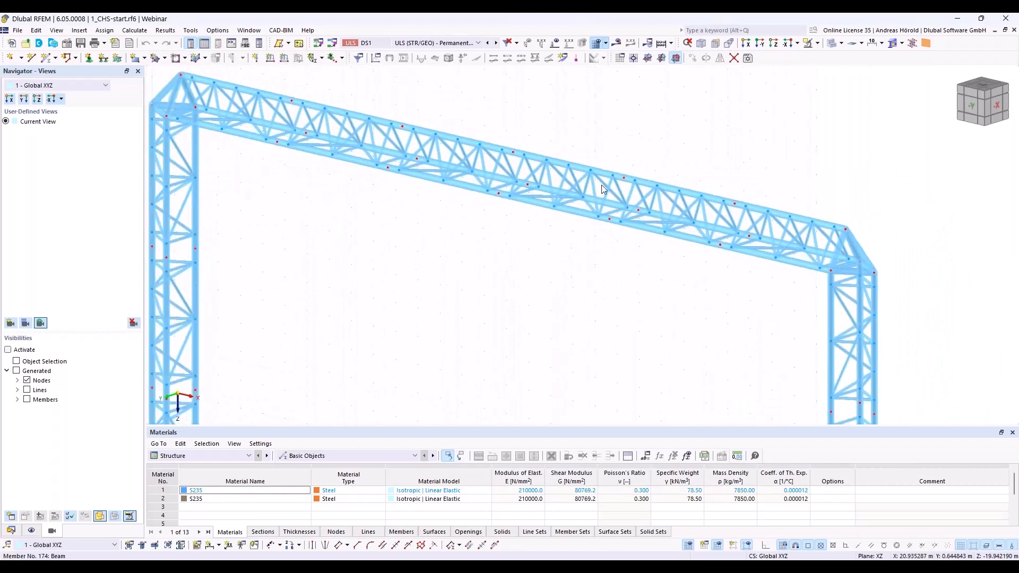
Step: Display the static analysis results, review the member moments My and Mz along the girder, and hide the results again
click(616, 45)
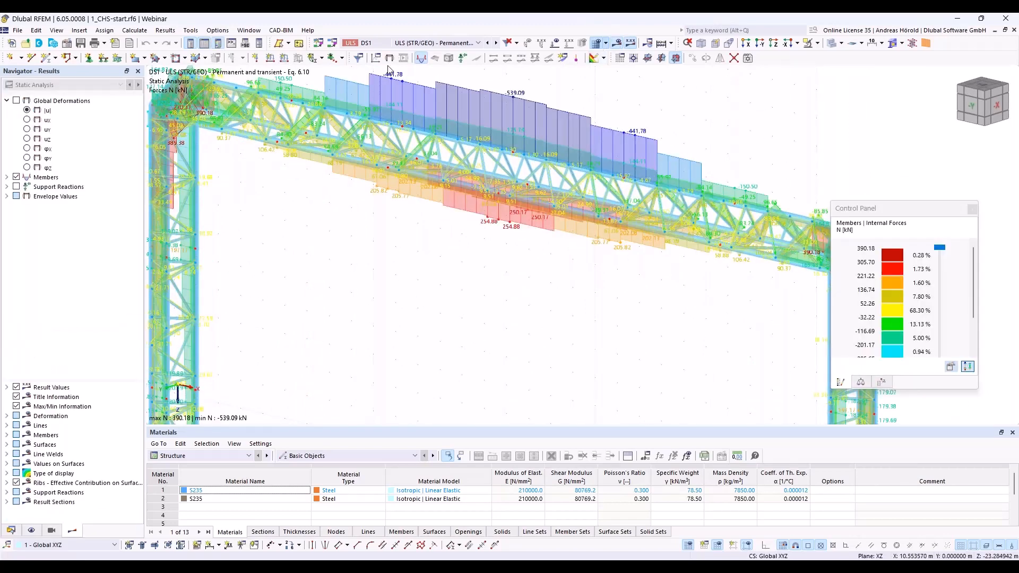
middle_drag(419, 257, 500, 302)
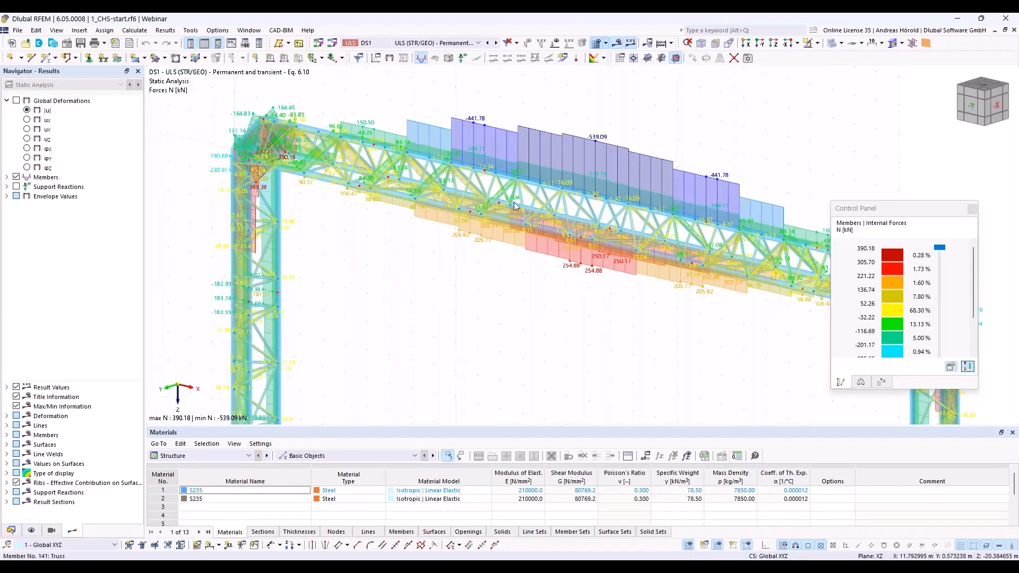
click(7, 178)
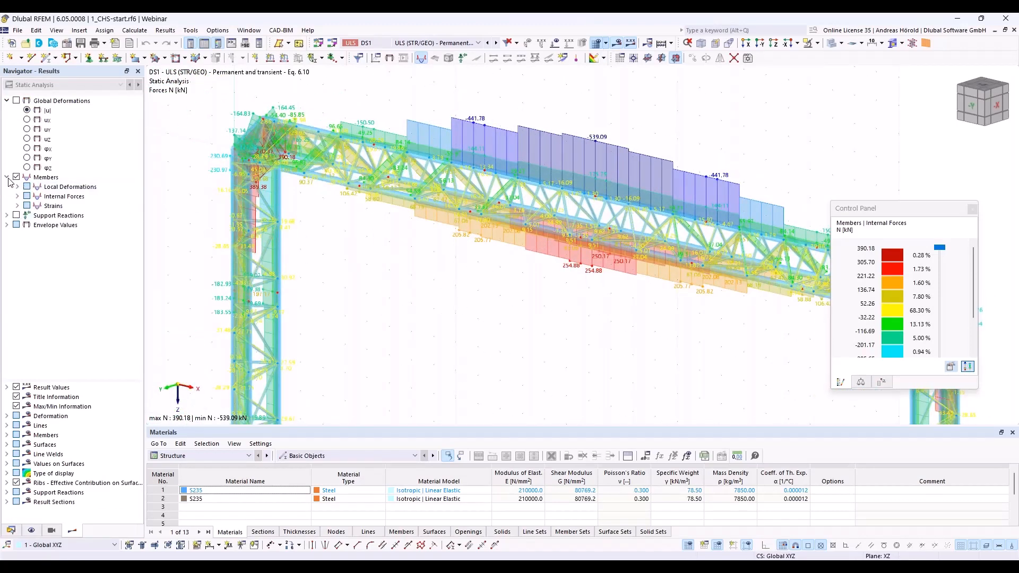
click(17, 196)
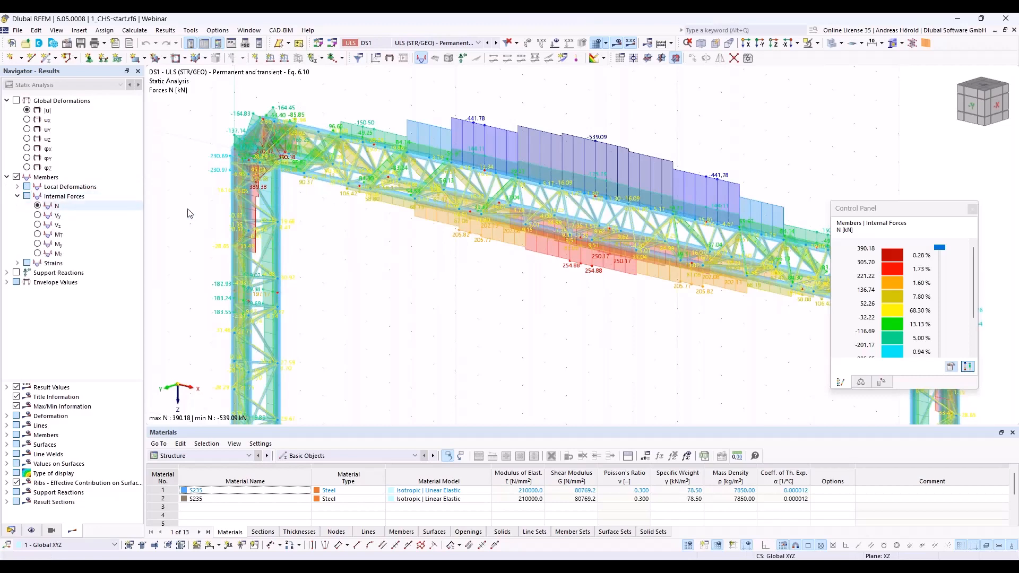
click(38, 245)
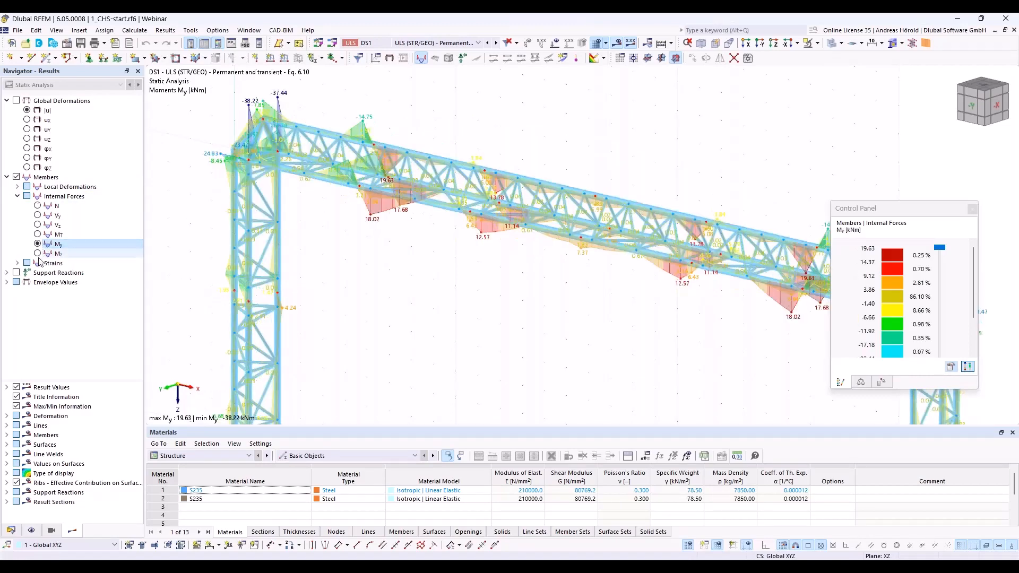
click(39, 255)
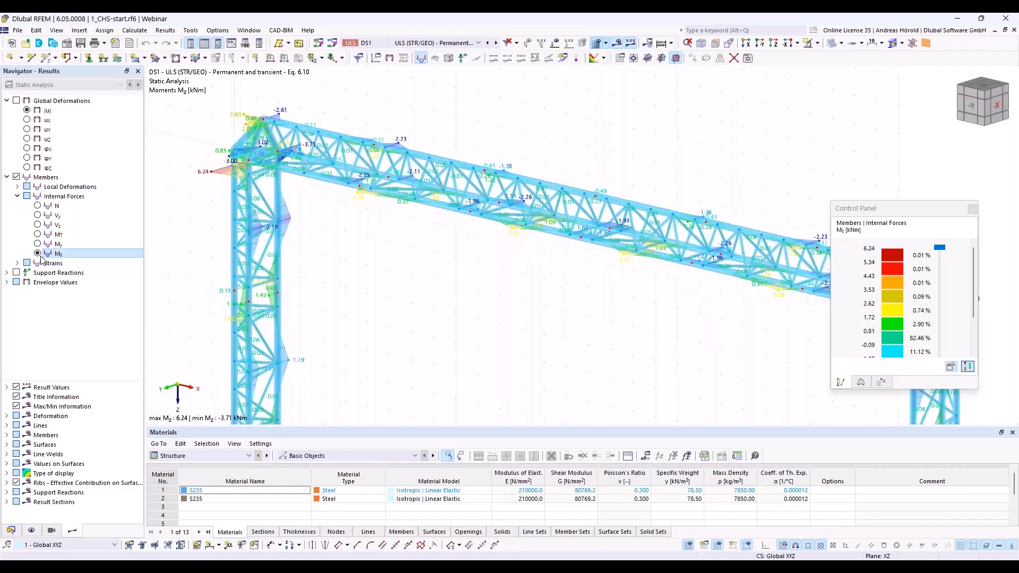
scroll(614, 259, up, 4)
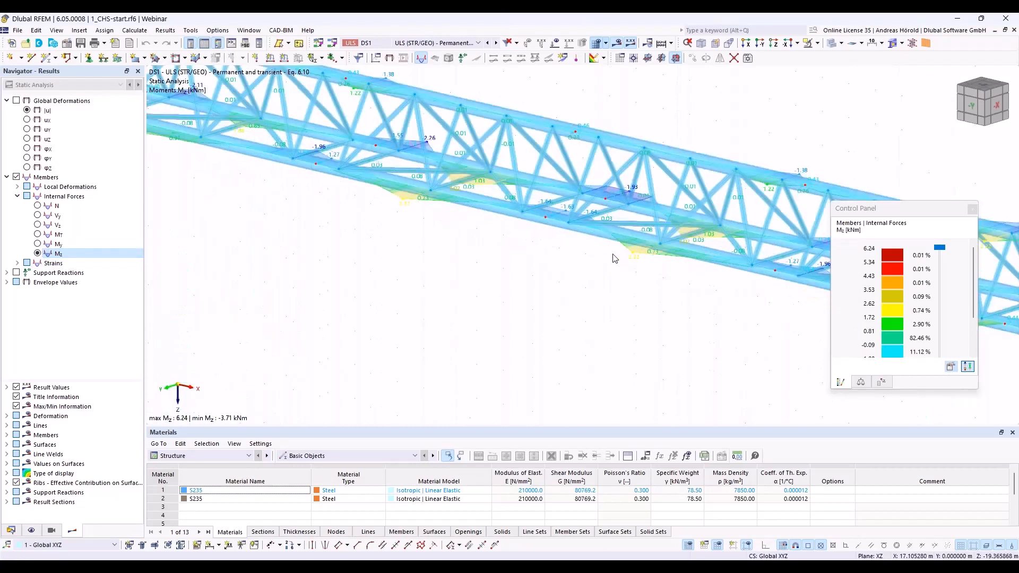
scroll(614, 259, down, 3)
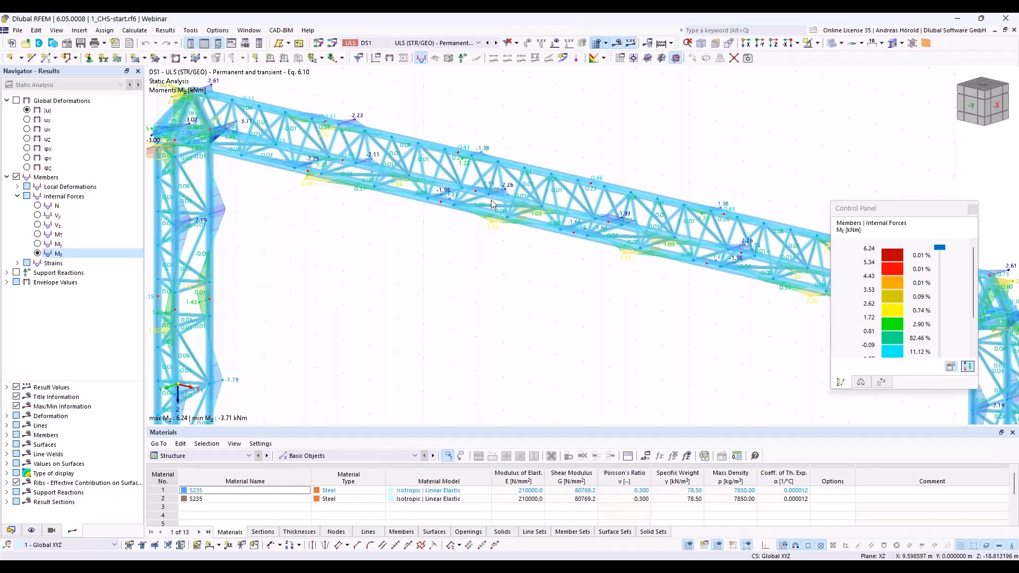
click(618, 44)
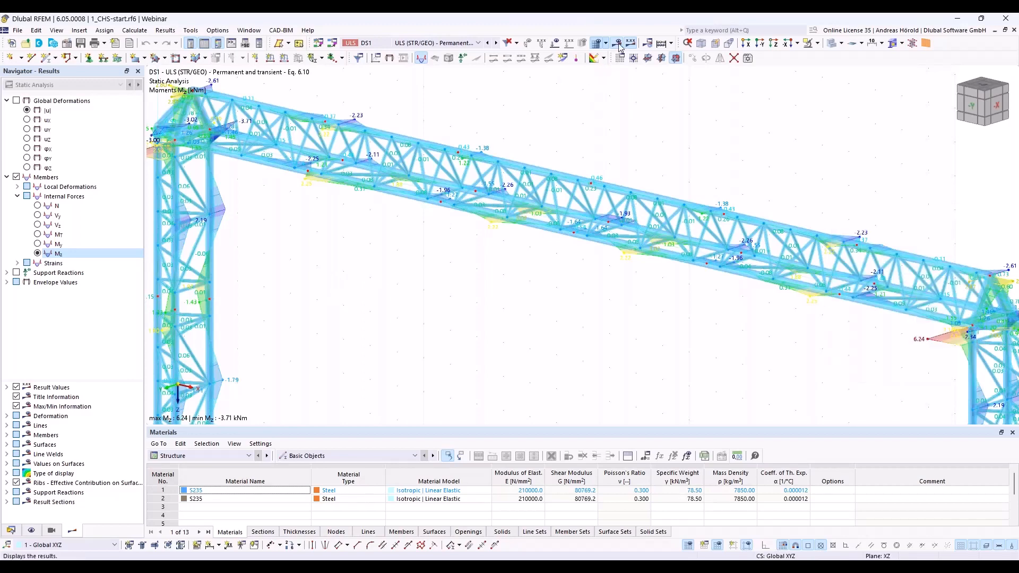
Step: Create a new steel joint at node 101 on the girder's top chord with the ultimate configuration 1 - Standard
right_click(592, 186)
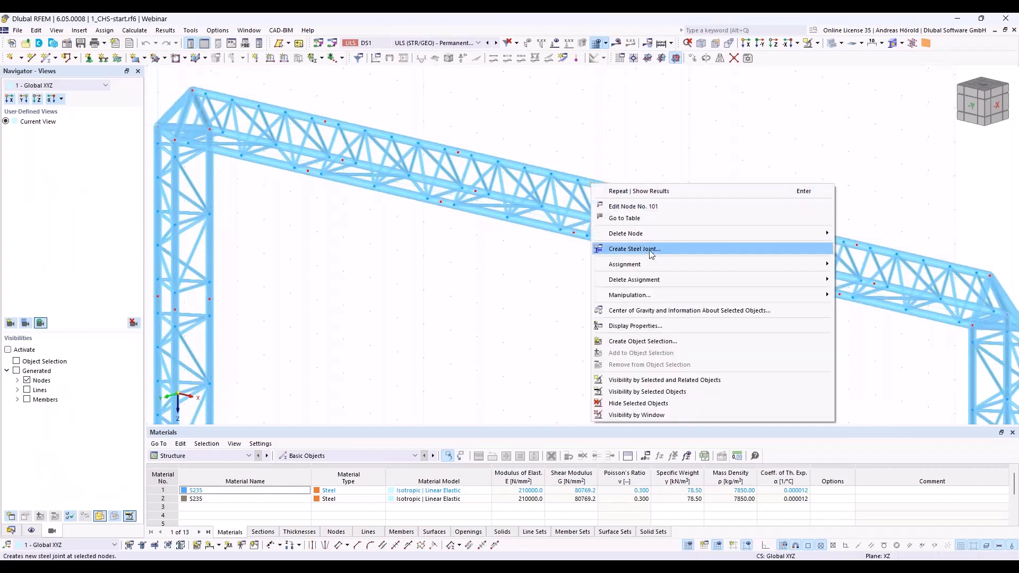
click(11, 531)
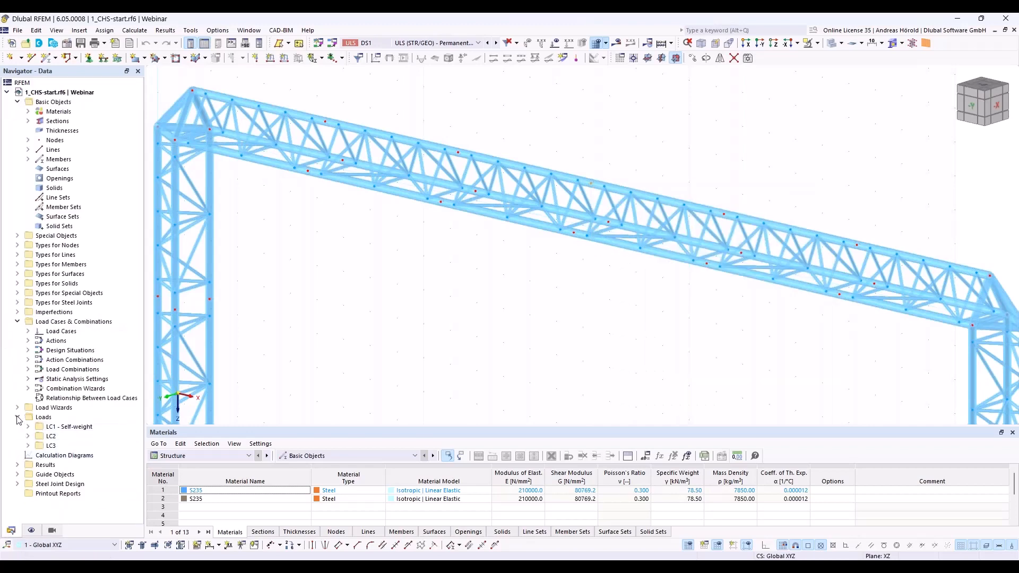
click(17, 303)
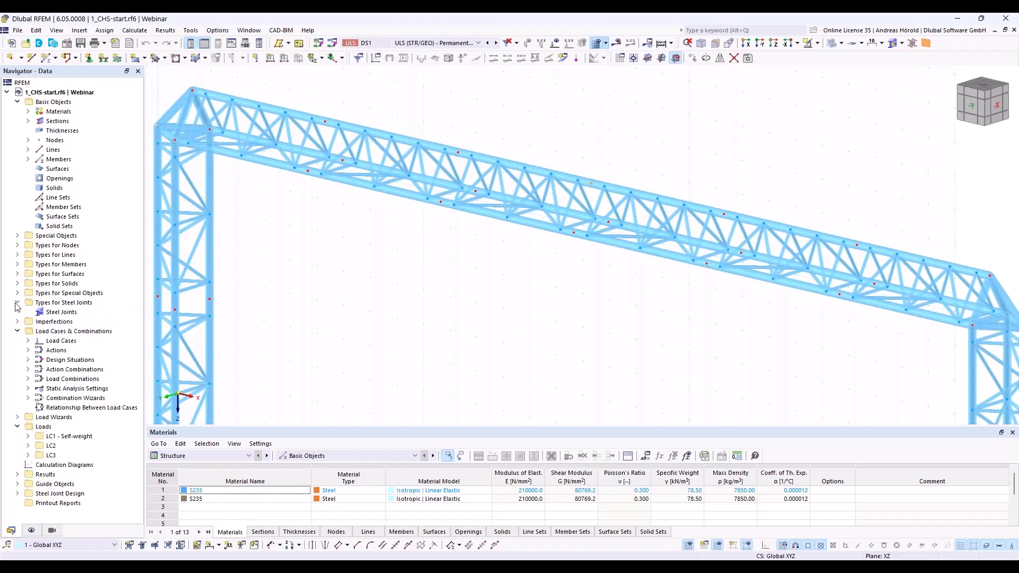
right_click(64, 313)
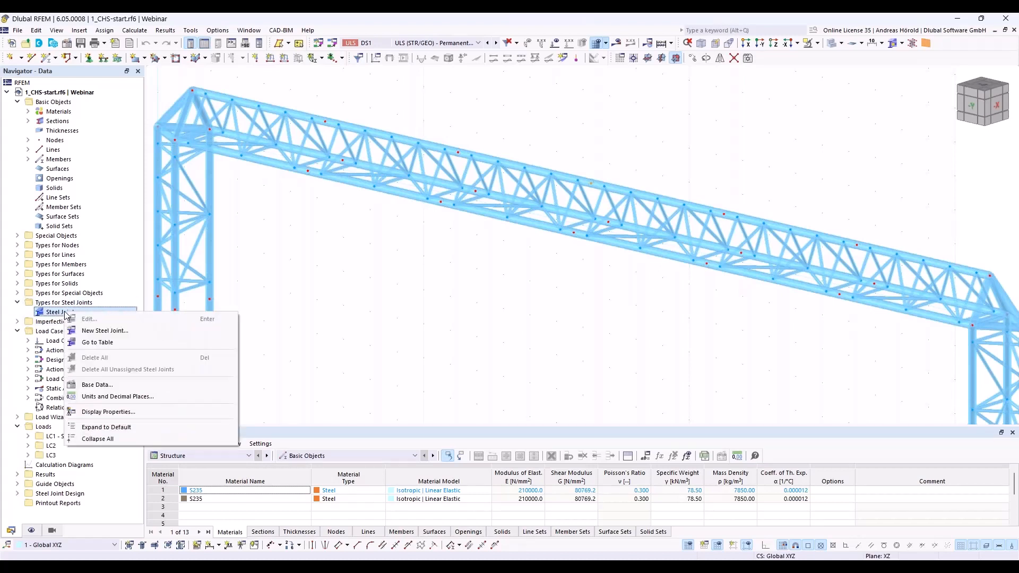
click(106, 332)
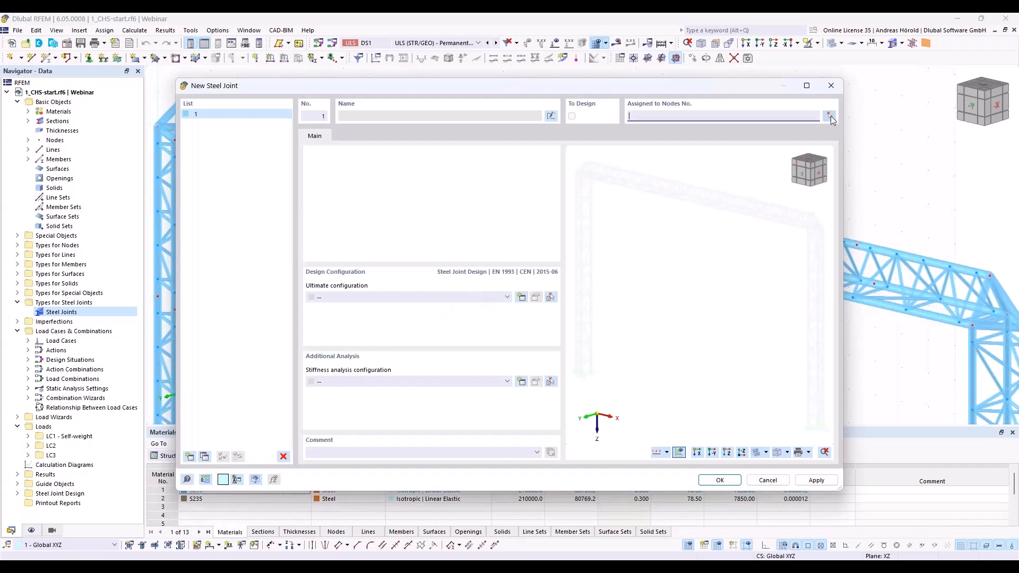
click(830, 117)
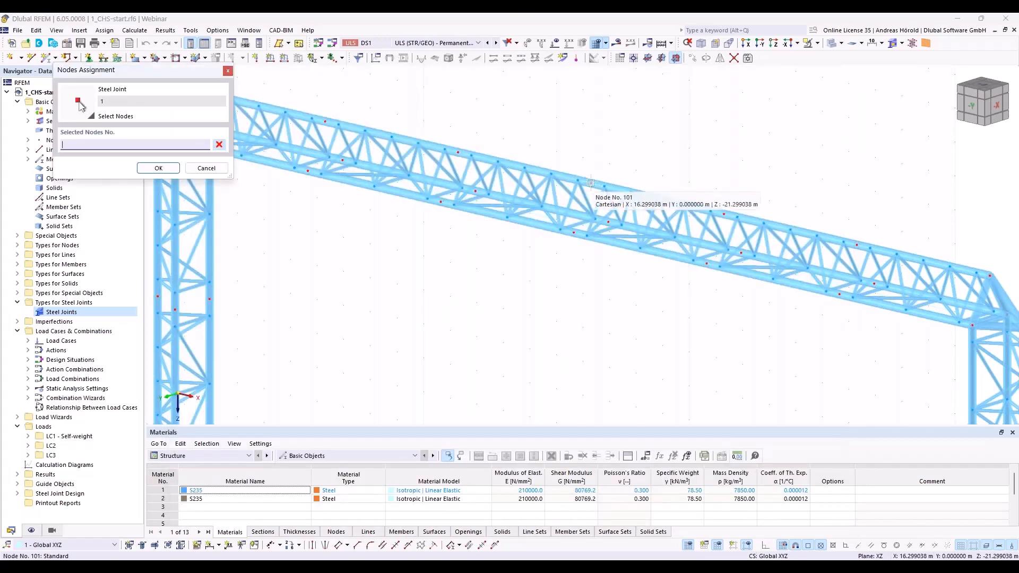
click(591, 183)
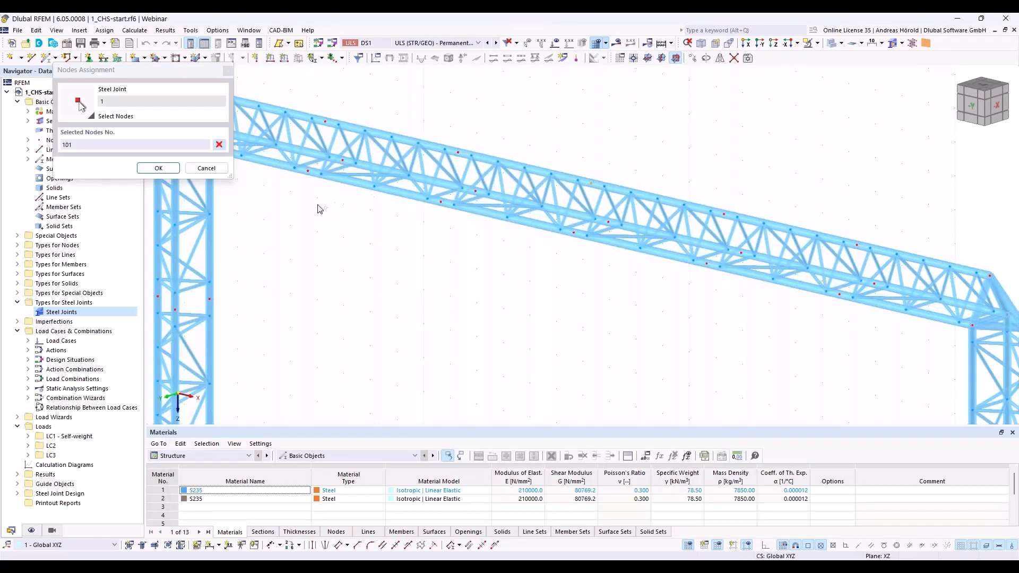
click(158, 168)
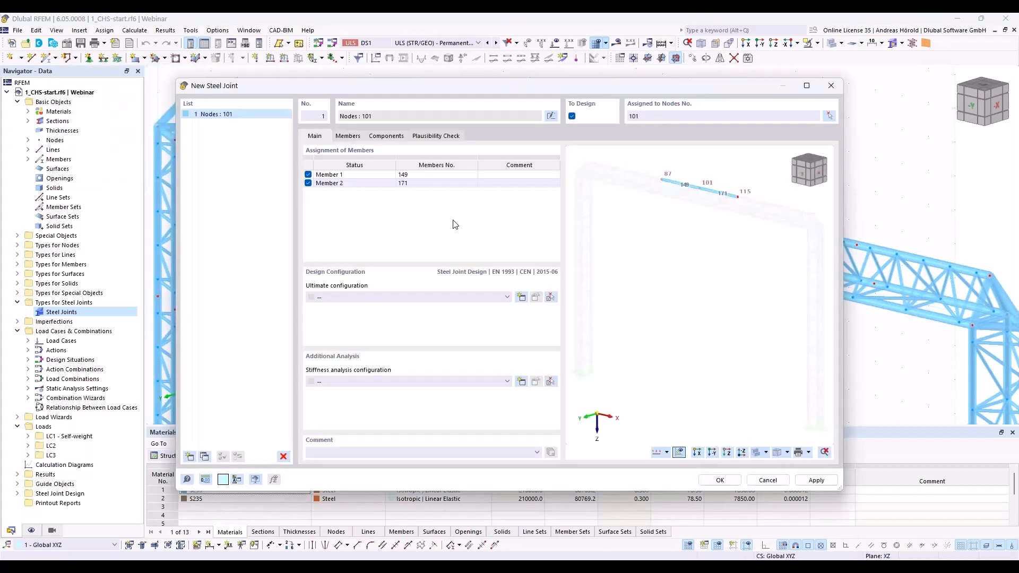
click(405, 298)
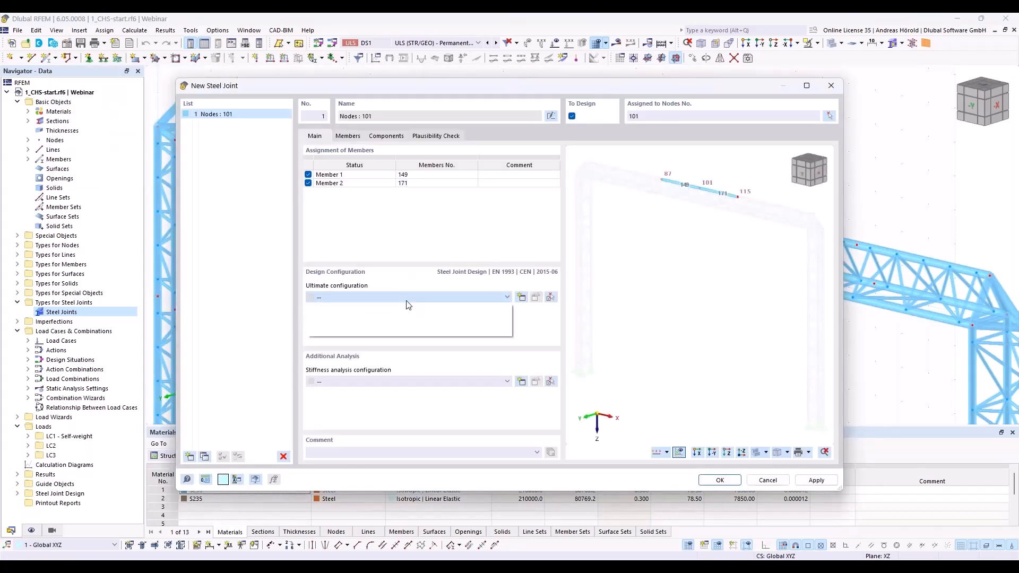
click(403, 315)
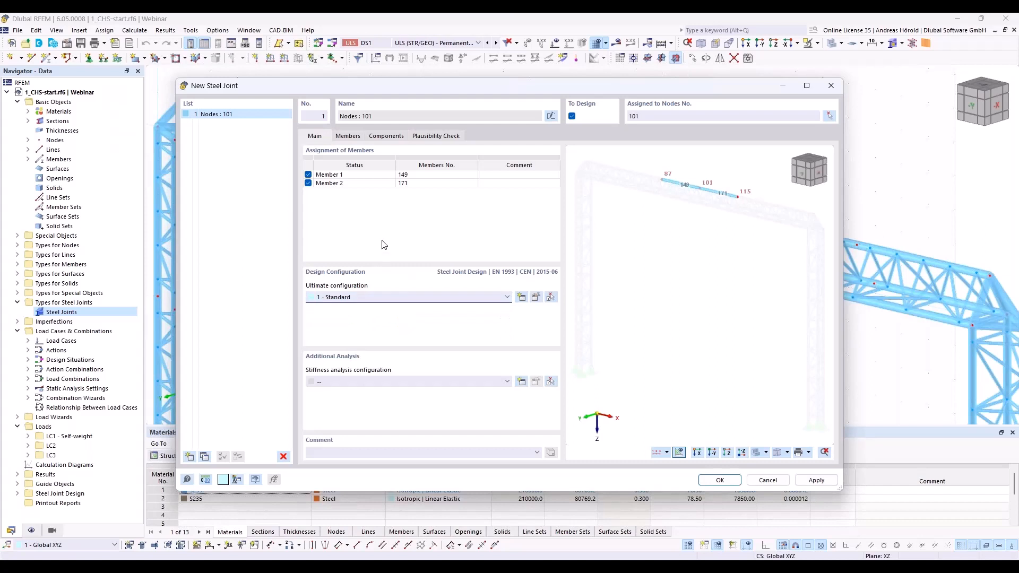
Step: Add a Plate to Plate component to the steel joint with Member 1 as connected member 1
click(354, 136)
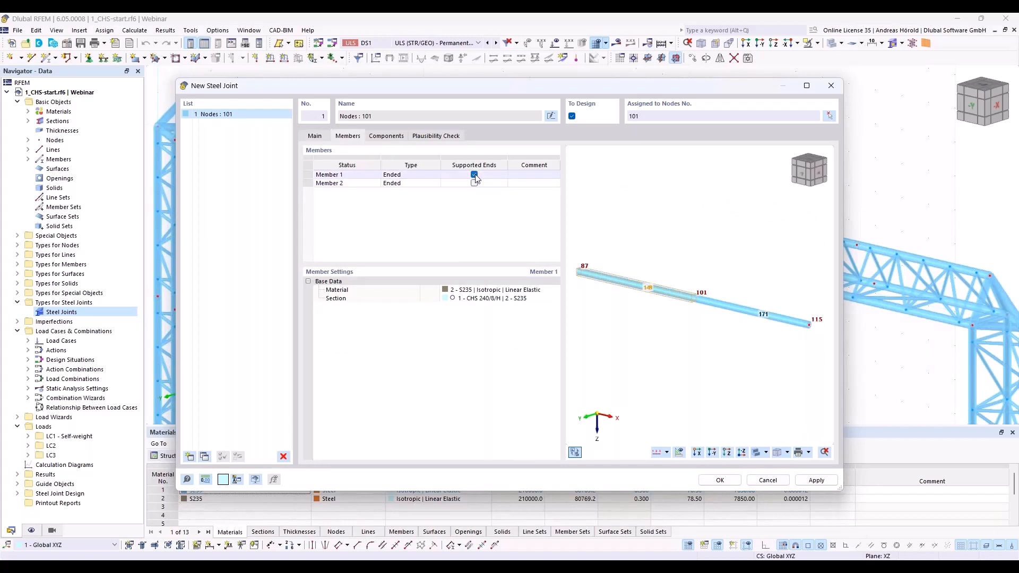
click(384, 137)
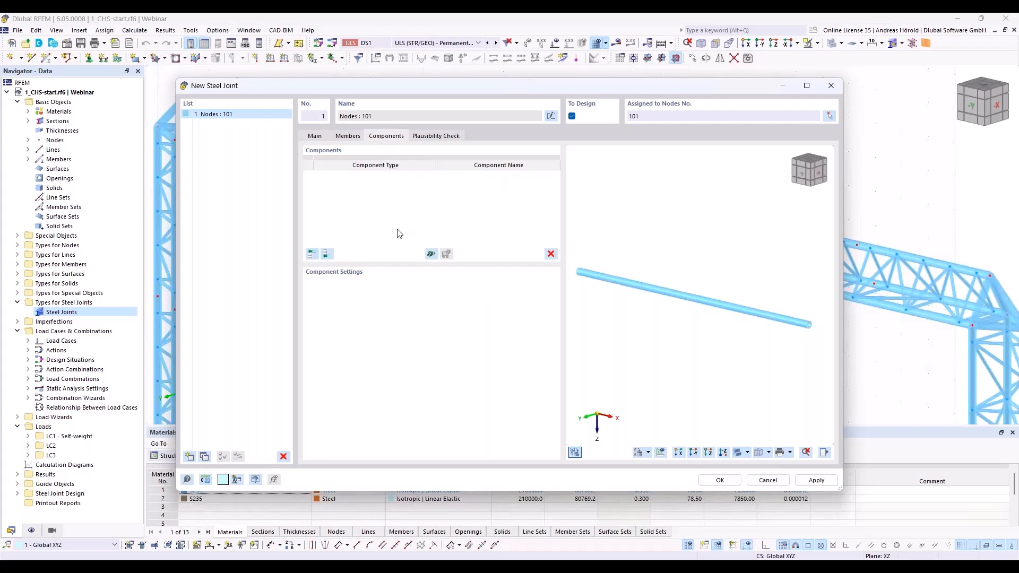
click(327, 254)
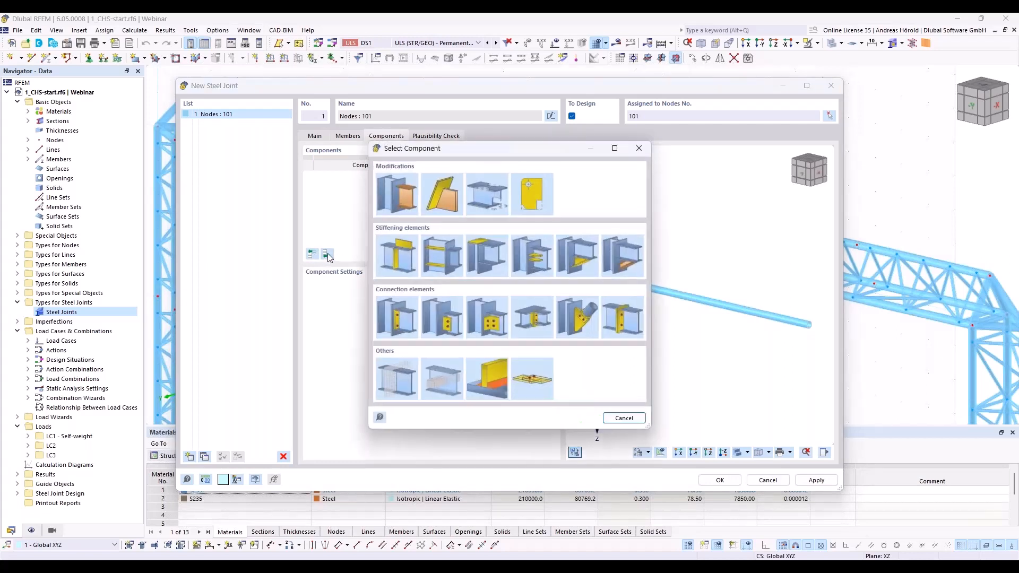
click(623, 319)
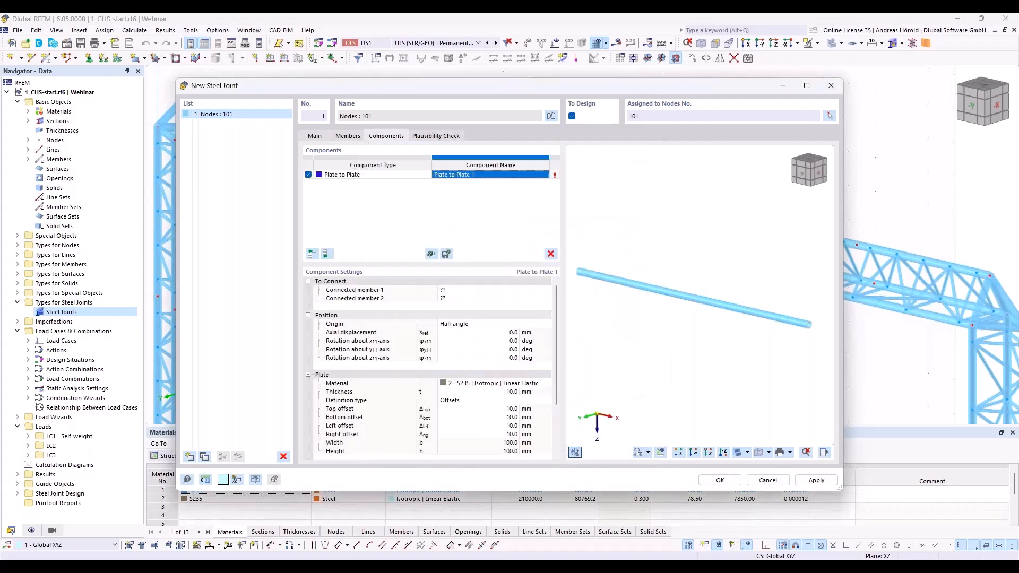
click(476, 294)
click(477, 292)
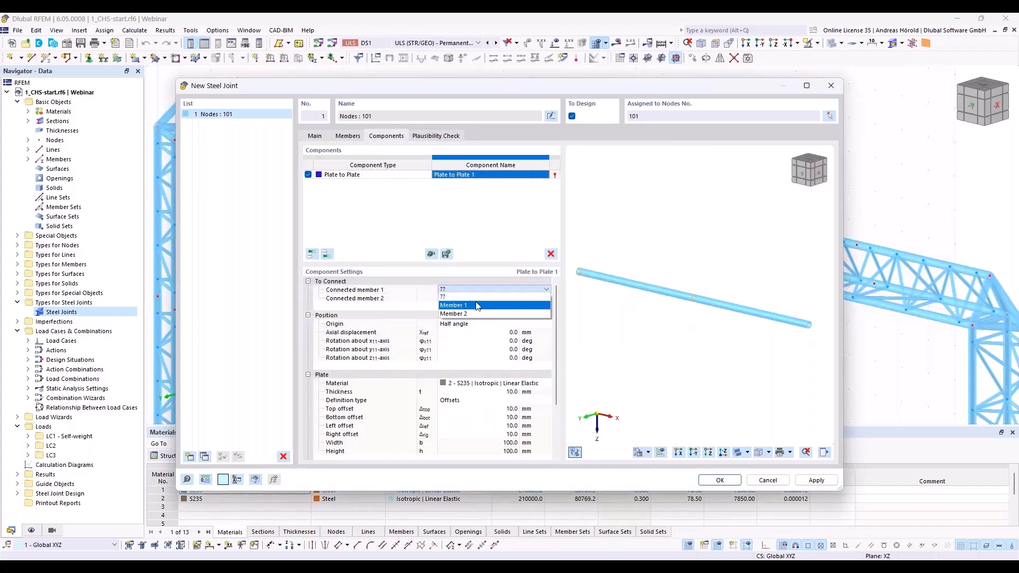
click(477, 307)
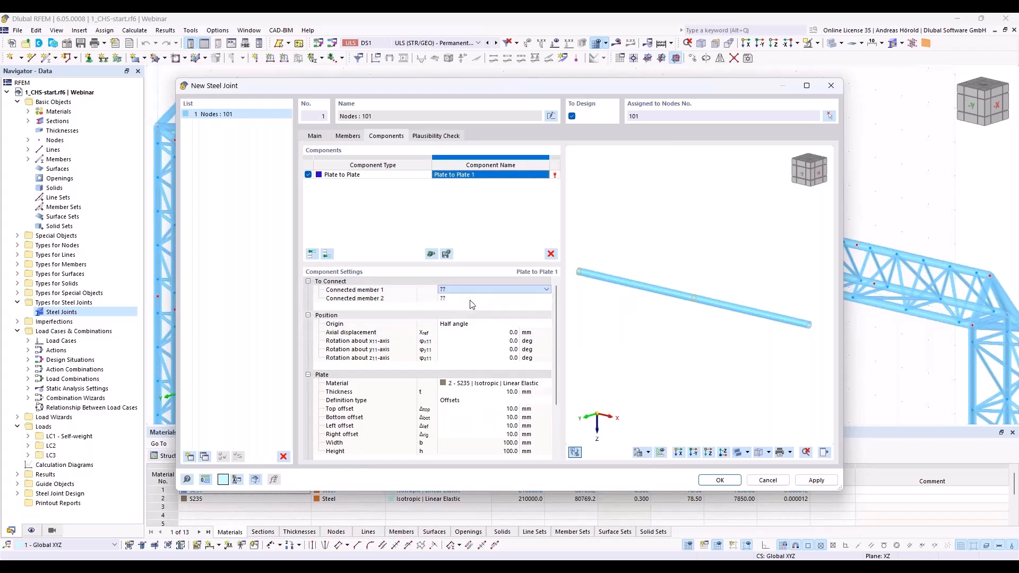
Step: Set the connecting plates' top, bottom, left and right offsets to 80 mm each
scroll(704, 294, up, 5)
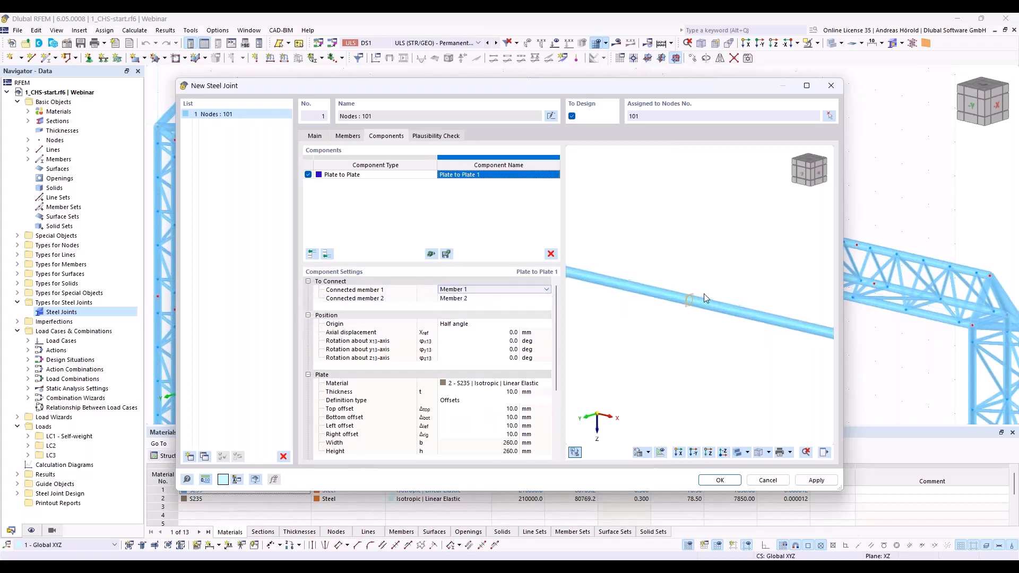
scroll(679, 325, up, 3)
middle_drag(665, 325, 713, 383)
scroll(709, 380, down, 1)
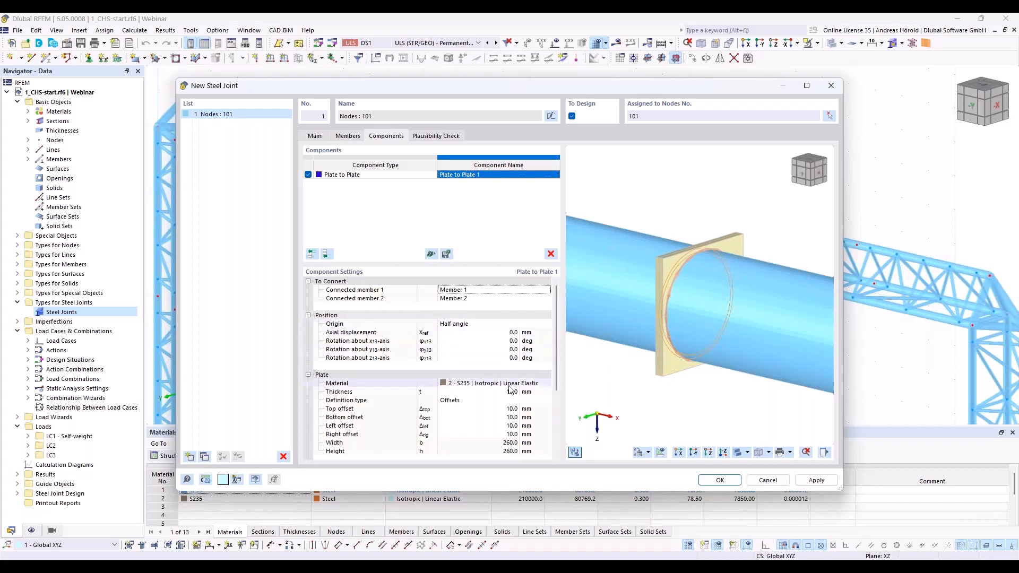
scroll(513, 352, down, 2)
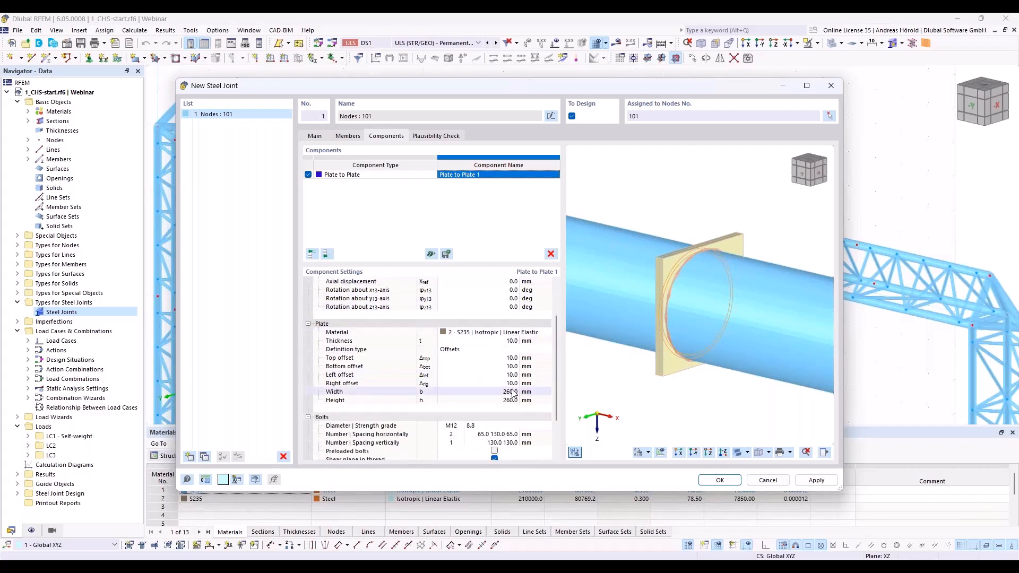
click(512, 359)
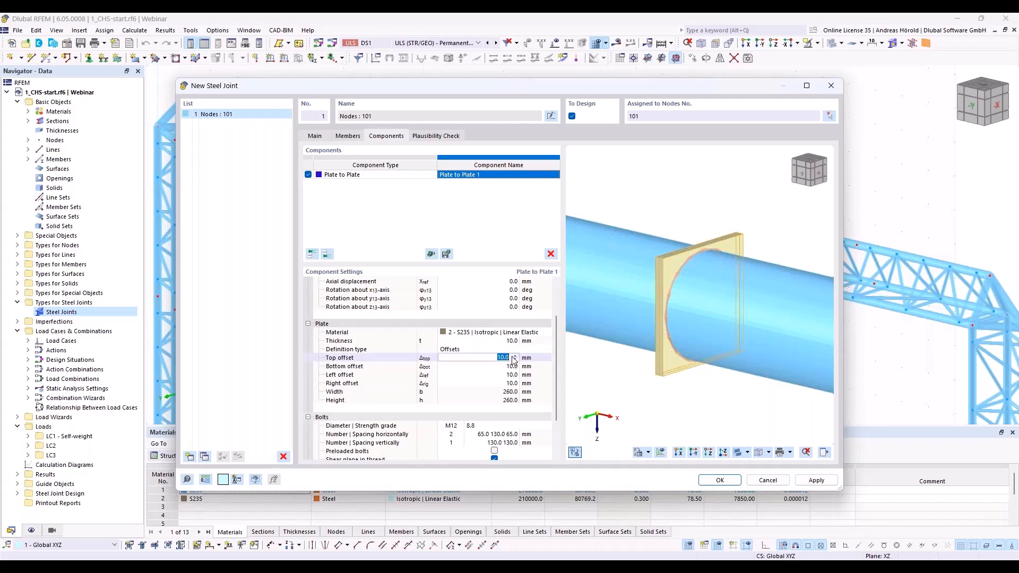
text(80)
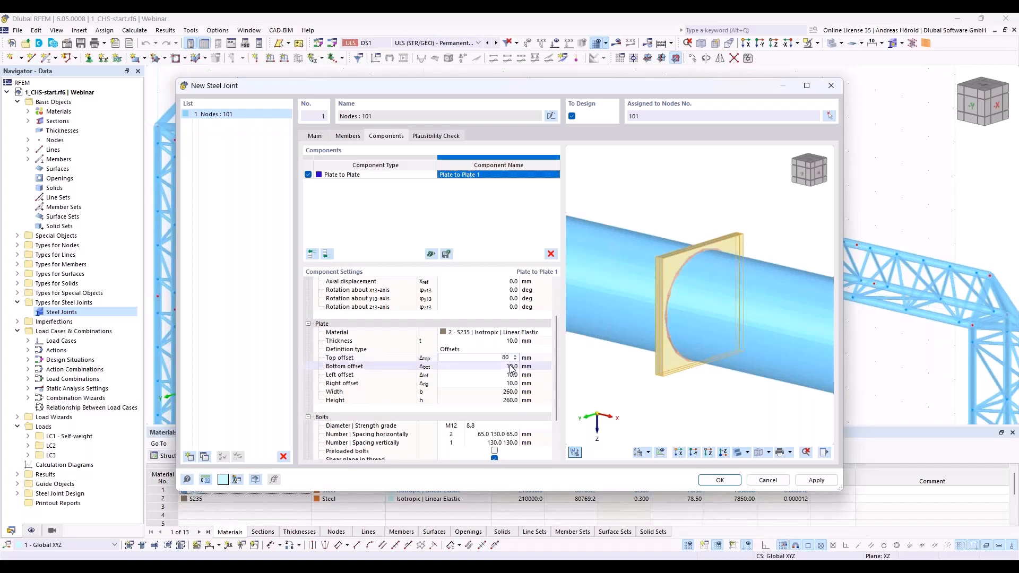
click(511, 366)
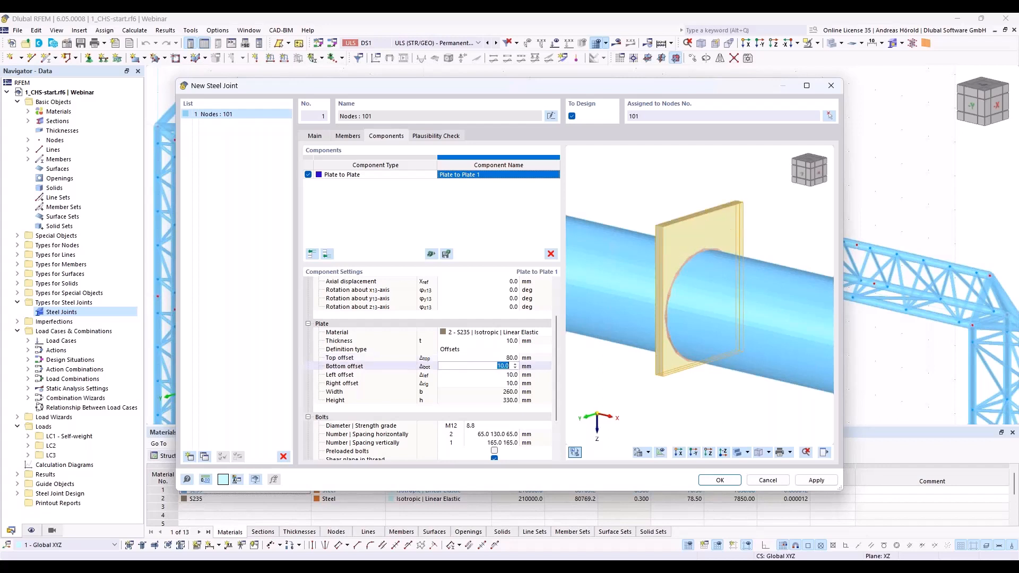
text(80)
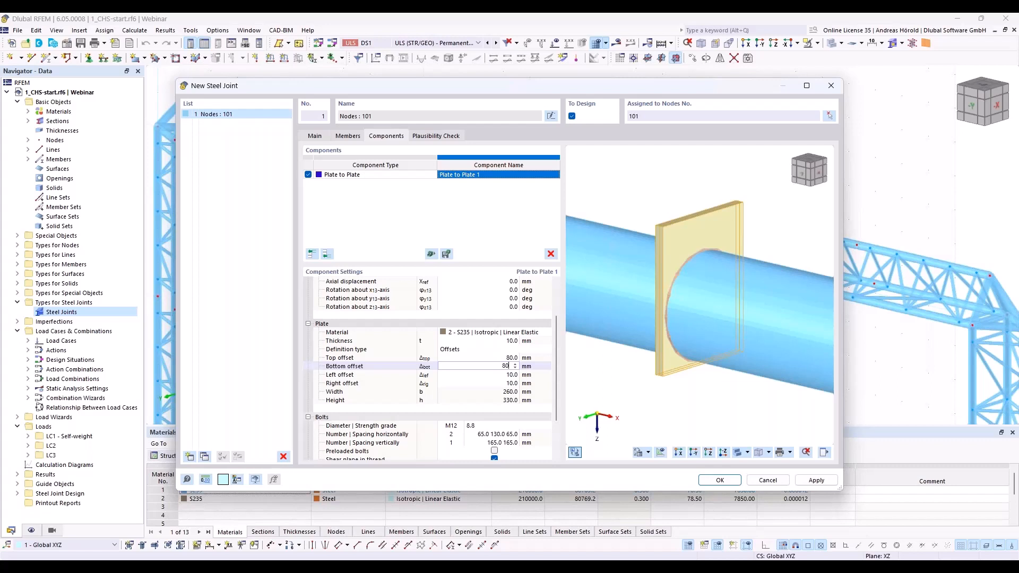
click(511, 374)
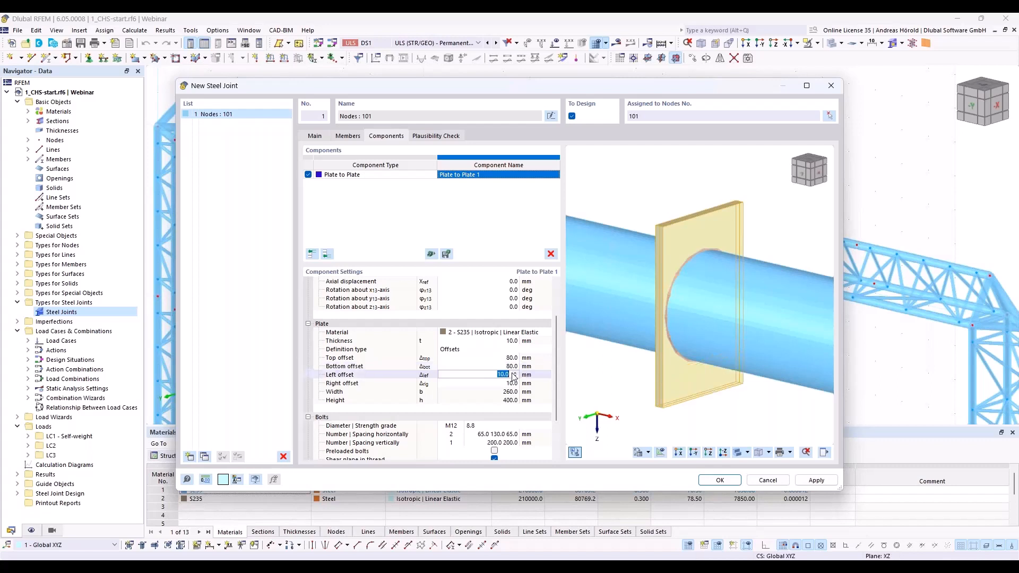
text(80)
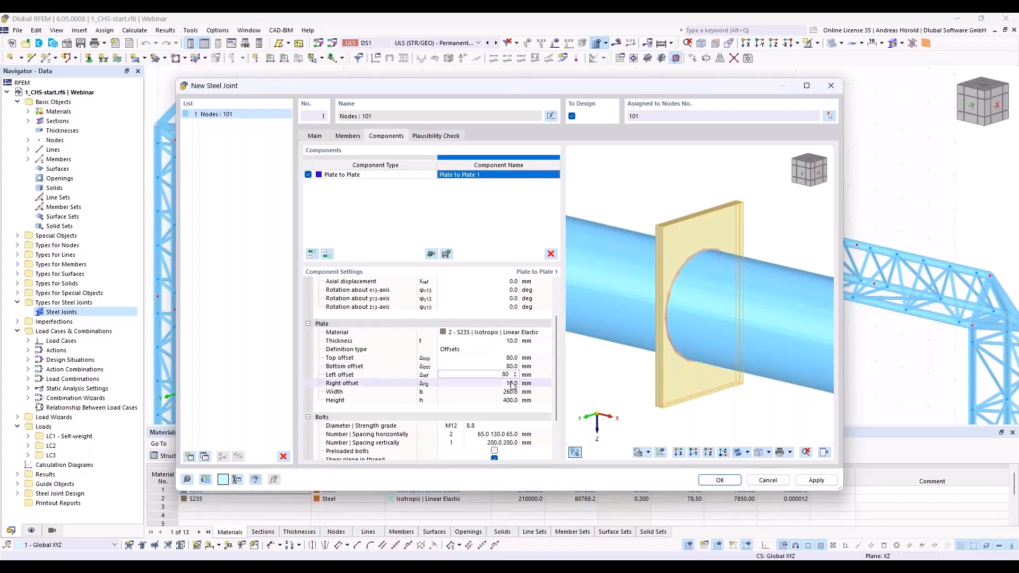
click(513, 383)
text(80)
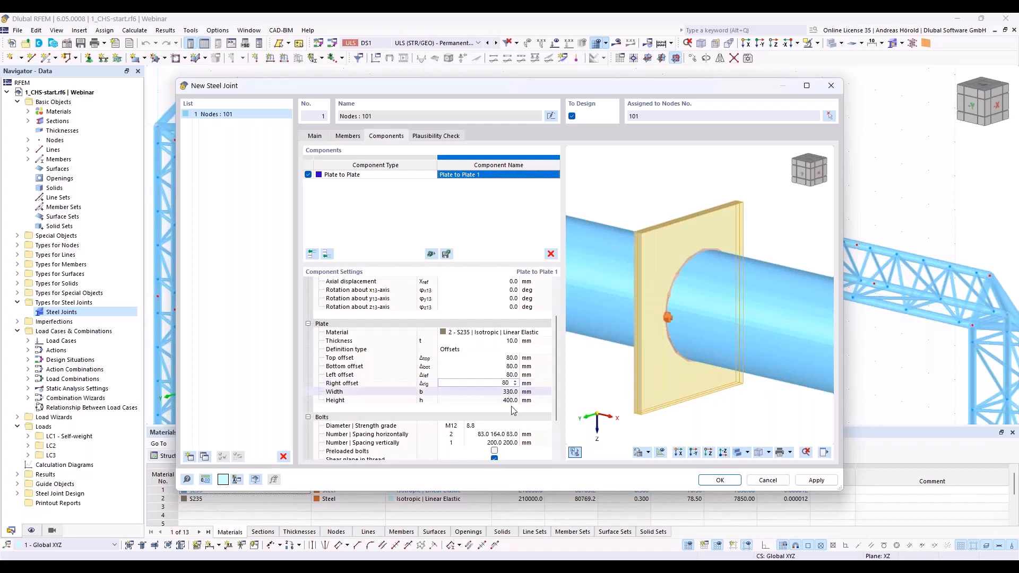
key(Return)
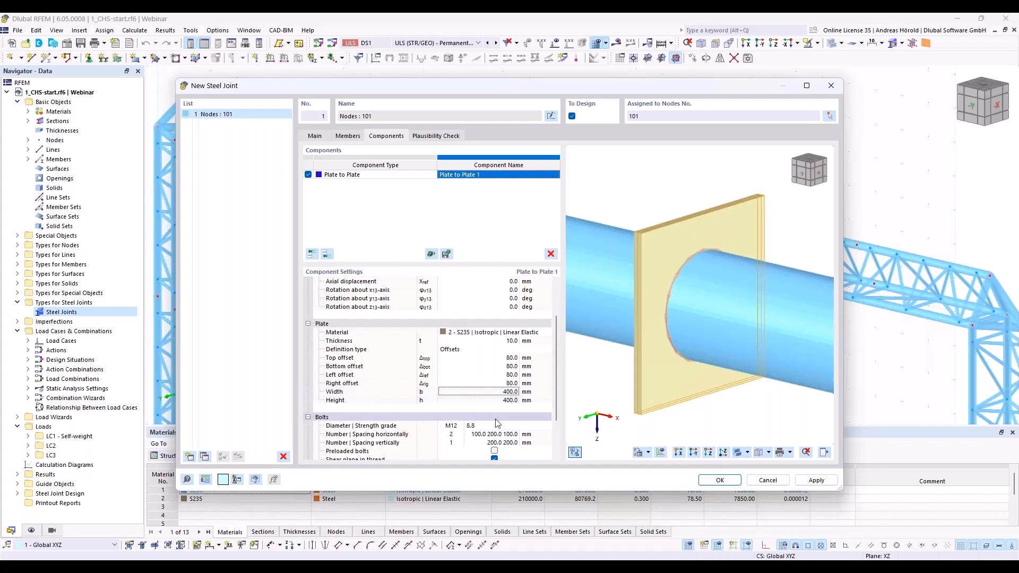
Step: Set the number of horizontal bolts in the Plate to Plate component to 0
scroll(531, 409, down, 3)
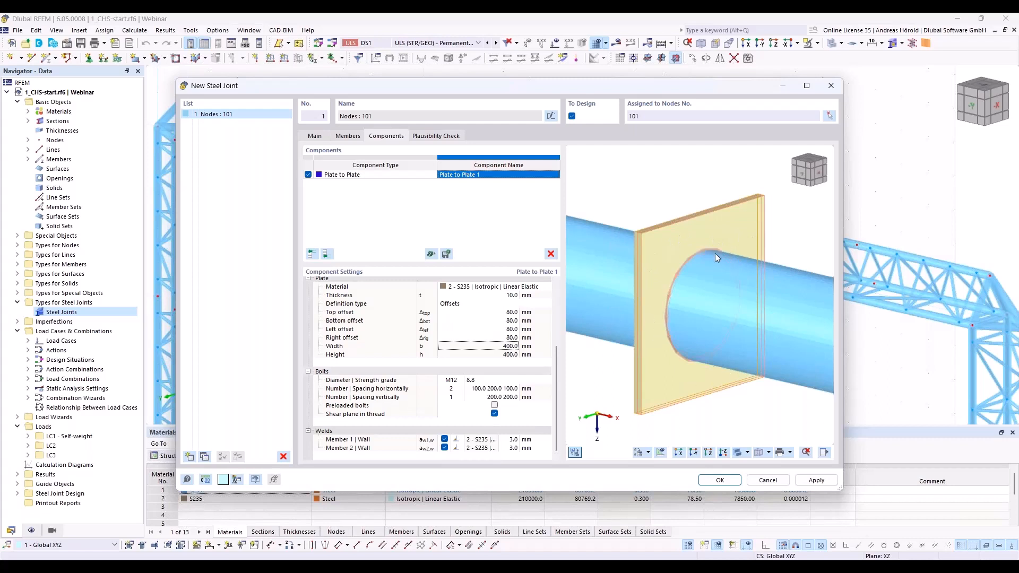
click(449, 389)
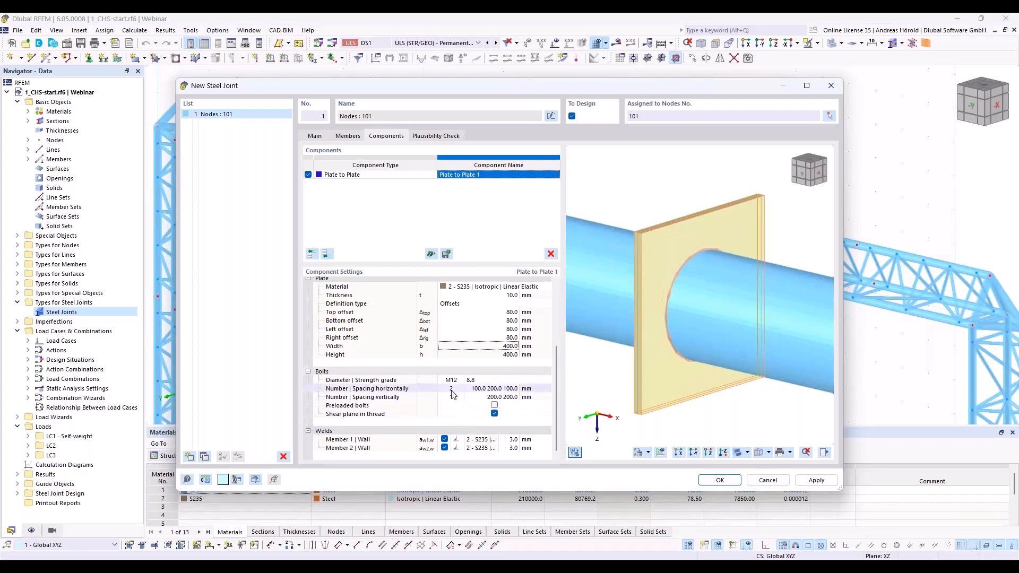
text(0)
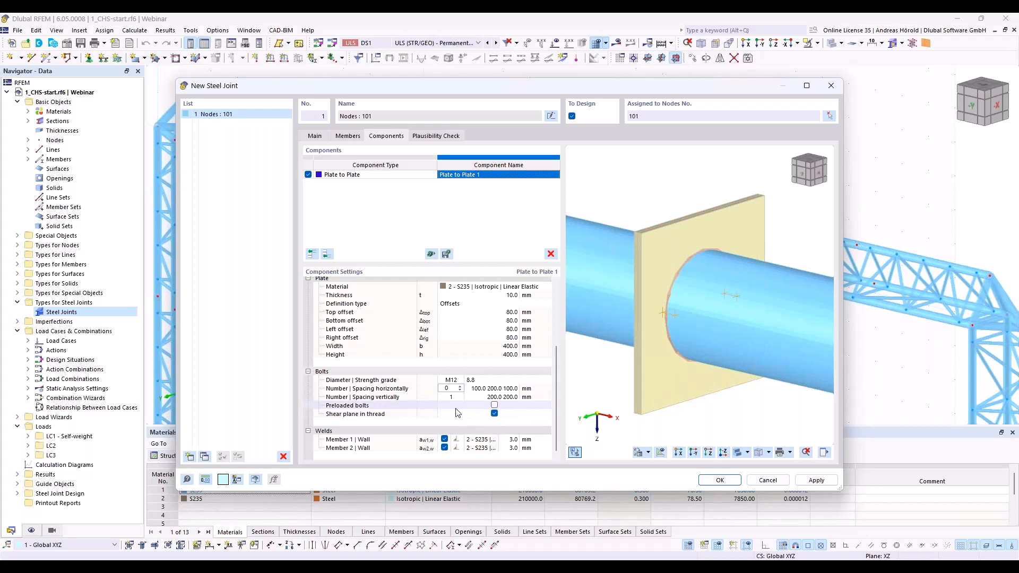
click(456, 409)
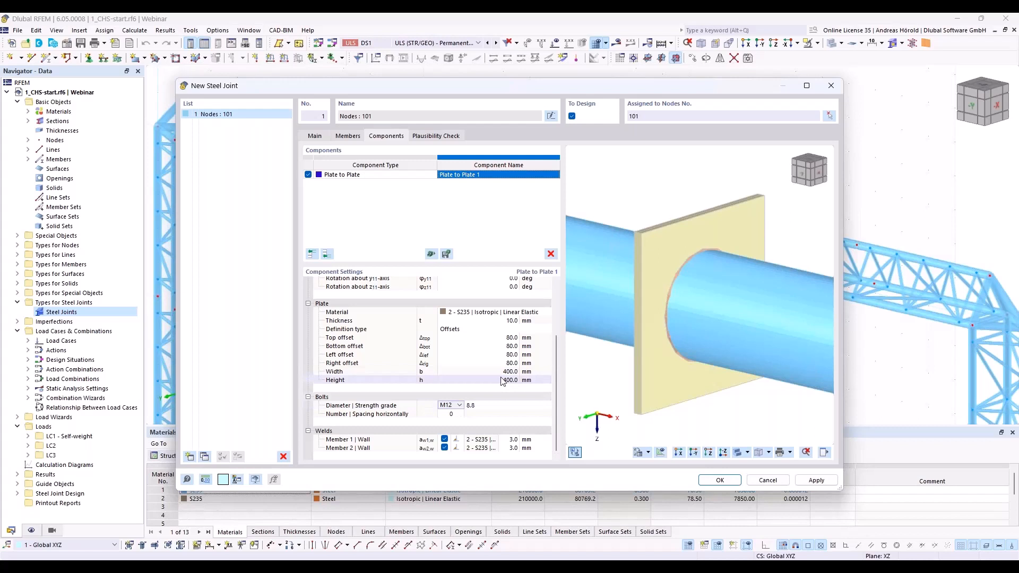
Step: Make the Member 1 wall weld a front-side fillet weld and set both members' wall welds to 5 mm
click(461, 444)
click(459, 443)
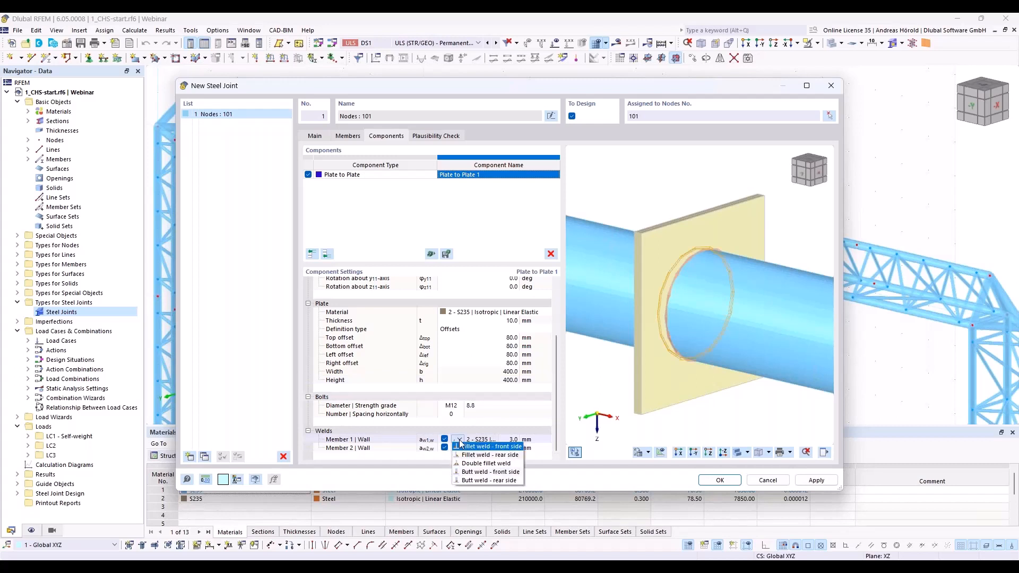
click(504, 447)
click(515, 441)
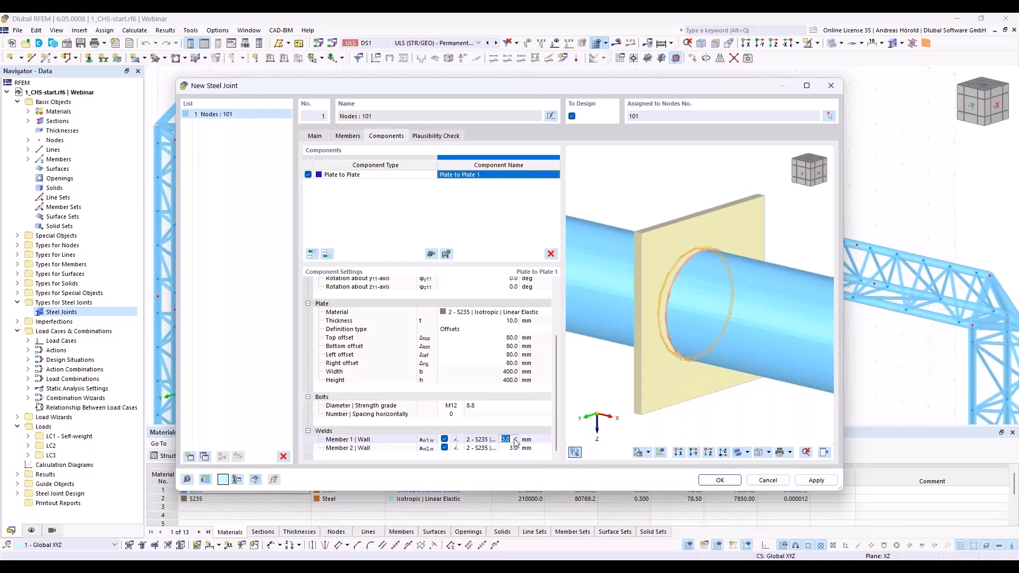
text(5)
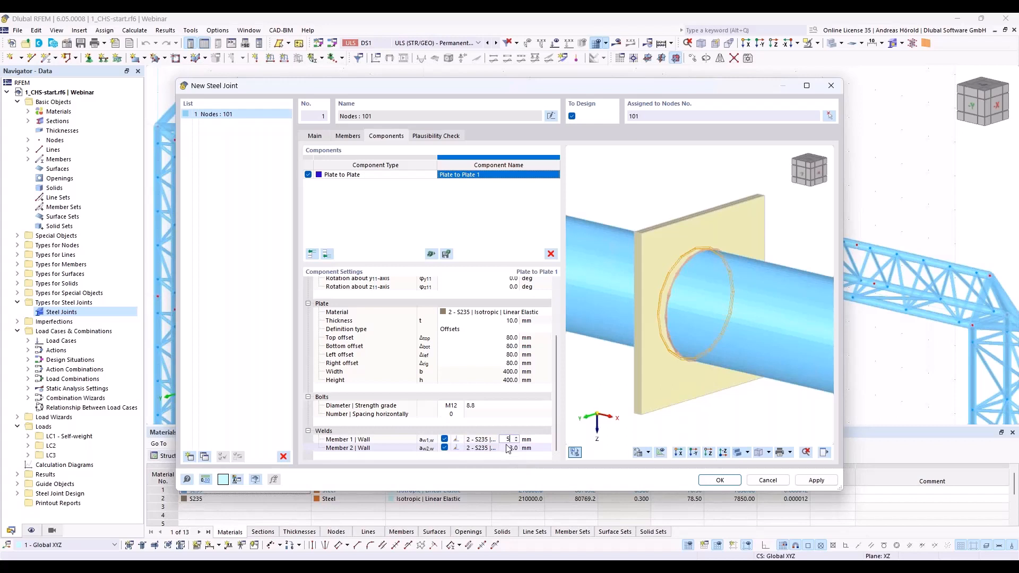
key(Return)
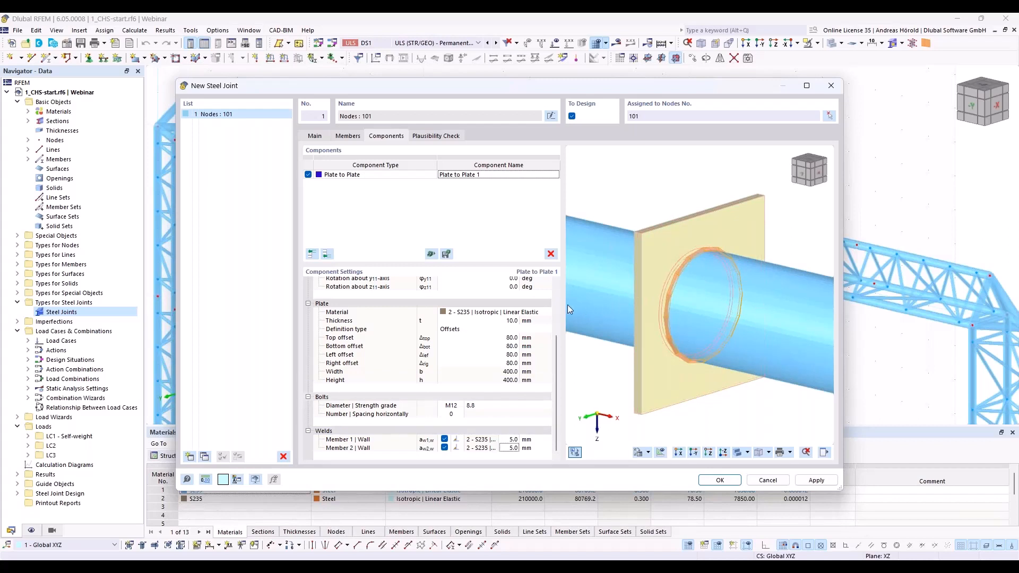
Step: Add a Plate Editor component to the joint with Plate 1 of Plate to Plate 1 as the plate to modify
click(327, 254)
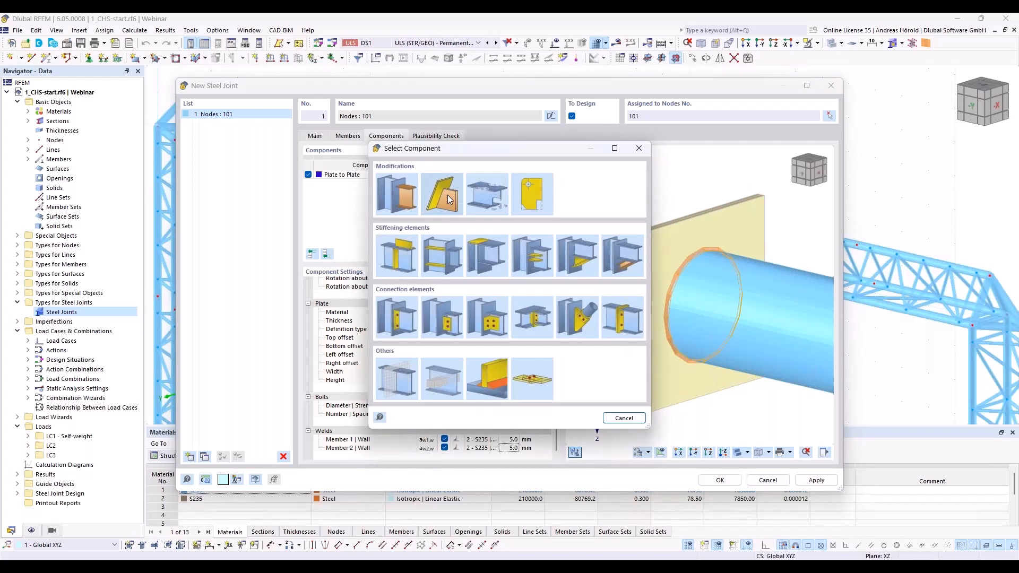
click(533, 197)
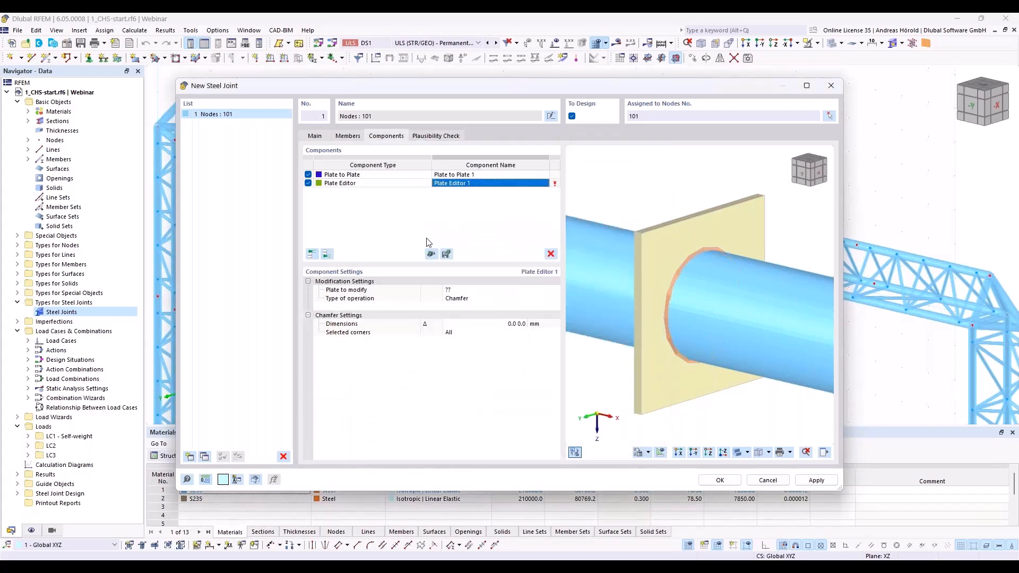
click(461, 290)
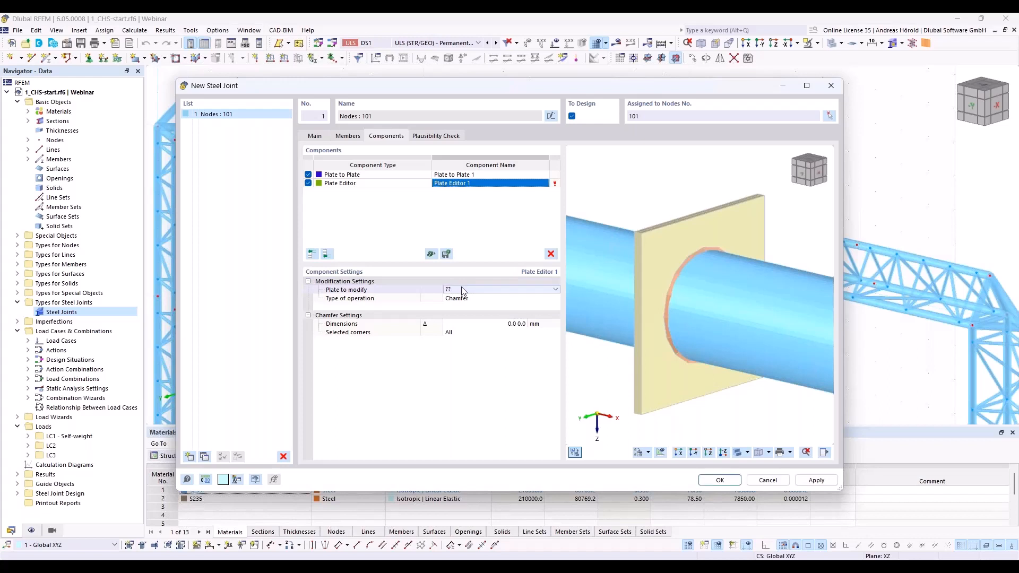
click(466, 293)
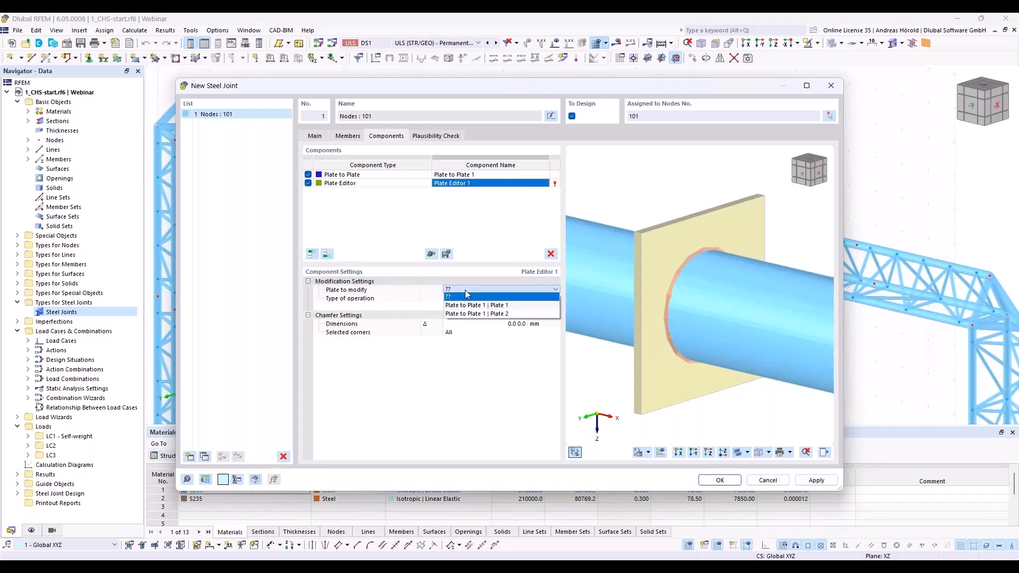
click(499, 307)
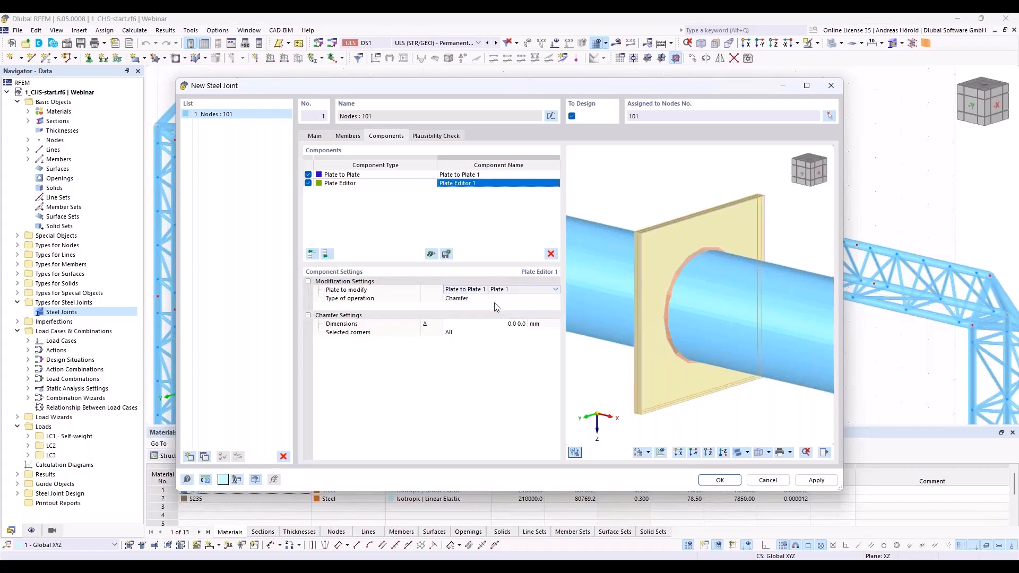
Step: Change the Plate Editor operation to Rounding with a 200 mm radius
click(490, 300)
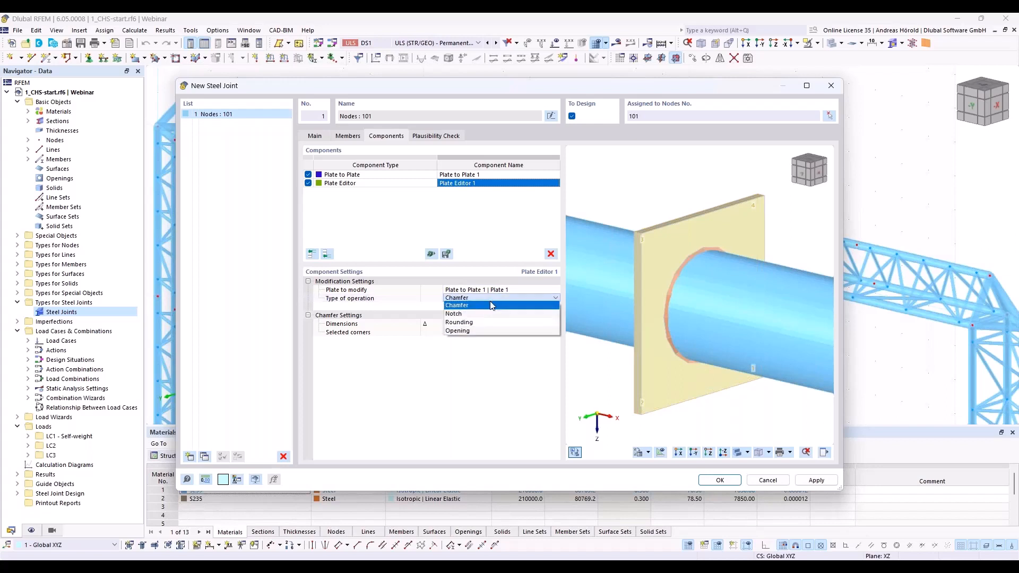
click(478, 322)
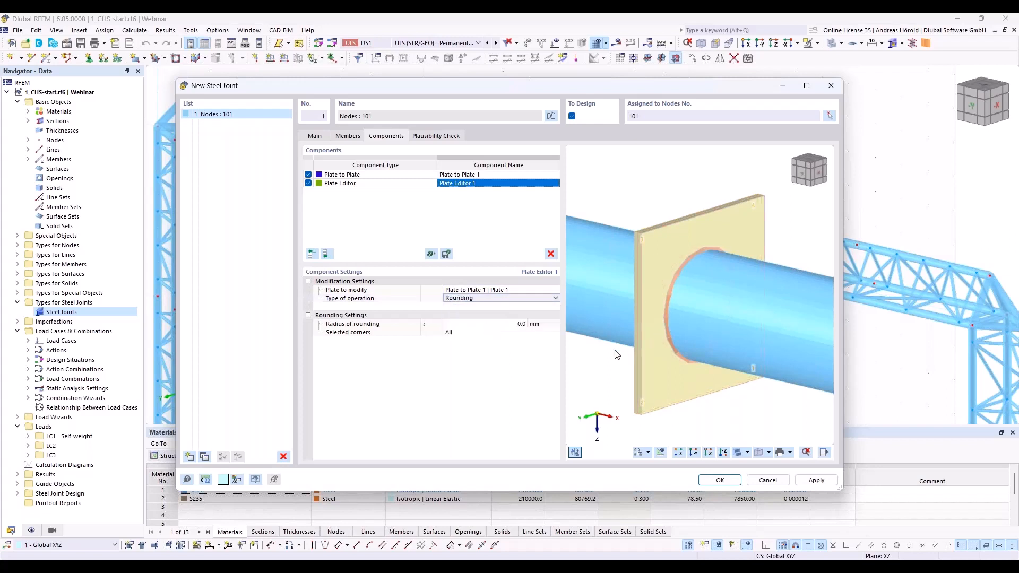
click(517, 324)
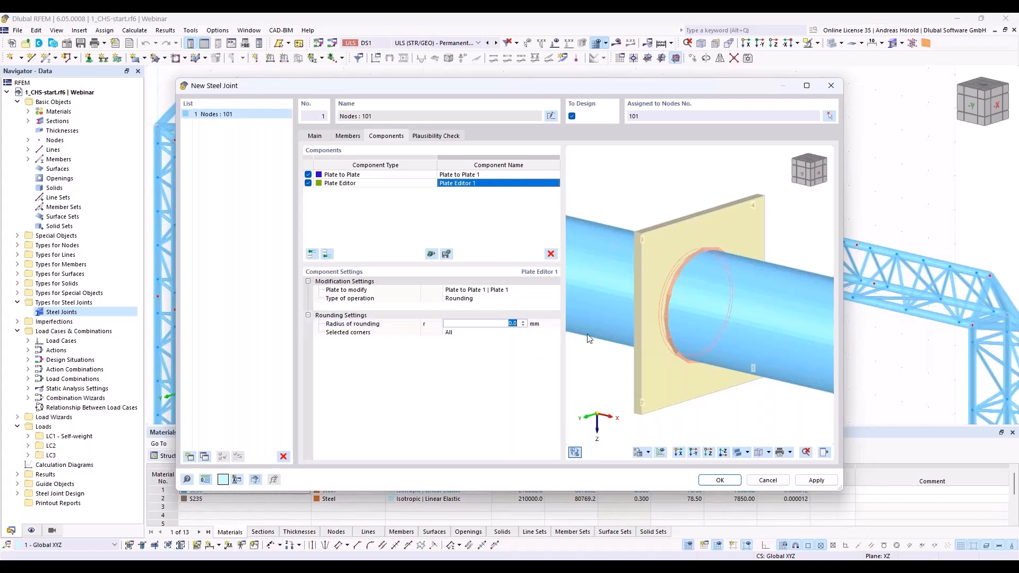
text(2)
key(Return)
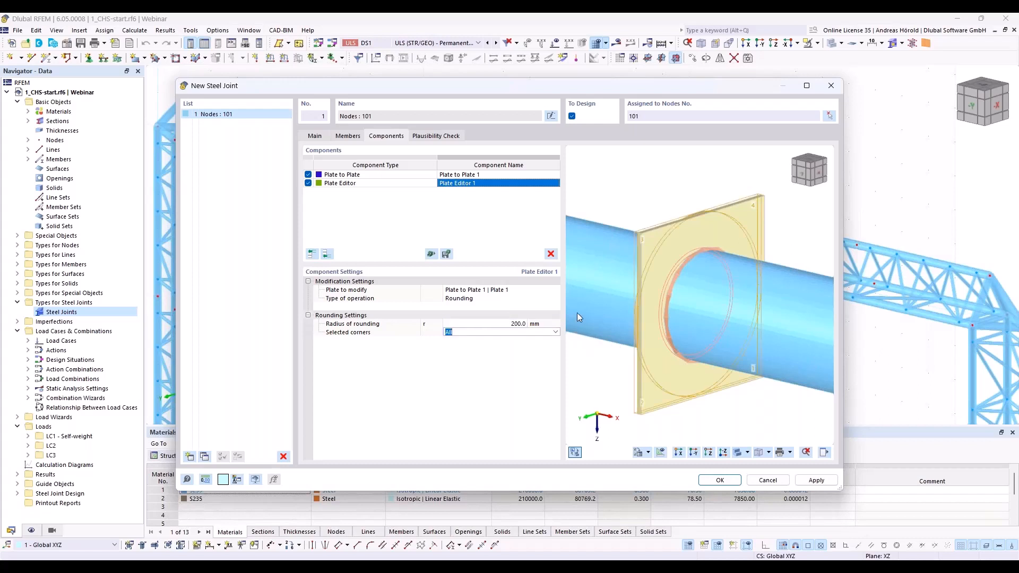
Step: Copy the Plate Editor component to the end of the component list and assign the copy to Plate 2 of Plate to Plate 1
ctrl+middle_drag(600, 384, 765, 374)
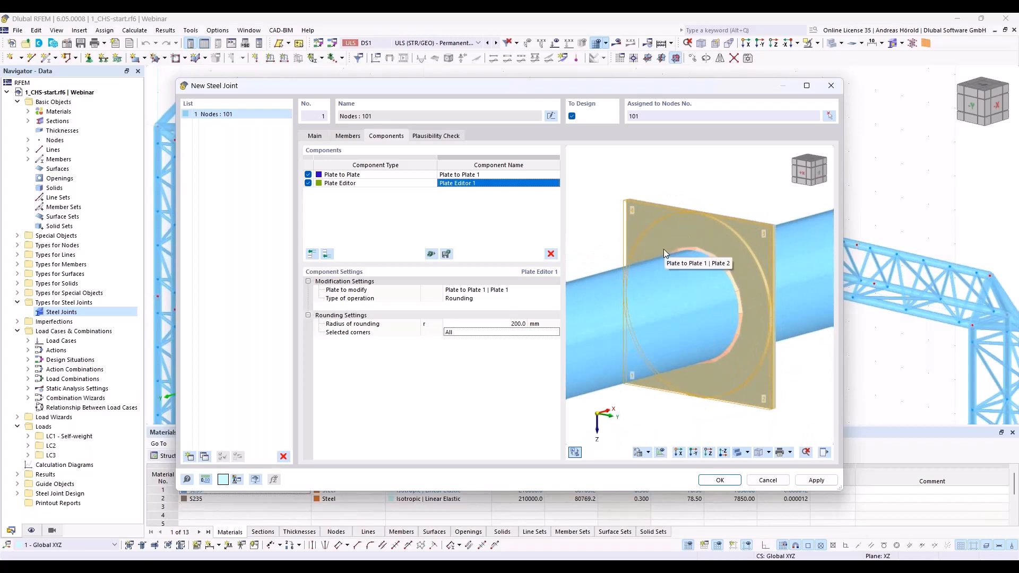
click(375, 184)
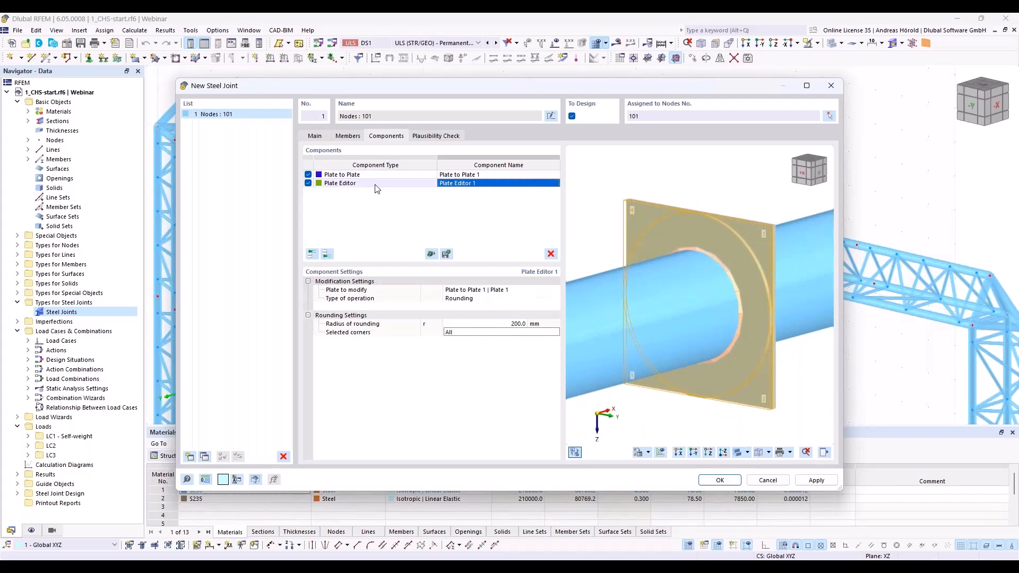
right_click(376, 187)
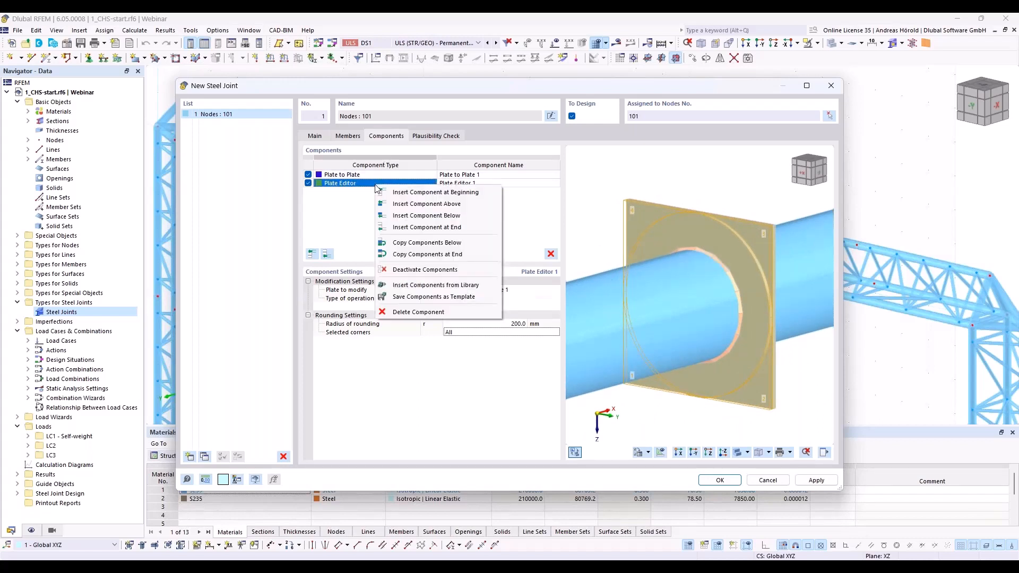
click(455, 255)
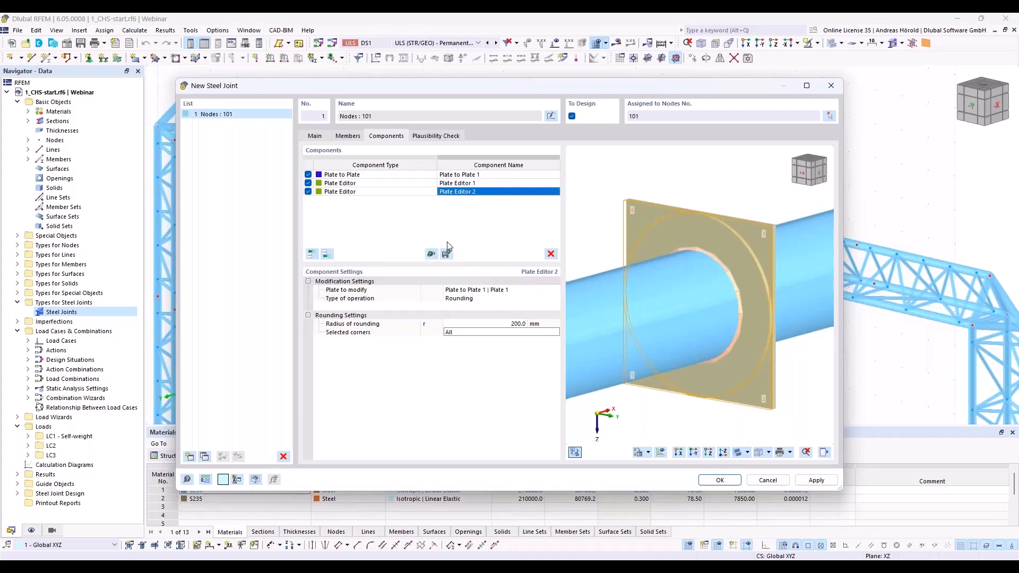
click(505, 294)
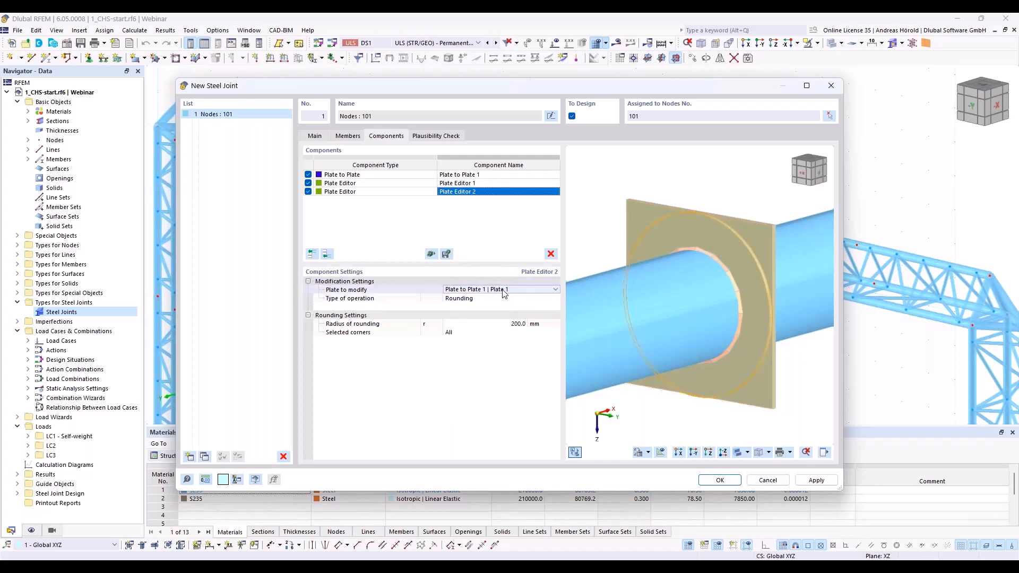
click(505, 291)
click(503, 306)
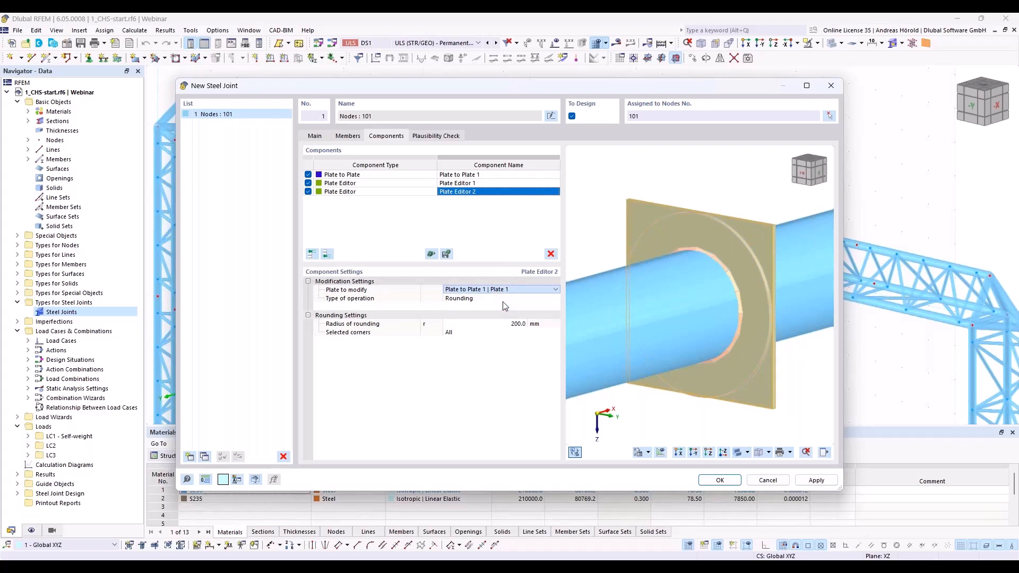
middle_drag(757, 396, 590, 384)
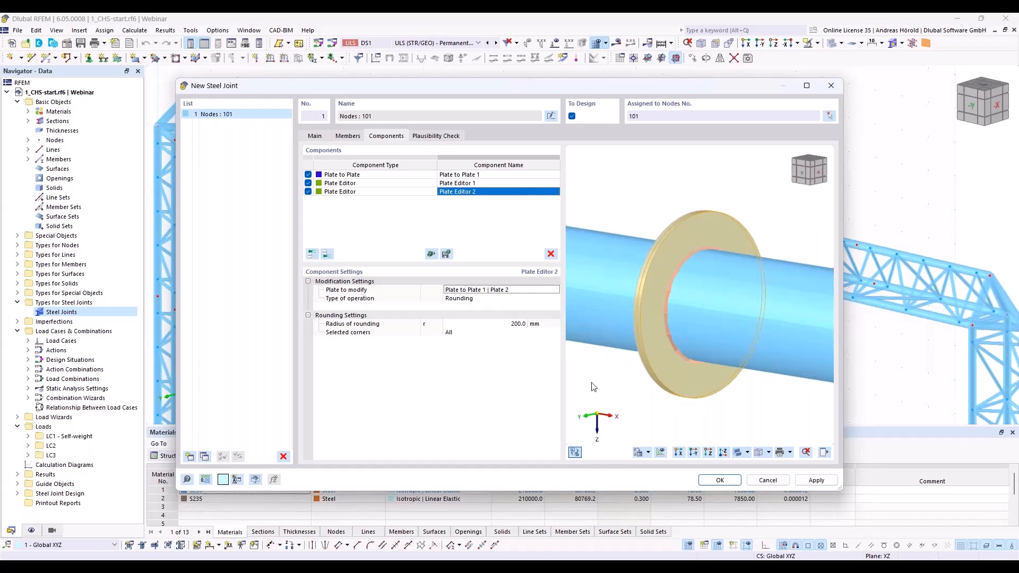
Step: Add a Fasteners component to the joint with Plate 1 of Plate to Plate 1 as the first component to connect
click(327, 255)
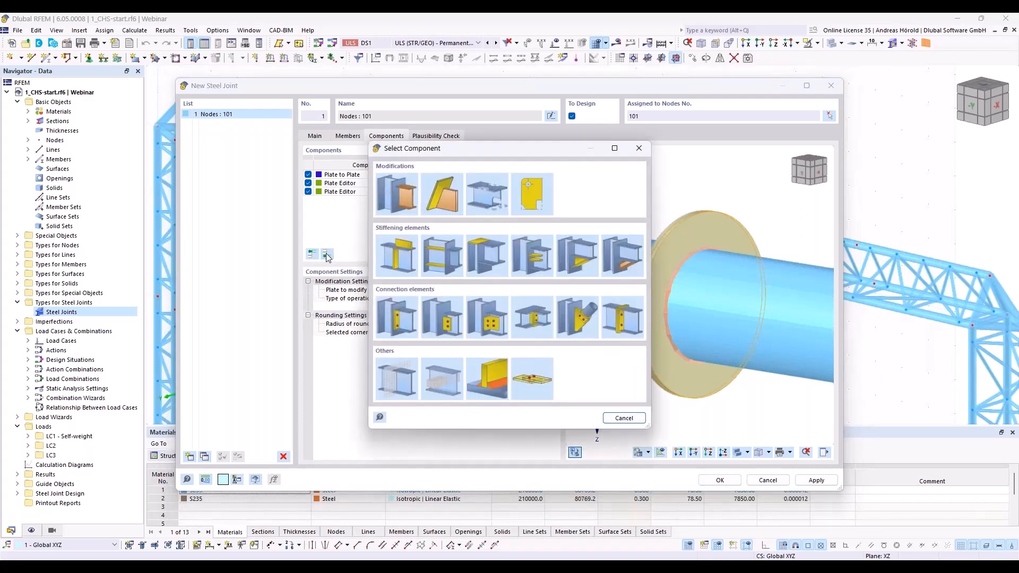
click(533, 379)
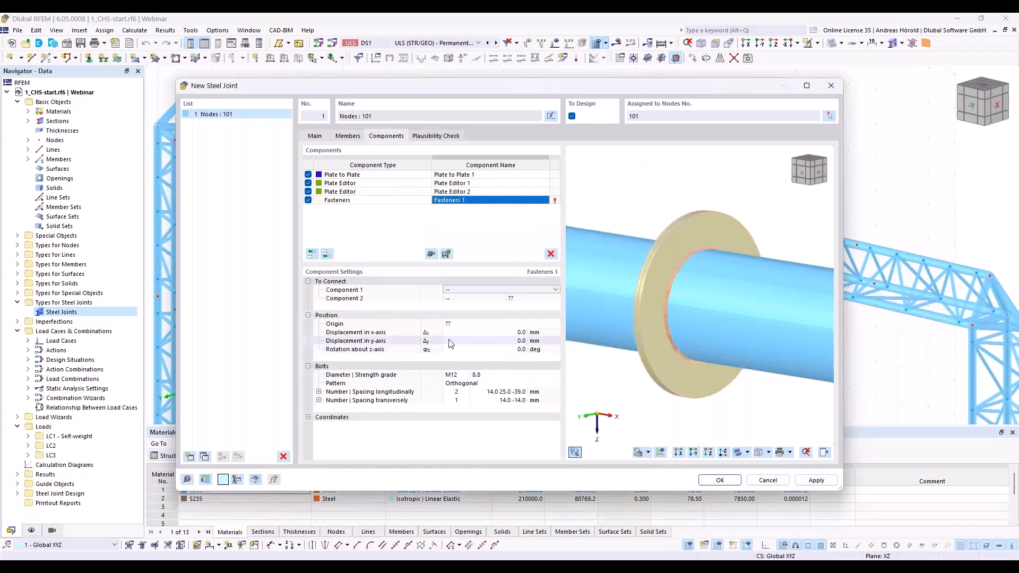
click(462, 290)
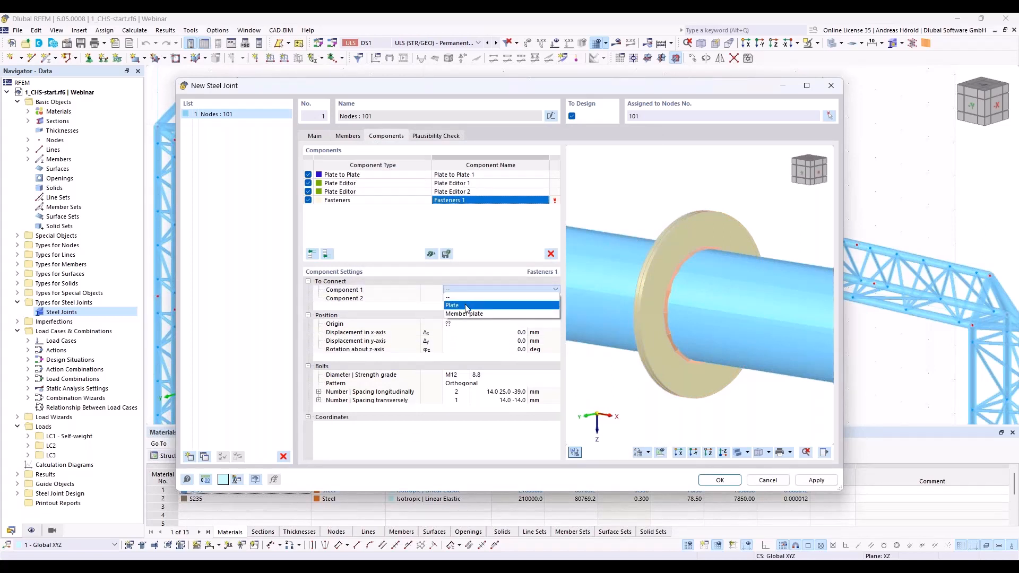
click(466, 307)
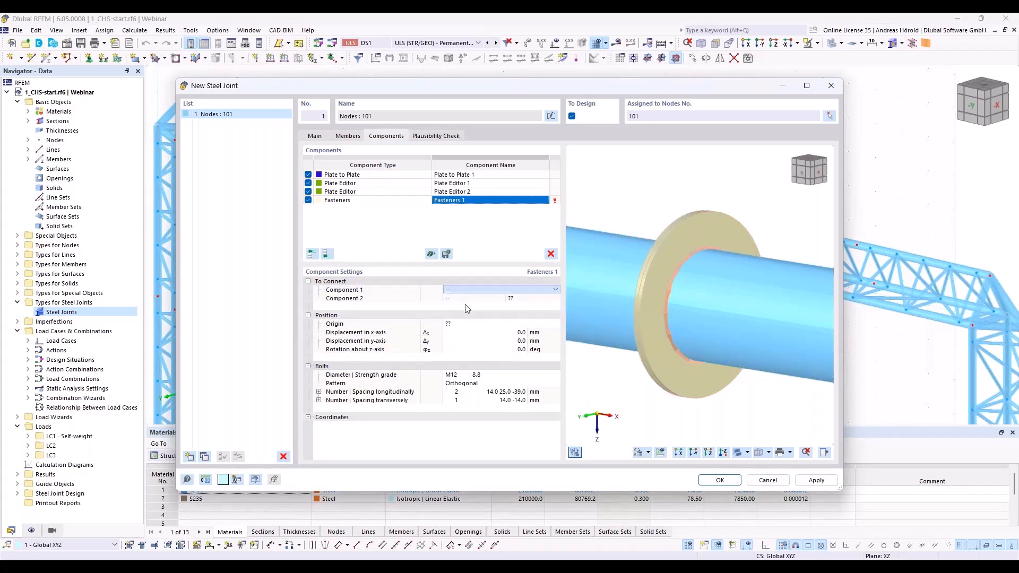
click(531, 290)
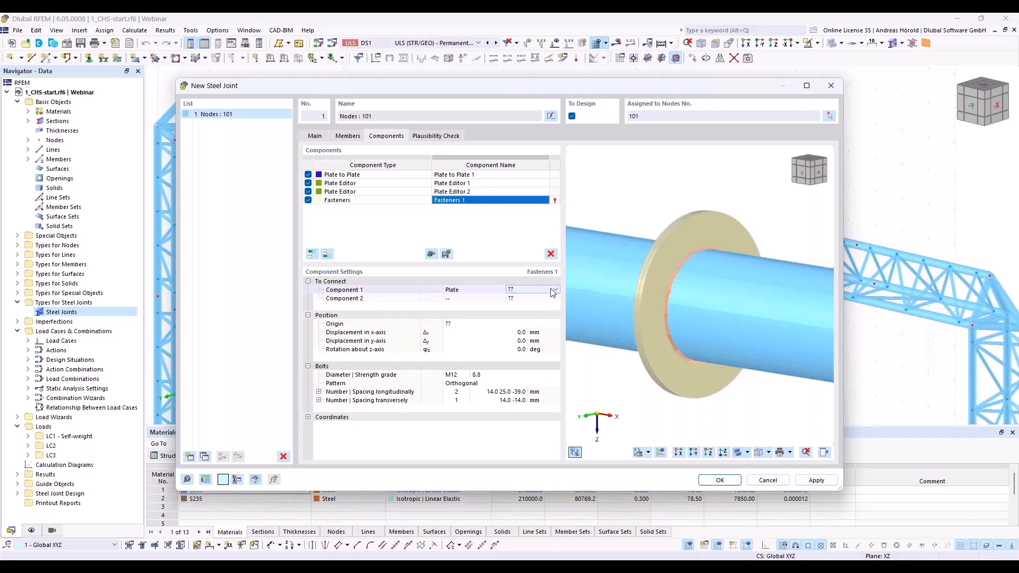
click(556, 290)
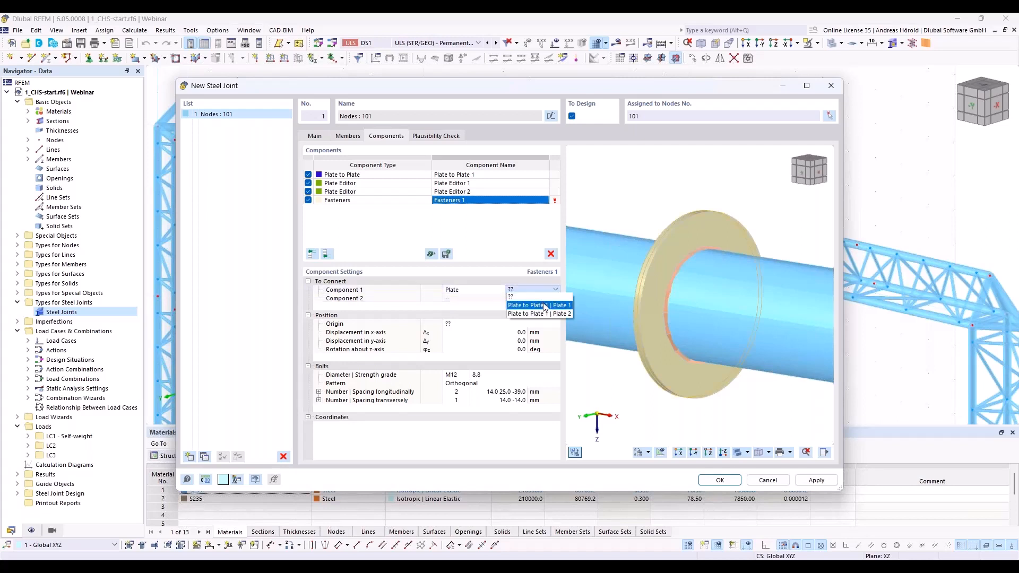
click(543, 306)
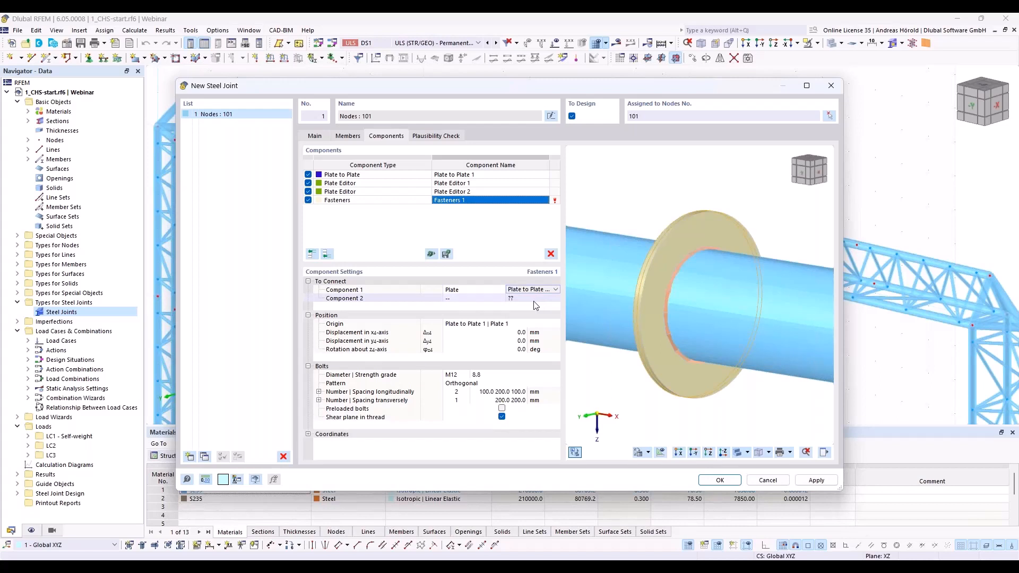
Step: Assign Plate 2 of Plate to Plate 1 as the second plate connected by the fasteners
click(474, 298)
click(472, 299)
click(483, 314)
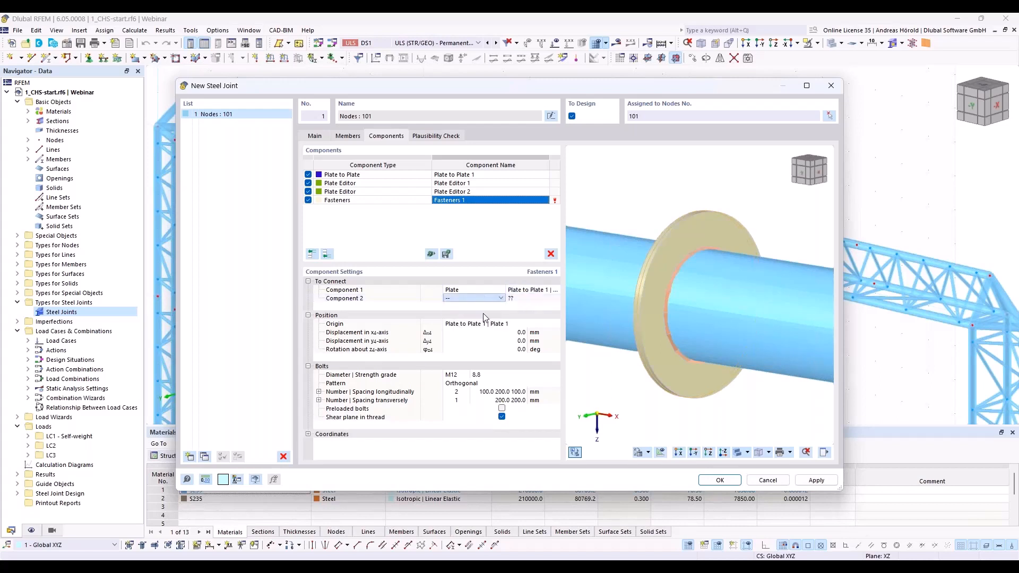
click(527, 299)
click(527, 299)
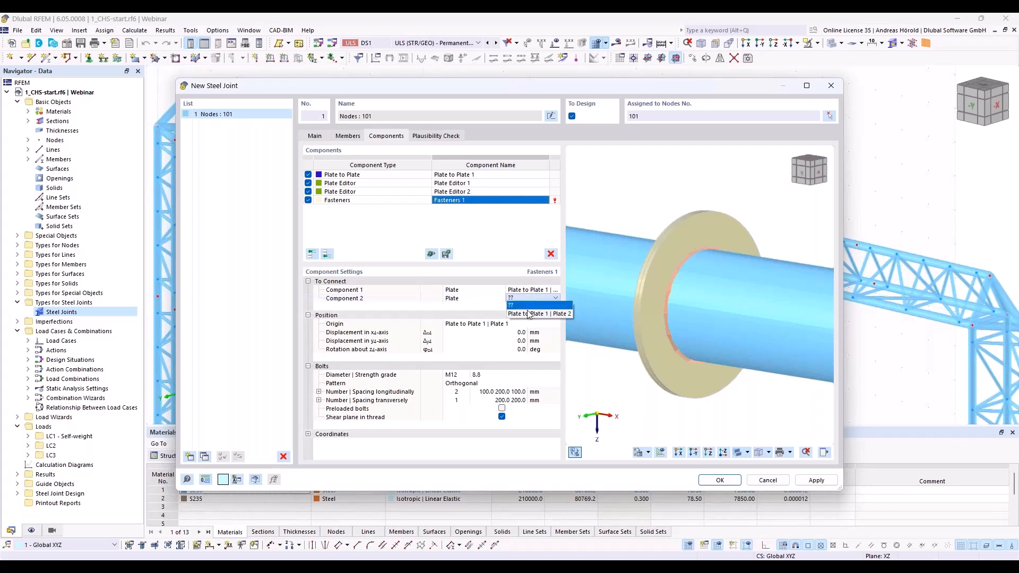
click(531, 317)
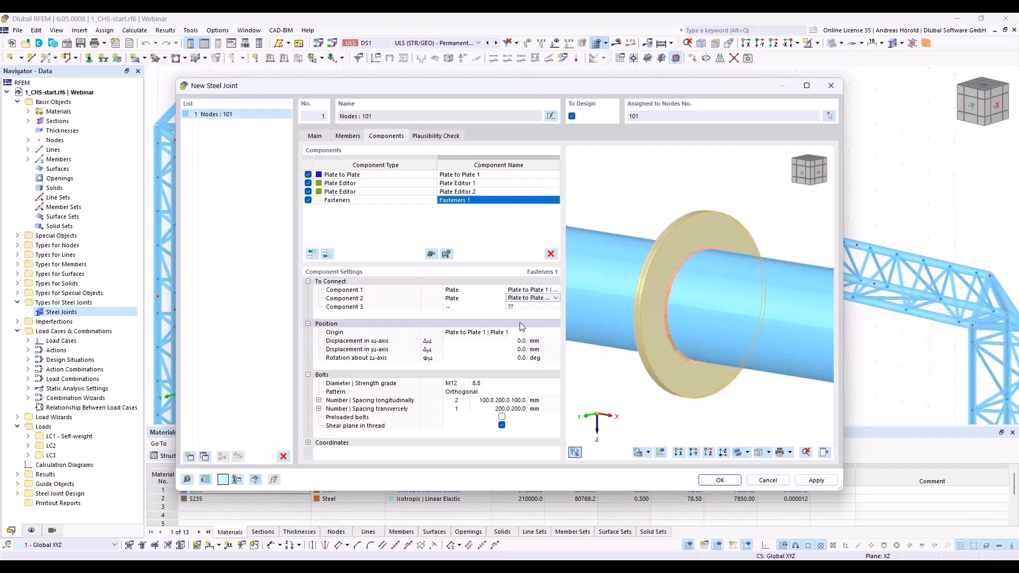
Step: Change the bolts to size M16 and arrange them in a Polar pattern
click(458, 384)
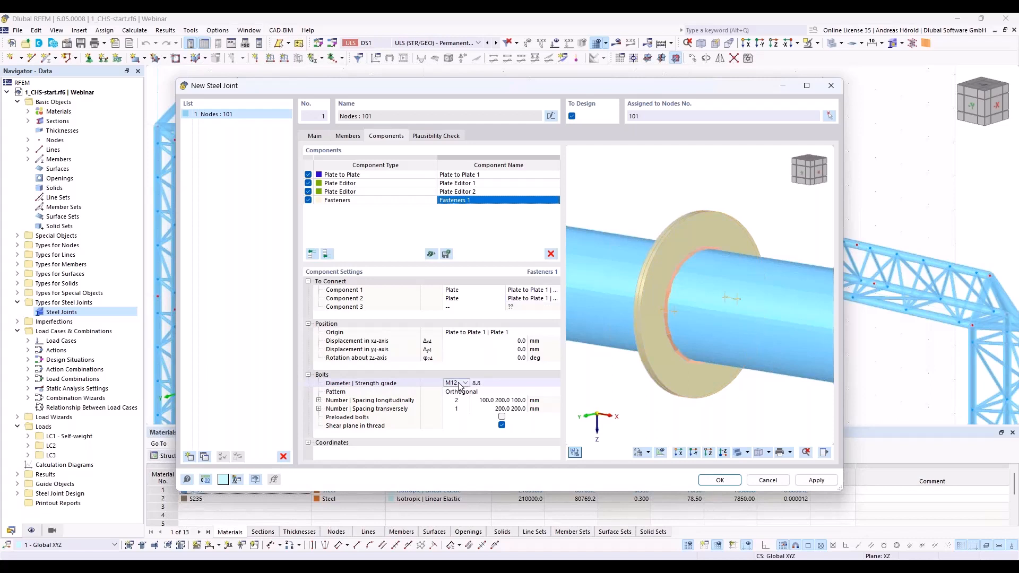
click(465, 384)
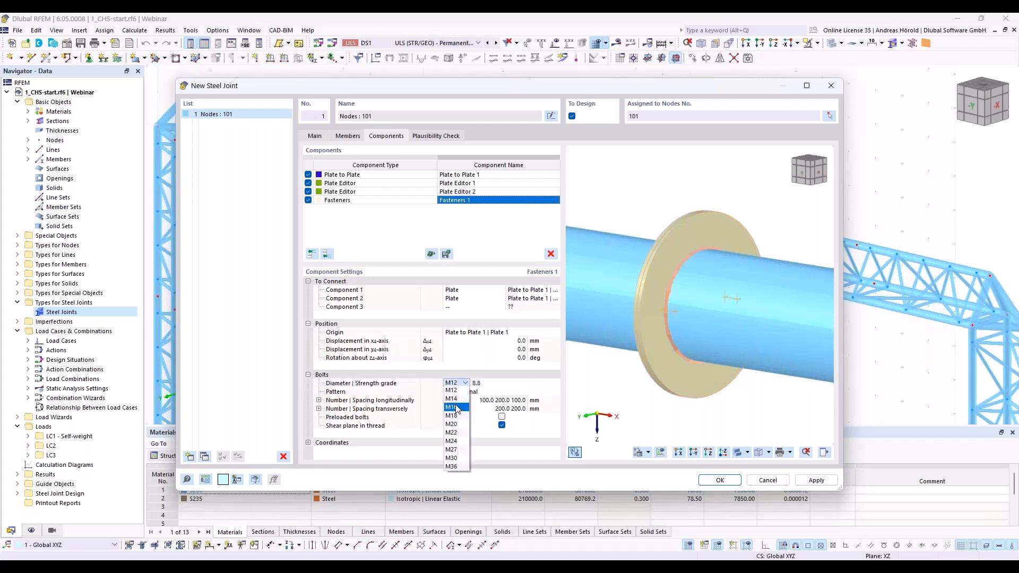
click(456, 408)
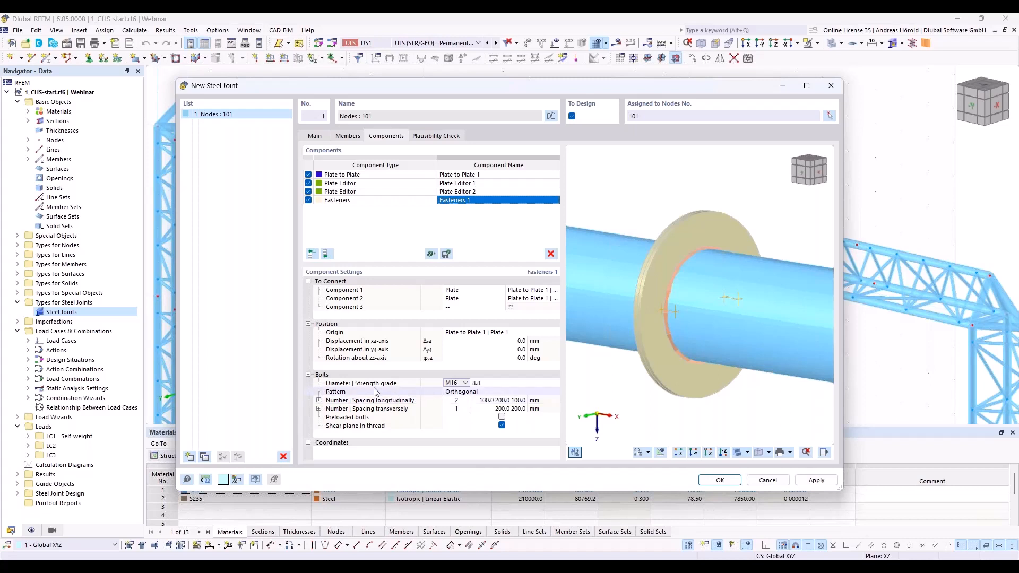
click(452, 396)
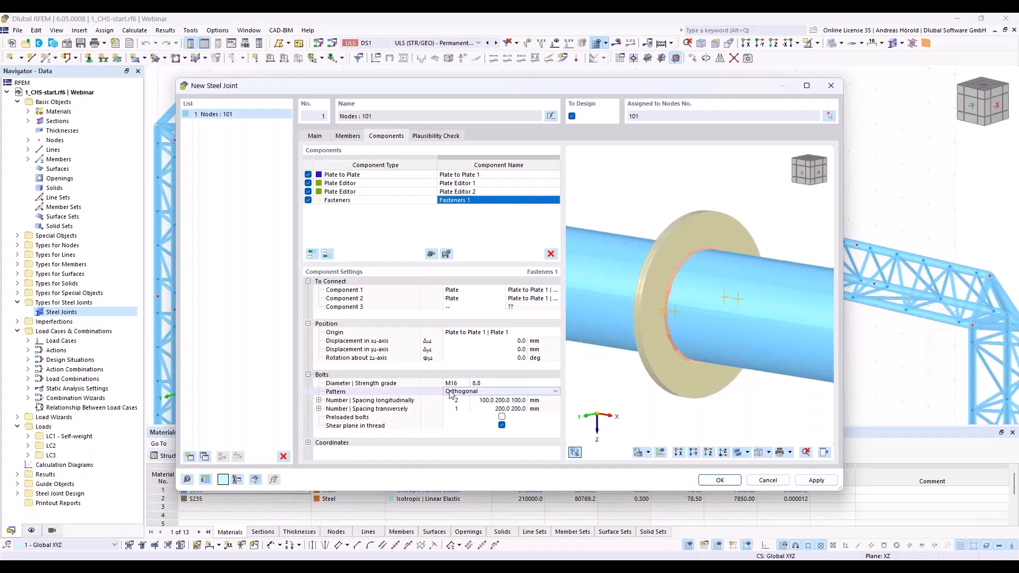
click(462, 396)
click(468, 409)
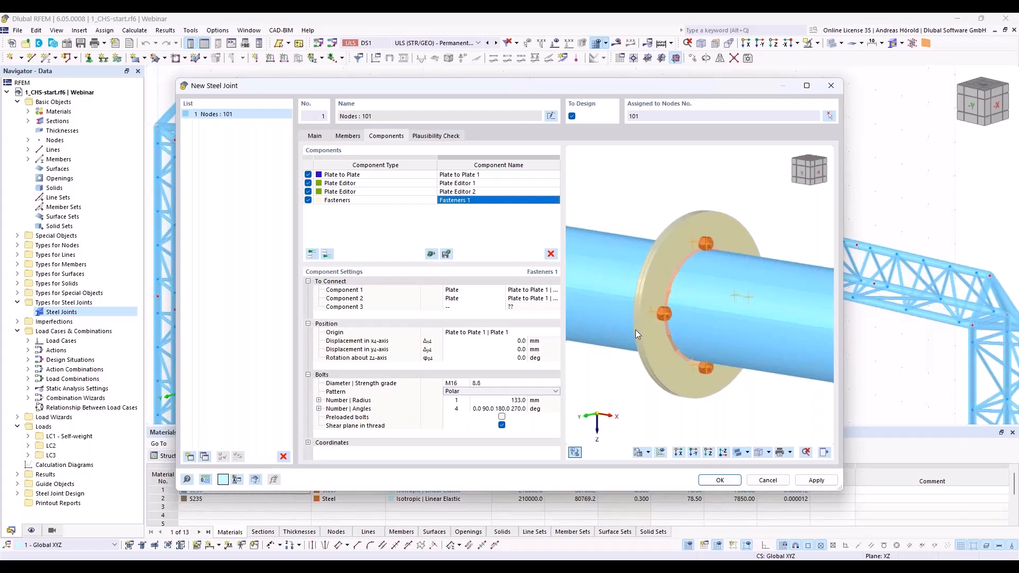
Step: Set the number of angles in the polar bolt pattern to 8 and check the bolts in the separate joint view
click(457, 409)
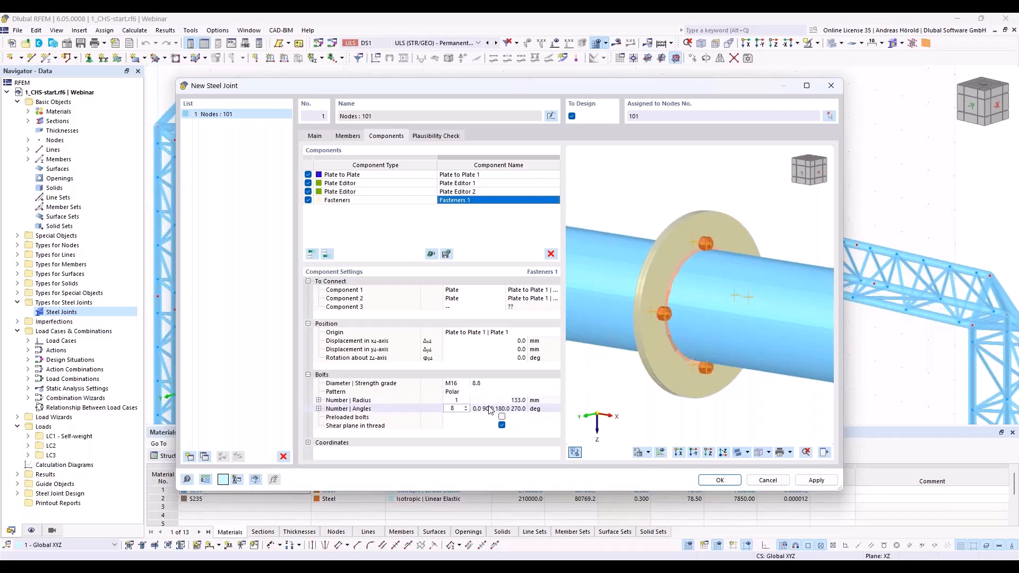
click(460, 418)
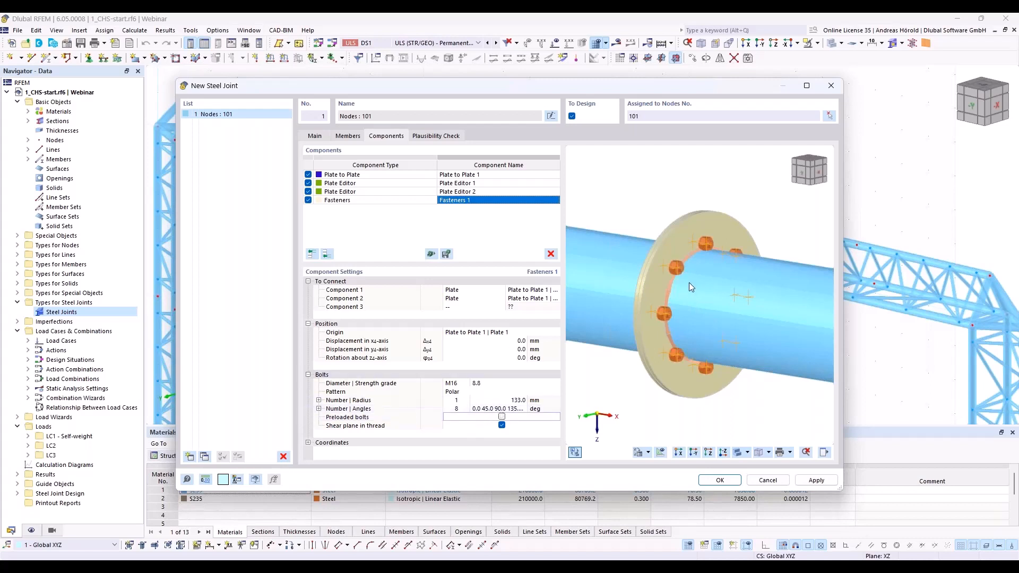
right_click(672, 290)
click(691, 296)
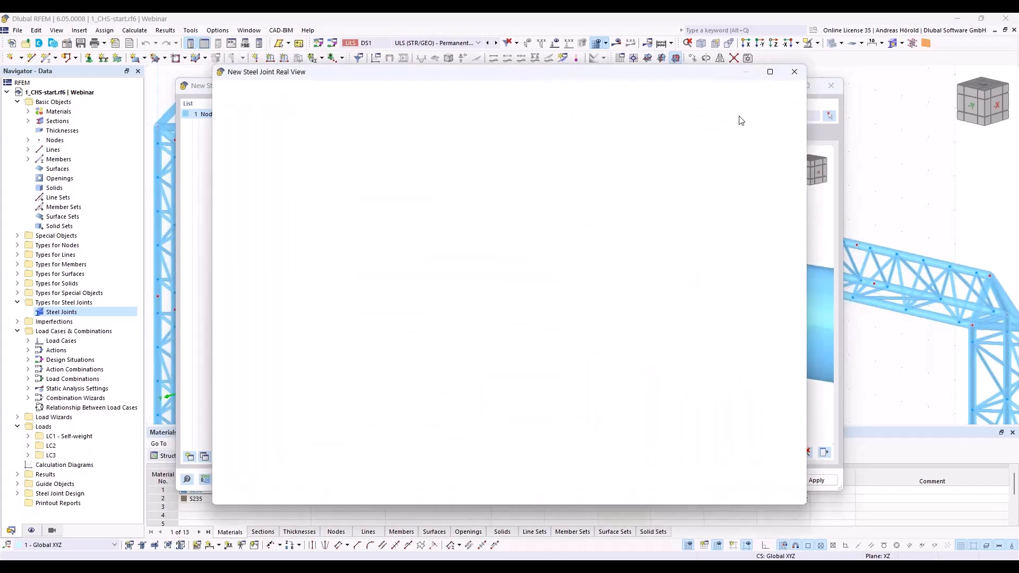
click(794, 73)
Step: Set the bolt circle radius to 160 mm and turn off the shear plane in thread option
ctrl+middle_drag(755, 409, 634, 393)
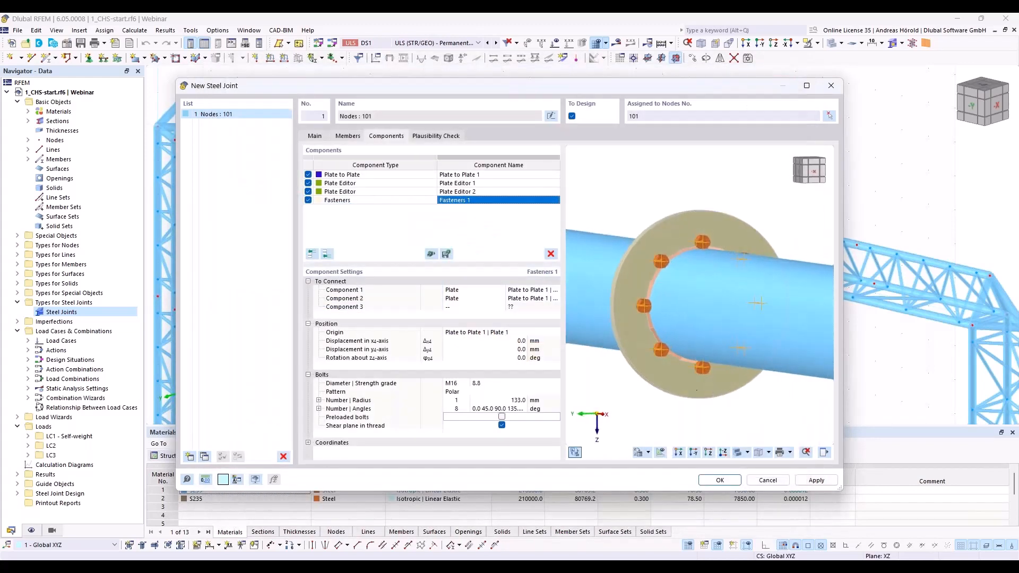
scroll(696, 348, up, 2)
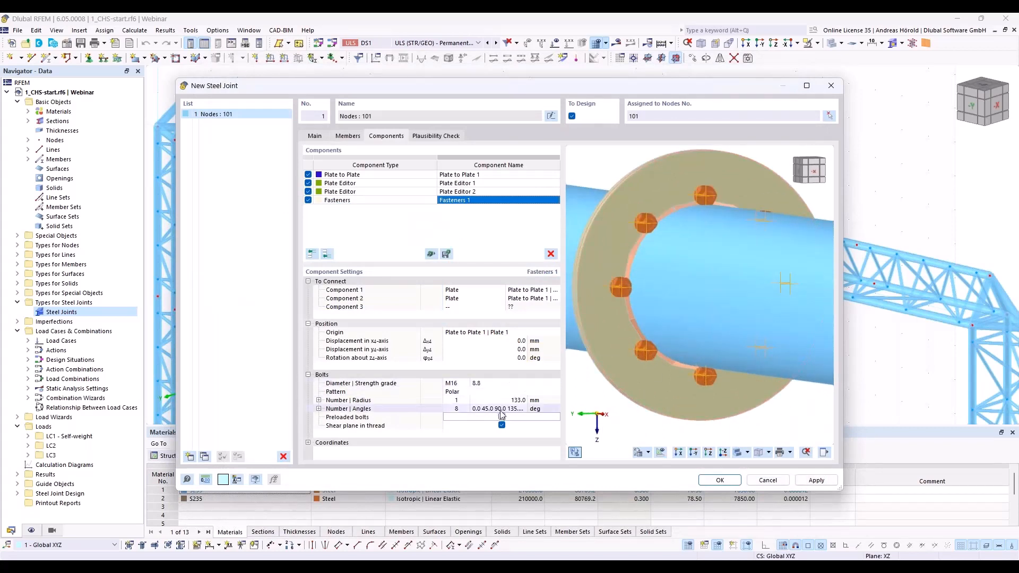
click(519, 400)
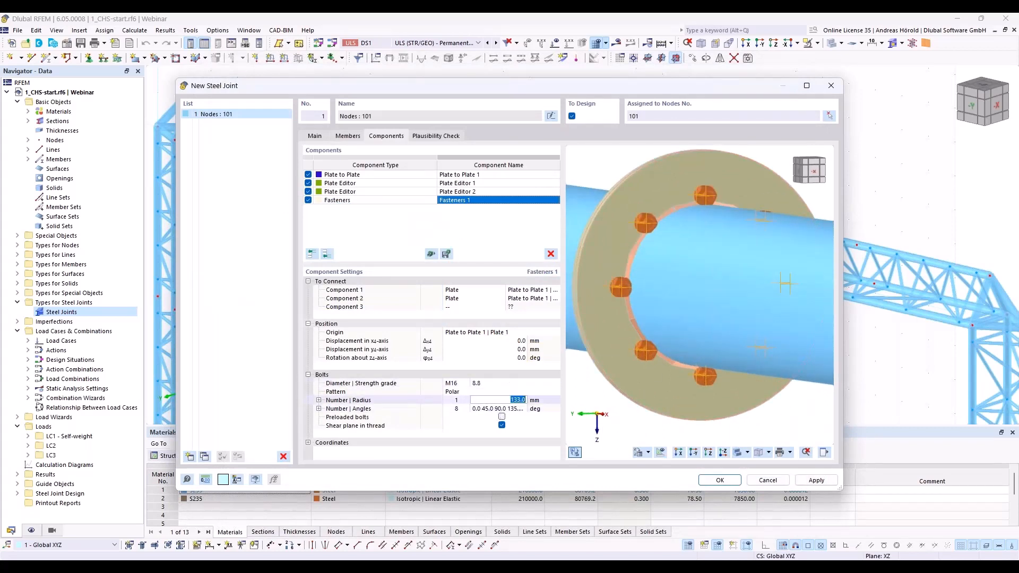
text(160)
key(Tab)
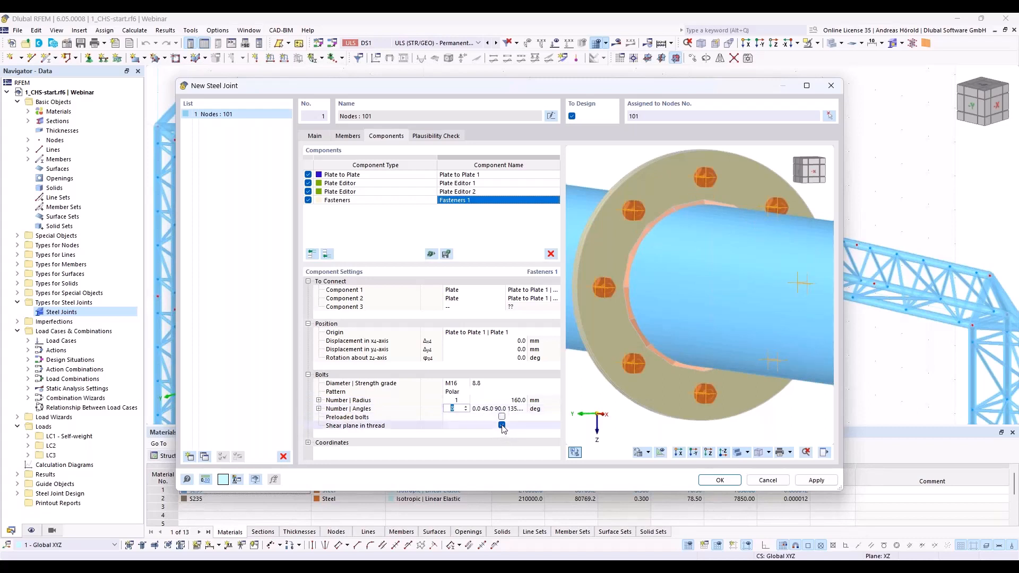
click(502, 426)
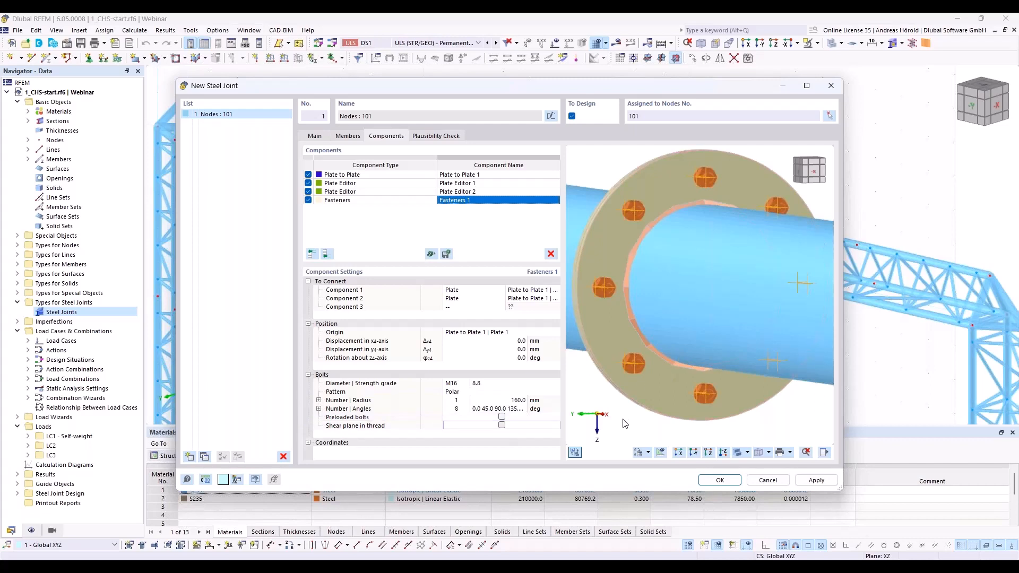
ctrl+middle_drag(610, 418, 683, 394)
scroll(690, 371, up, 1)
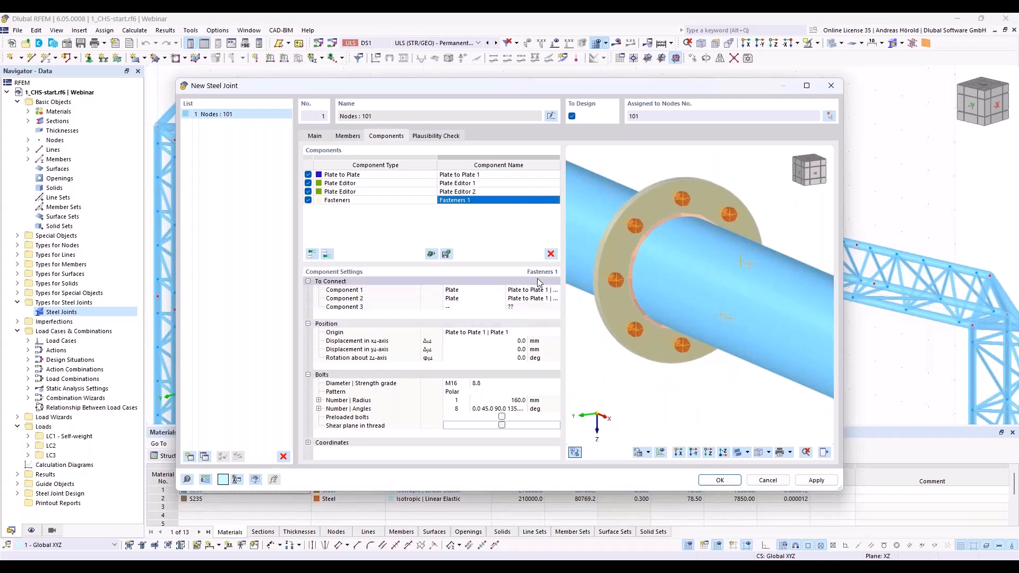
Step: Create a second steel joint and assign it to node 74 on the truss girder's lower chord
click(189, 457)
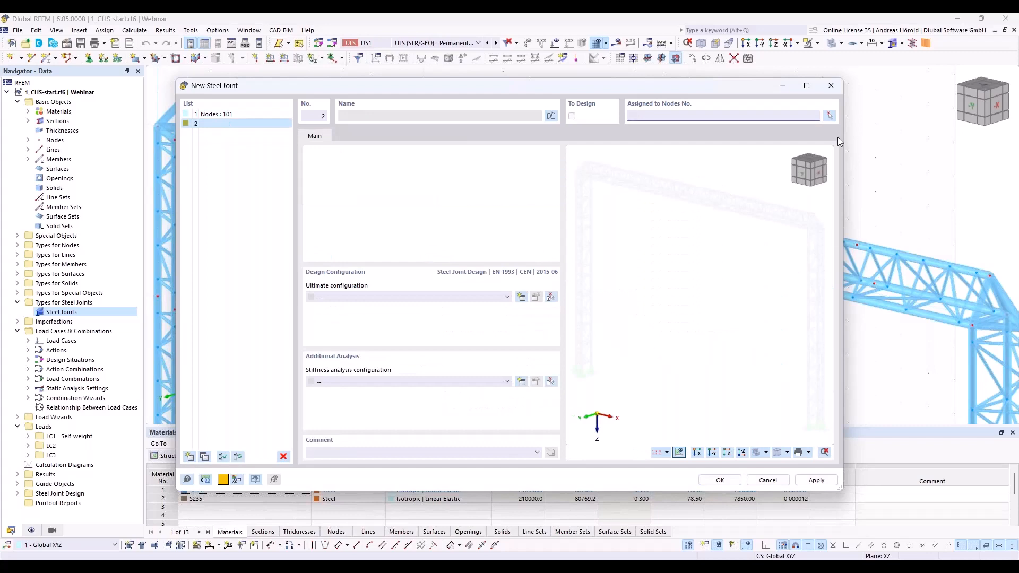
click(828, 115)
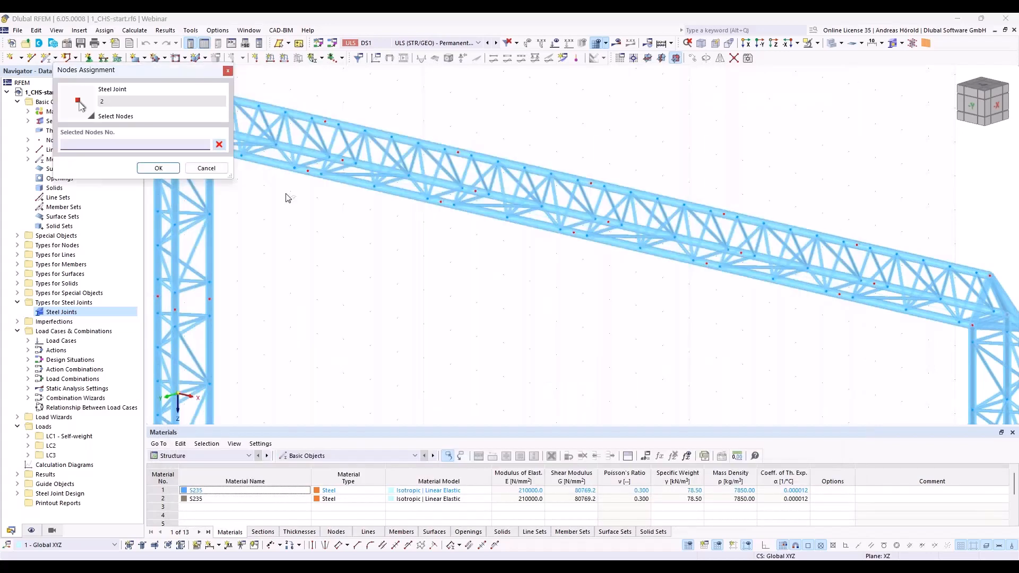
click(307, 170)
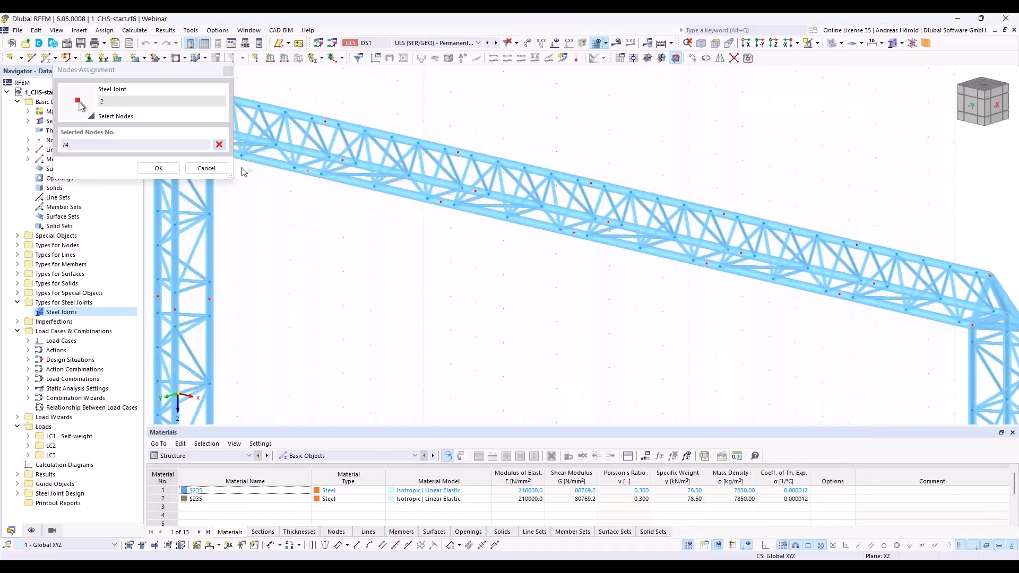
click(158, 168)
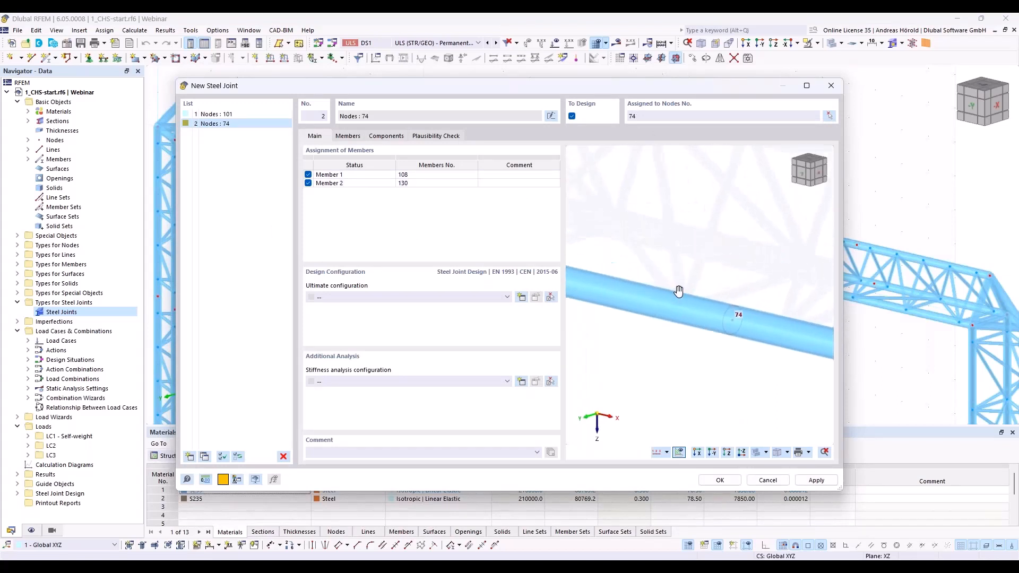
Step: Assign the 1 - Standard ultimate configuration to the joint at node 74
click(348, 137)
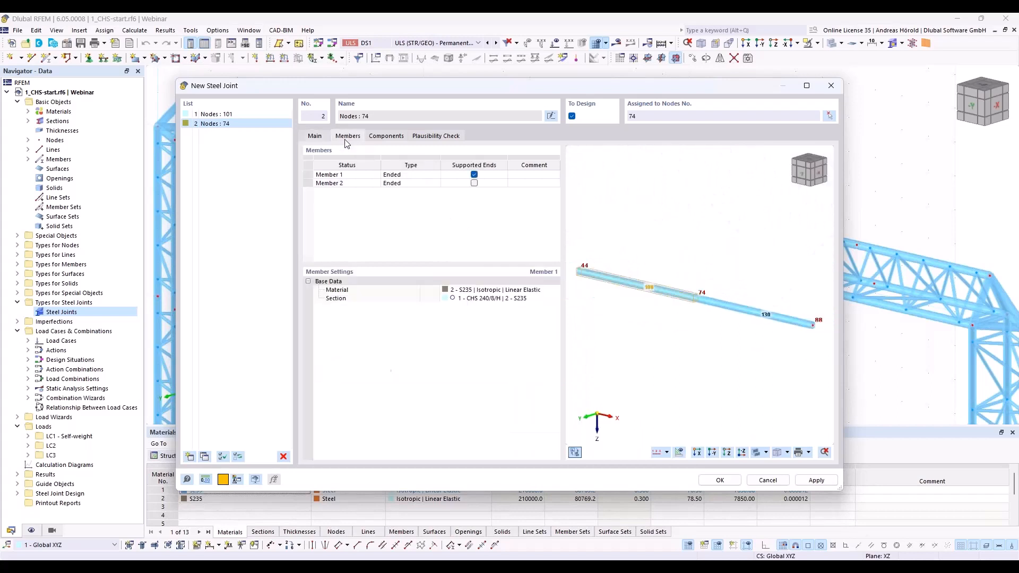
click(318, 137)
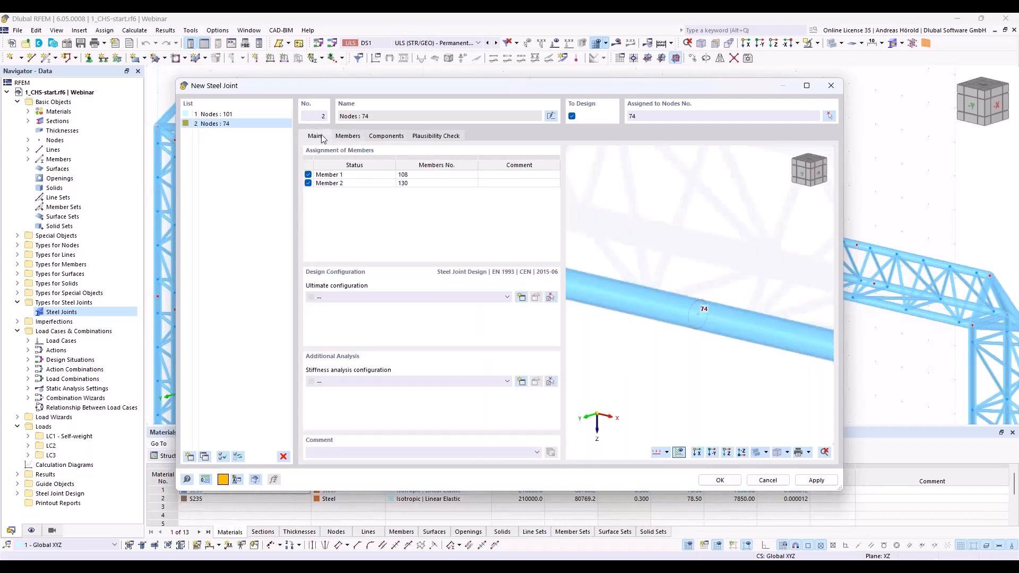
click(415, 297)
click(415, 317)
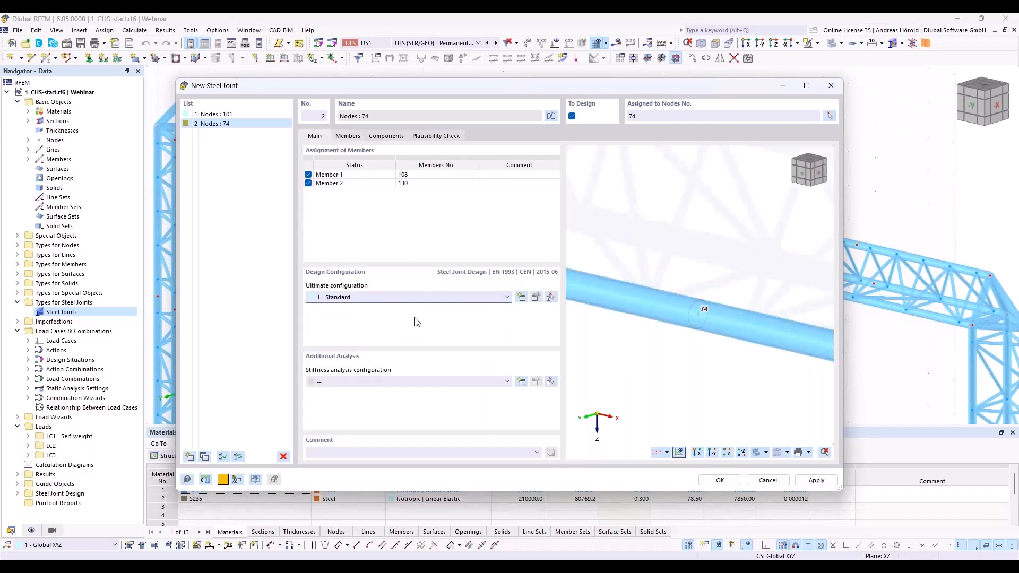
Step: Add a Cap Plate component to the joint at node 74
click(348, 137)
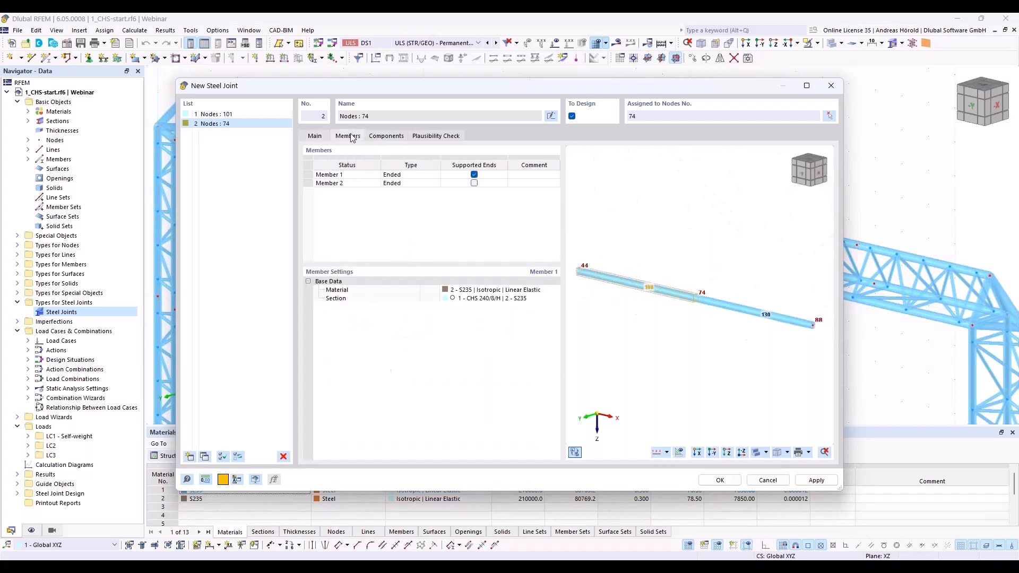
click(400, 138)
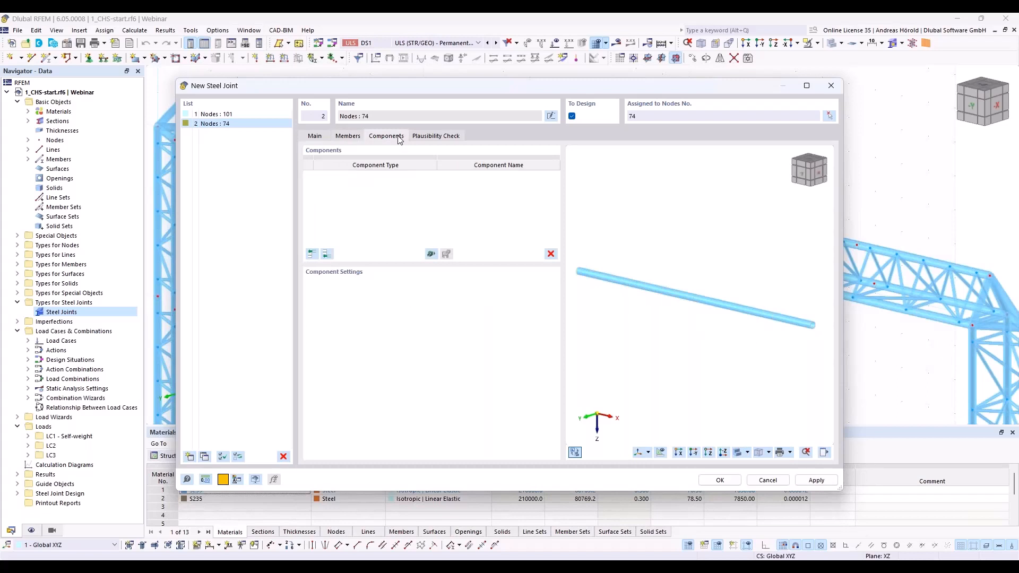
click(327, 254)
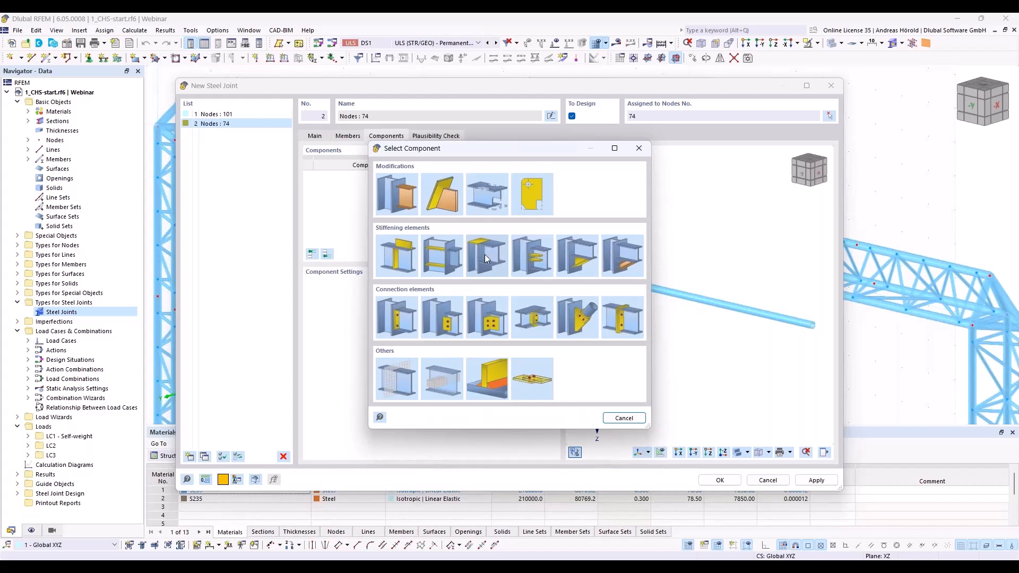
double_click(488, 252)
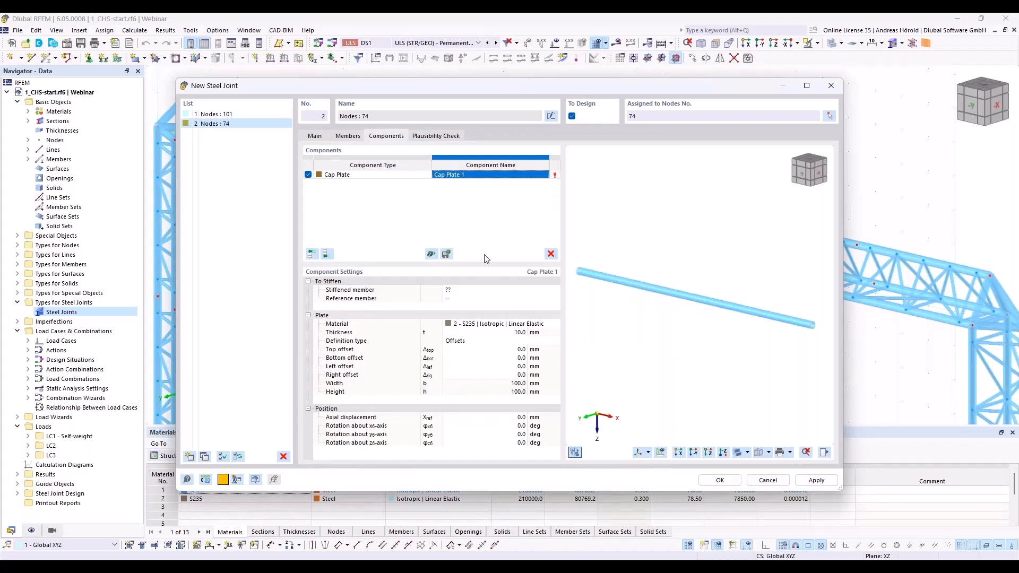
Step: Set Member 1 as the stiffened member of the cap plate at node 74
click(483, 291)
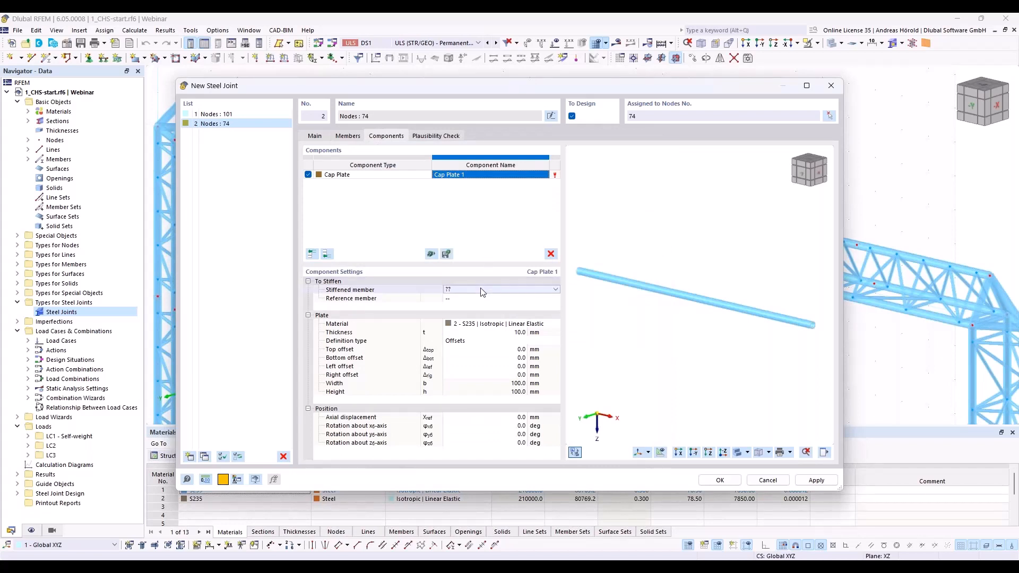
click(541, 292)
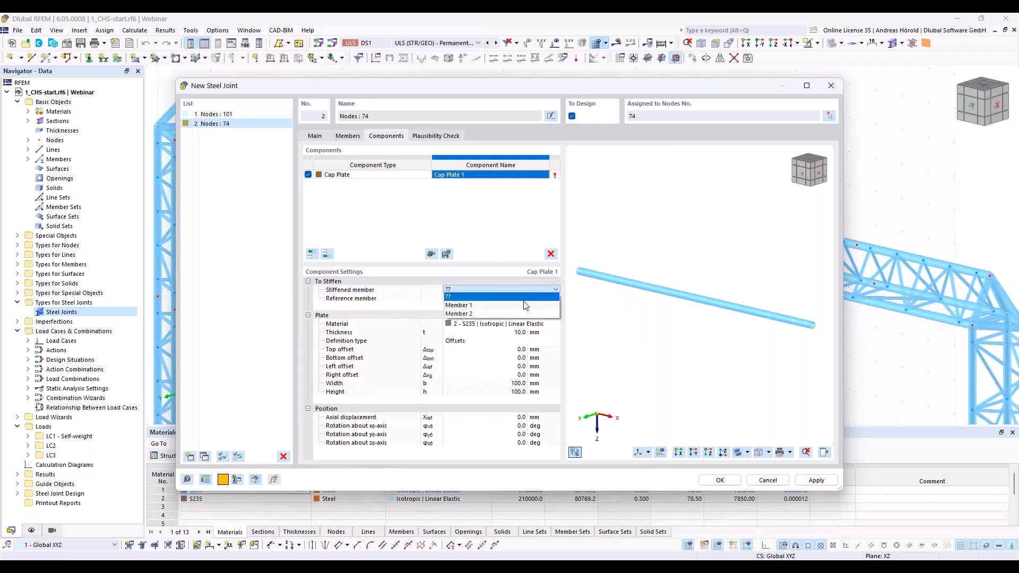
click(523, 306)
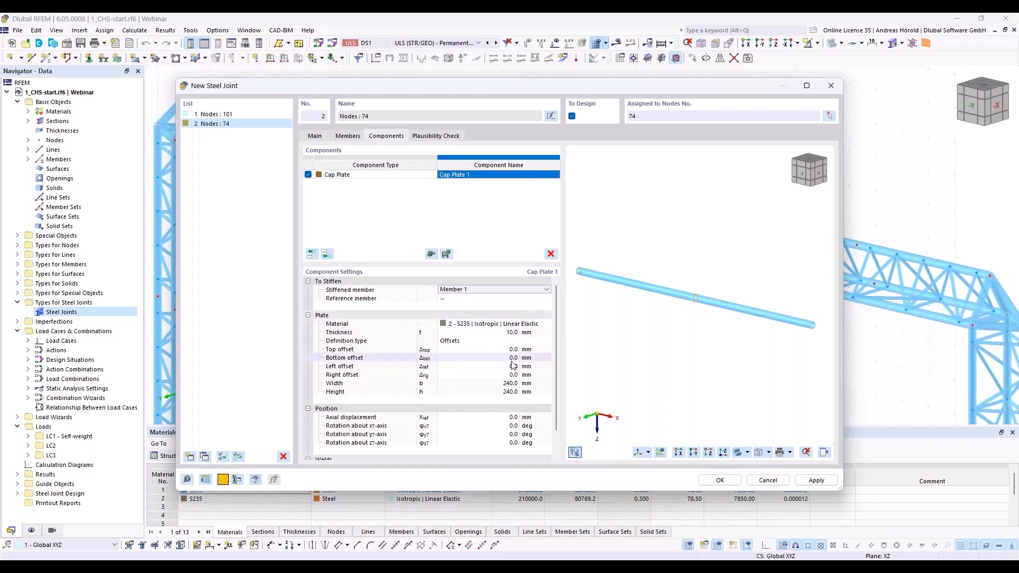
Step: Set the cap plate's axial displacement to -100 mm
scroll(705, 290, up, 5)
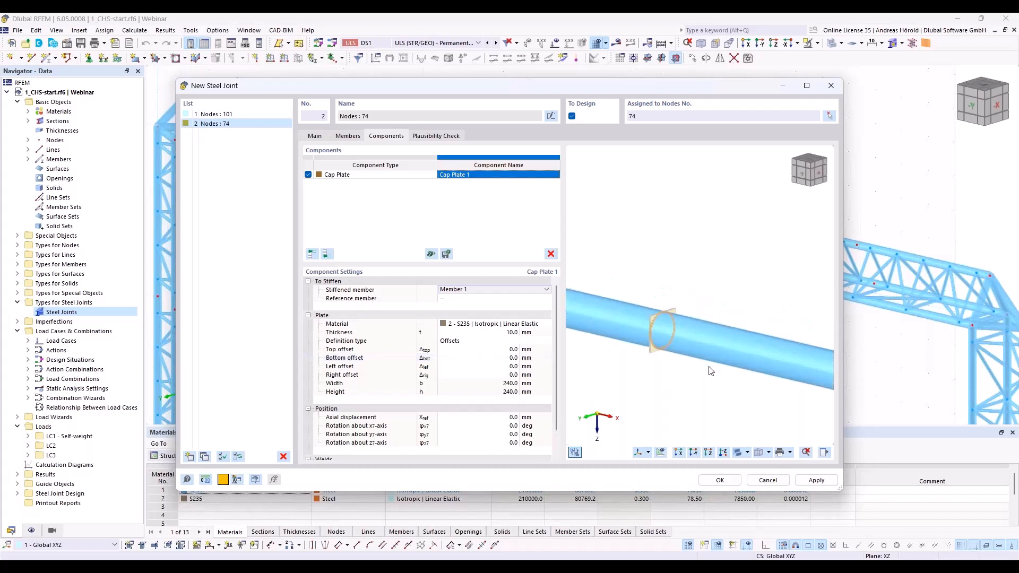
middle_drag(650, 348, 732, 335)
ctrl+middle_drag(660, 344, 692, 333)
scroll(693, 336, up, 2)
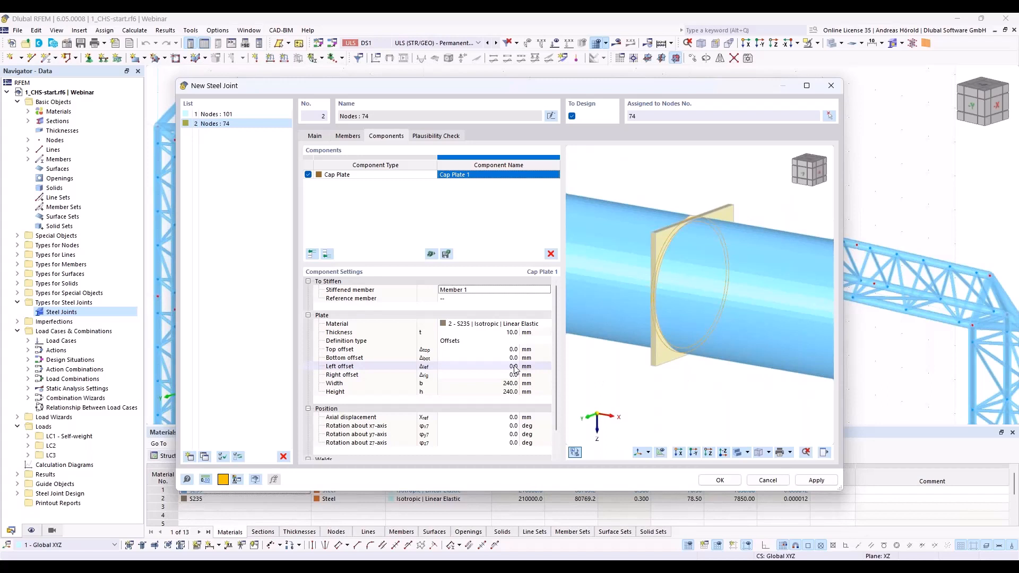
click(507, 417)
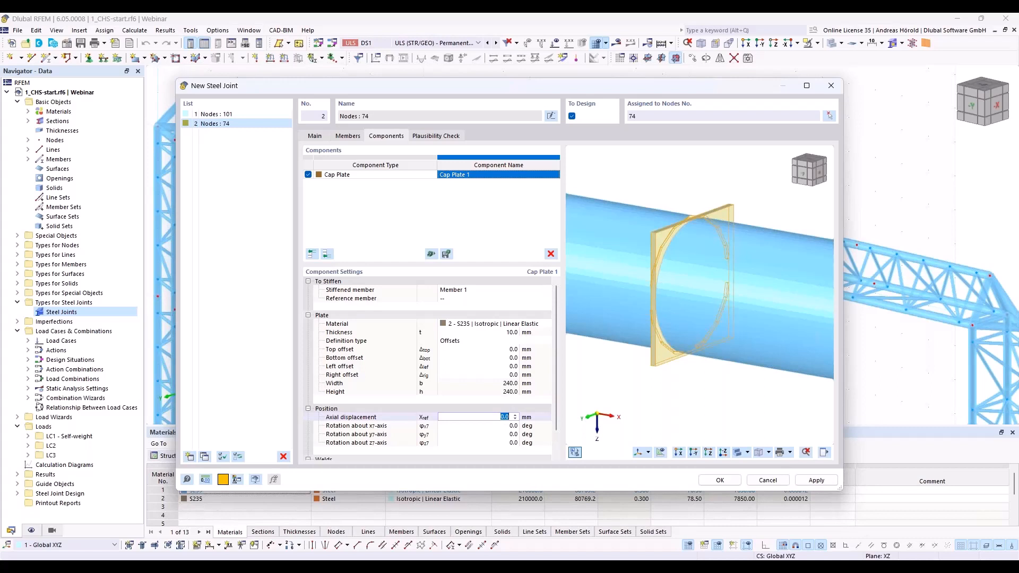
text(-10)
key(Tab)
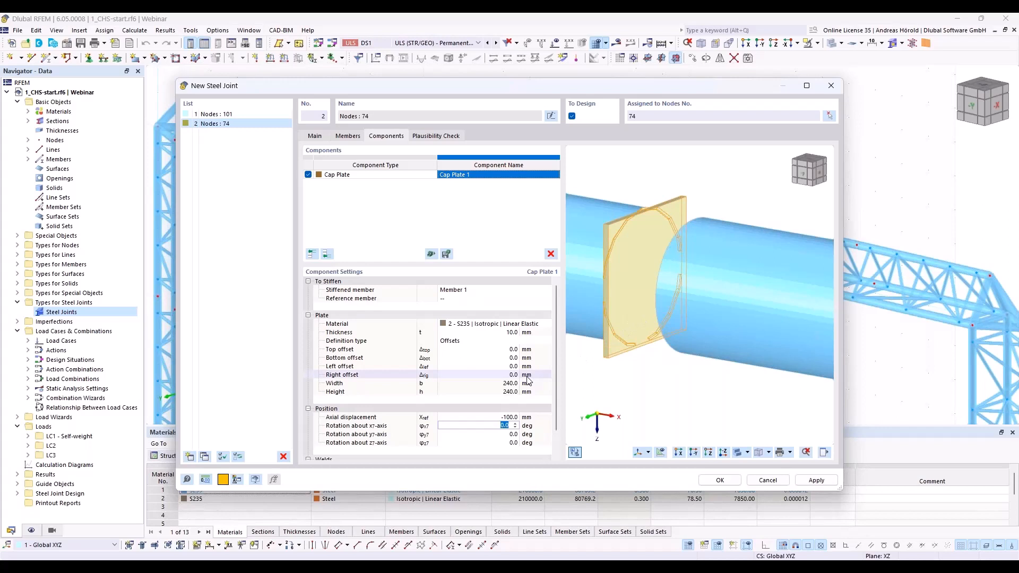
Step: Set the cap plate's rotation about its x-axis to -3.0 deg
scroll(515, 402, down, 1)
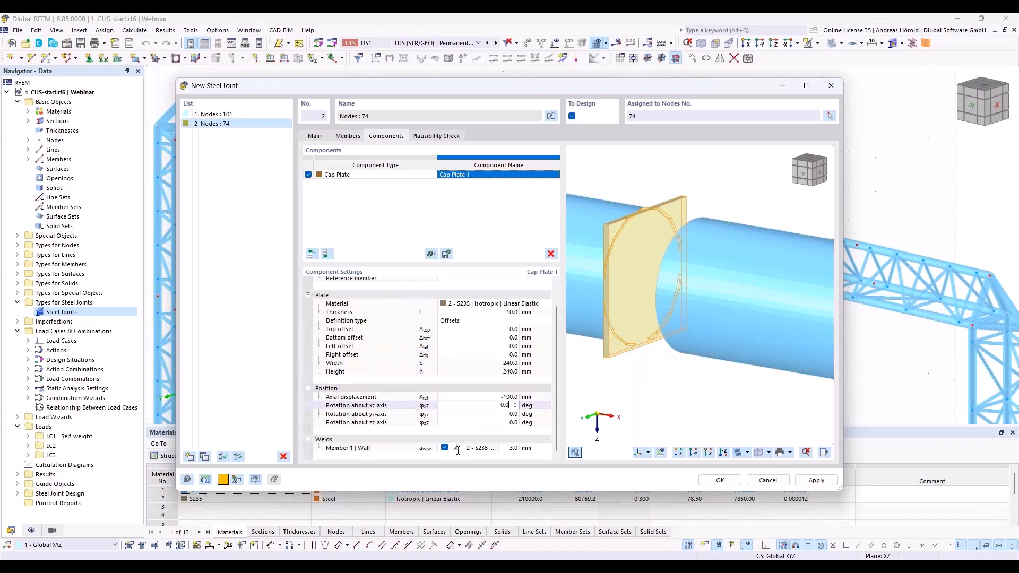
key(Down)
key(Down)
key(Down)
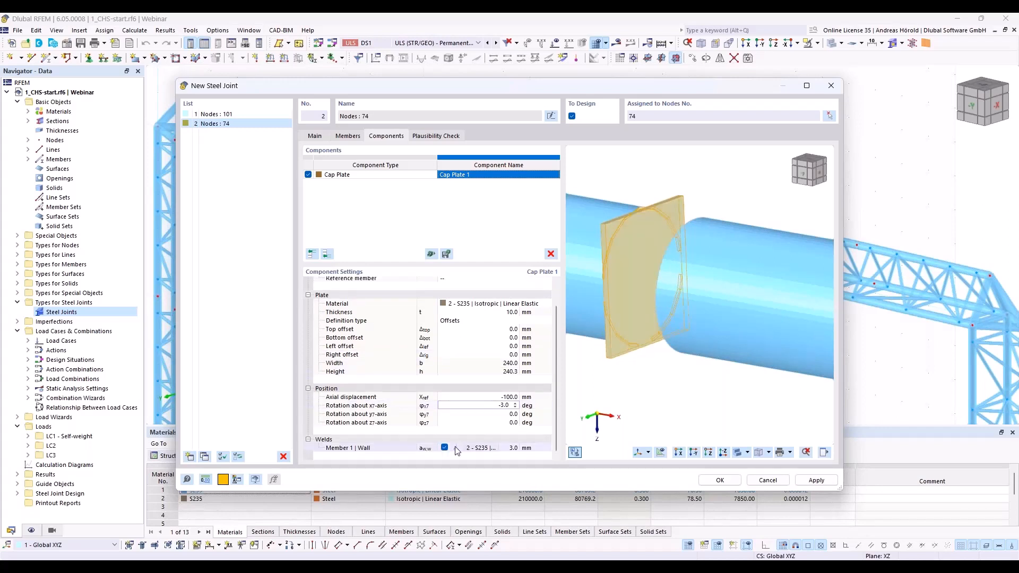
Step: Change the weld between the cap plate and the Member 1 wall to Butt weld - front side
click(458, 451)
click(461, 449)
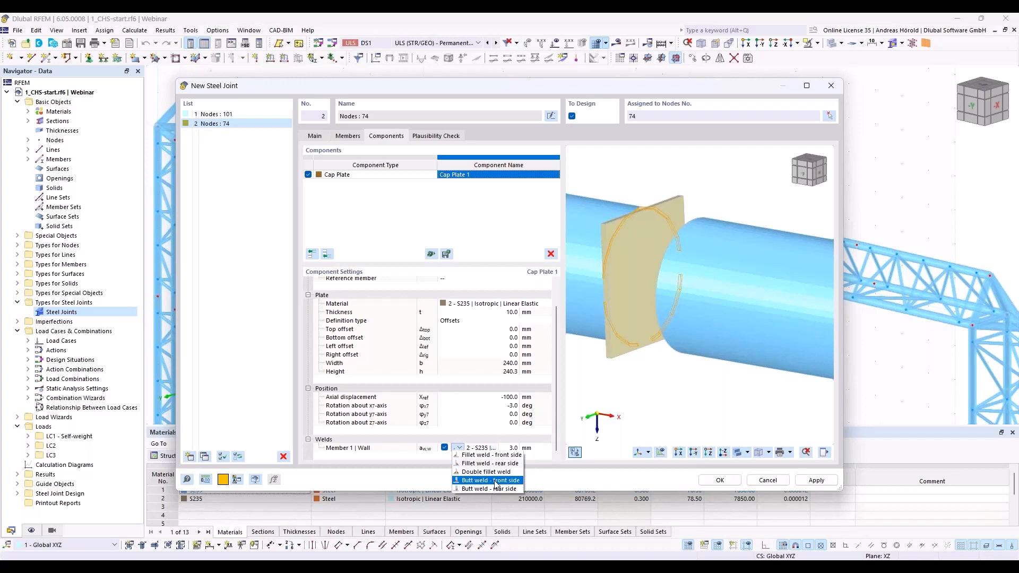
click(495, 480)
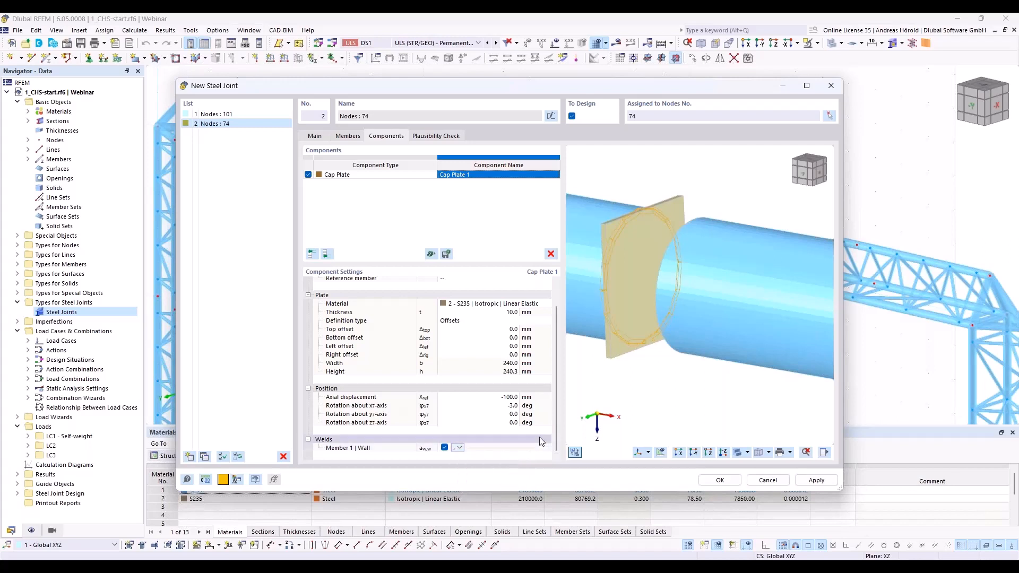
Step: Add a Plate Editor component at the end of the joint's component list to modify the cap plate
ctrl+middle_drag(608, 362, 715, 353)
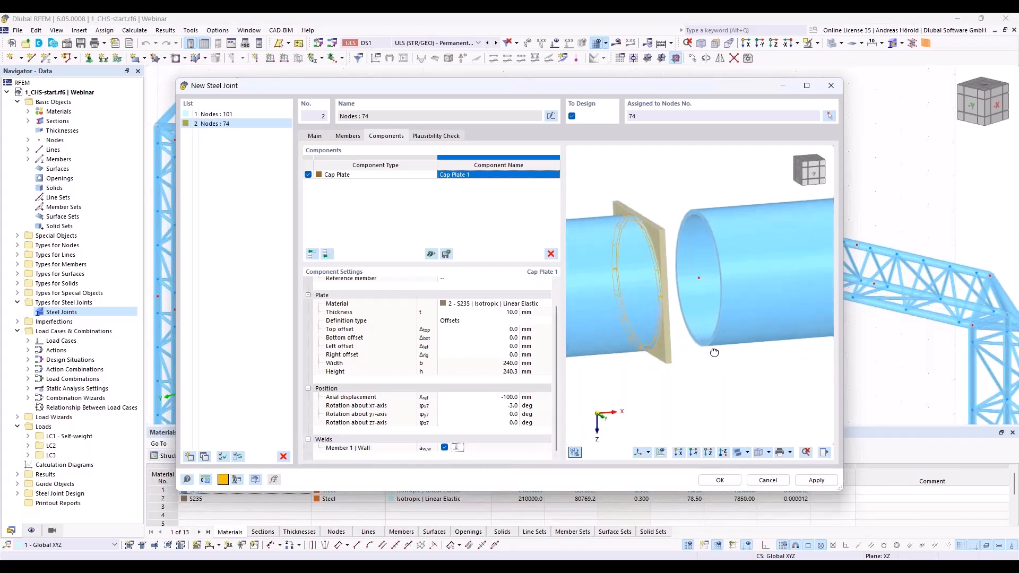
scroll(623, 268, up, 5)
scroll(646, 266, down, 5)
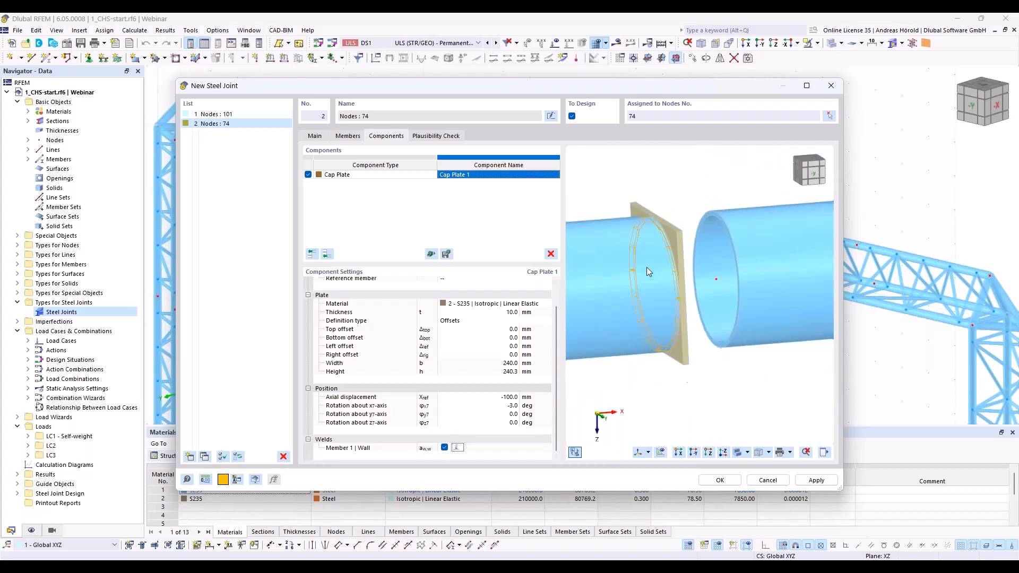
middle_drag(733, 337, 673, 365)
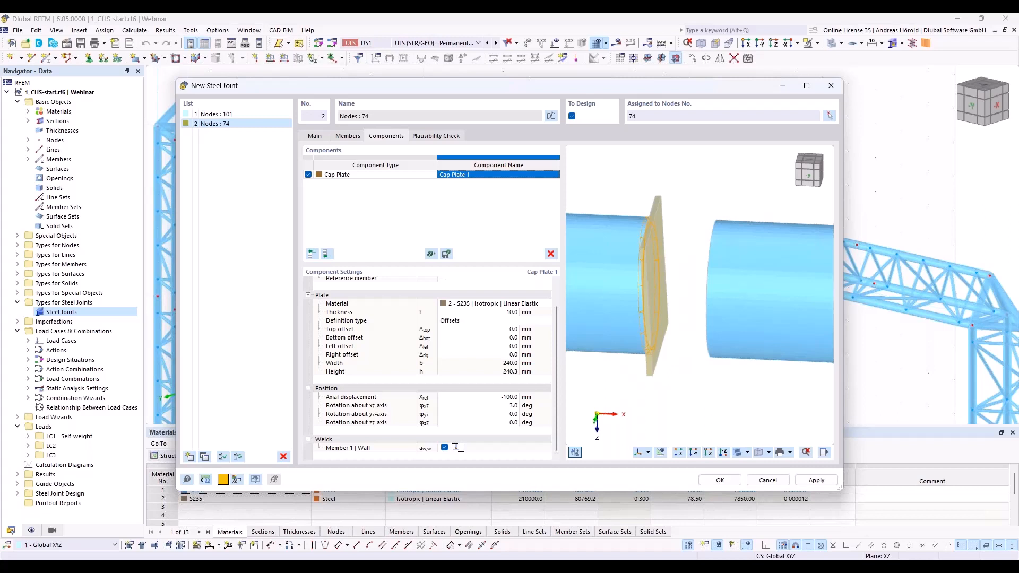
ctrl+middle_drag(714, 397, 639, 386)
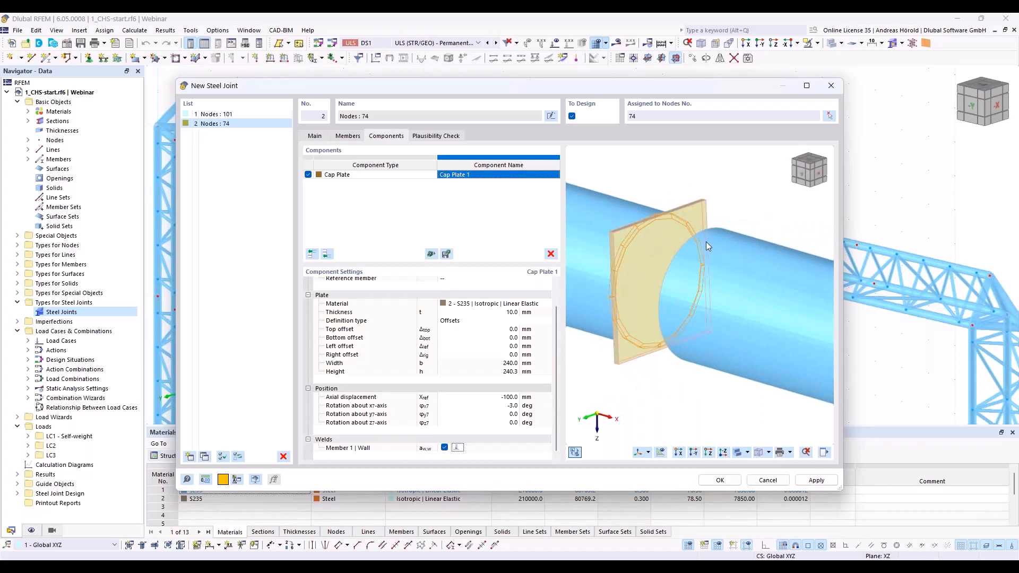
click(327, 256)
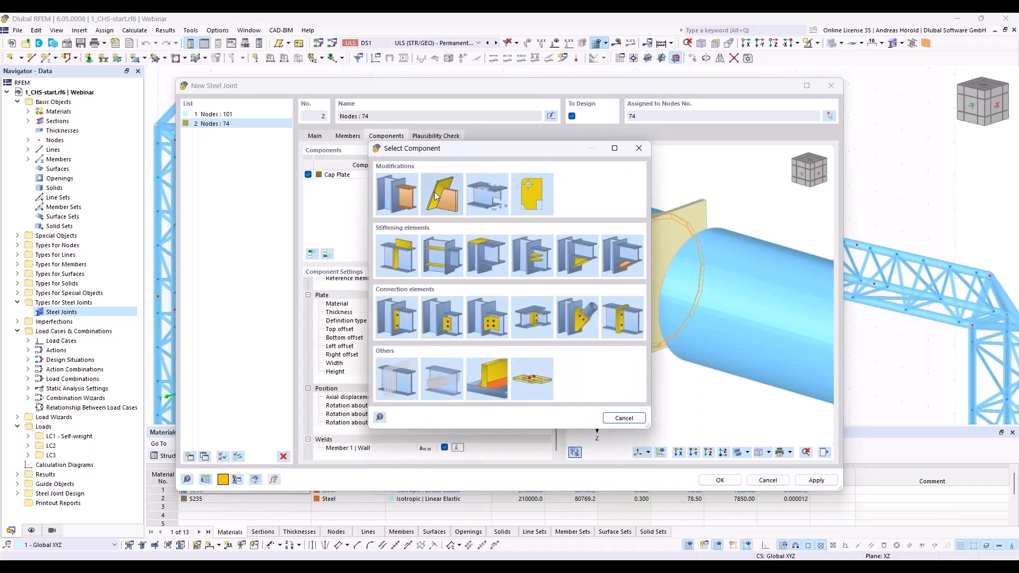
click(537, 194)
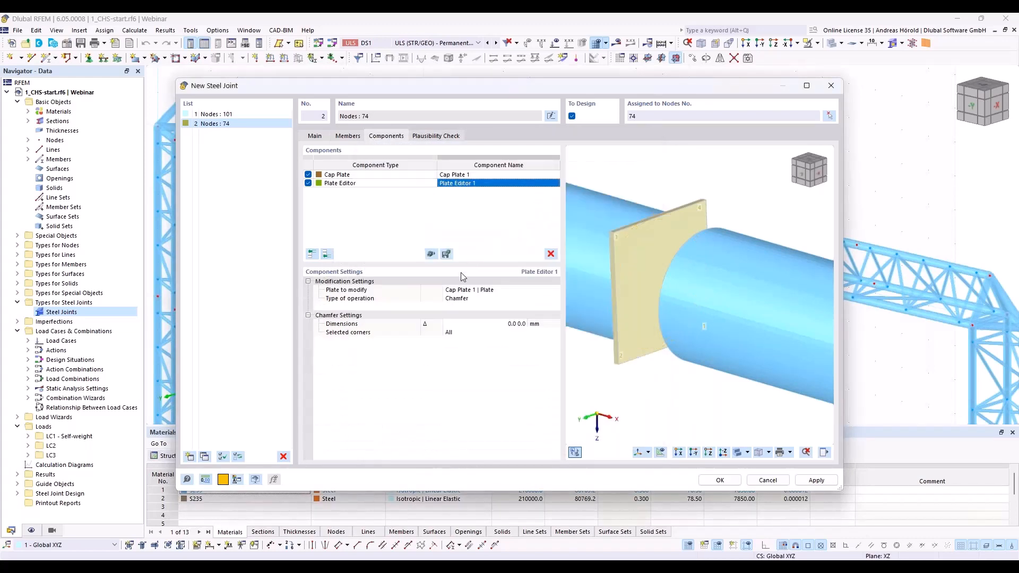
Step: Set the plate editor operation to Rounding with a 120 mm radius on all corners of the cap plate
click(491, 298)
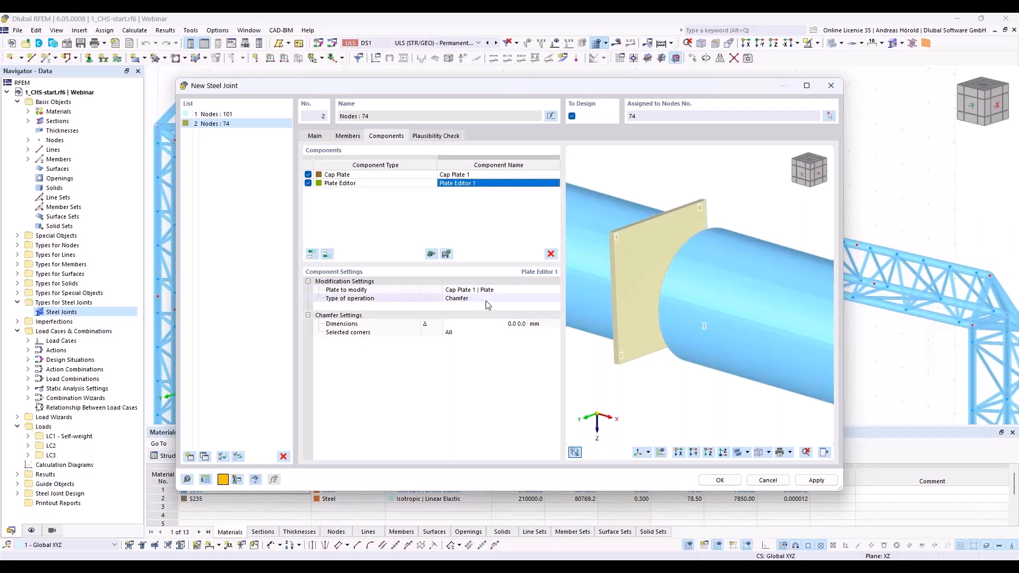
click(486, 298)
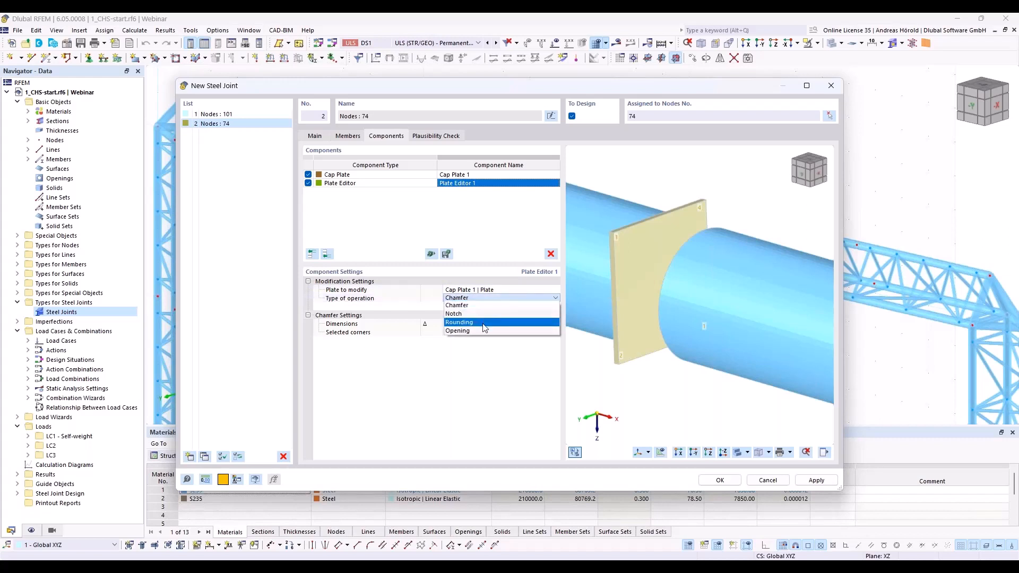
click(483, 321)
click(484, 324)
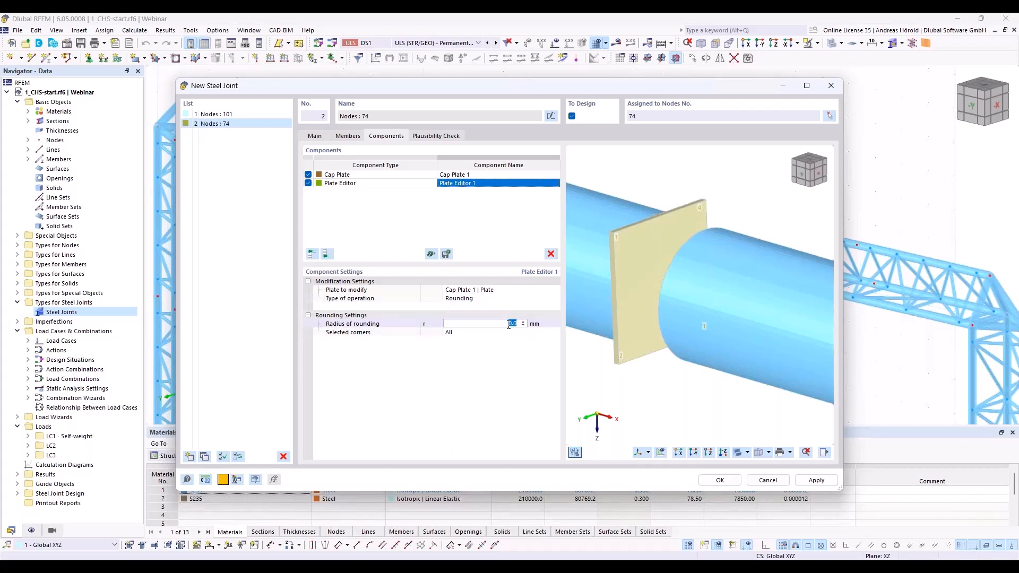
text(120)
key(Tab)
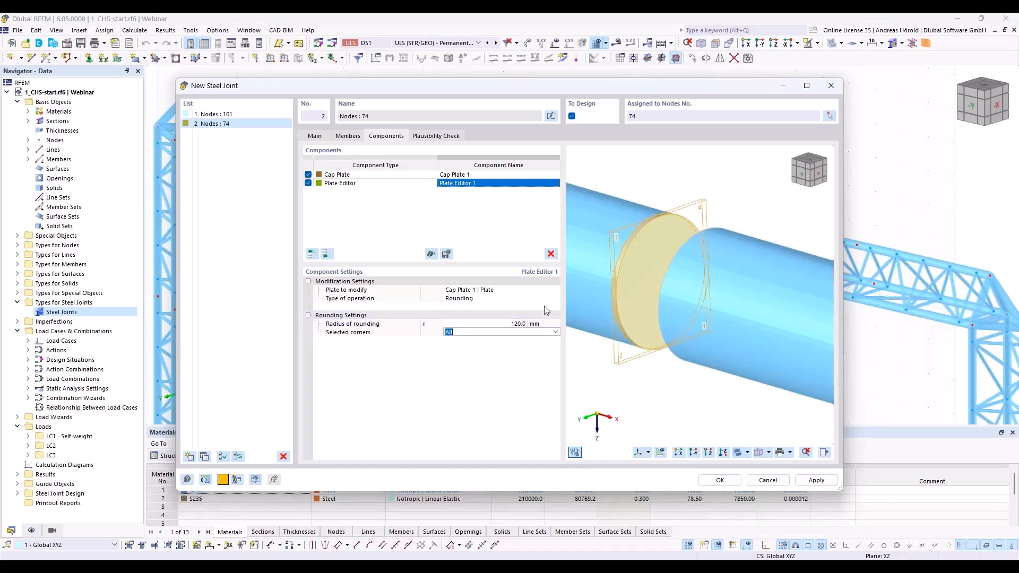
click(511, 356)
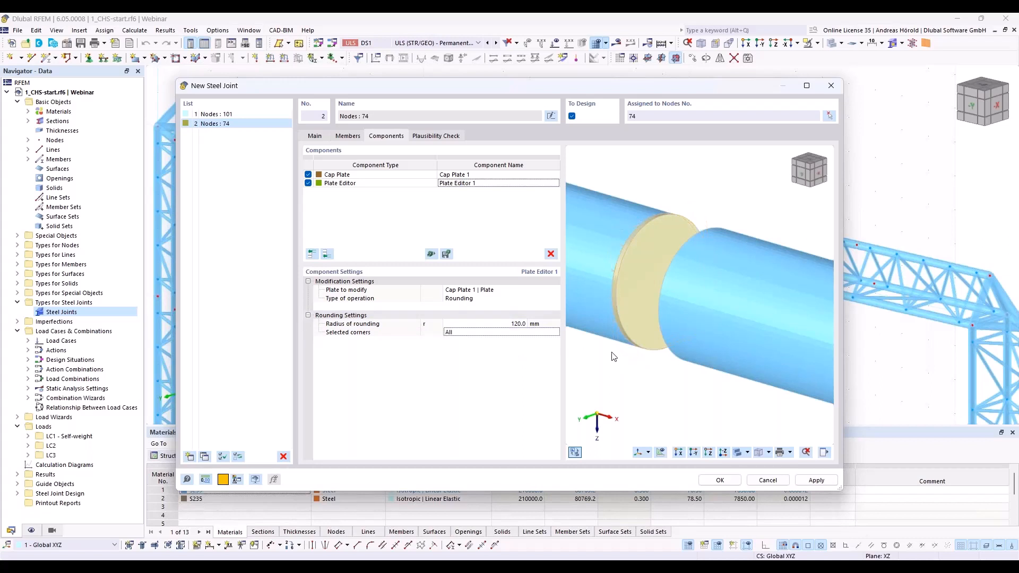
Step: Copy the cap plate and its plate editor together to the end of the component list
ctrl+middle_drag(612, 353, 663, 354)
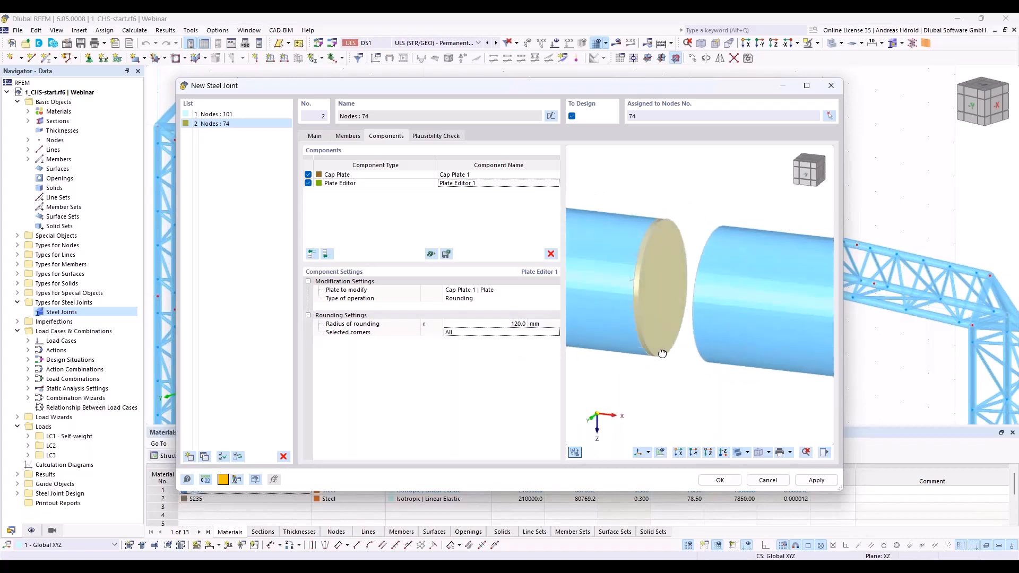
scroll(662, 353, up, 2)
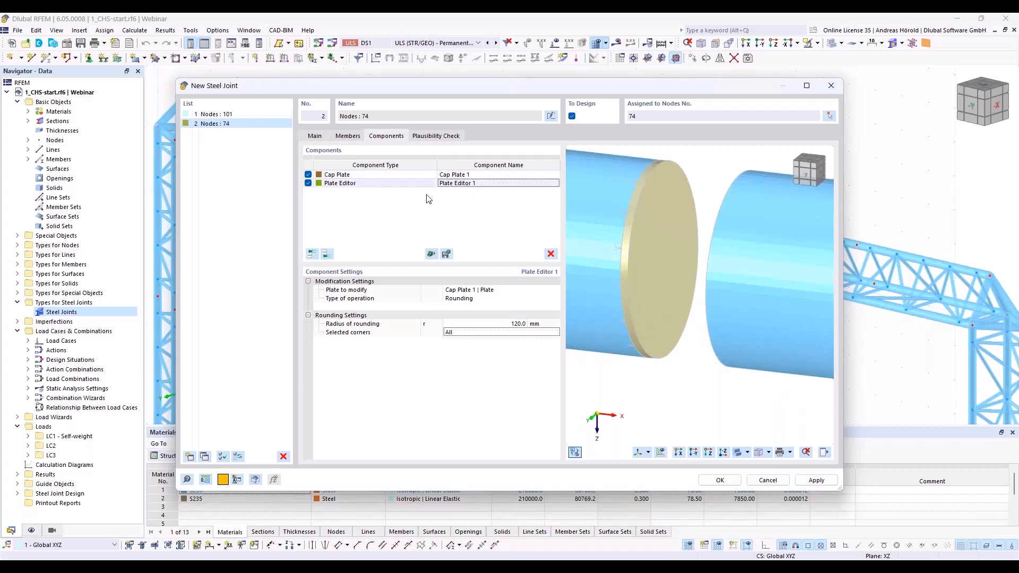
click(387, 176)
shift+click(385, 183)
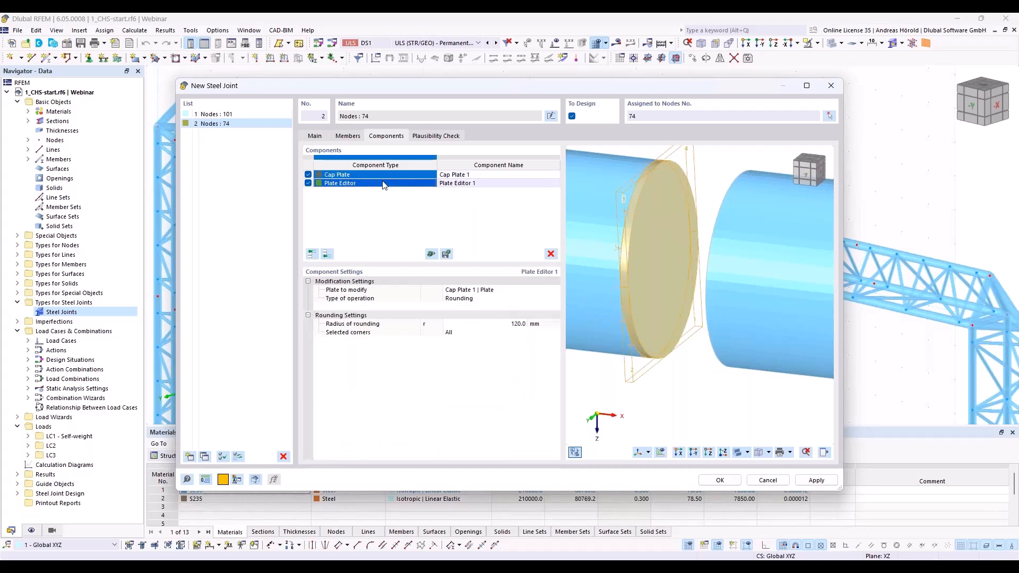
right_click(409, 187)
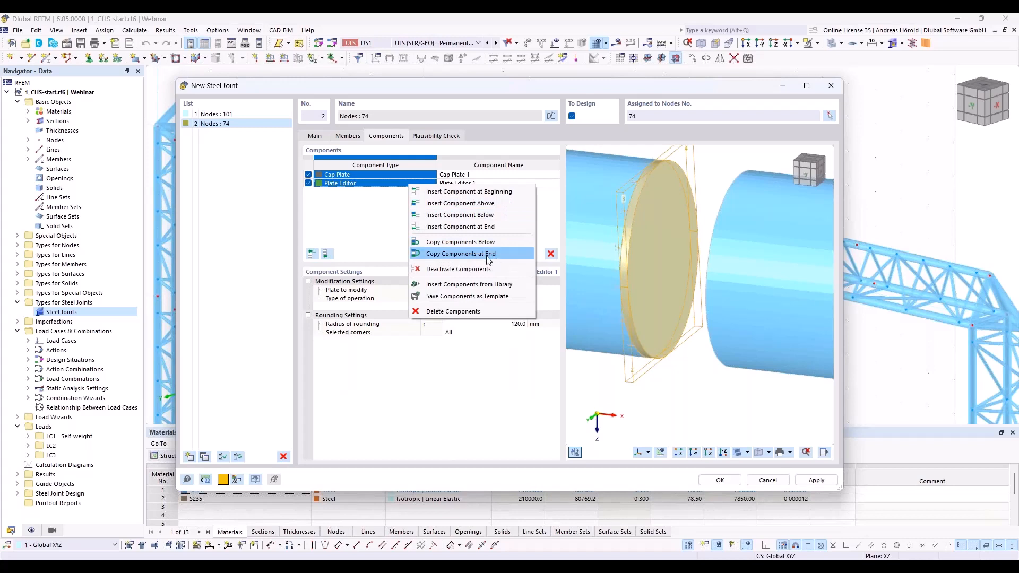
click(489, 258)
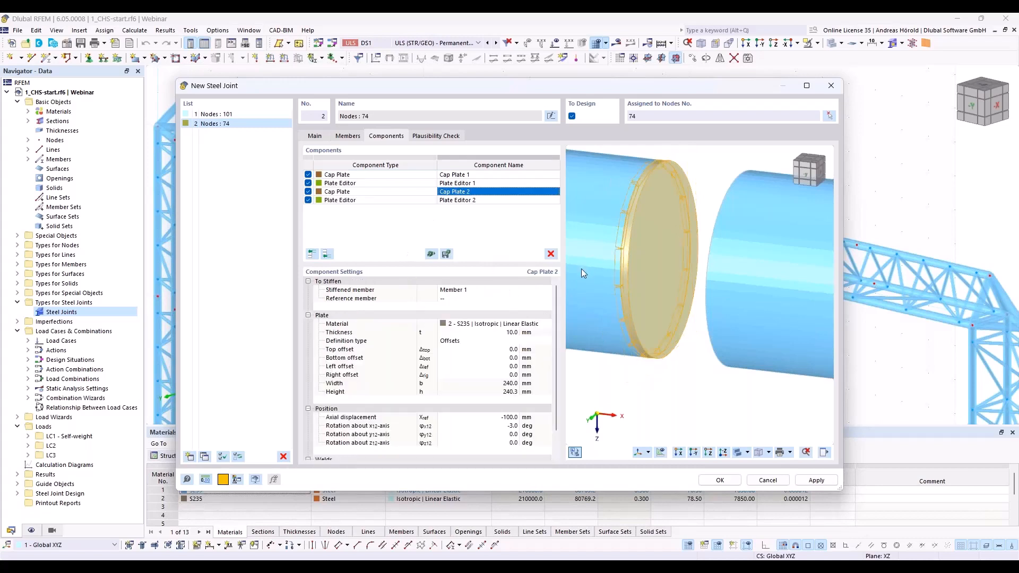
Step: Reassign the copied cap plate, Cap Plate 2, to Member 2 as its stiffened member
click(478, 292)
click(480, 289)
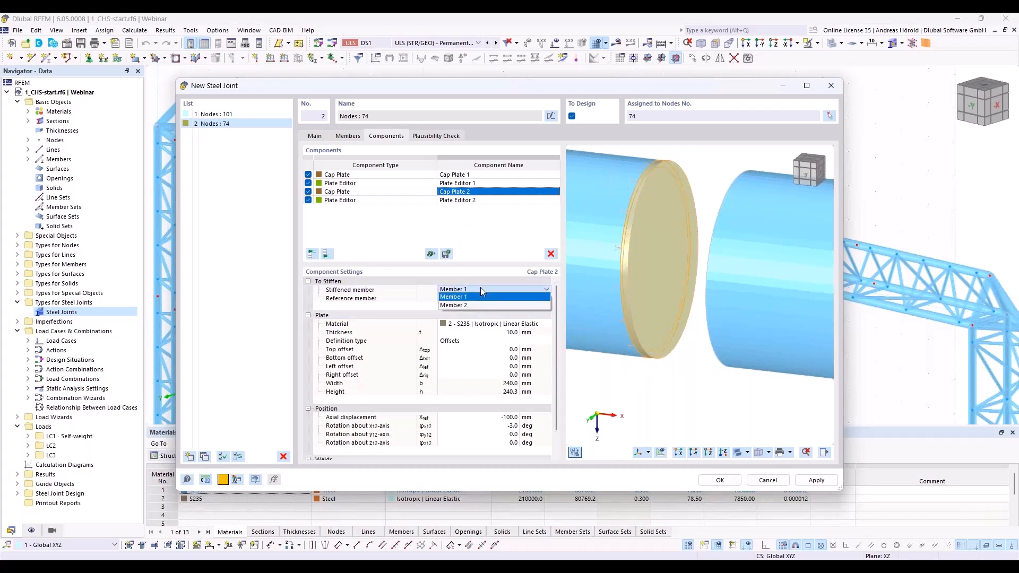
click(480, 305)
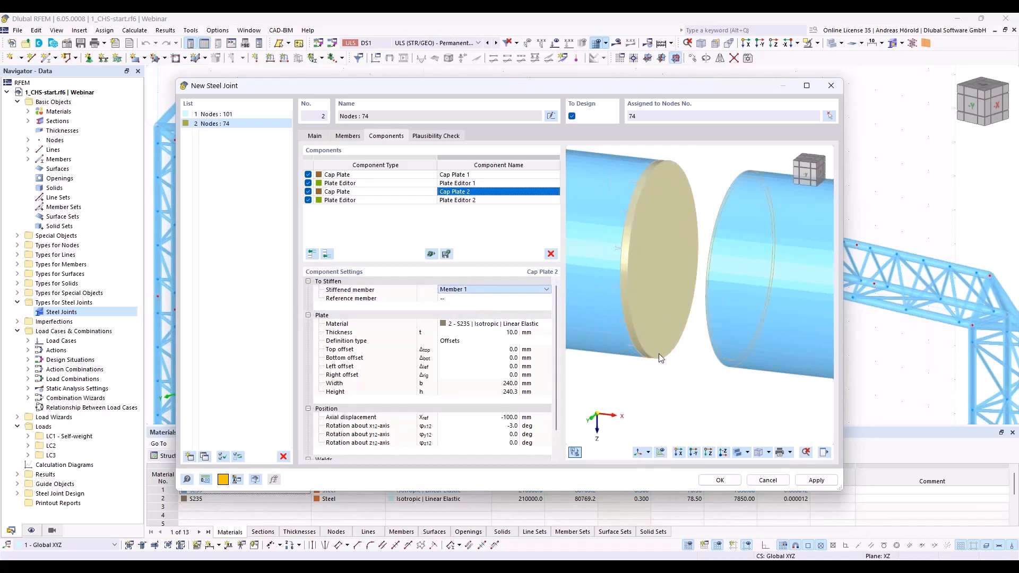
Step: Enable the Member 2 wall weld on Cap Plate 2 and set it to Butt weld - front side
ctrl+middle_drag(654, 394, 597, 391)
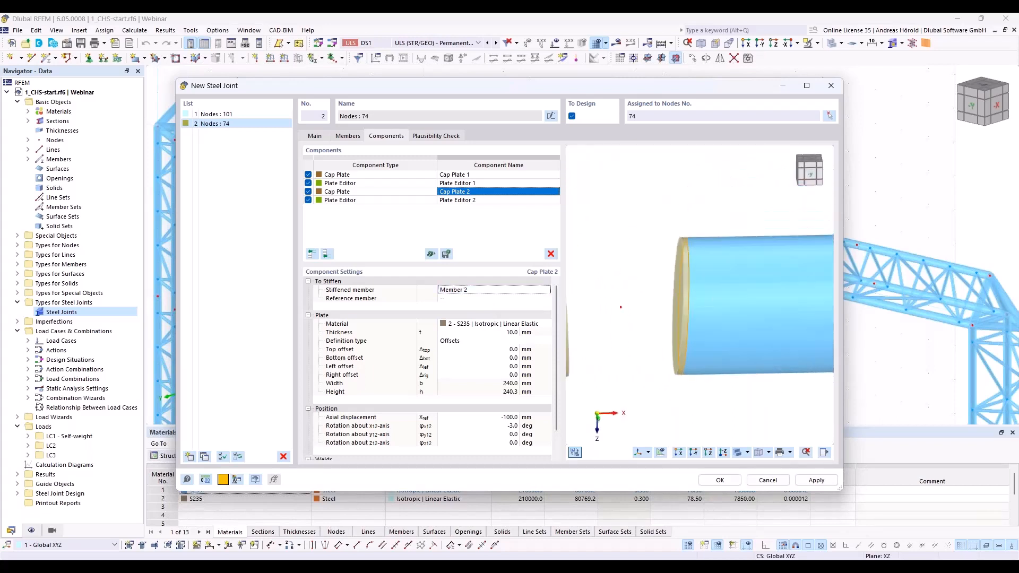
scroll(481, 366, down, 1)
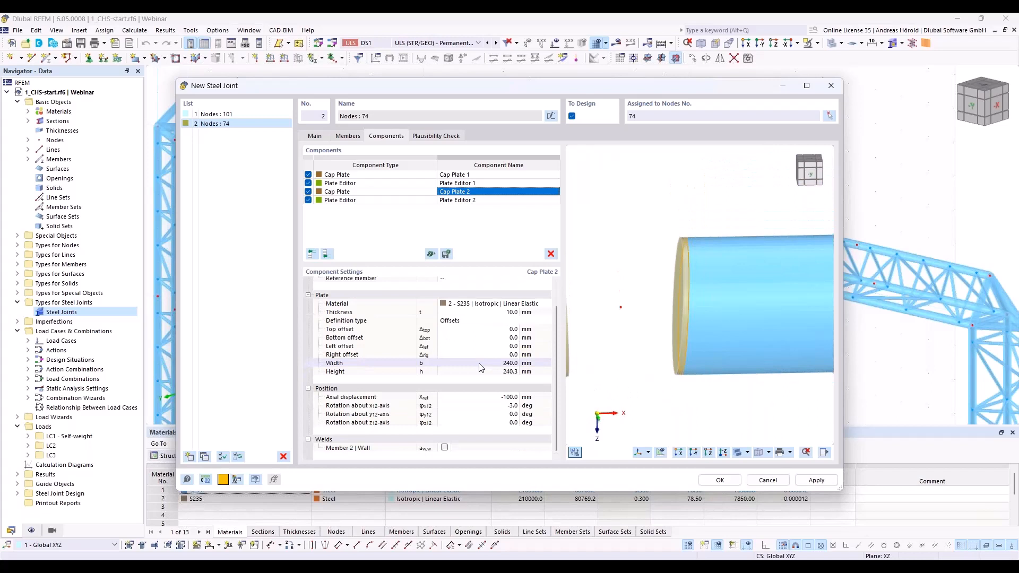
click(445, 449)
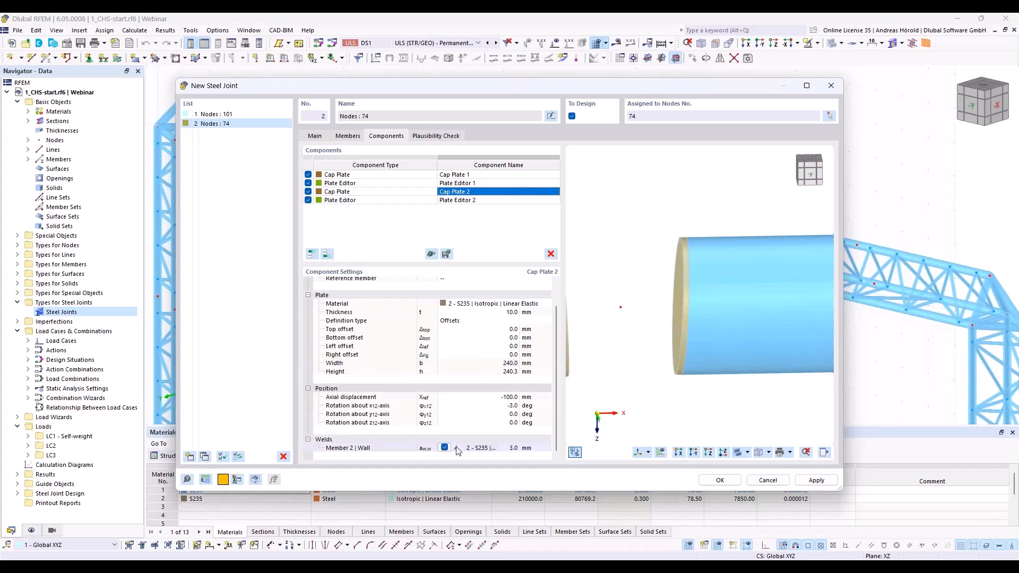
click(457, 449)
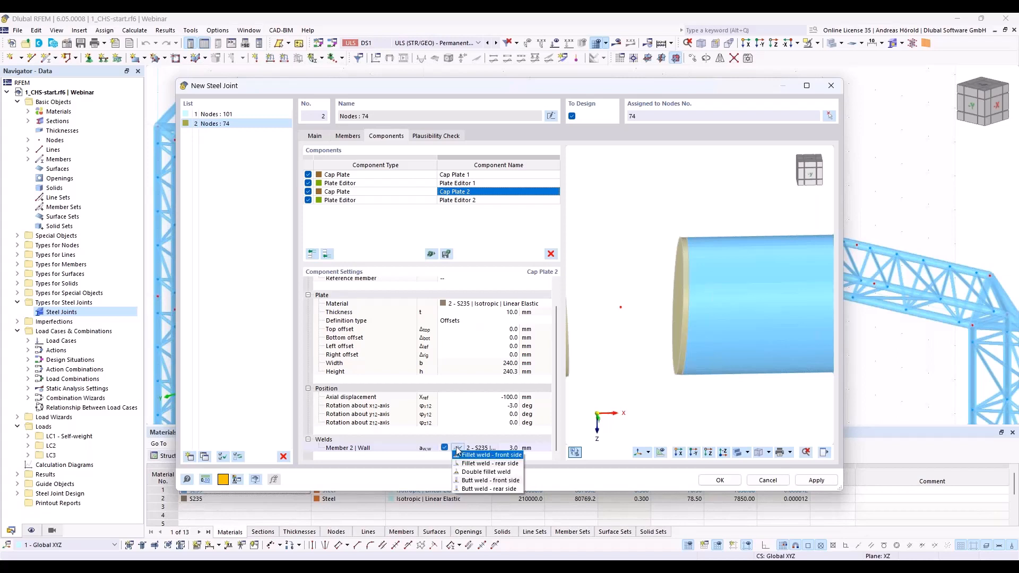
click(506, 481)
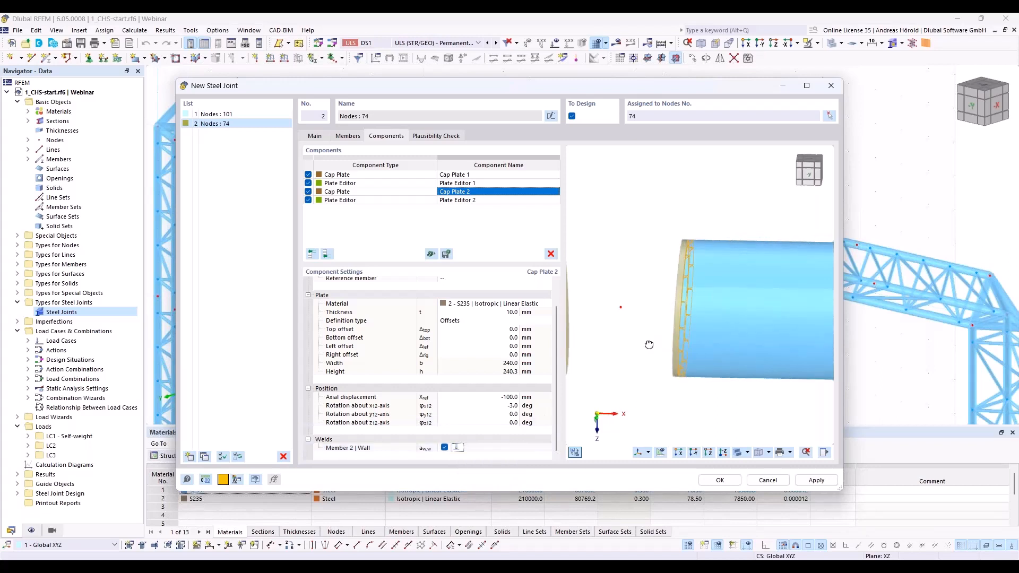
Step: Set the rotation of Cap Plate 2 about its x-axis to 0 degrees
mouse_move(665, 345)
middle_down()
mouse_move(684, 361)
mouse_move(668, 346)
mouse_move(667, 356)
middle_up()
scroll(684, 361, down, 3)
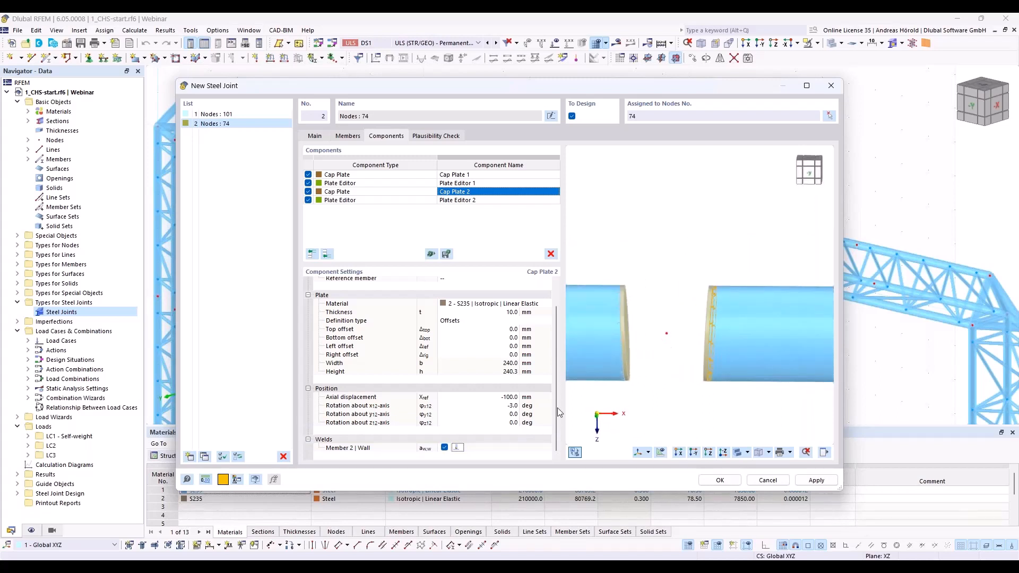
click(502, 406)
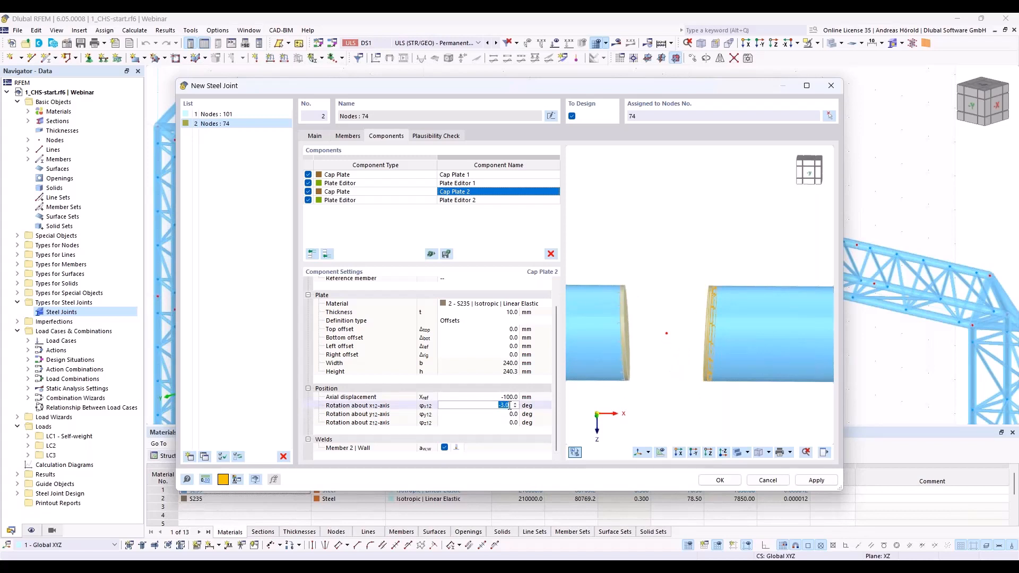
text(0)
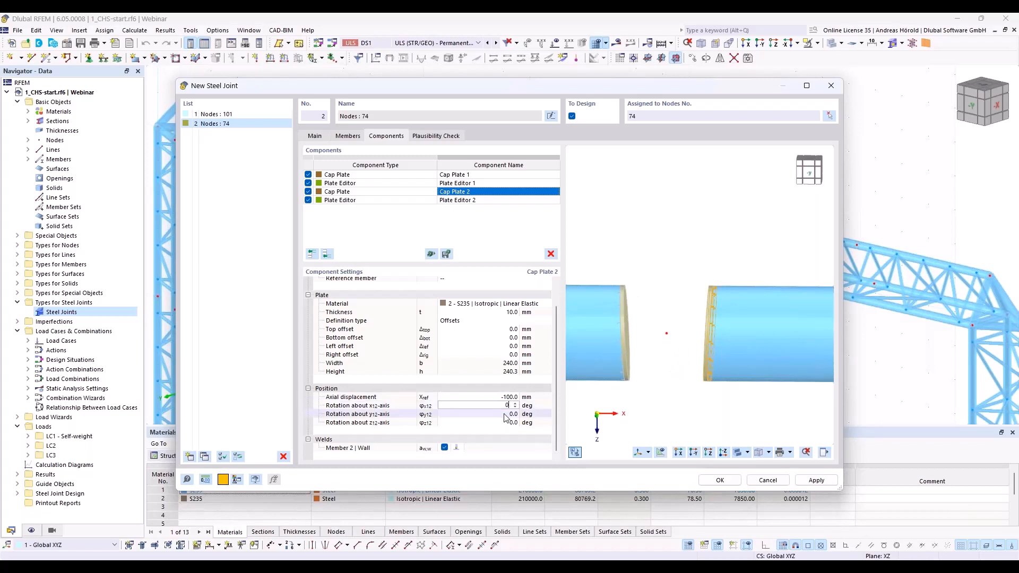
click(505, 414)
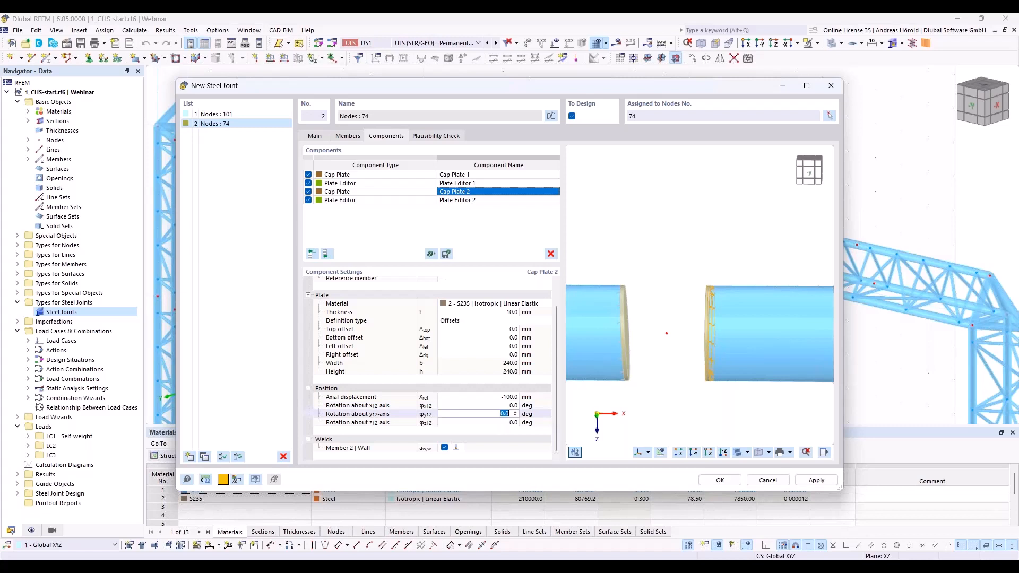
Step: Set the rotation of Cap Plate 1 about its x-axis to 0 degrees
click(467, 176)
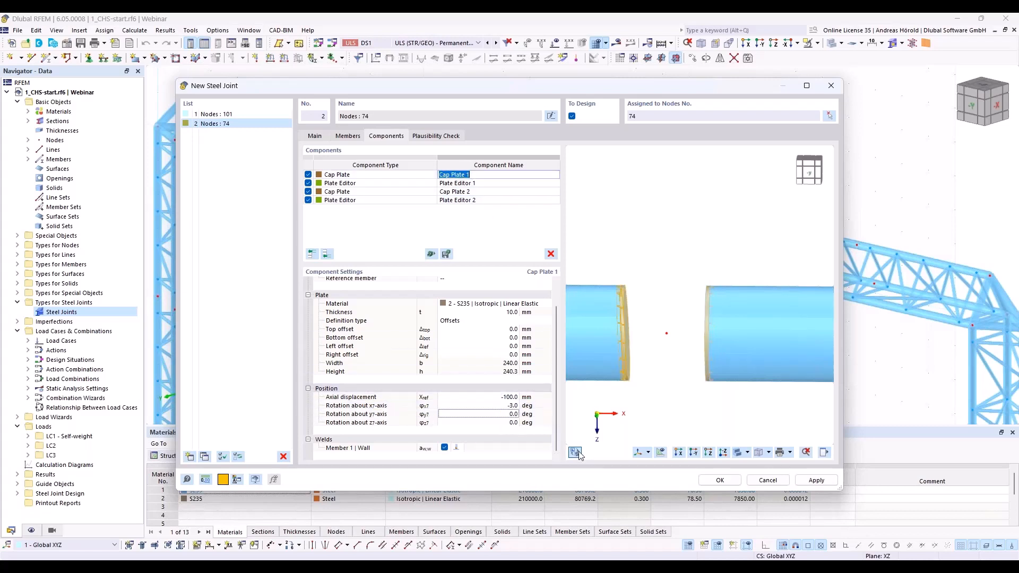
click(504, 405)
text(0)
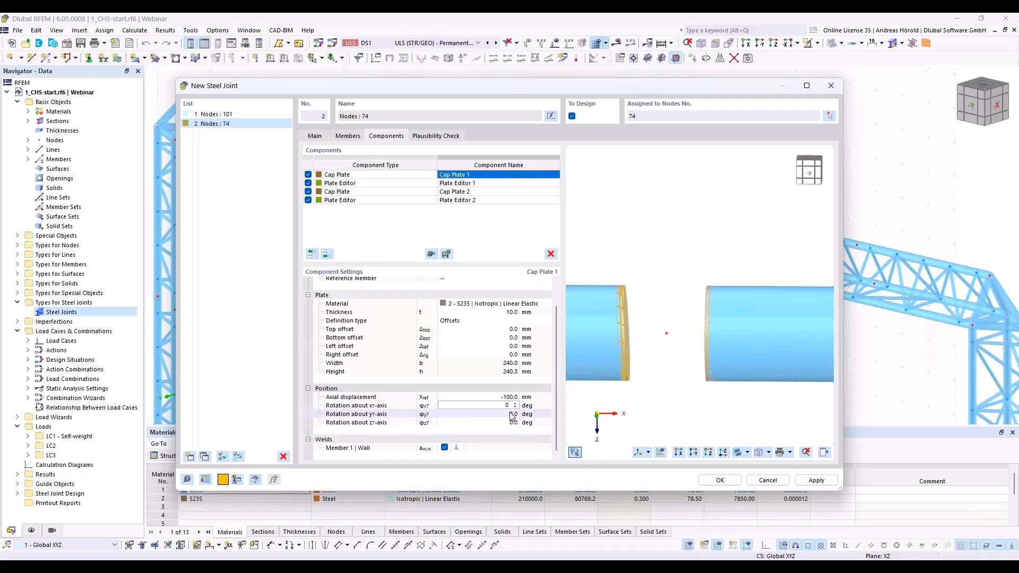
key(Tab)
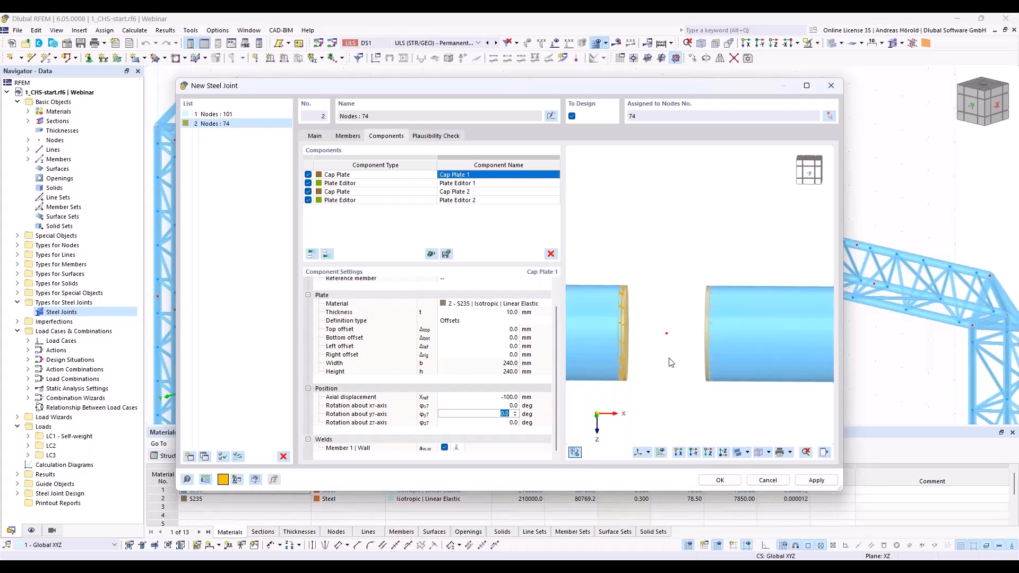
Step: Add an Inserted Member component at the end of the list and choose the thin-walled Cross-Shaped Section for it
click(327, 255)
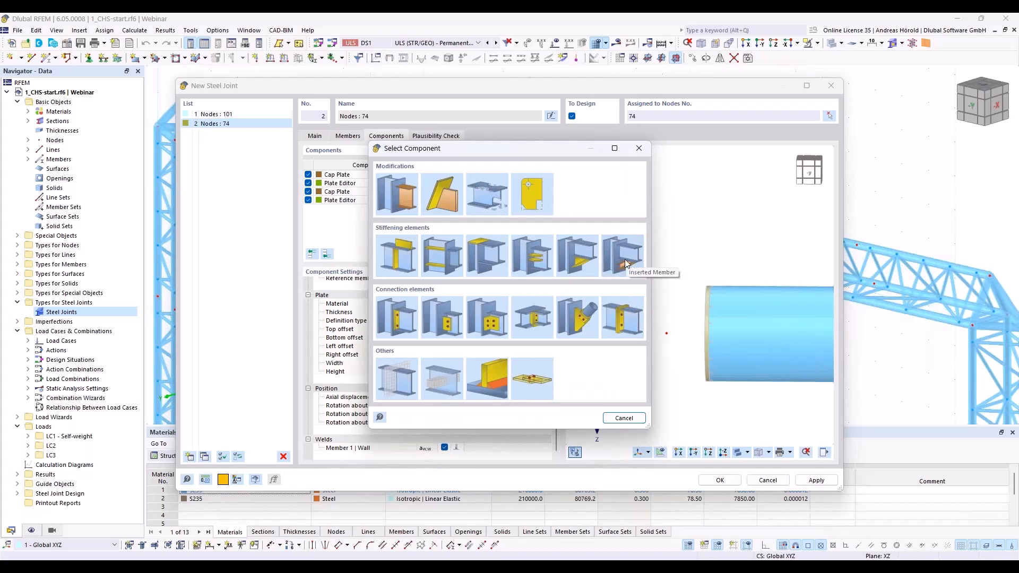
click(626, 263)
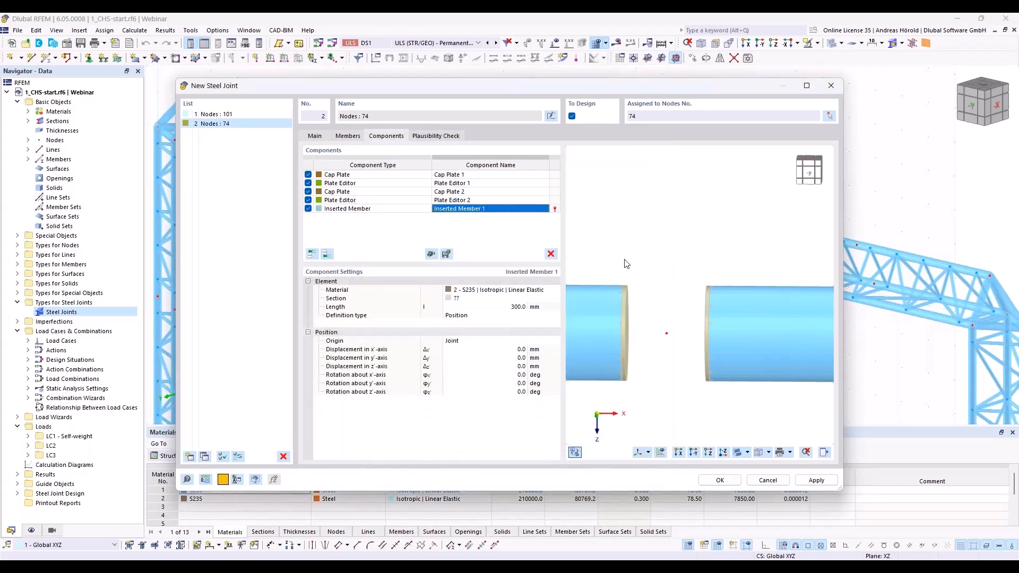
click(484, 300)
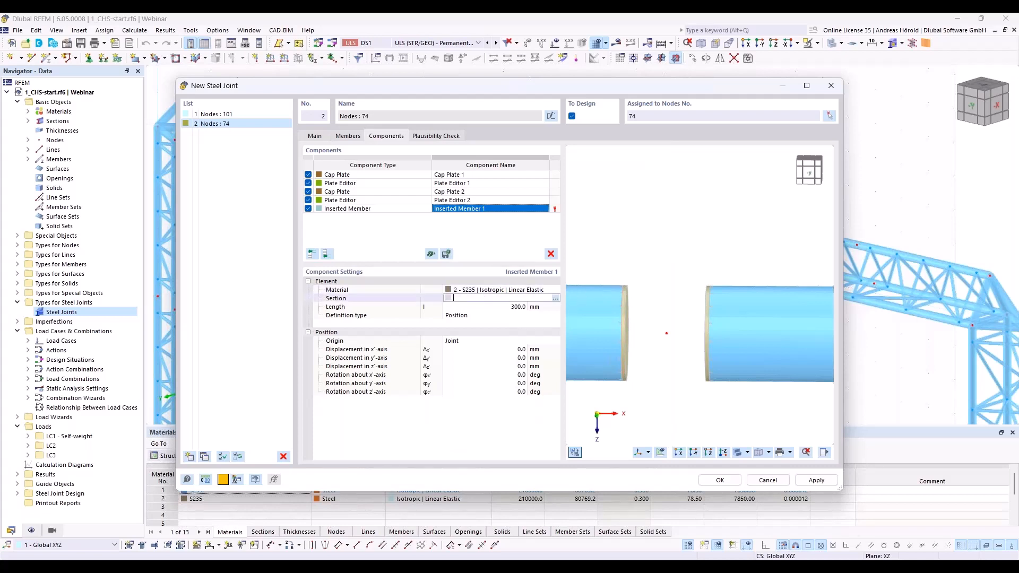
click(556, 300)
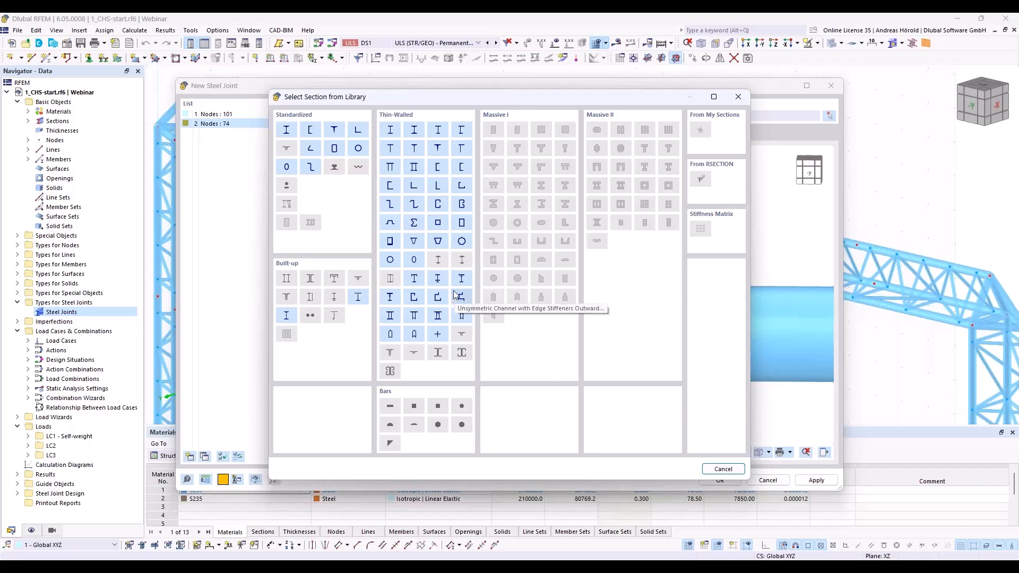
click(438, 334)
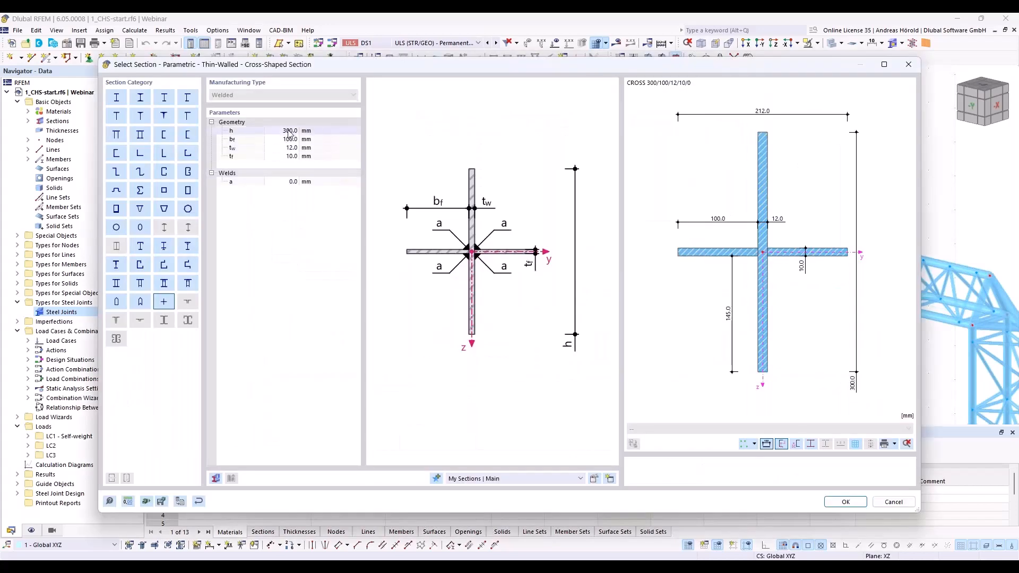
Step: Set the height h of the cross-shaped section to 240 mm
click(289, 133)
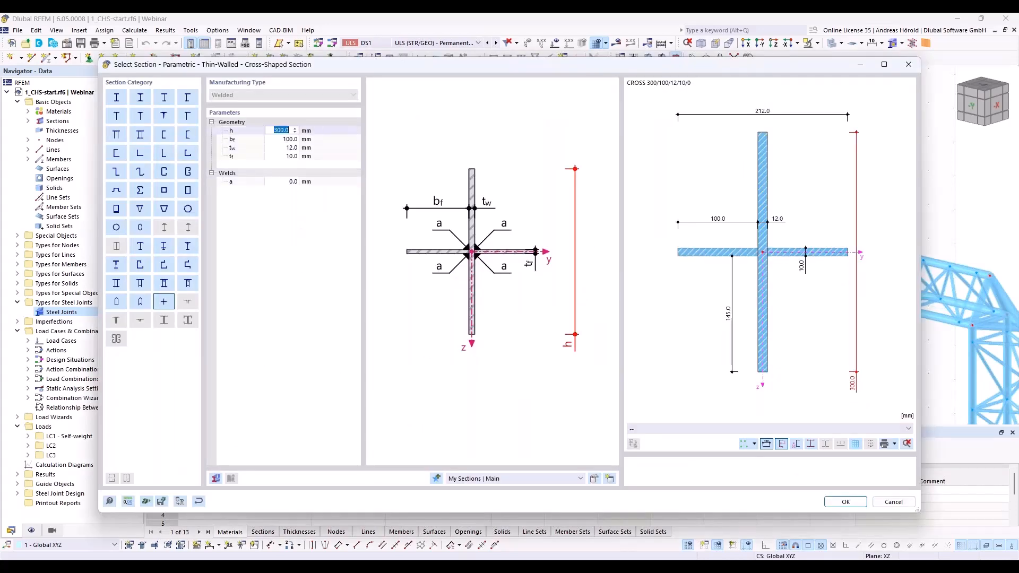
text(239)
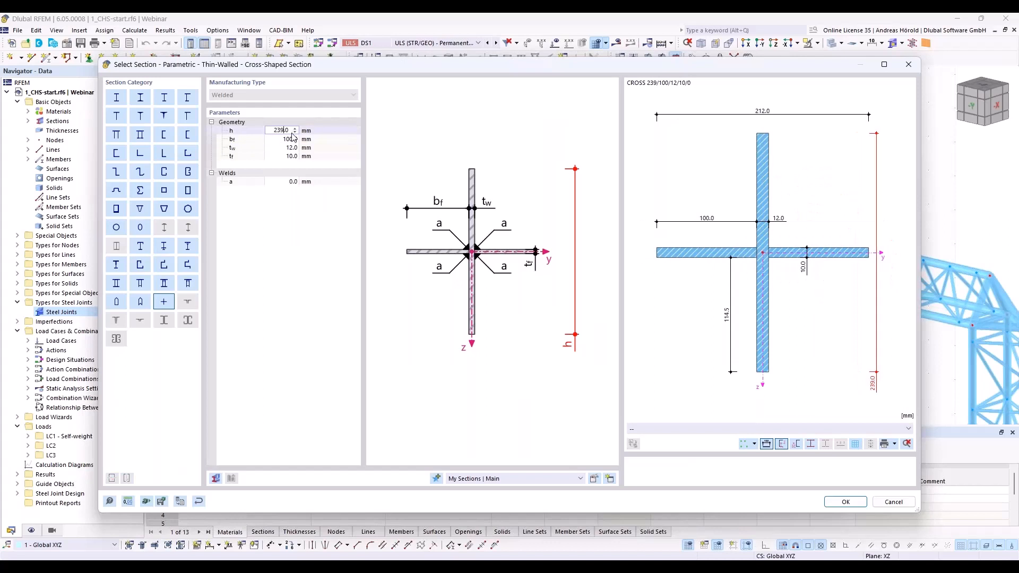
text(115)
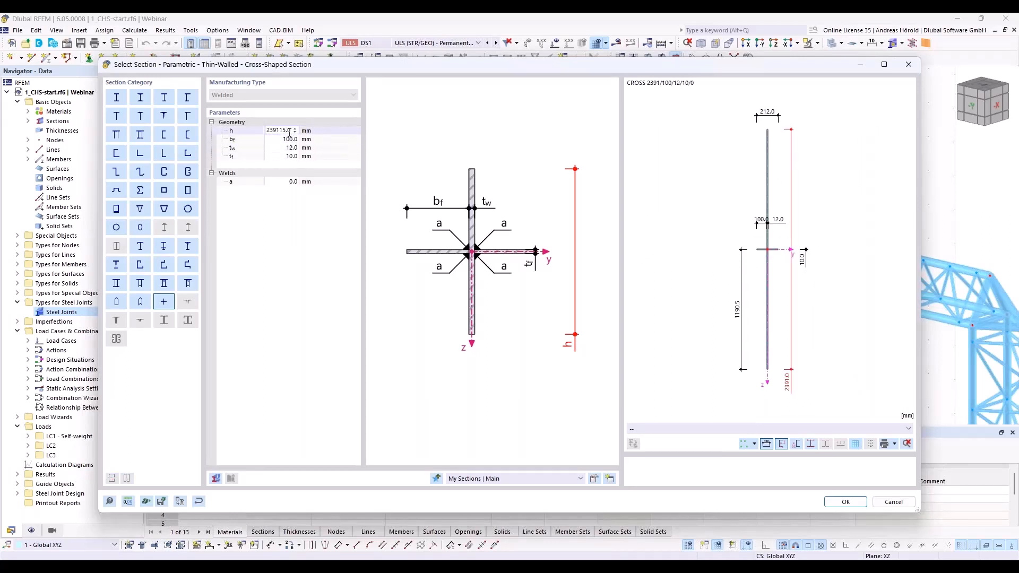
key(BackSpace)
key(BackSpace)
key(BackSpace)
key(BackSpace)
key(BackSpace)
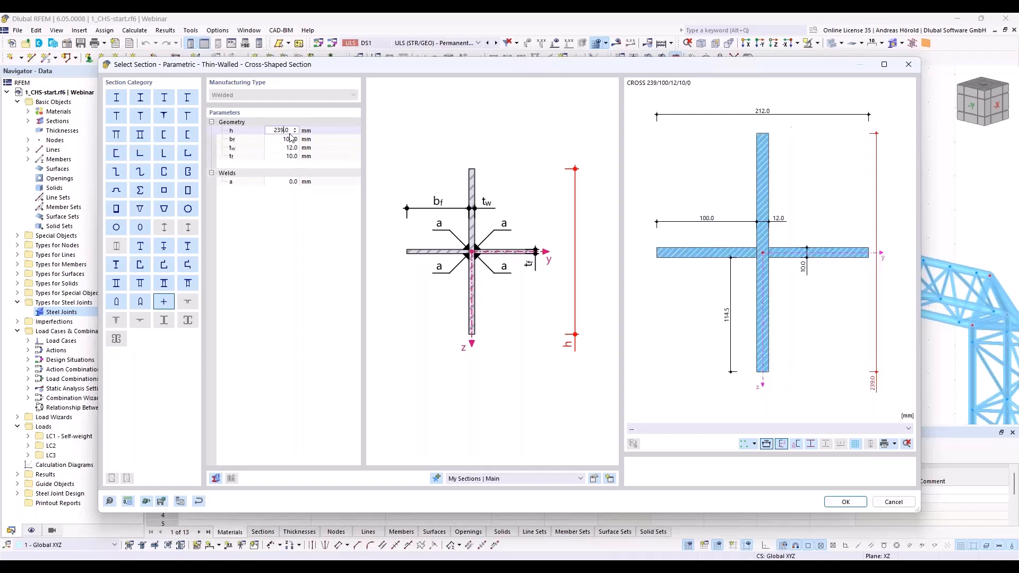
text(40)
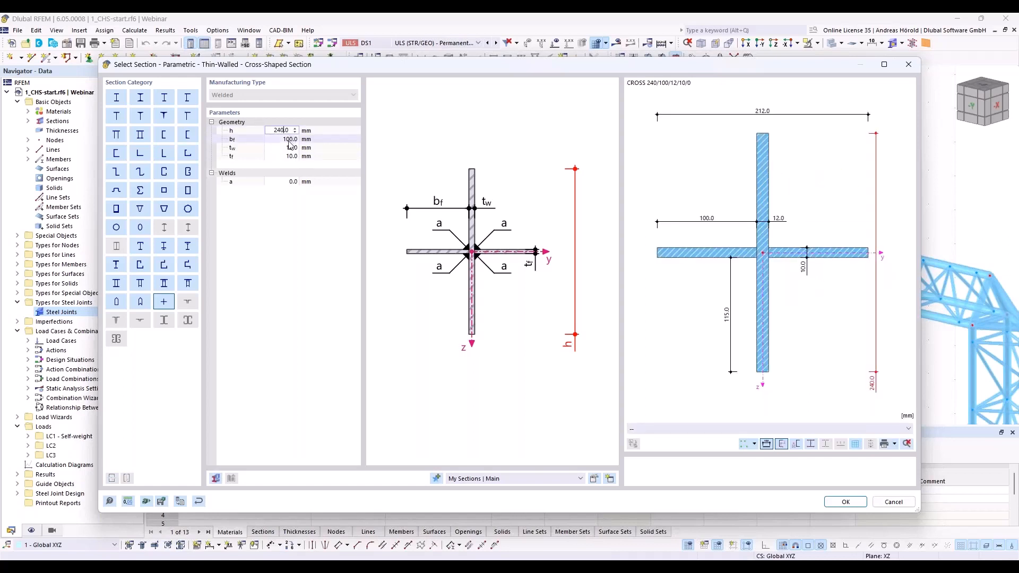
key(Tab)
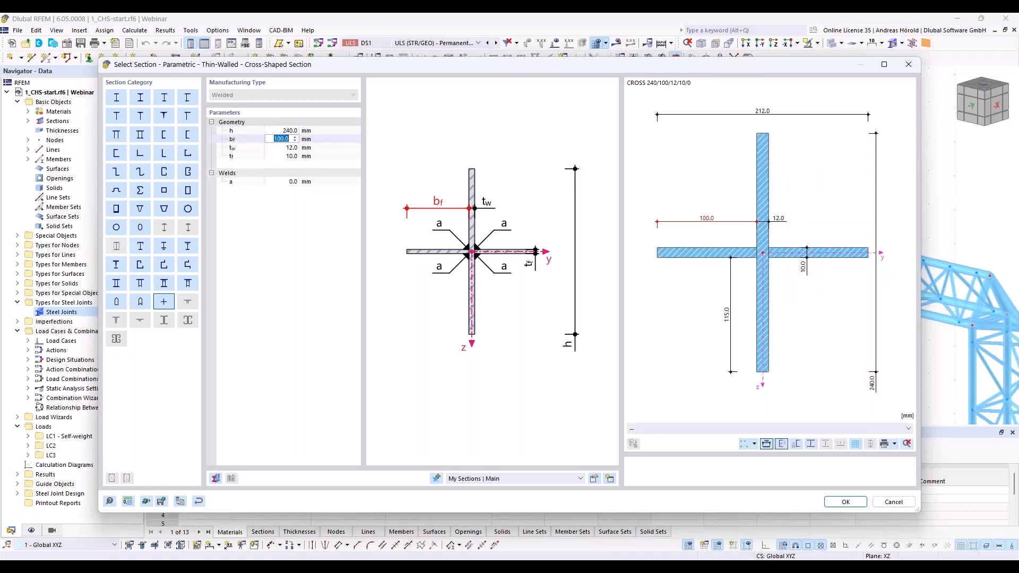
Step: Set the cross section's flange width to 115 mm and web thickness to 10 mm, and accept the section
text(115)
key(Tab)
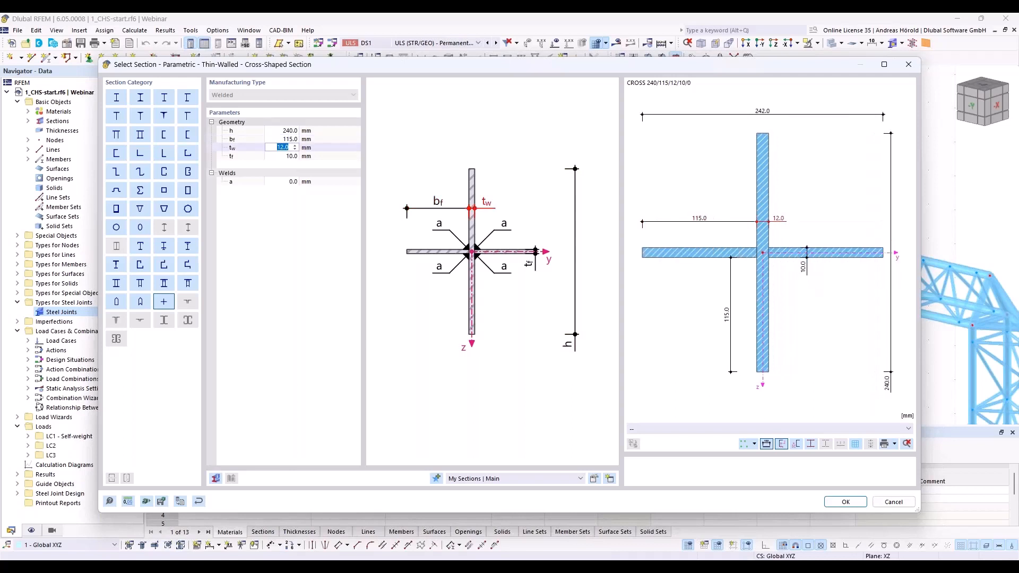
text(10)
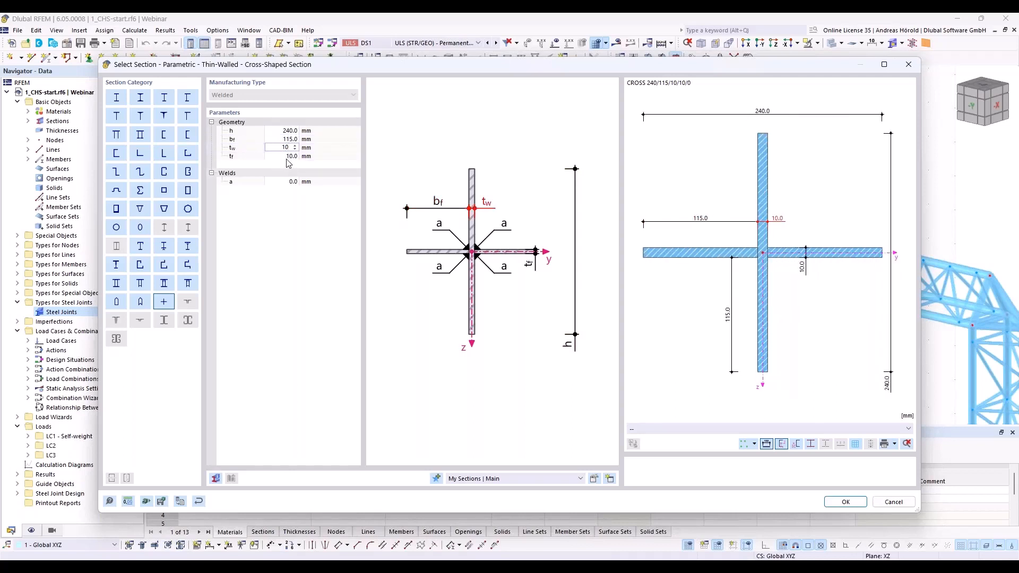
key(Tab)
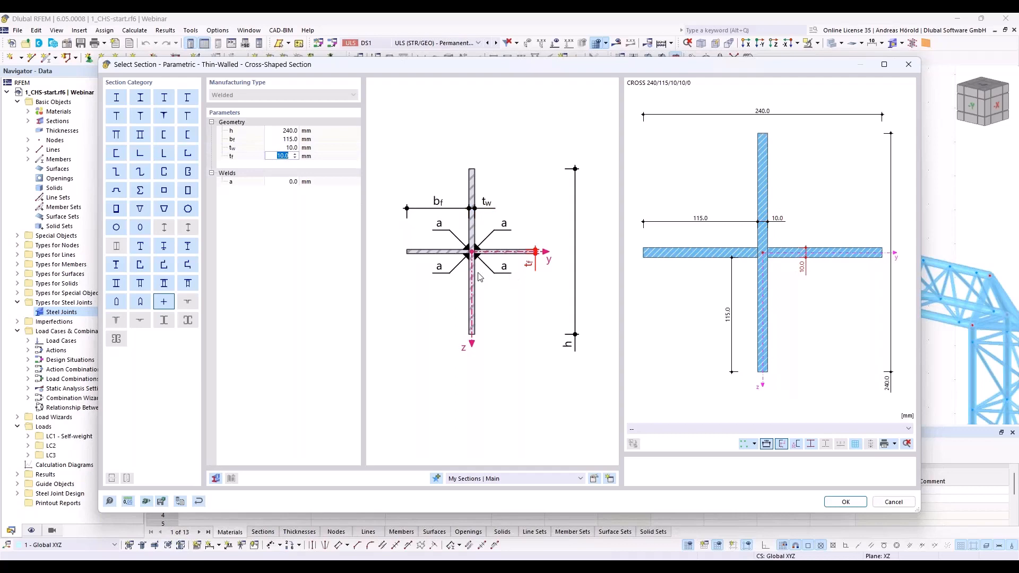
click(839, 503)
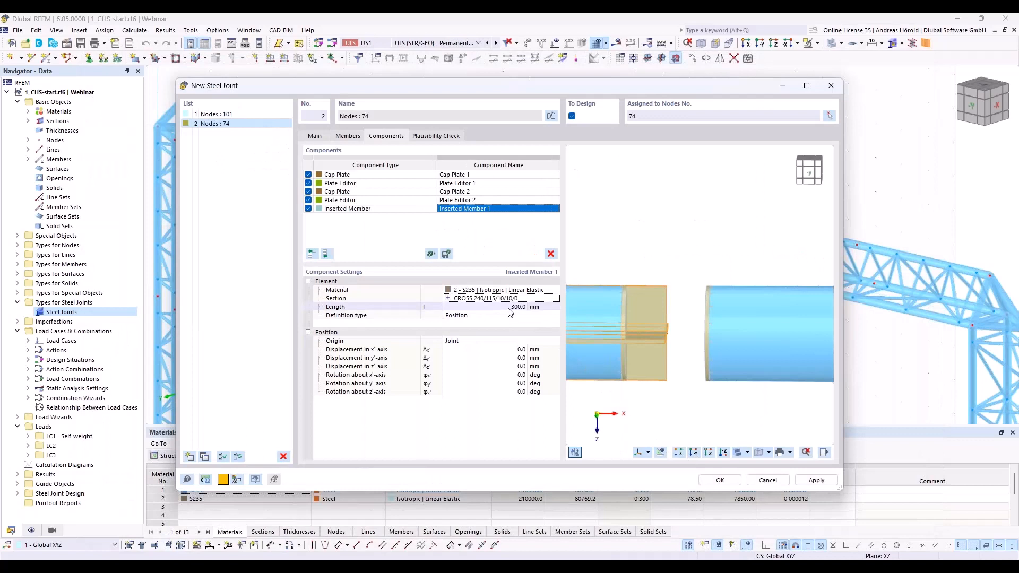
Step: Set the length of Inserted Member 1 to 100 mm
click(509, 308)
text(1)
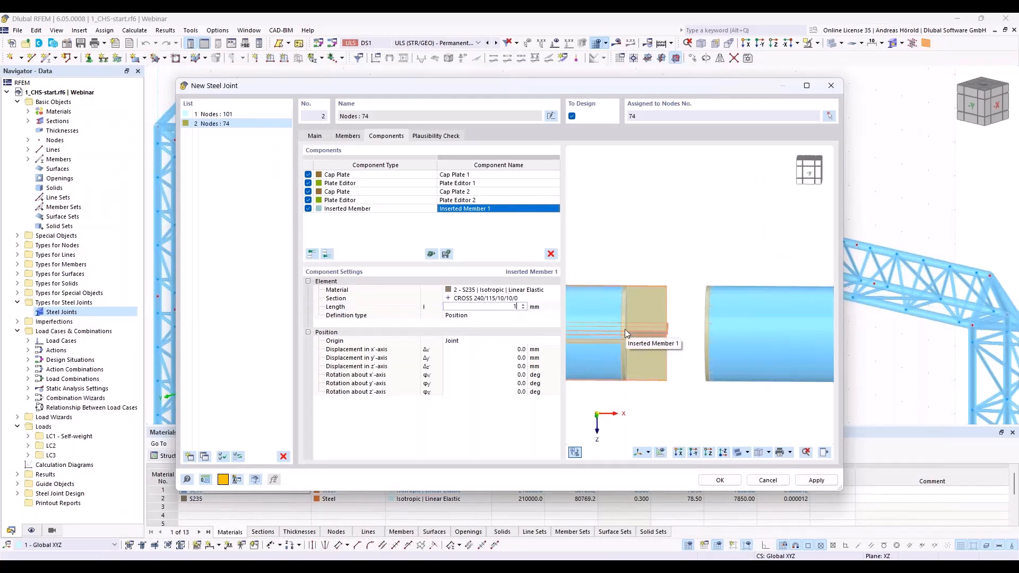
text(00)
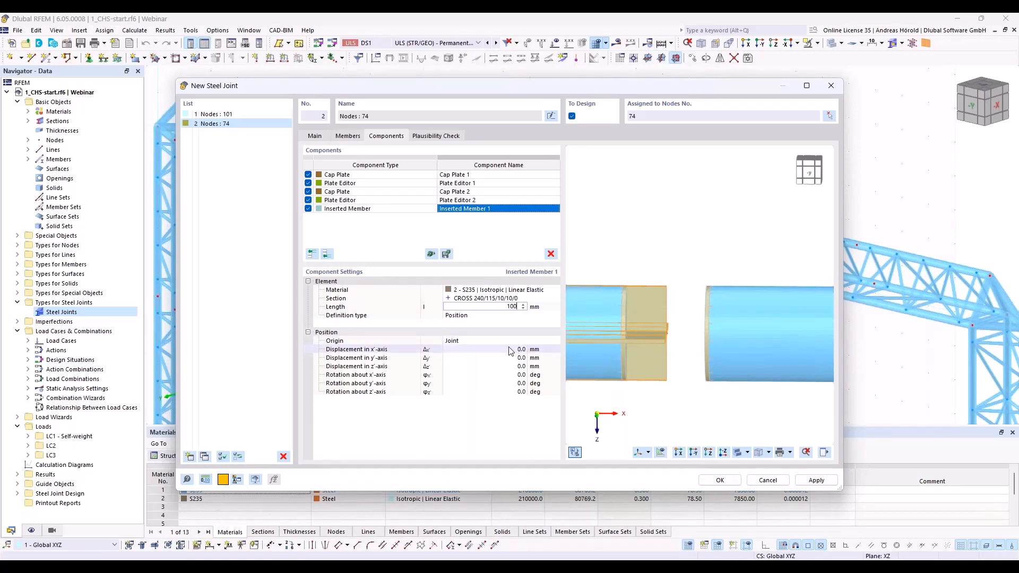
Step: Set the position origin of Inserted Member 1 to Member, referencing Member 1
click(483, 340)
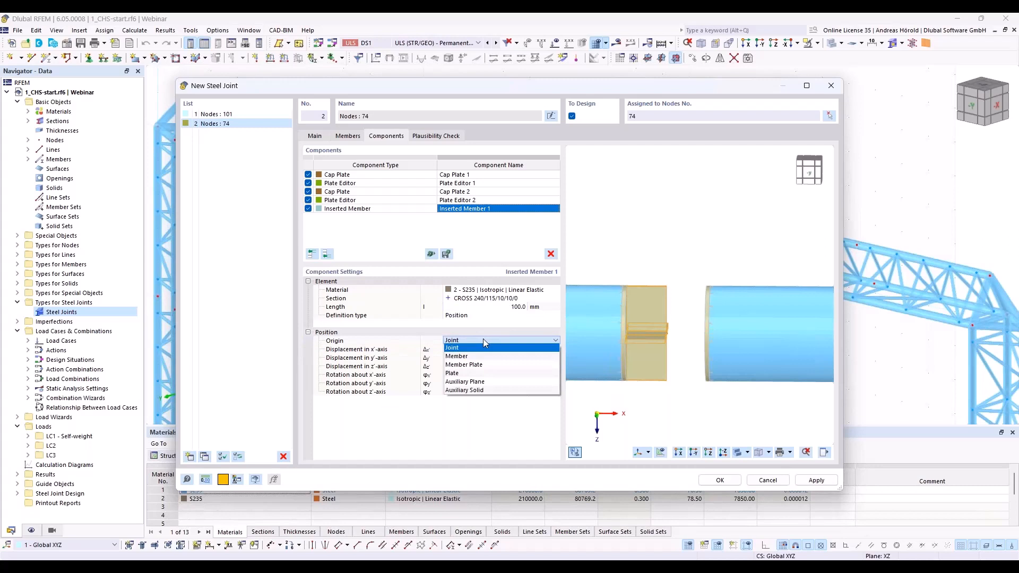
click(483, 340)
click(485, 343)
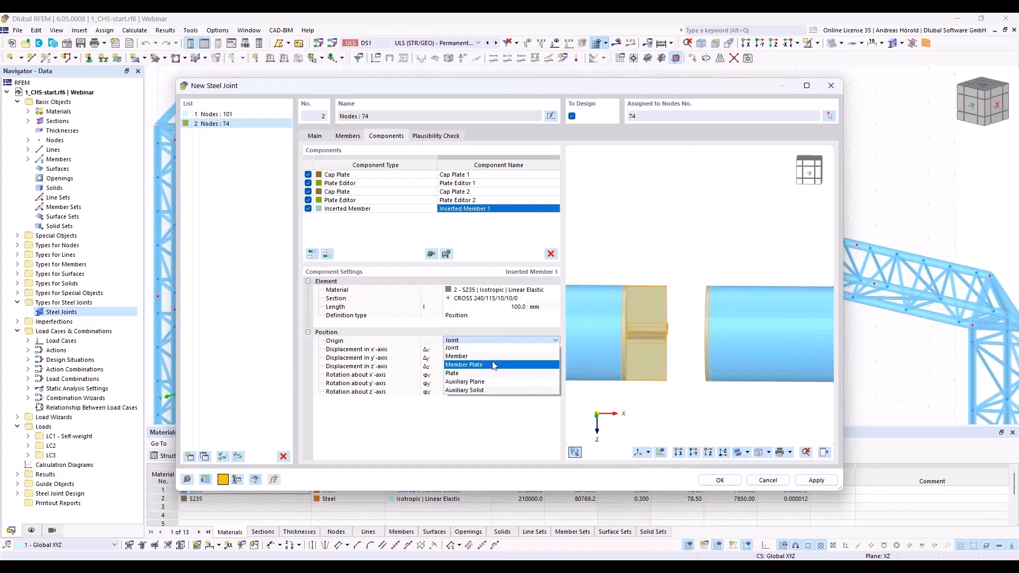
click(497, 357)
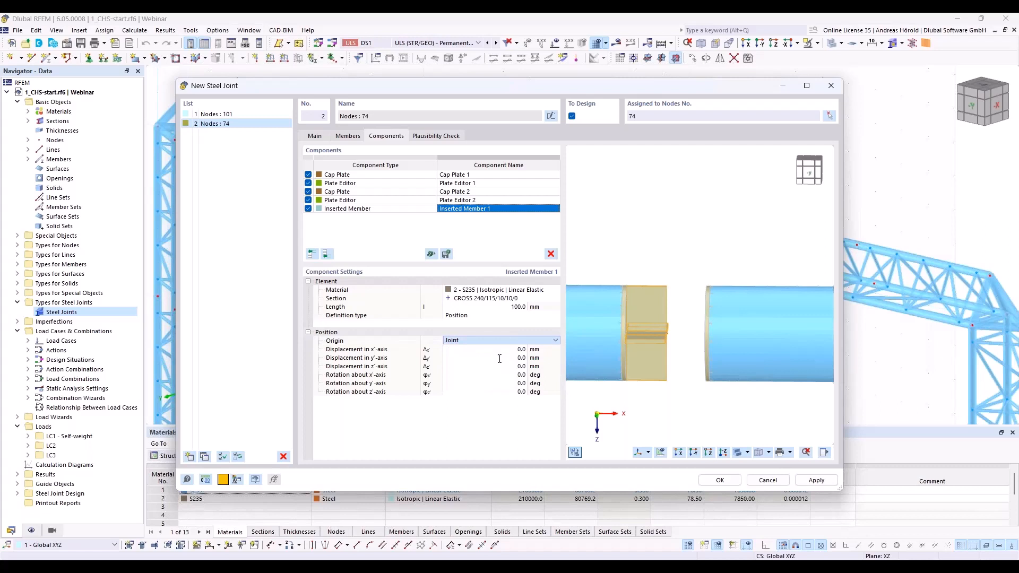
click(538, 342)
click(534, 360)
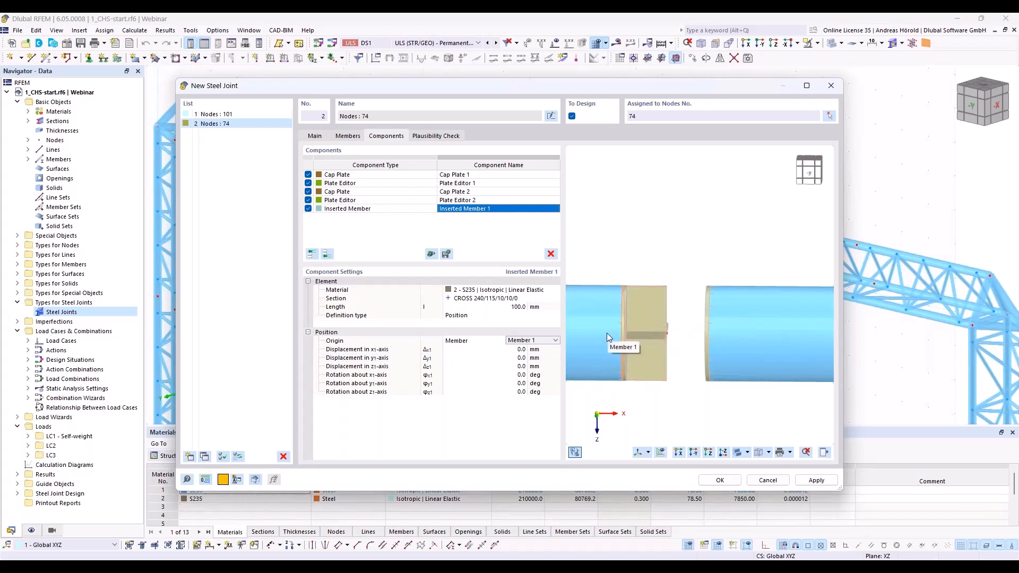
Step: Copy Inserted Member 1 to the end of the component list and change the copy's origin to Member 2
right_click(470, 209)
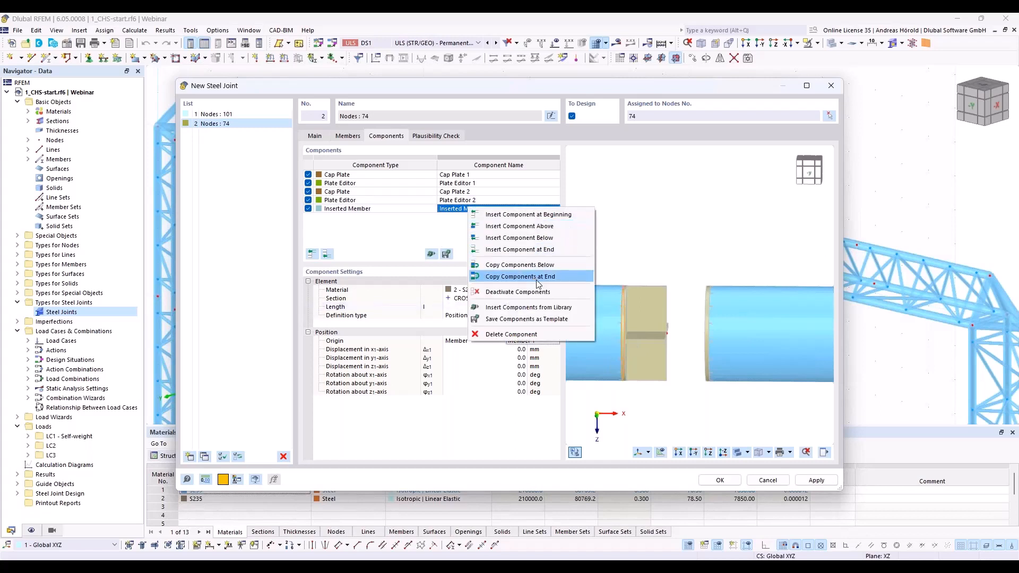
click(537, 279)
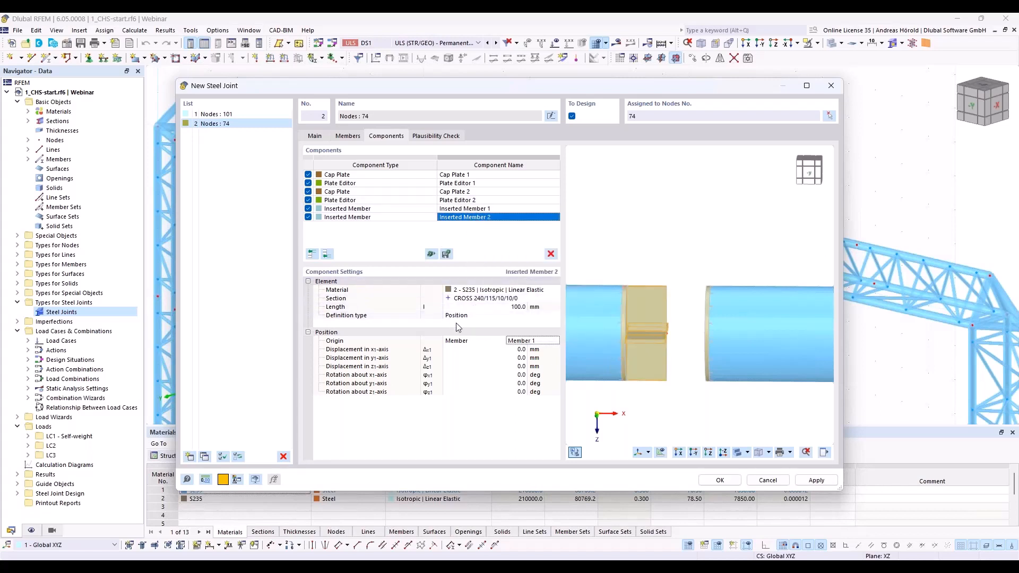
click(526, 342)
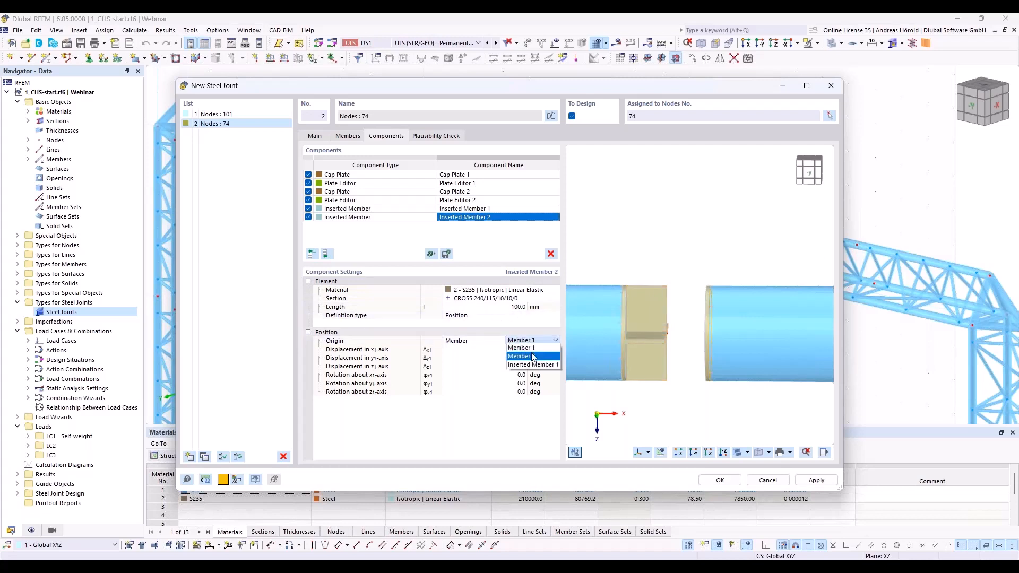
click(533, 355)
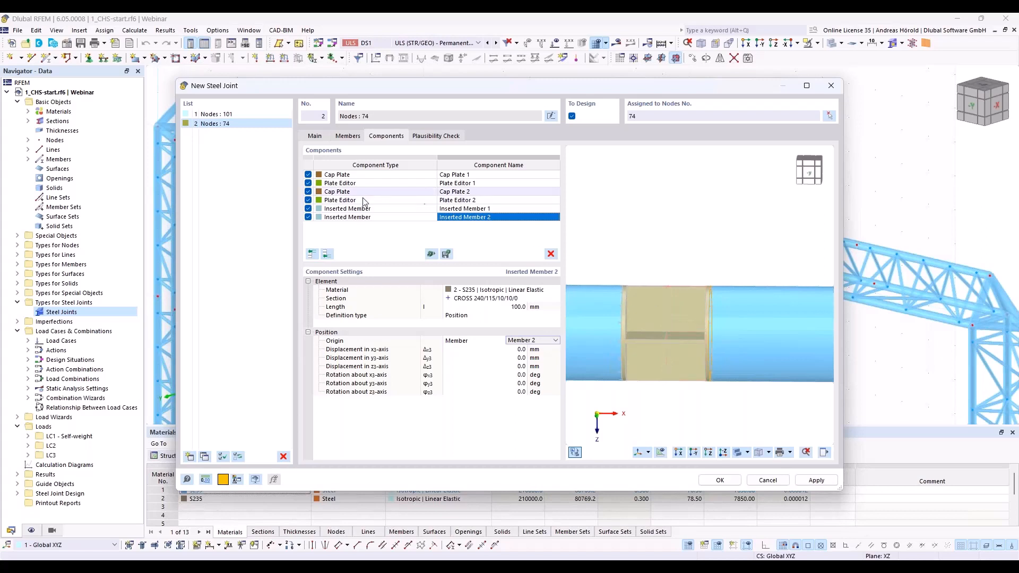
Step: Add a Plate component at the end of node 74's component list and set its width and height to 240 mm
click(327, 255)
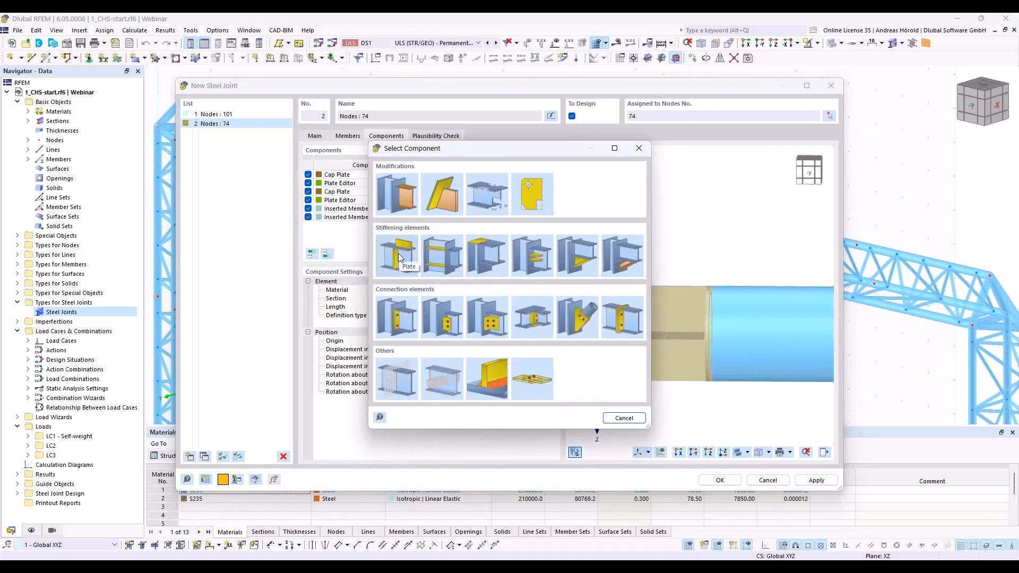
click(399, 259)
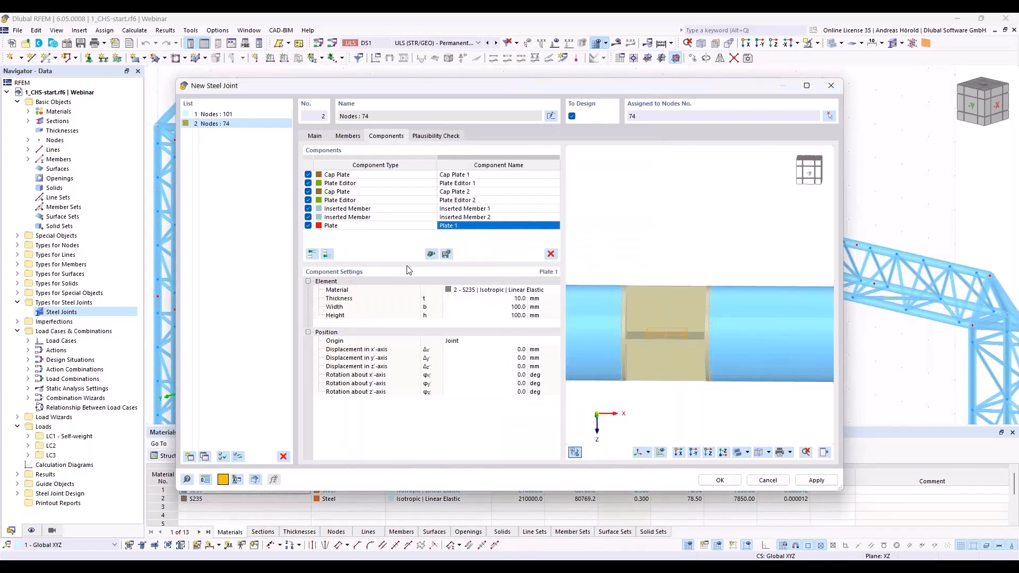
click(519, 311)
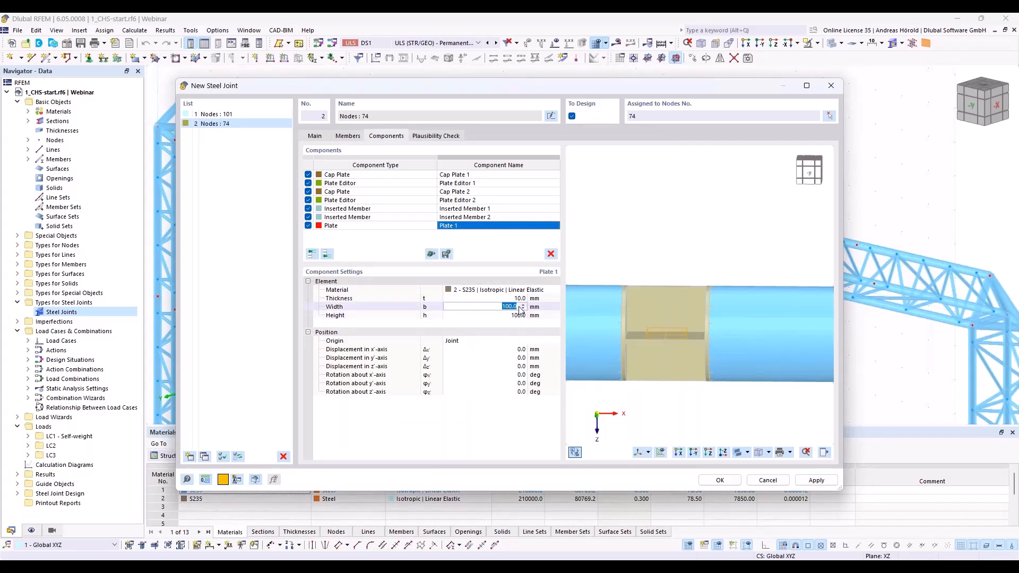
text(240)
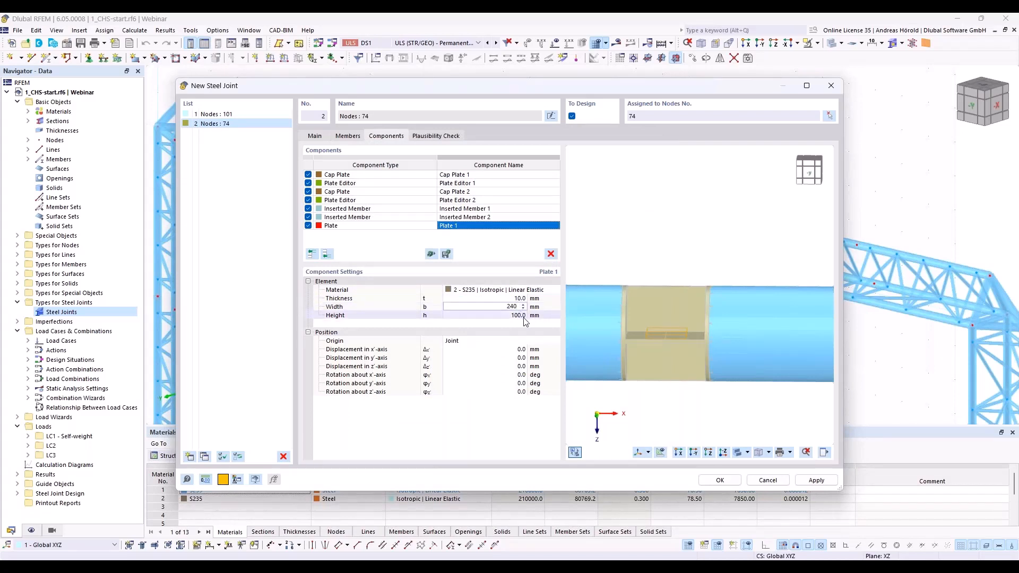
click(518, 316)
text(240)
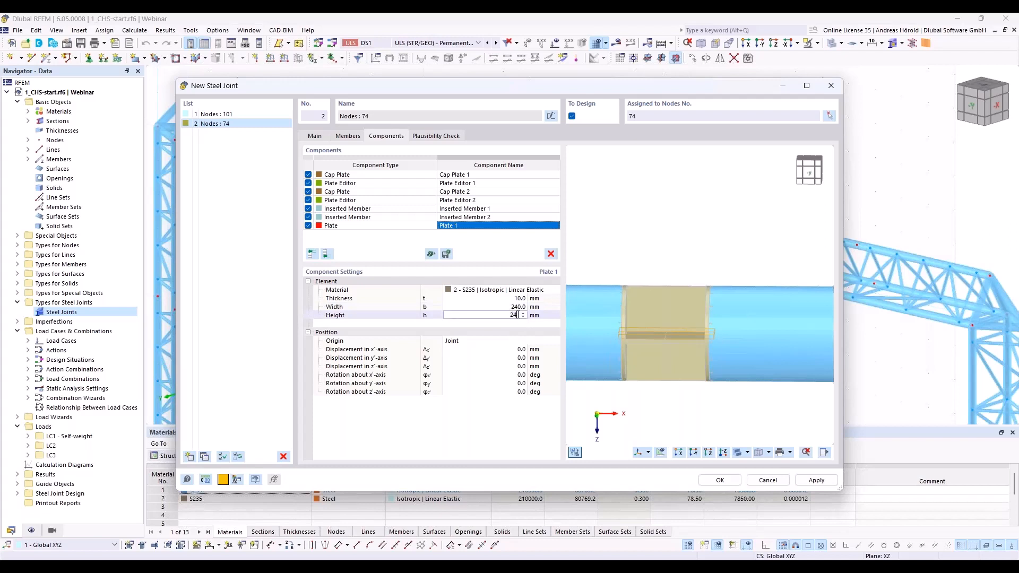
Step: Set Plate 1's rotation about the y'-axis to 90 degrees so it stands between the inserted members
click(522, 350)
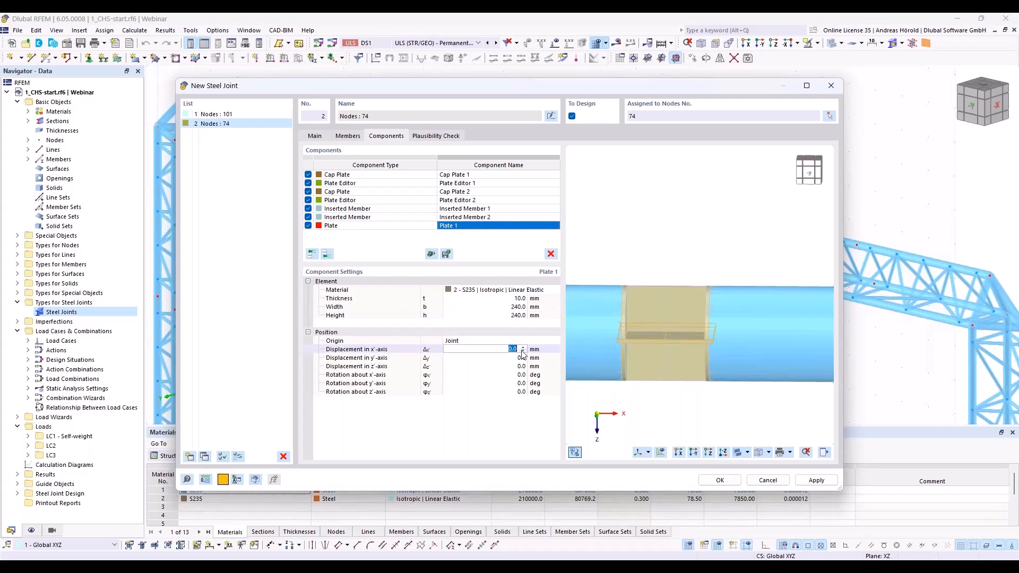
click(524, 385)
text(90)
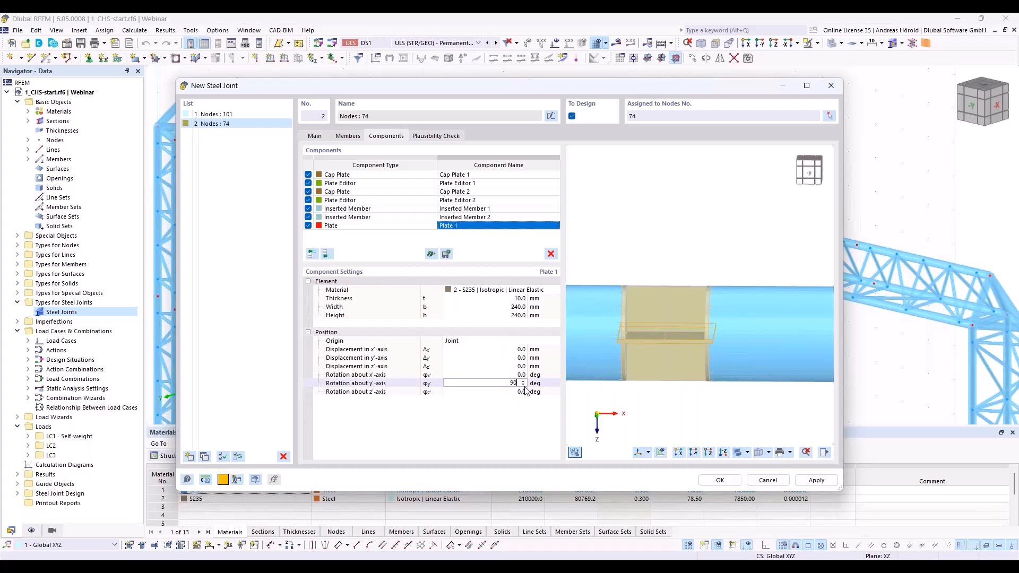
key(Tab)
ctrl+middle_drag(741, 433, 675, 428)
scroll(670, 399, up, 5)
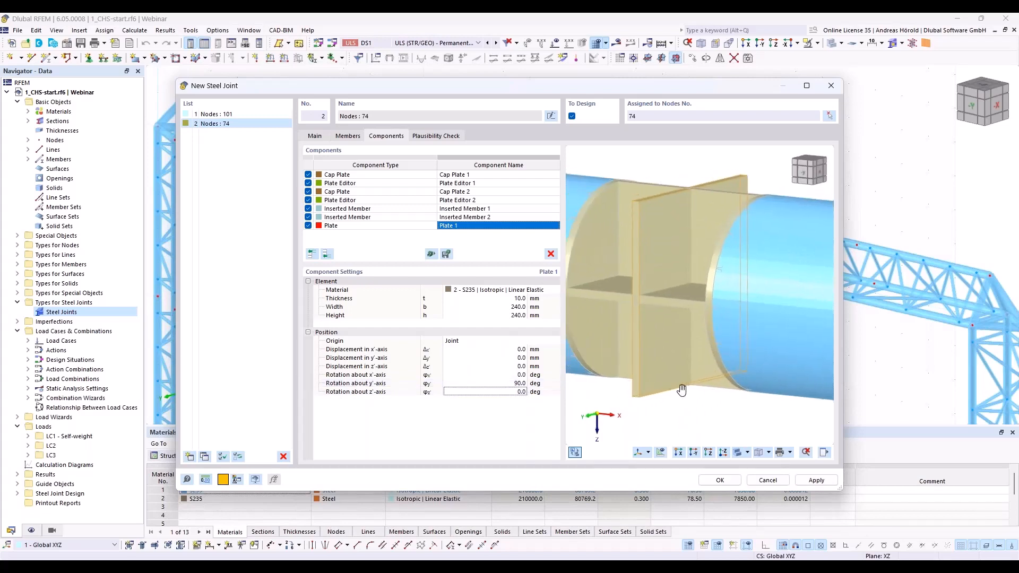
ctrl+middle_drag(701, 391, 689, 393)
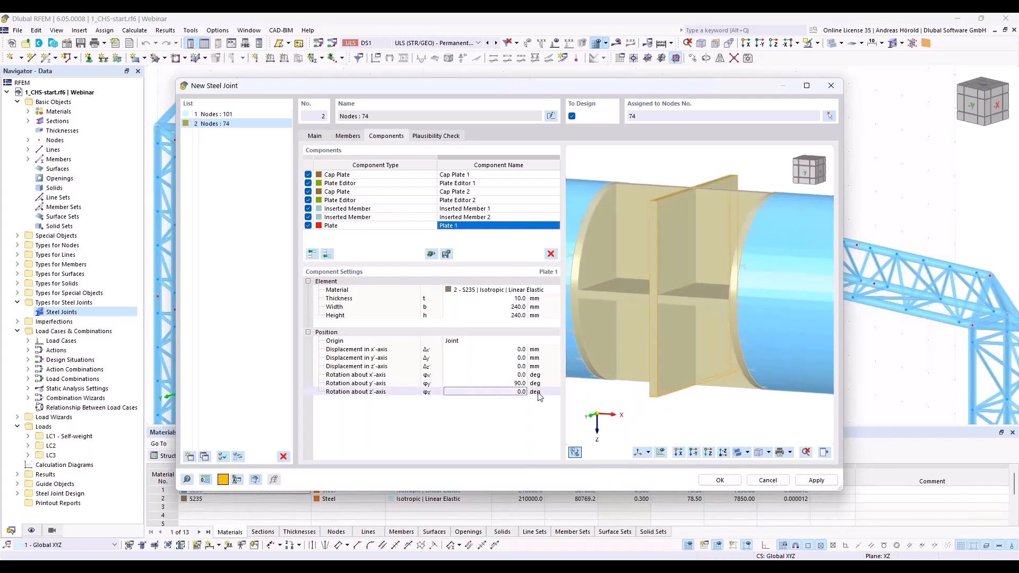
Step: Set Plate 1's displacement in the x'-axis to 5 mm
click(512, 349)
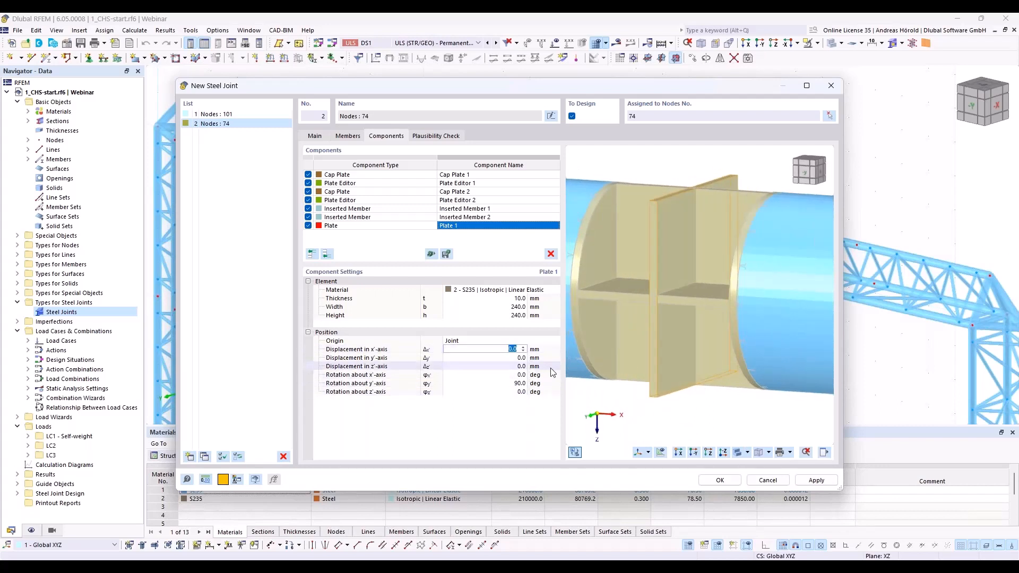
text(5)
key(Tab)
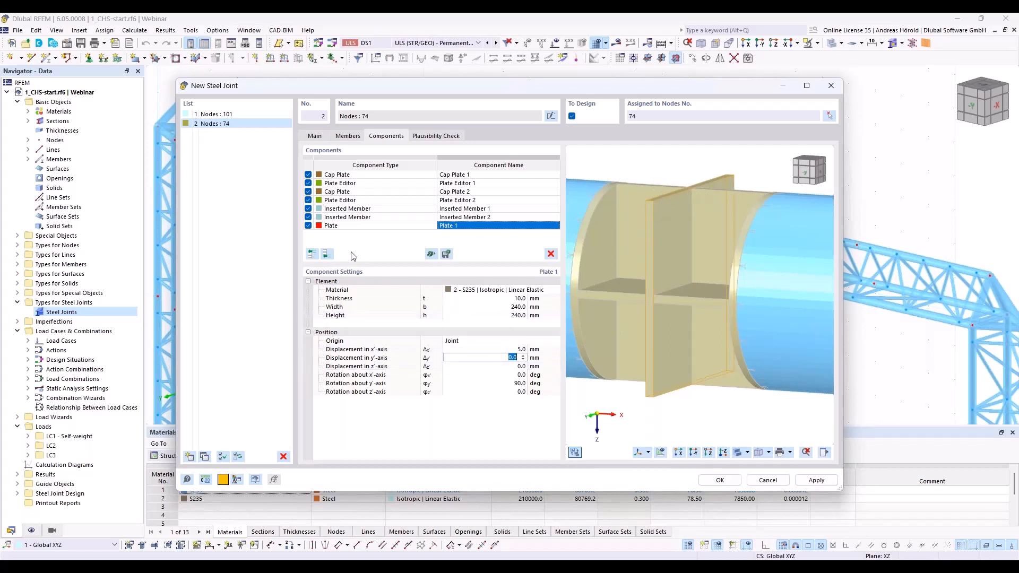
Step: Add a Plate Editor component at the end of the list with Plate 1 as the plate to modify
click(327, 254)
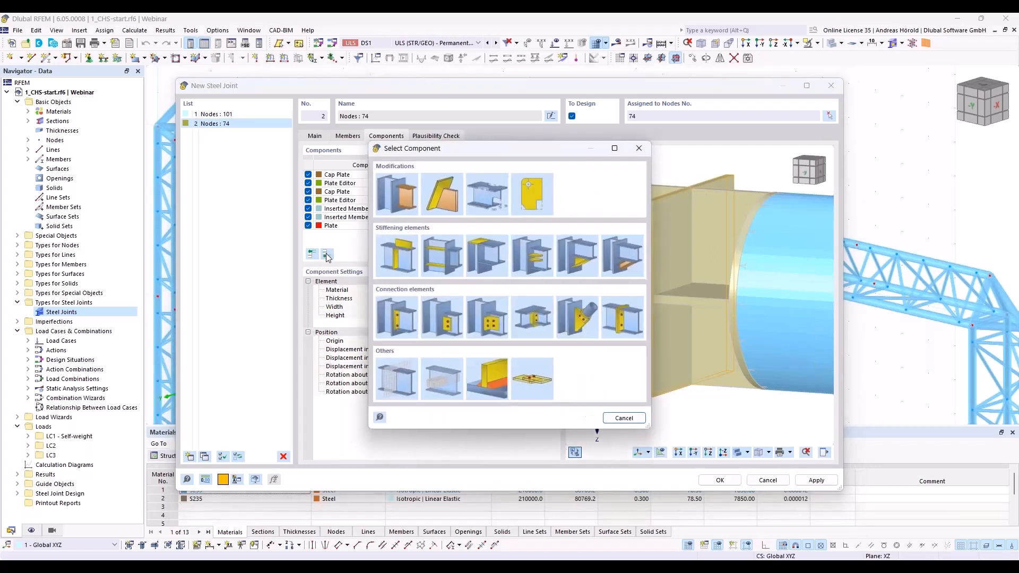
click(536, 195)
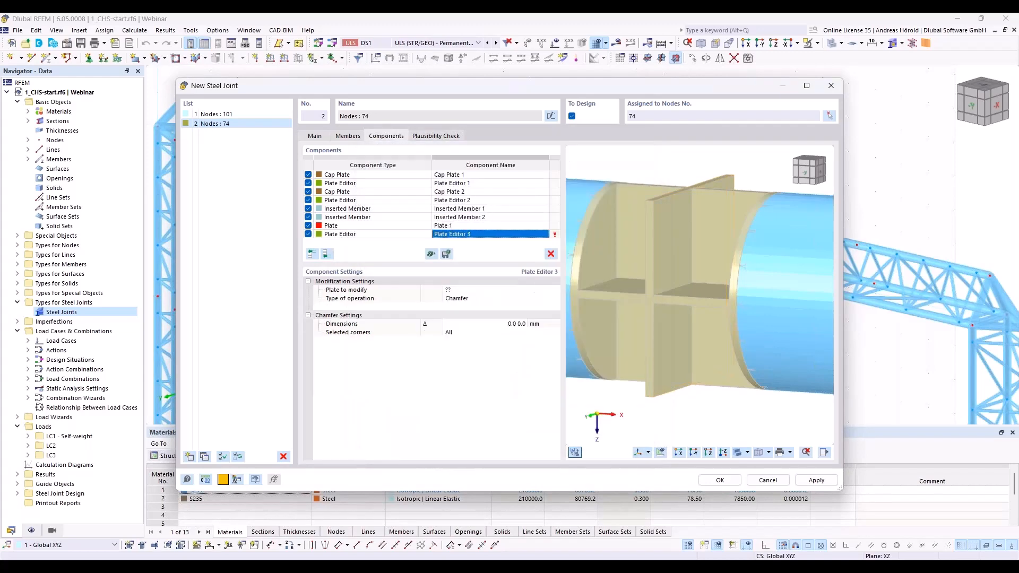
click(462, 290)
click(465, 292)
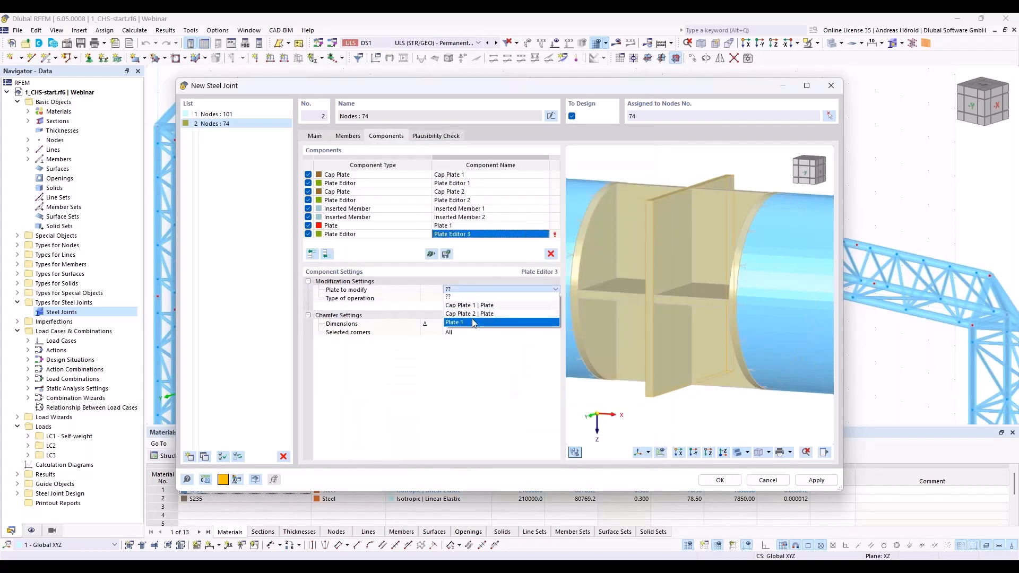
click(474, 323)
Step: Change the plate editor's operation to Rounding with a 120 mm radius on all corners of Plate 1
click(481, 300)
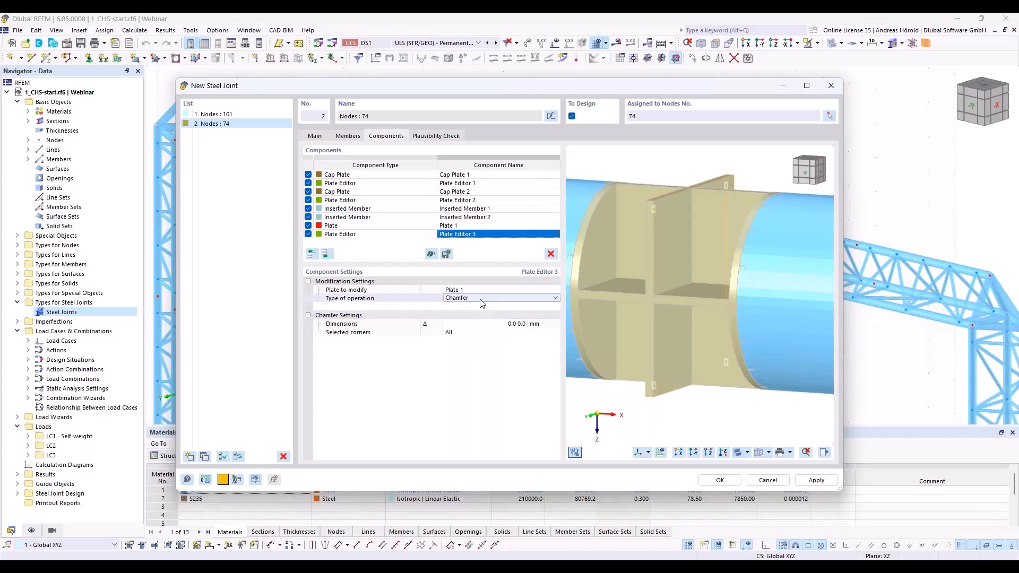
click(482, 300)
click(482, 321)
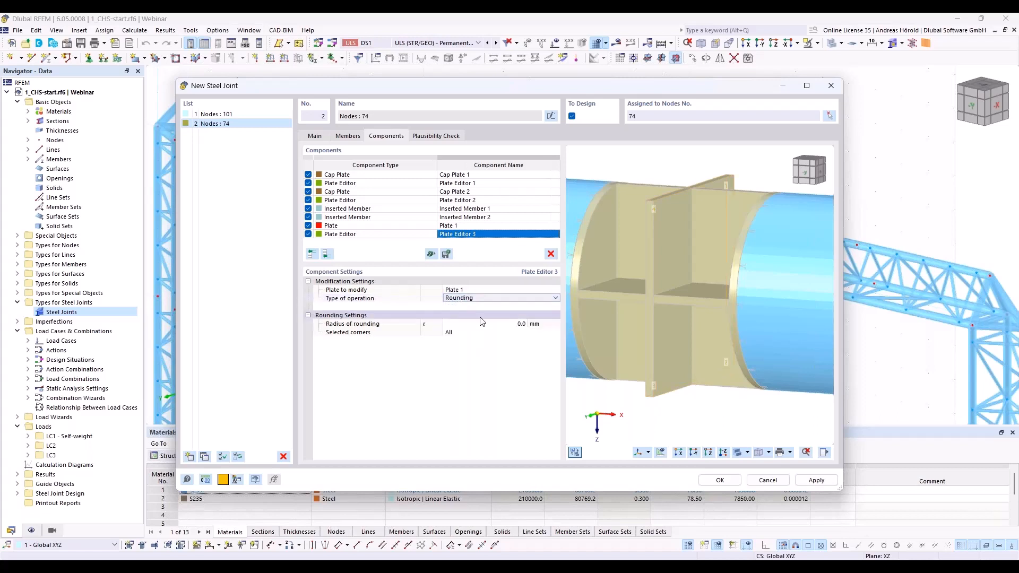
click(510, 324)
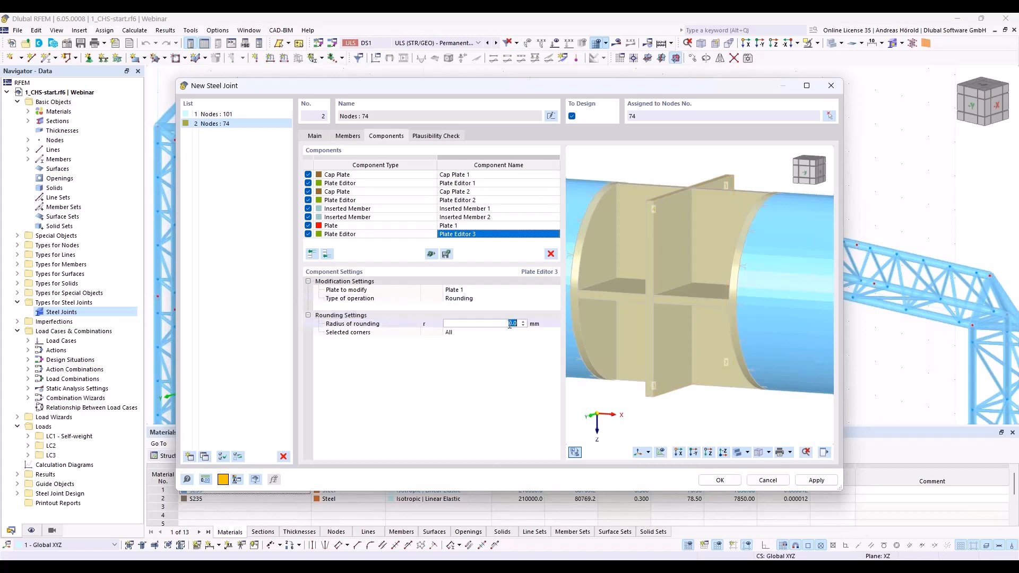
text(120)
key(Tab)
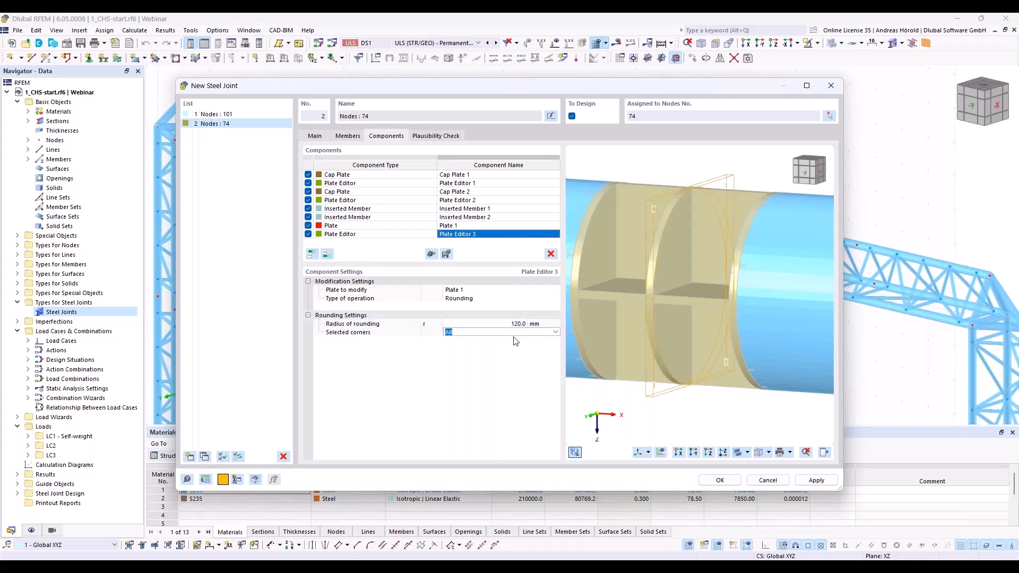
click(503, 351)
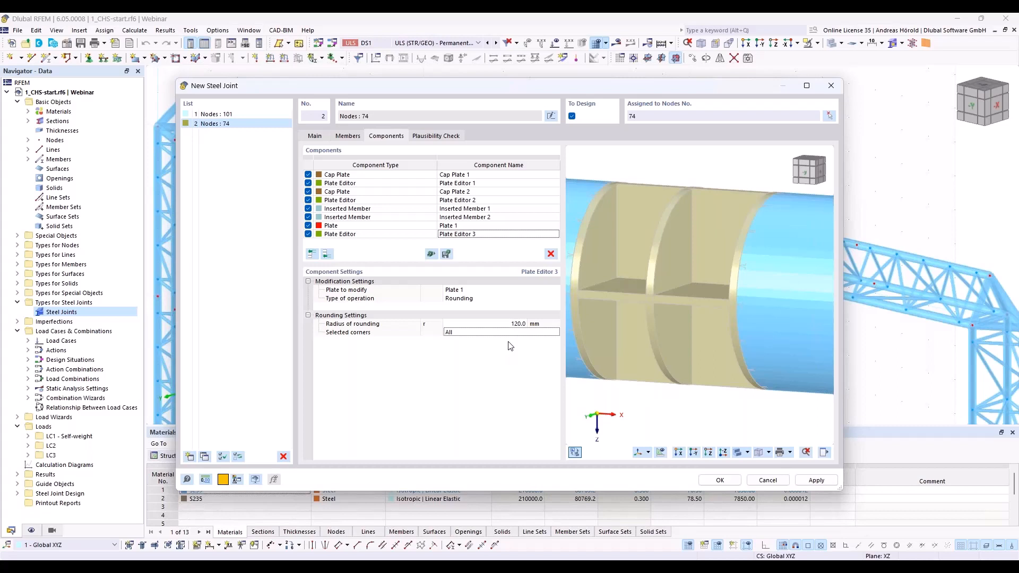
Step: Copy Plate 1 together with its plate editor to the end of the component list
click(406, 226)
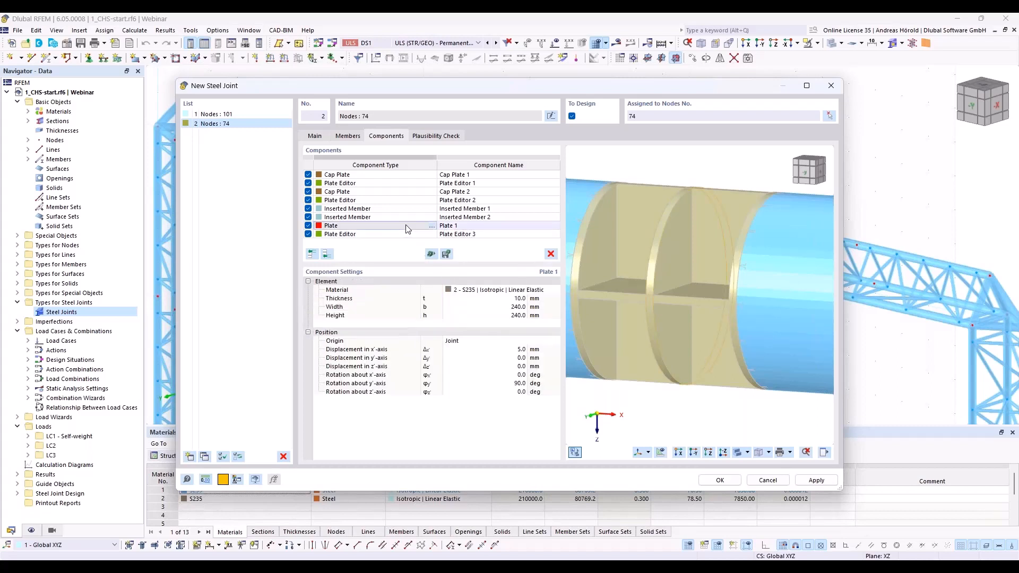
shift+click(400, 234)
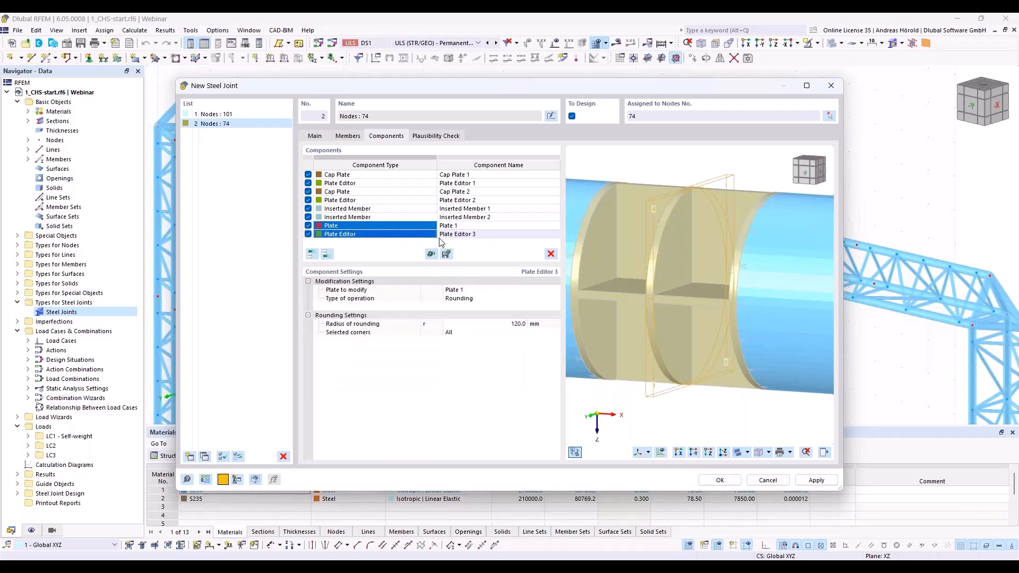
right_click(347, 235)
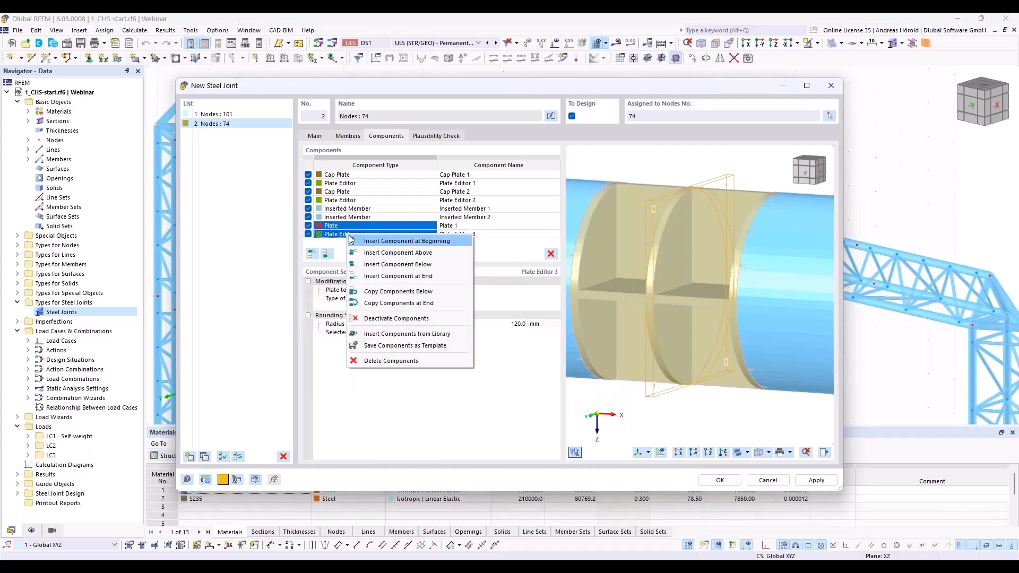
click(429, 304)
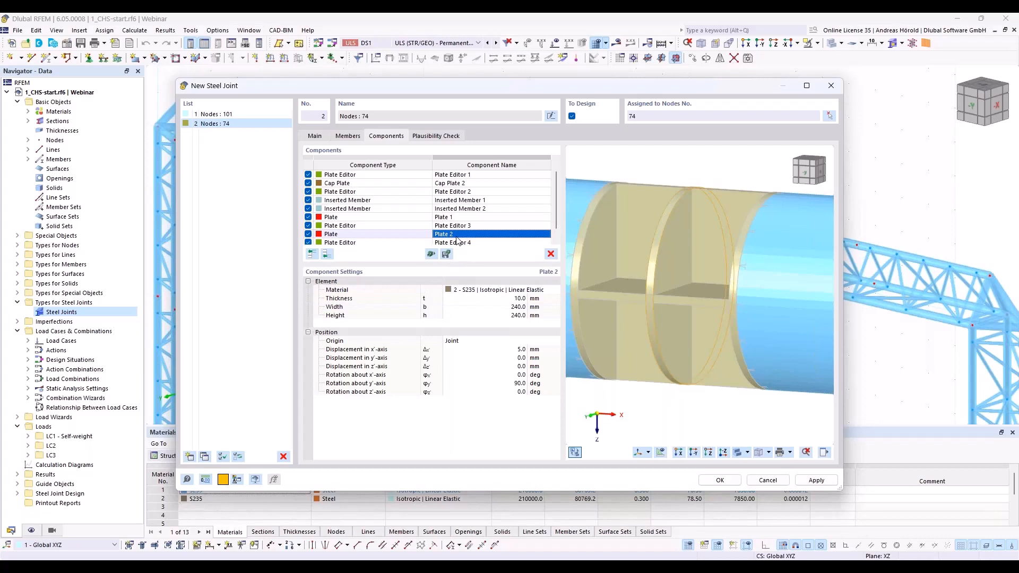
Step: Set the copied plate's displacement in the x'-axis to -5 mm and check the settings of its plate editor
click(531, 349)
text(-5)
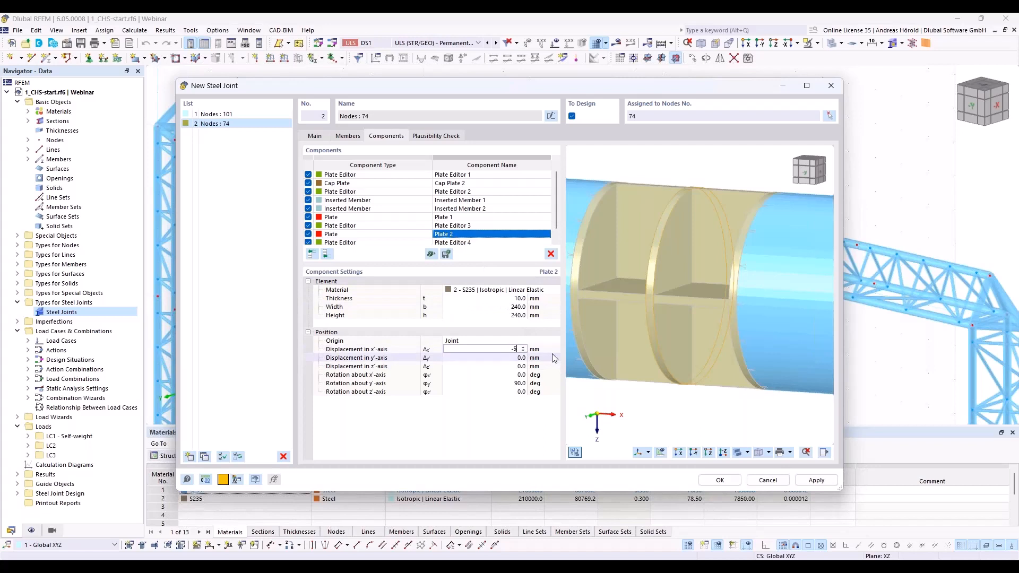
key(Tab)
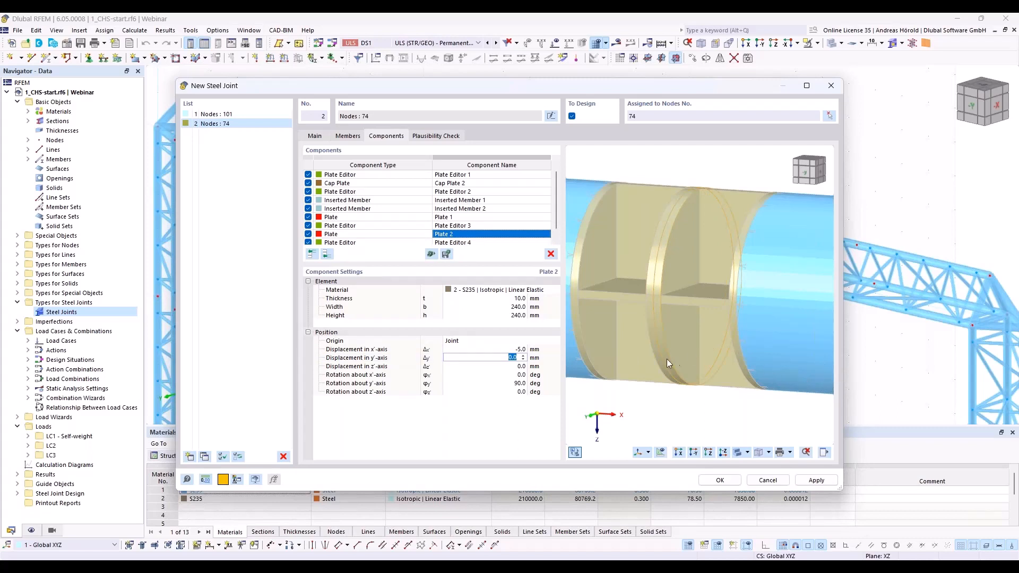
ctrl+middle_drag(666, 359, 687, 376)
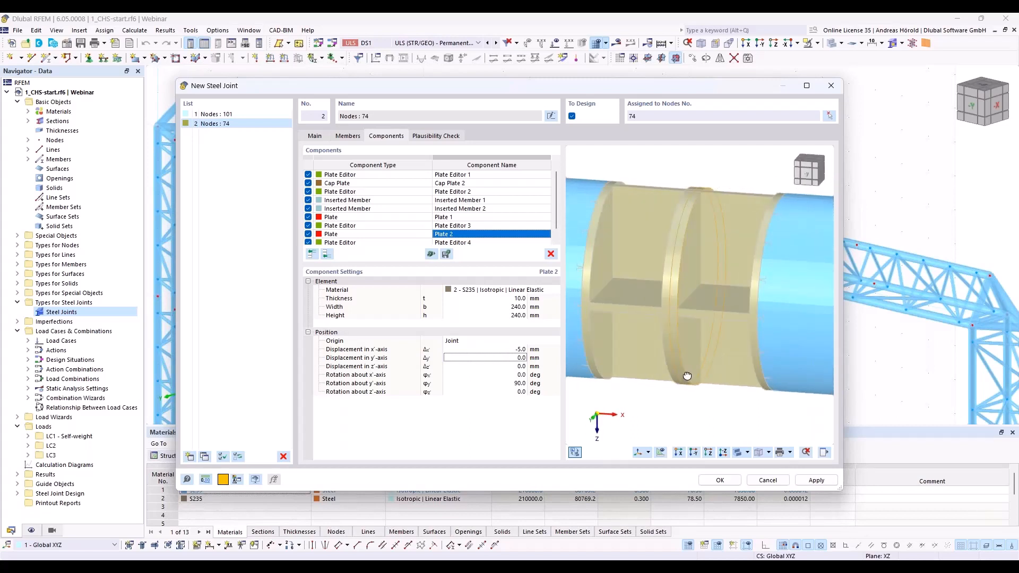
scroll(667, 313, up, 5)
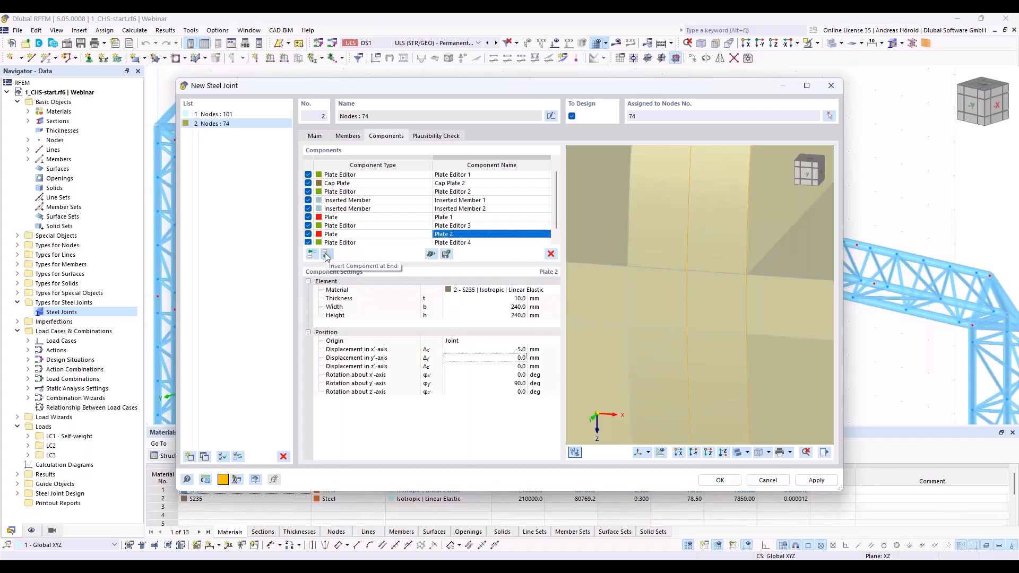
double_click(457, 242)
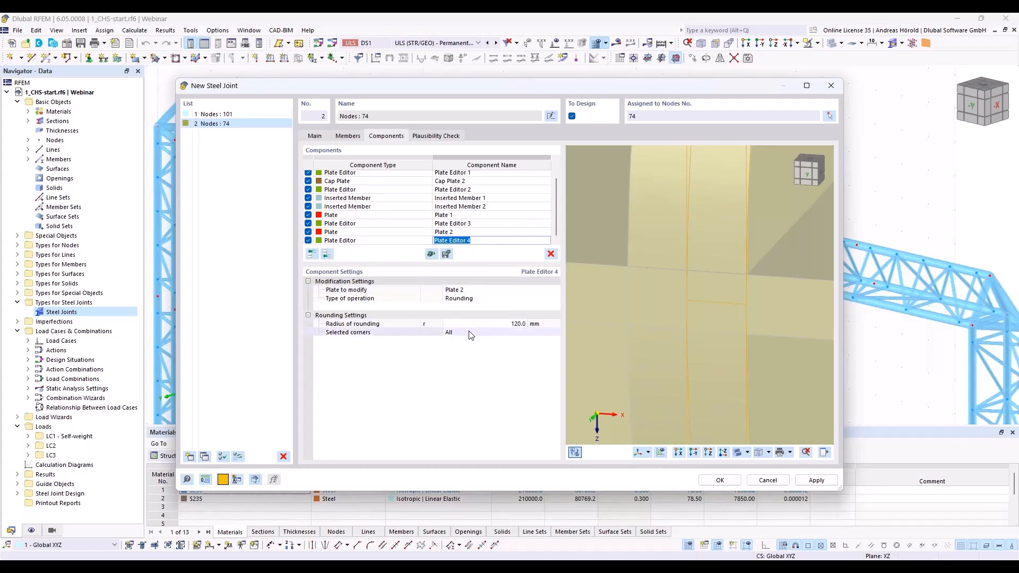
Step: Add a Member Cut component at the end of the list with Inserted Member 1 as the member to cut
click(327, 255)
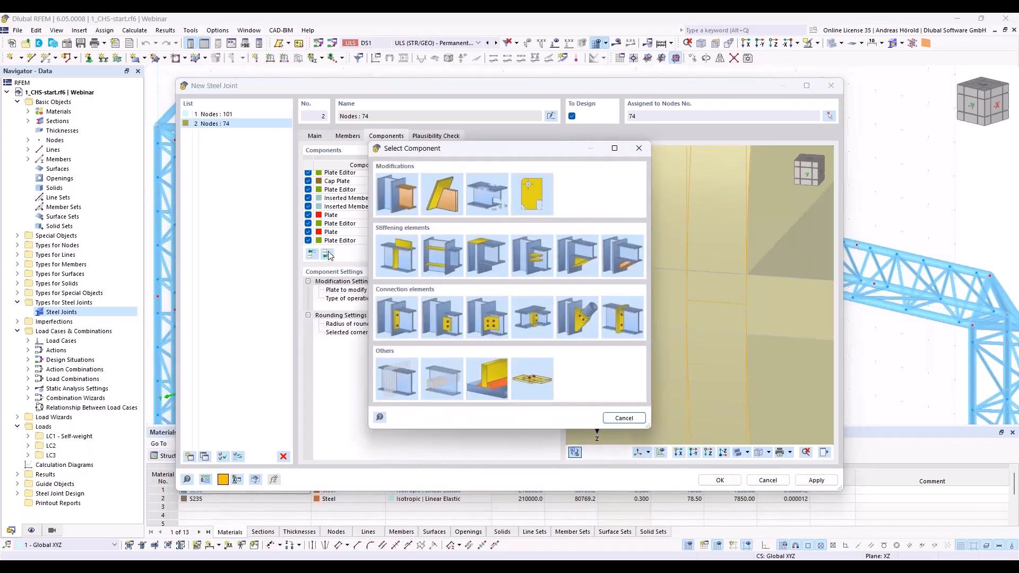
click(395, 196)
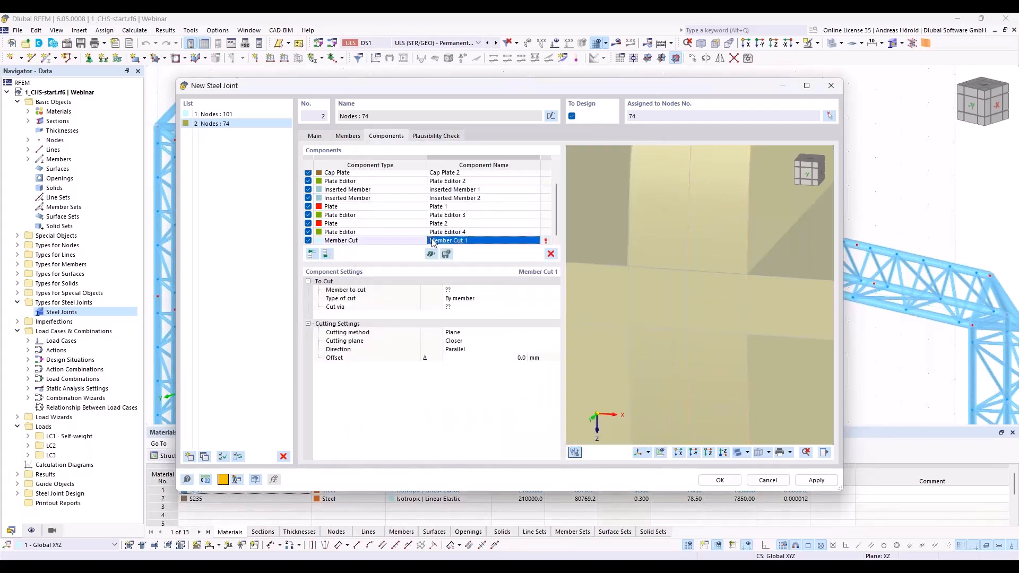
click(466, 290)
click(467, 291)
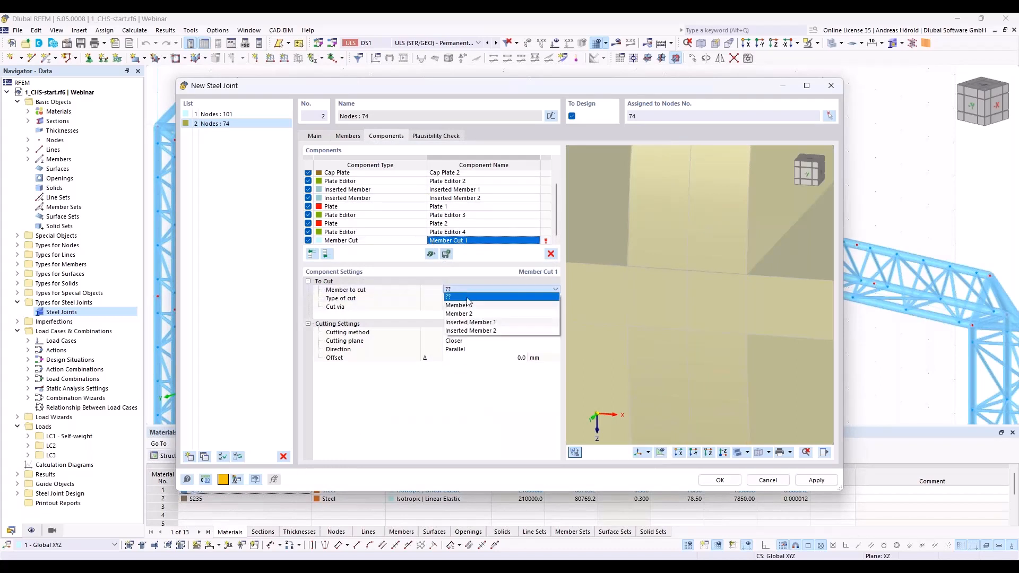
click(479, 323)
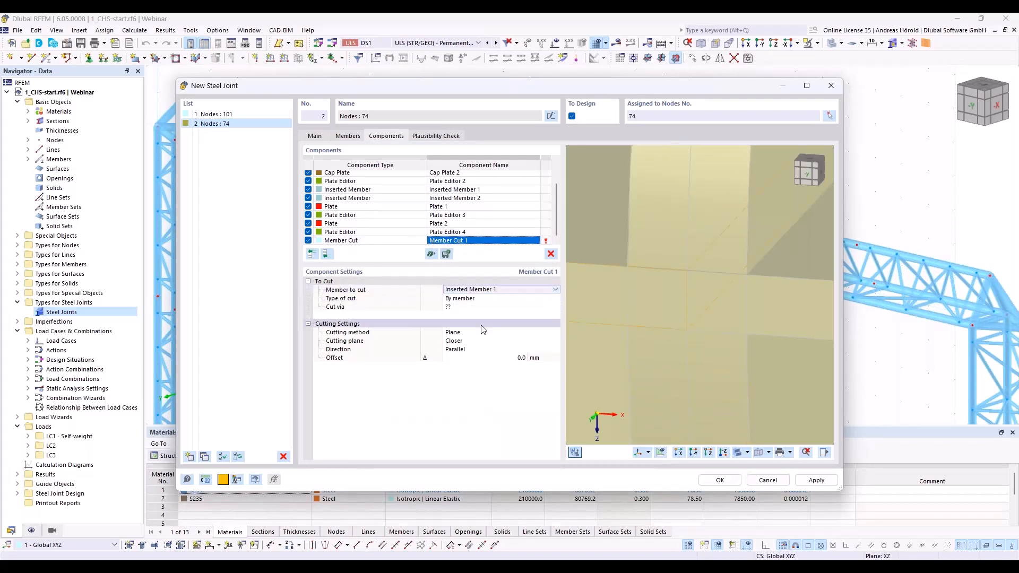
Step: Set the first member cut's type to By plate and cut Inserted Member 1 via Plate 1
click(469, 303)
click(470, 299)
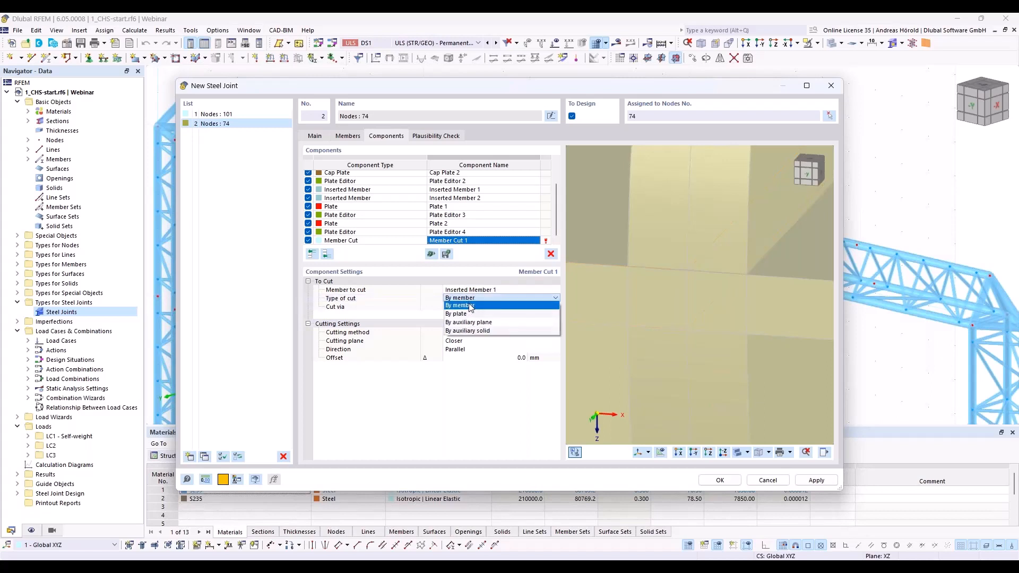
click(471, 317)
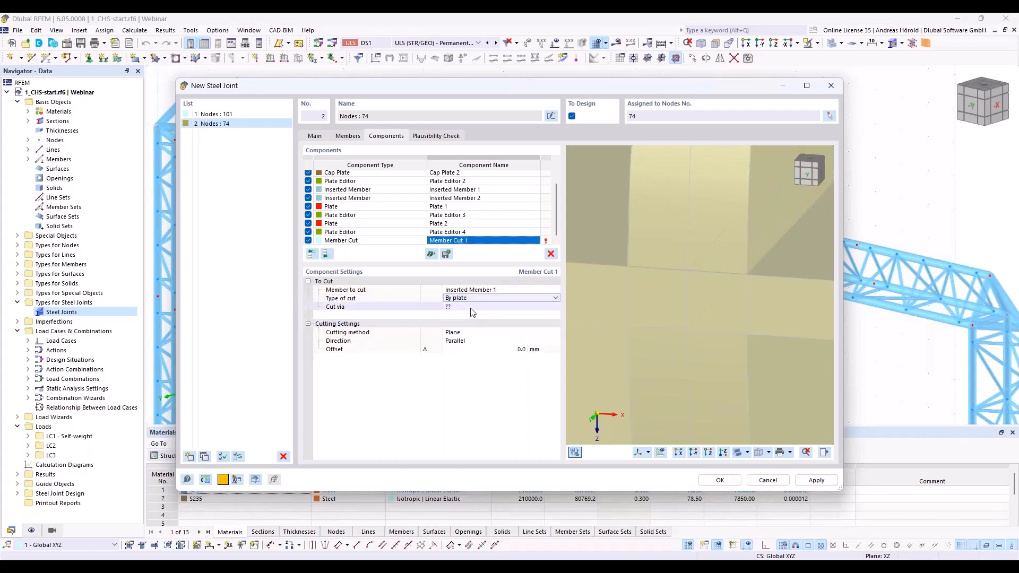
click(471, 307)
click(473, 308)
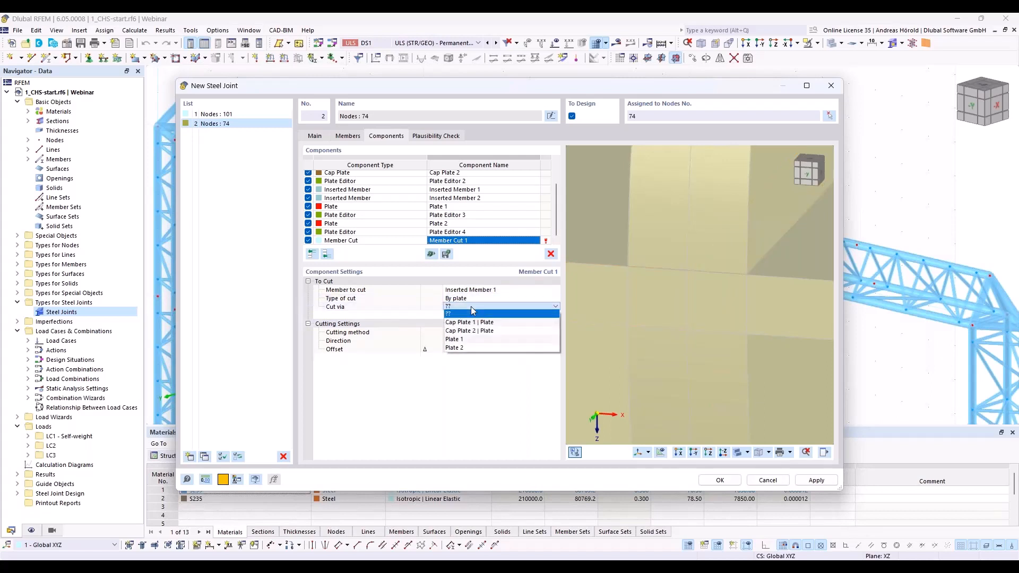
click(471, 340)
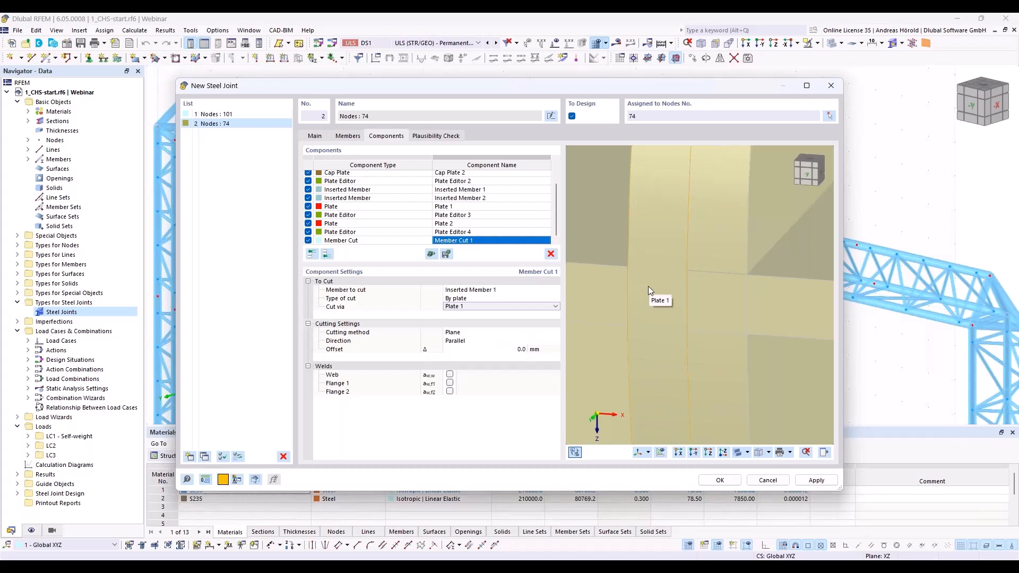
scroll(648, 290, down, 1)
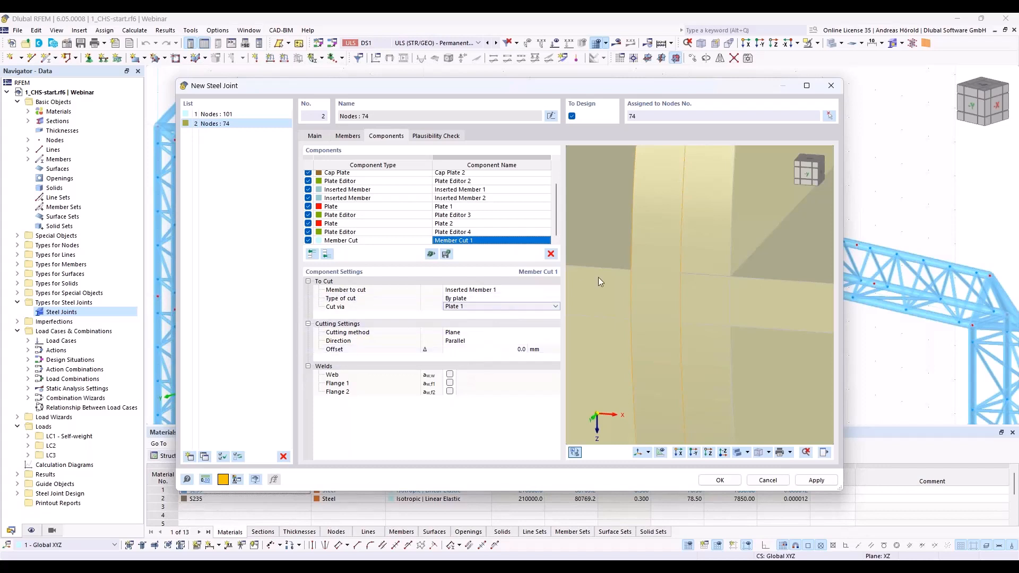
scroll(598, 278, down, 3)
middle_drag(599, 278, 696, 314)
scroll(696, 314, down, 3)
scroll(719, 297, up, 2)
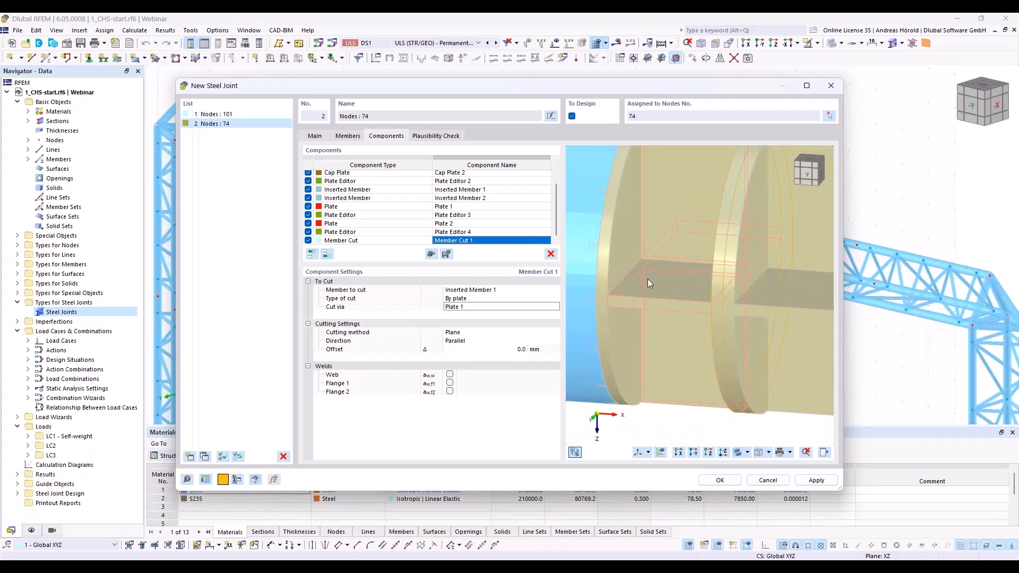
scroll(647, 279, up, 5)
scroll(697, 330, up, 2)
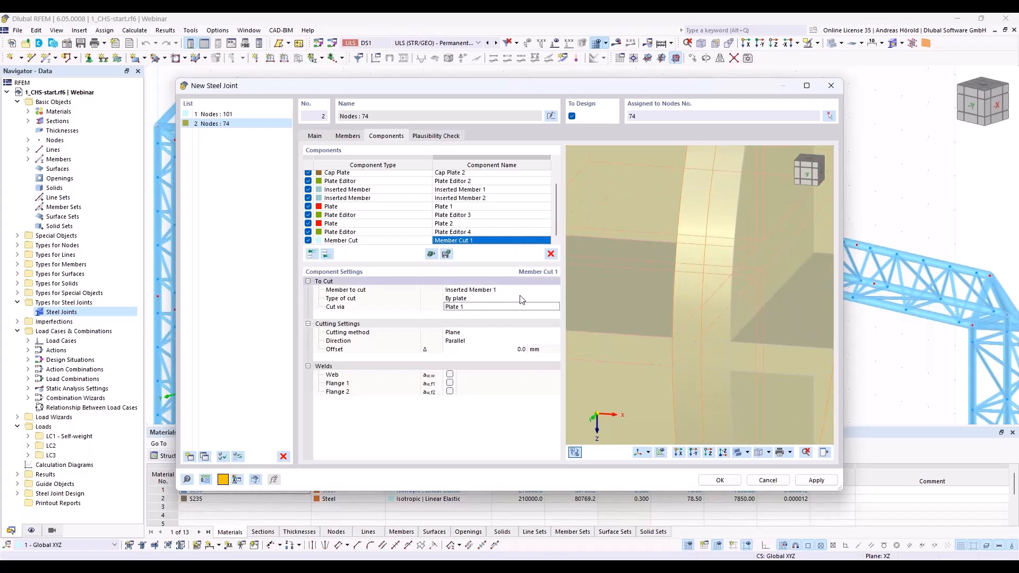
Step: Copy the member cut to the end of the component list and make it cut Inserted Member 2 via Plate 2
right_click(387, 241)
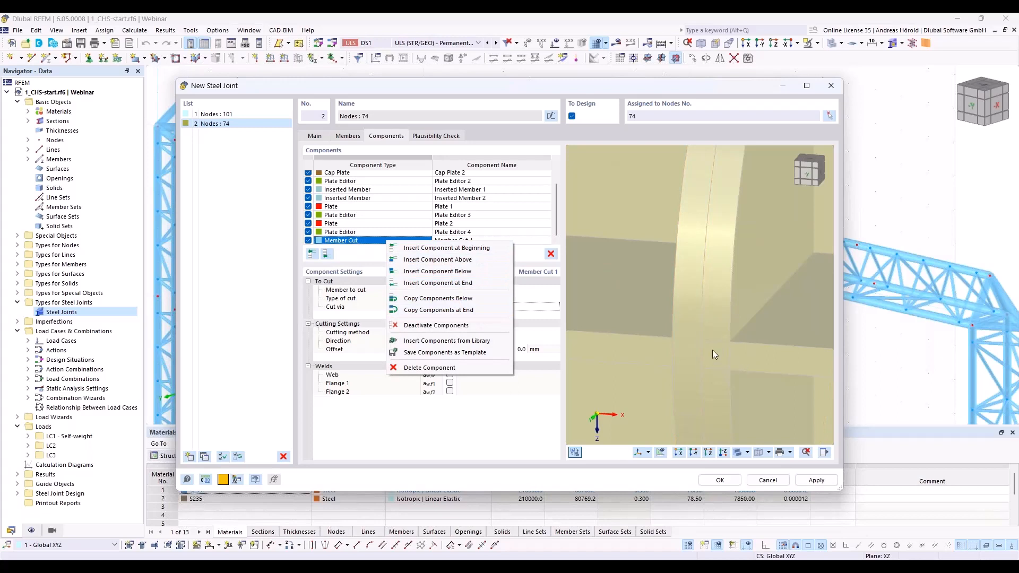
click(439, 312)
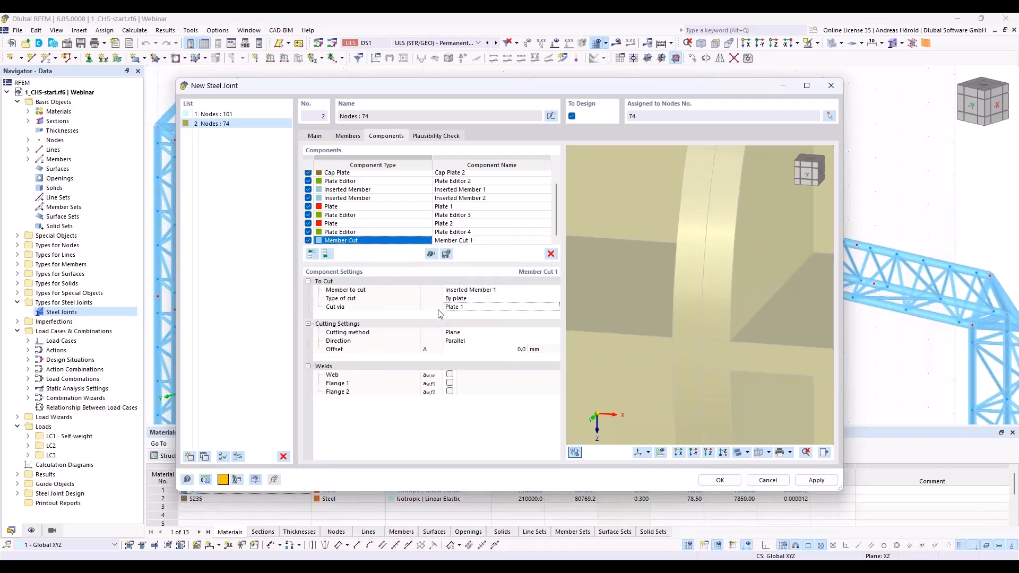
click(498, 291)
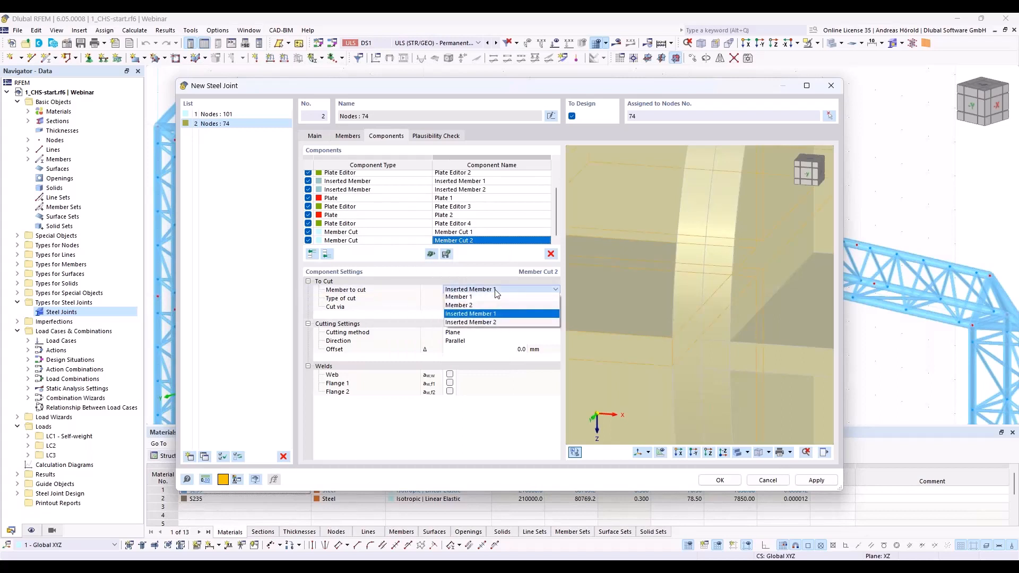
click(496, 321)
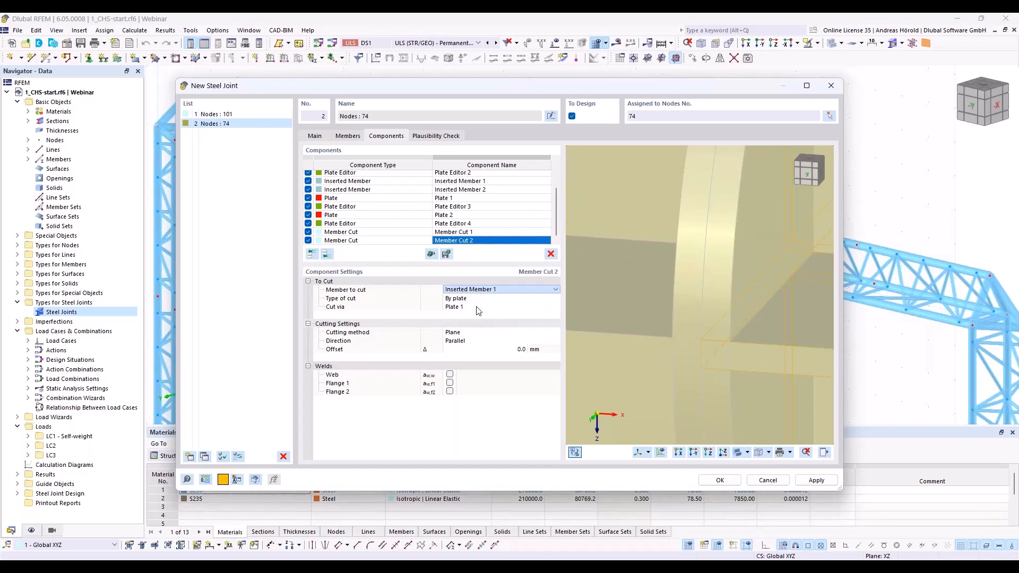
click(480, 307)
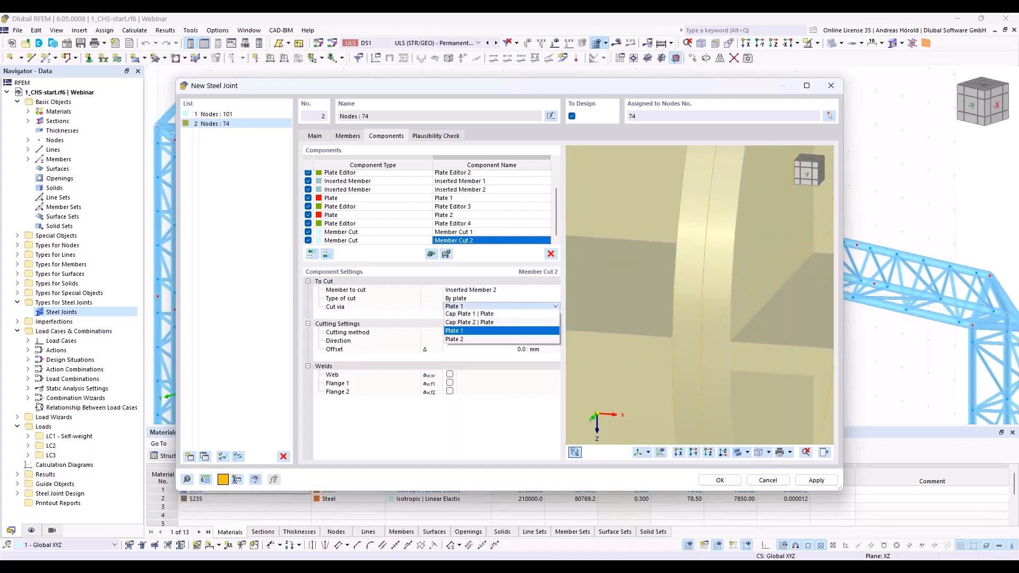
click(474, 343)
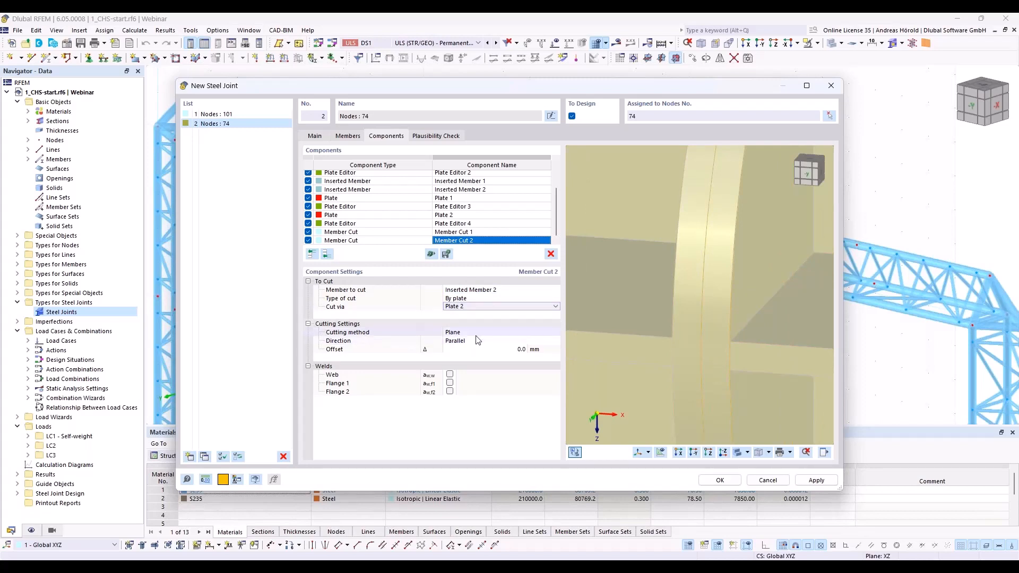
click(484, 349)
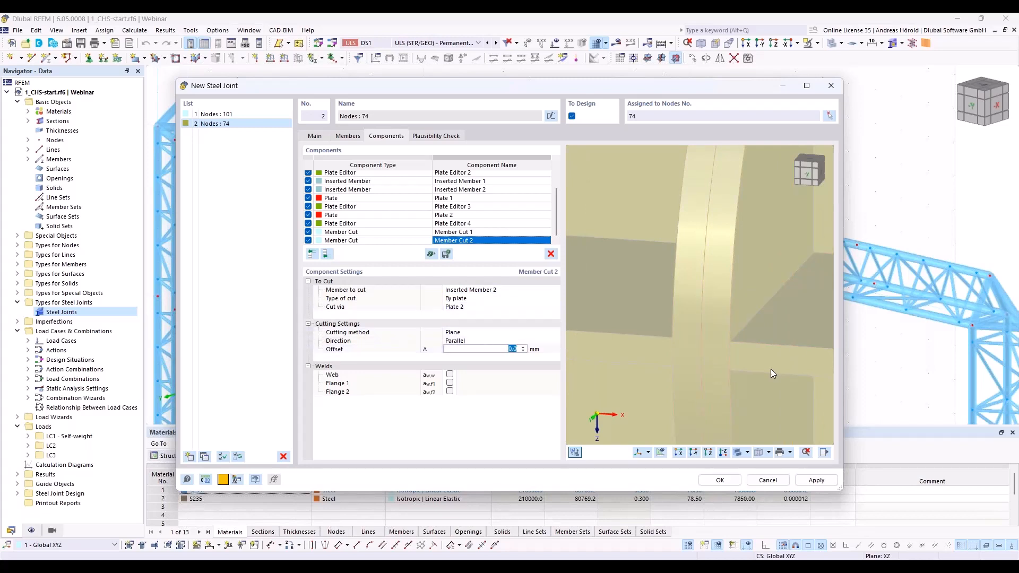
scroll(687, 356, up, 1)
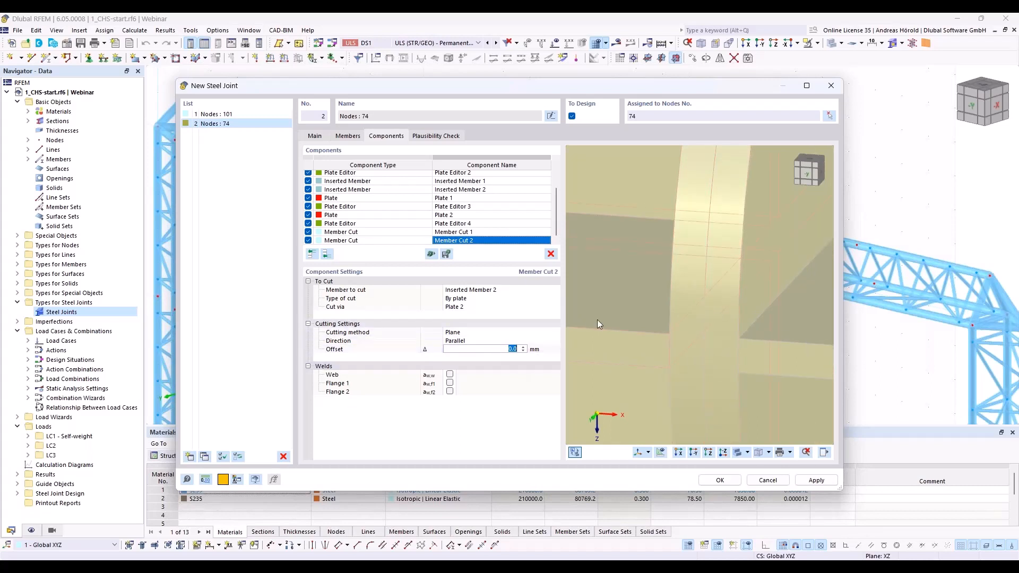
scroll(597, 320, down, 5)
middle_drag(637, 315, 673, 314)
scroll(724, 313, down, 3)
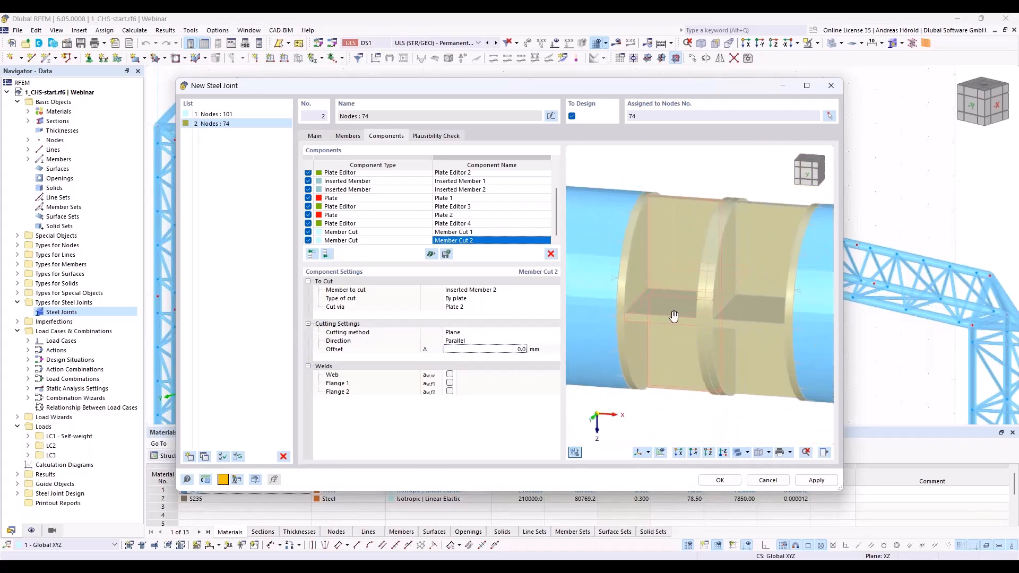
scroll(664, 320, up, 1)
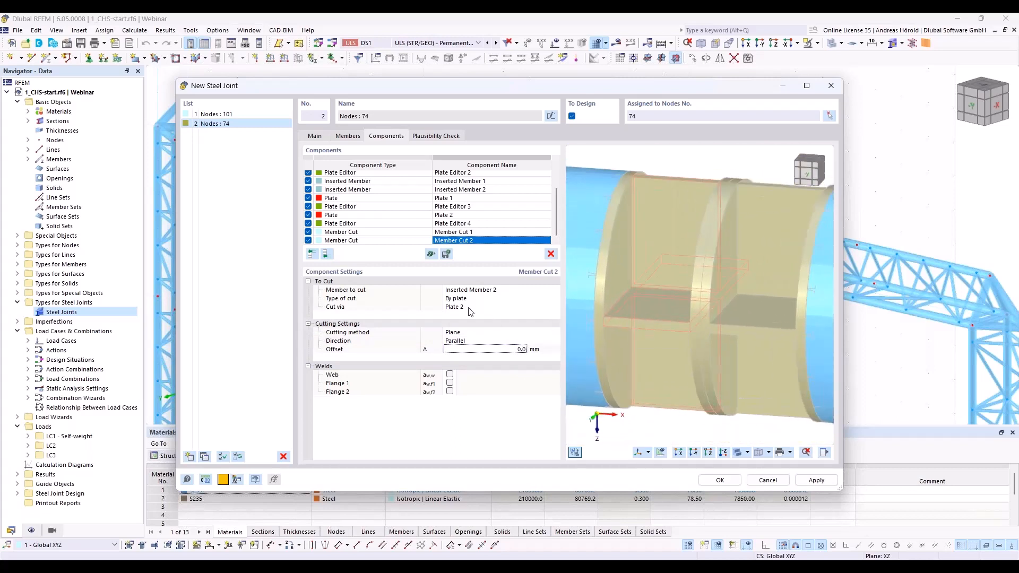
Step: Add a Weld component at the end of the list with Member plate as its connected plate type
click(326, 254)
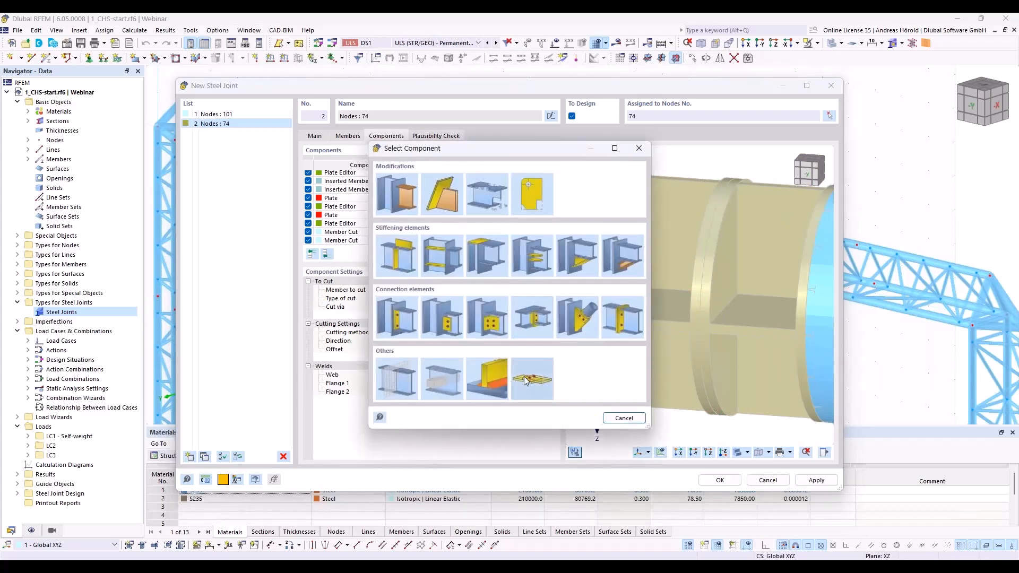
click(489, 377)
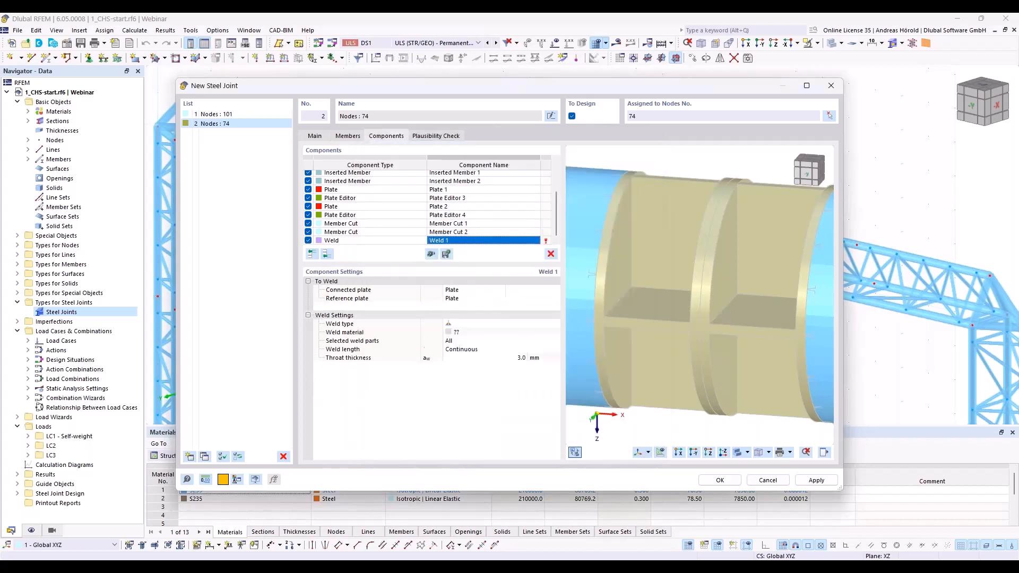
click(467, 289)
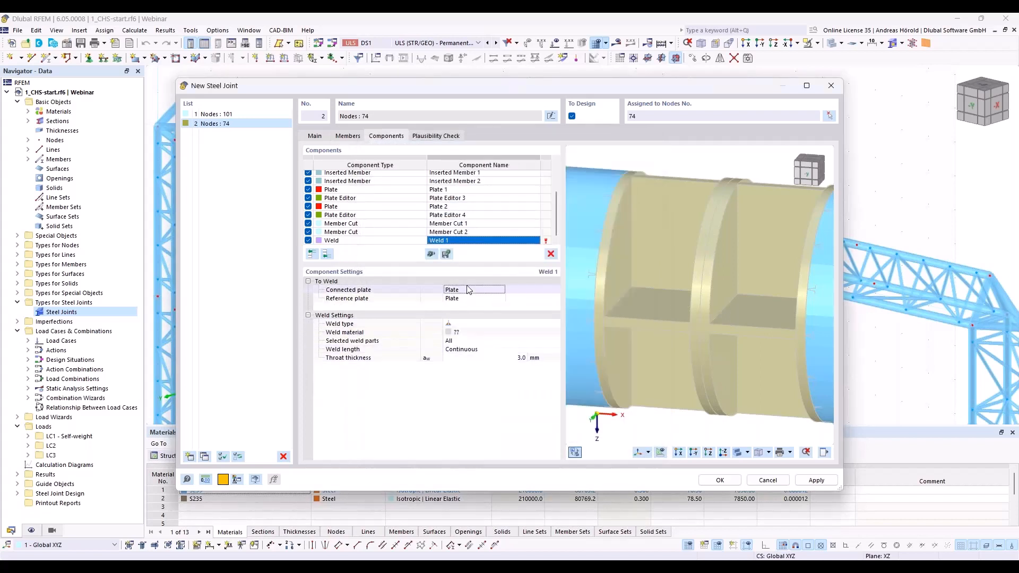
click(464, 296)
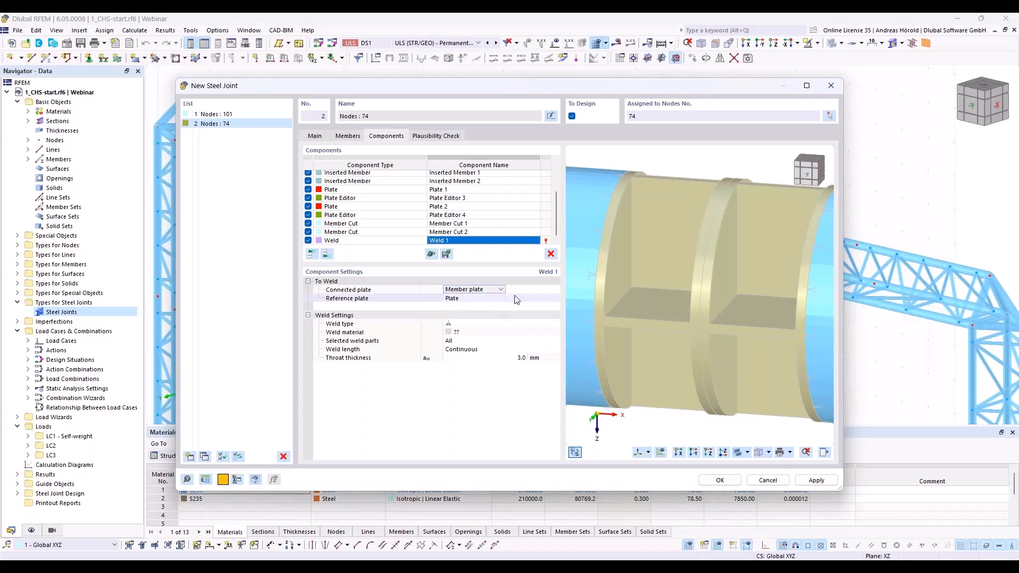
Step: Choose the web, Flange 1 and Flange 2 of both Inserted Member 1 and Inserted Member 2 as the weld's connected plates
click(533, 291)
click(534, 291)
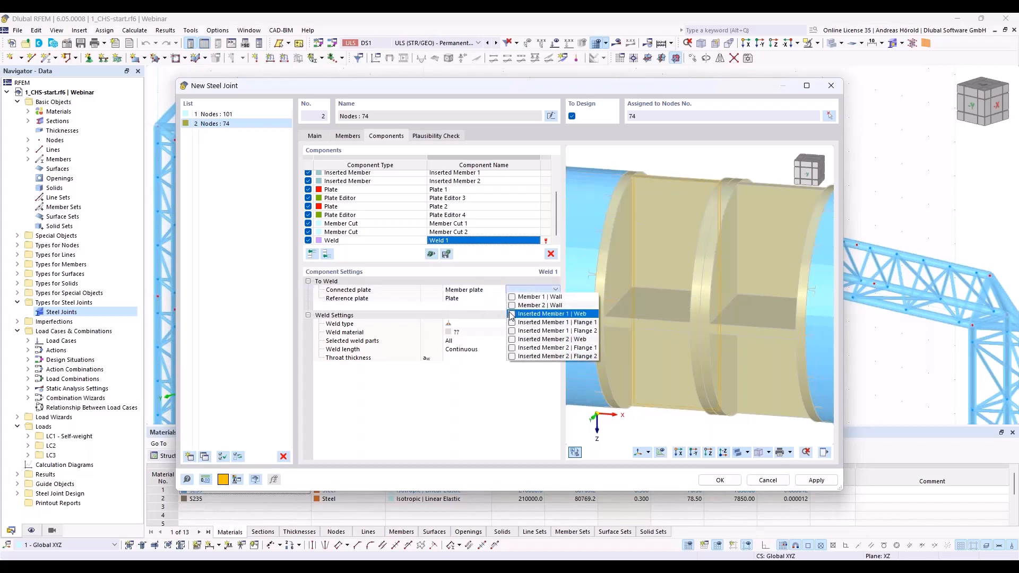
click(512, 314)
click(513, 322)
click(513, 331)
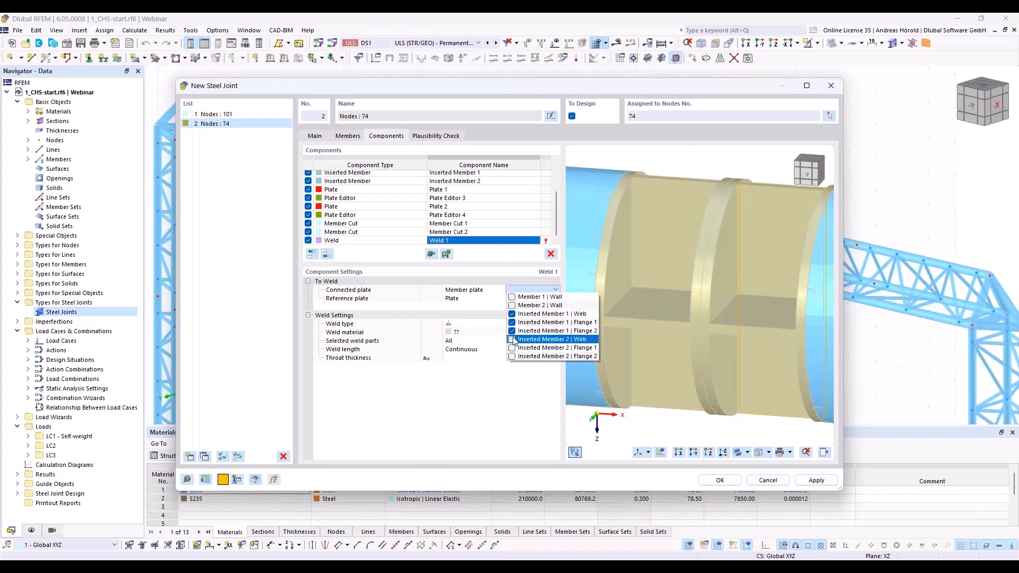
click(513, 339)
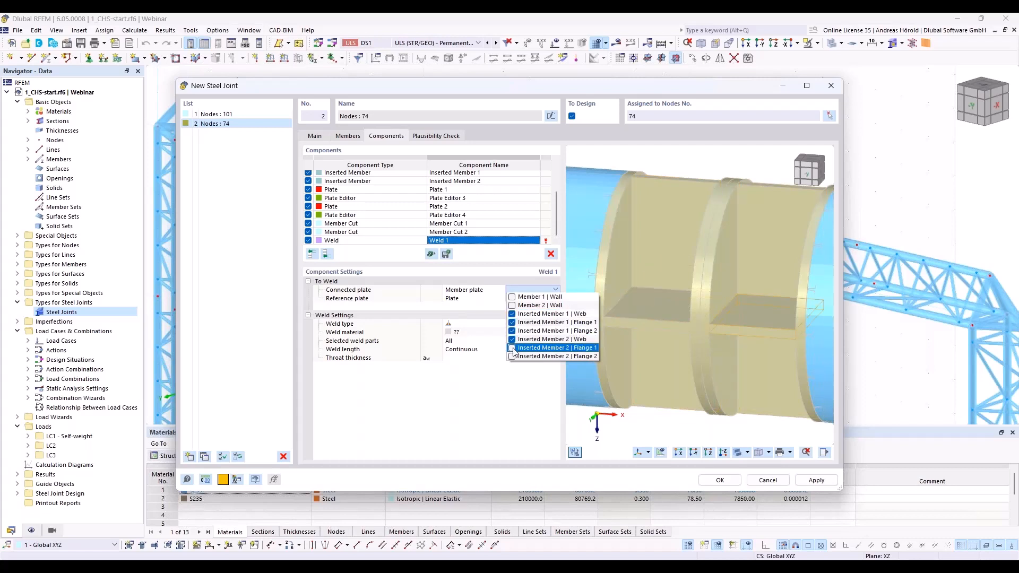
click(513, 348)
click(513, 357)
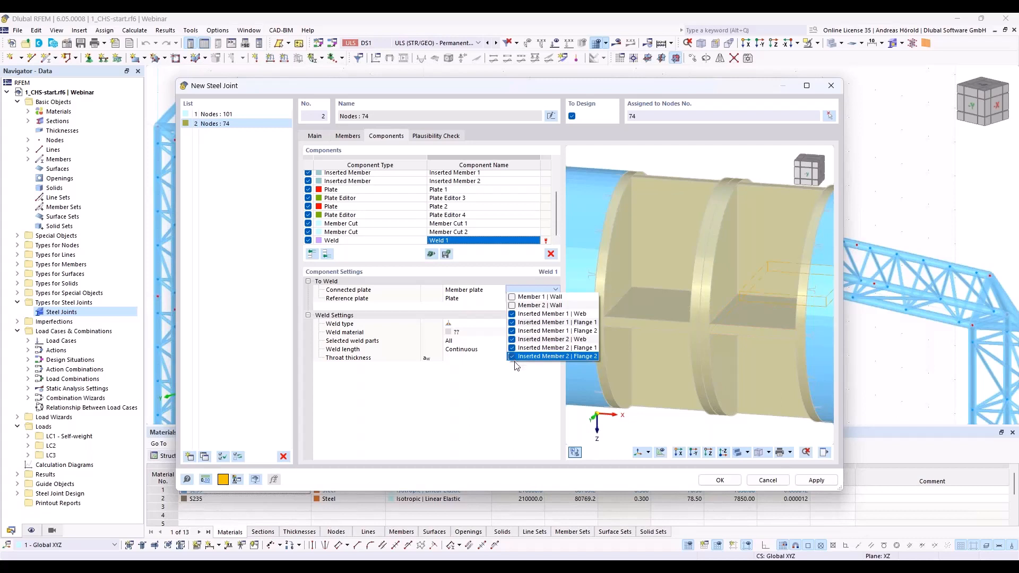
click(514, 392)
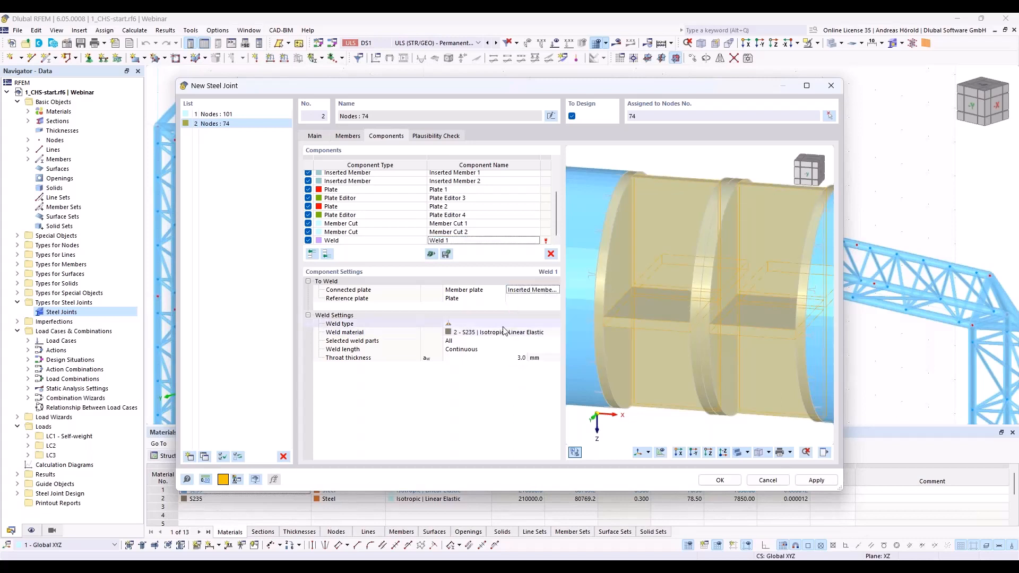
Step: Choose Cap Plate 1, Cap Plate 2, Plate 1 and Plate 2 as the weld's reference plates
click(536, 299)
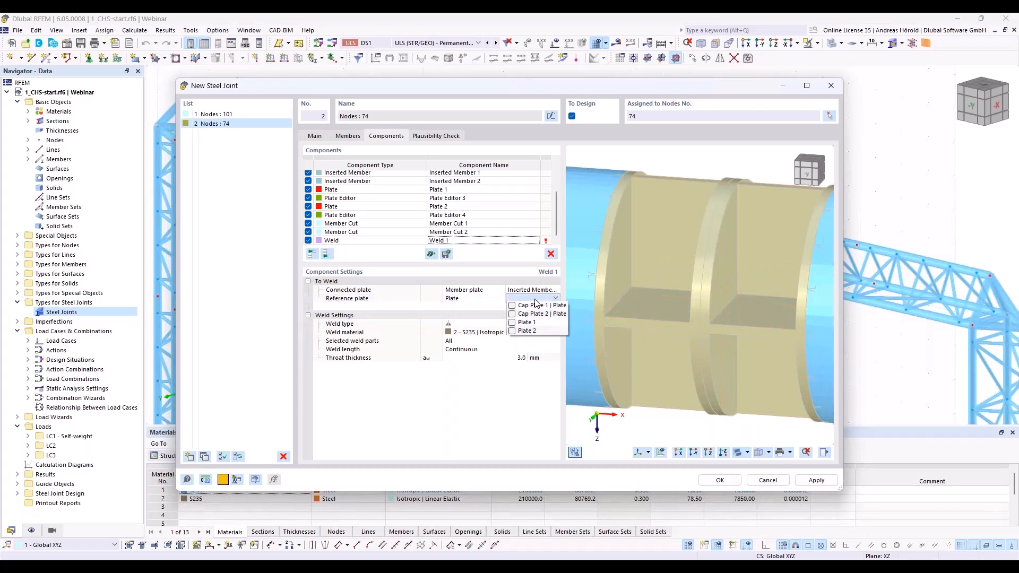
click(513, 306)
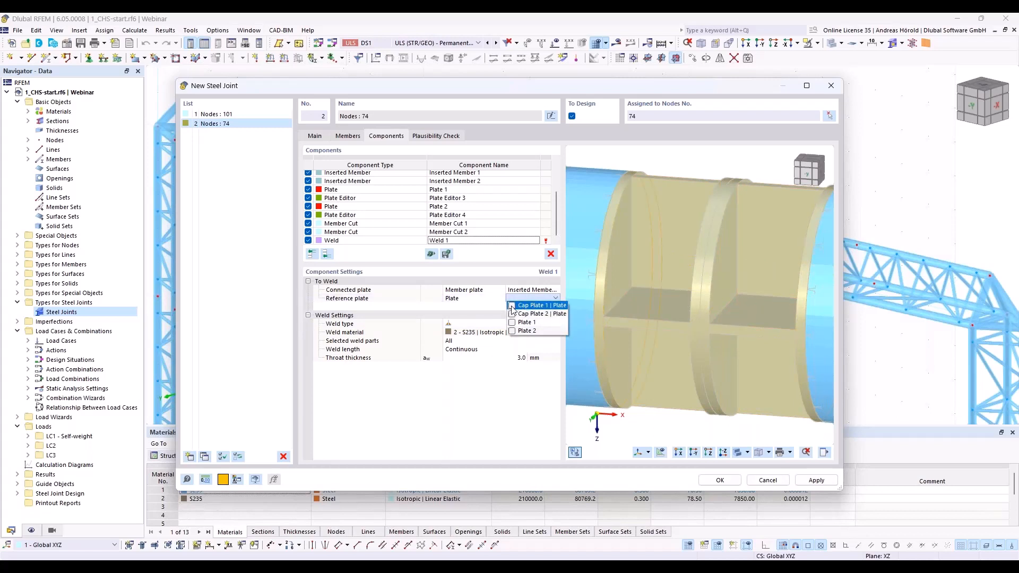
click(512, 313)
click(512, 323)
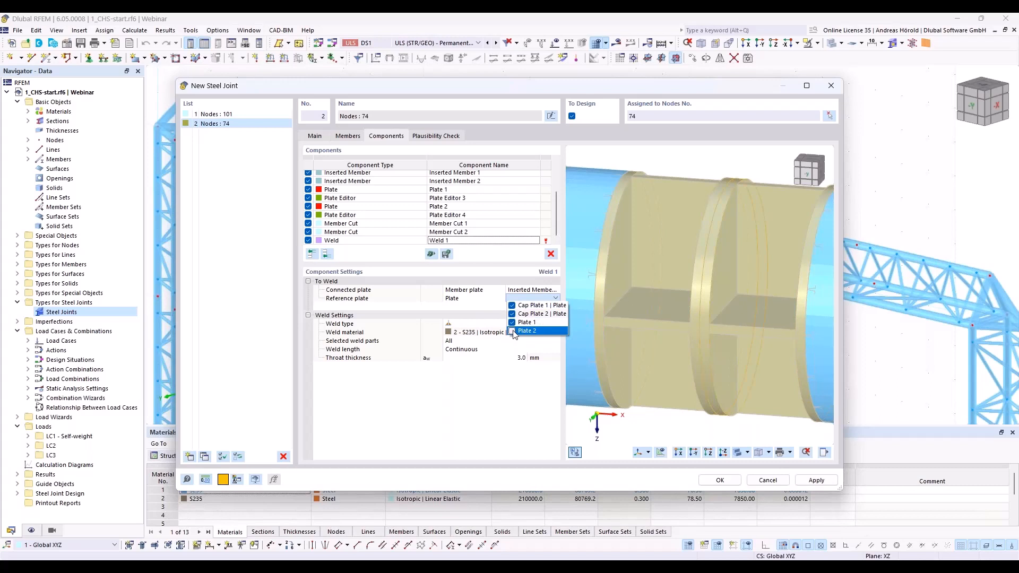
click(512, 331)
click(508, 386)
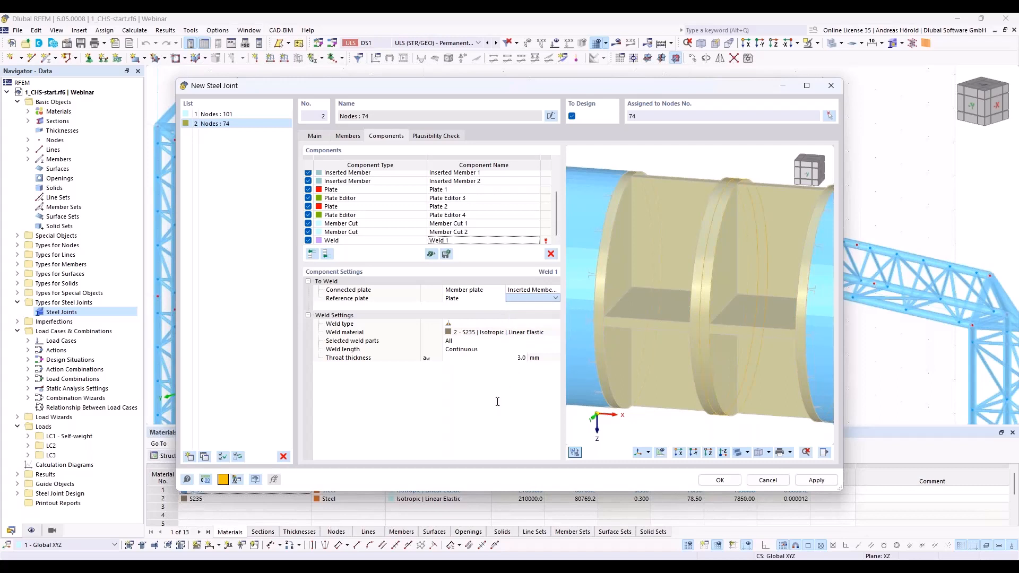
Step: Select Double fillet weld as the weld type and set its throat thickness to 5 mm
click(480, 322)
click(481, 323)
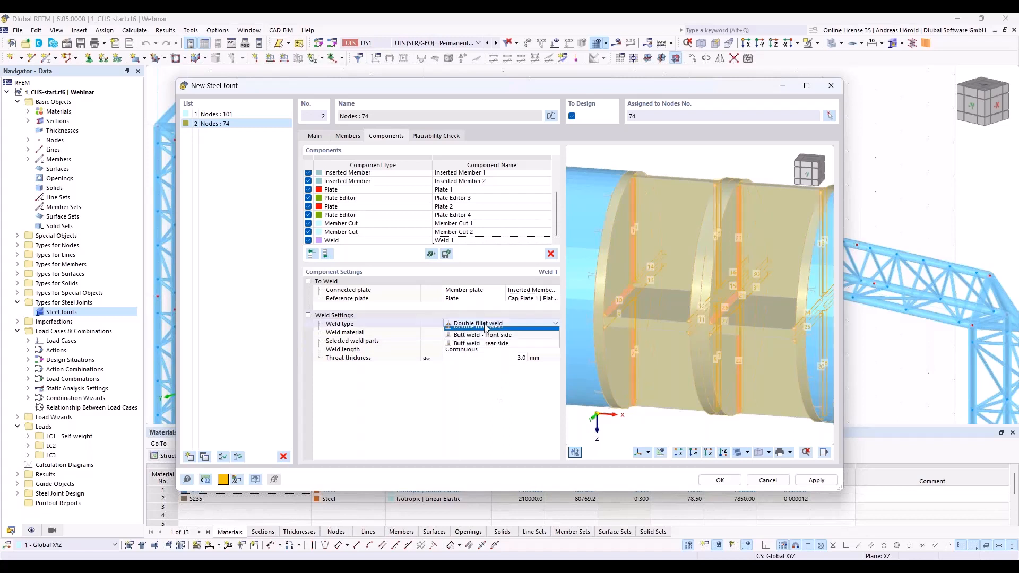
click(486, 328)
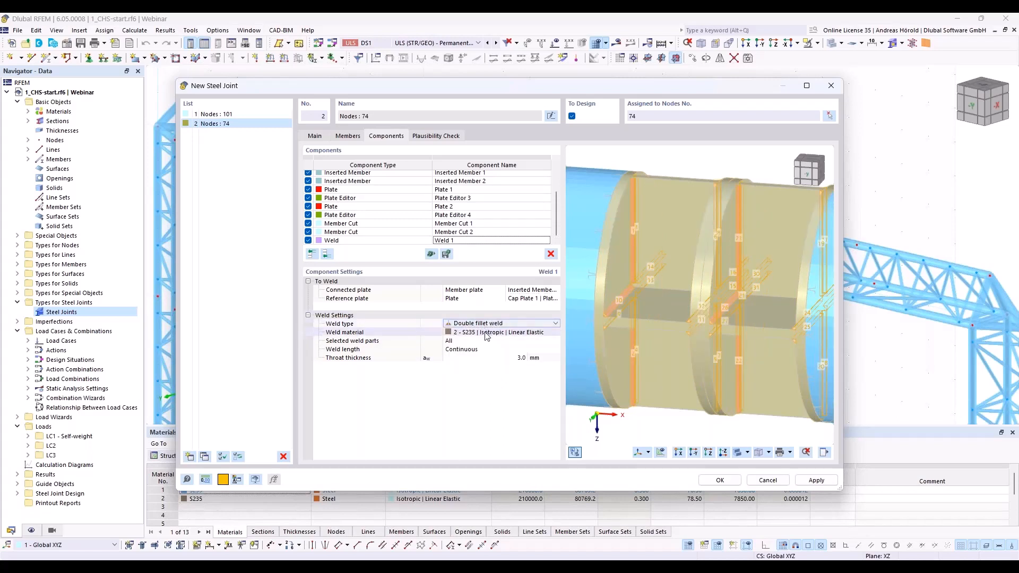
click(521, 359)
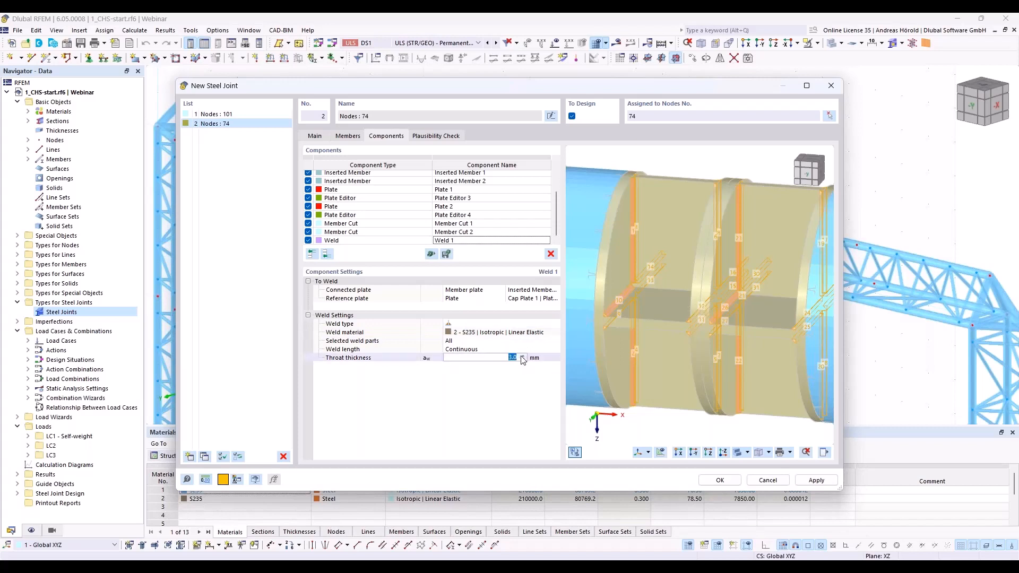
text(5)
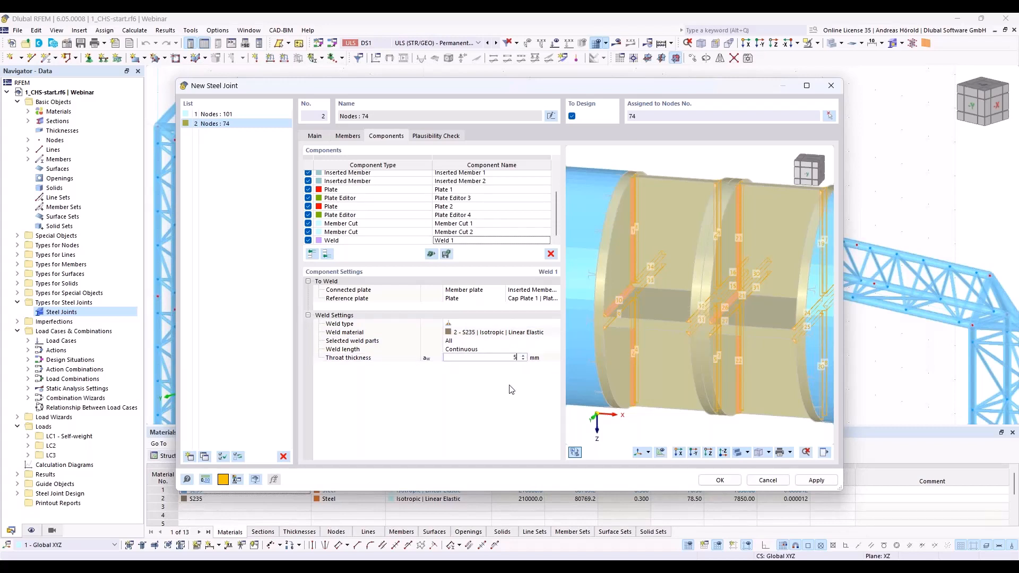
key(Return)
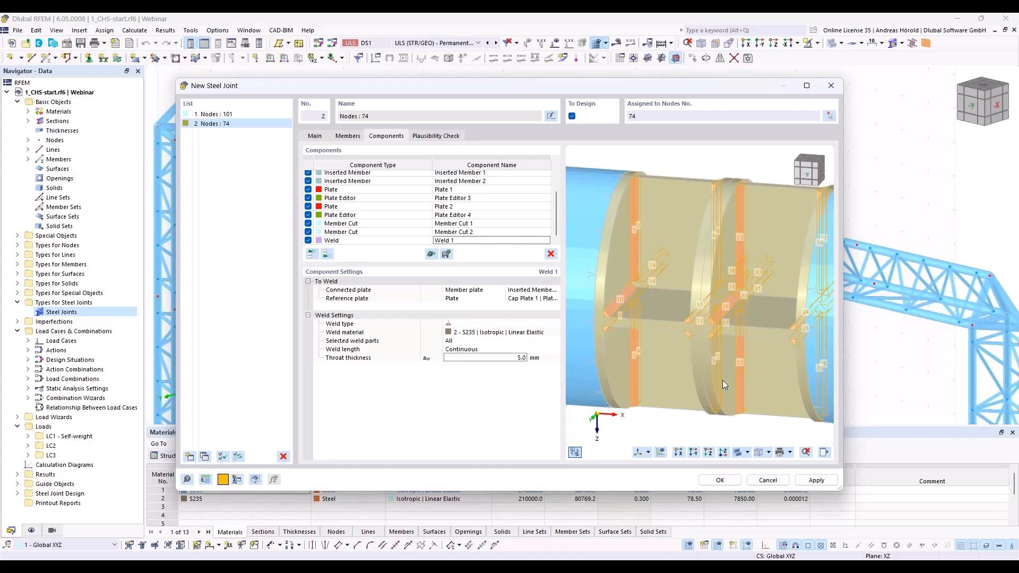
Step: Add a Fasteners component at the end of the component list, after the weld
scroll(684, 427, down, 1)
scroll(748, 401, up, 2)
scroll(747, 401, down, 2)
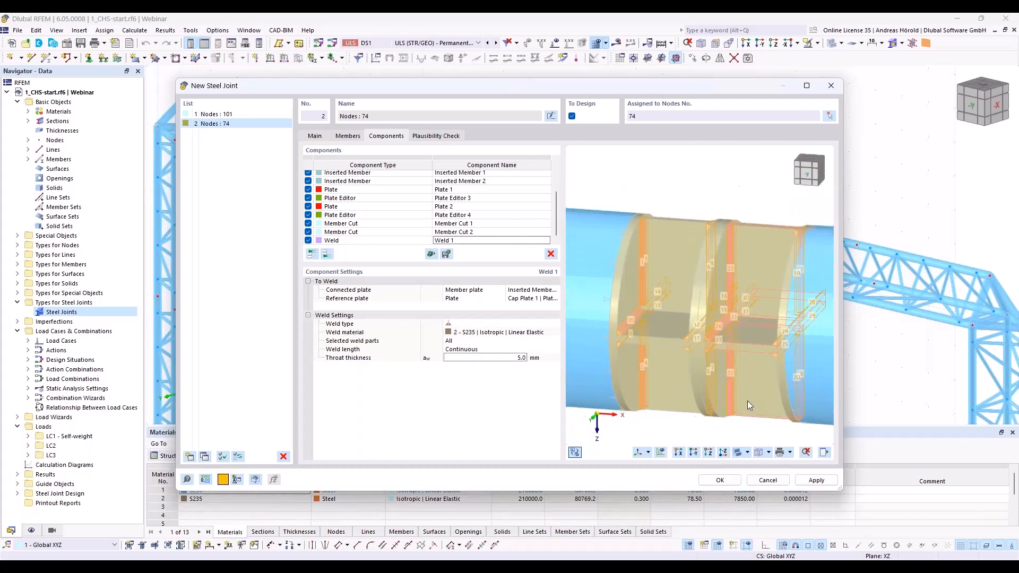
scroll(747, 401, down, 2)
scroll(747, 401, up, 1)
ctrl+middle_drag(748, 401, 678, 353)
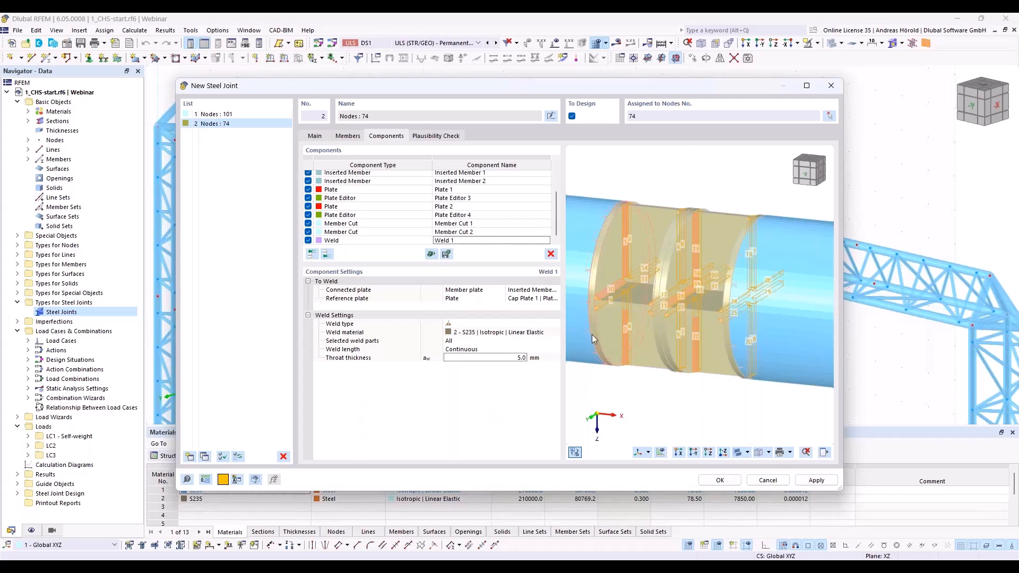
click(327, 254)
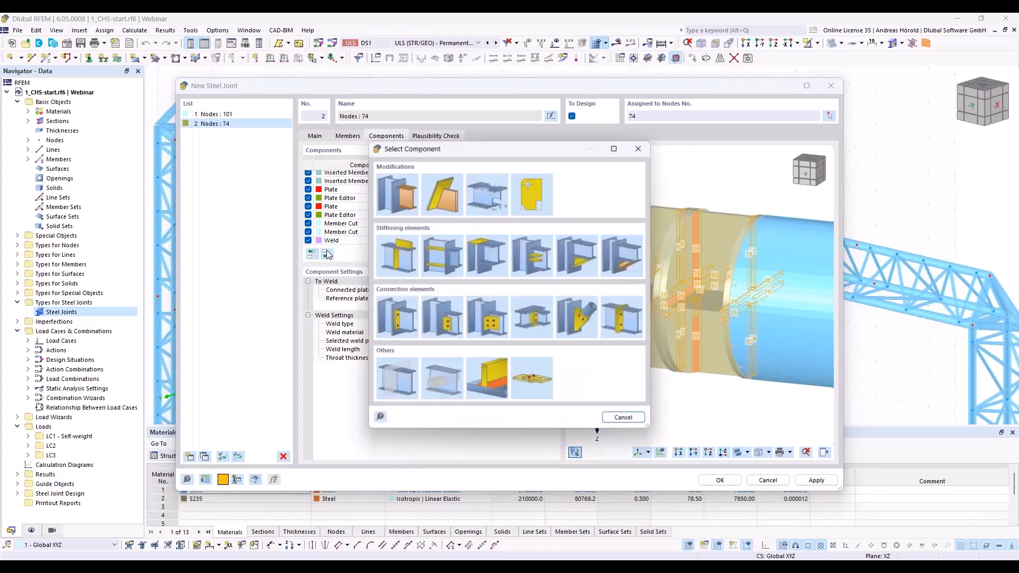
click(535, 379)
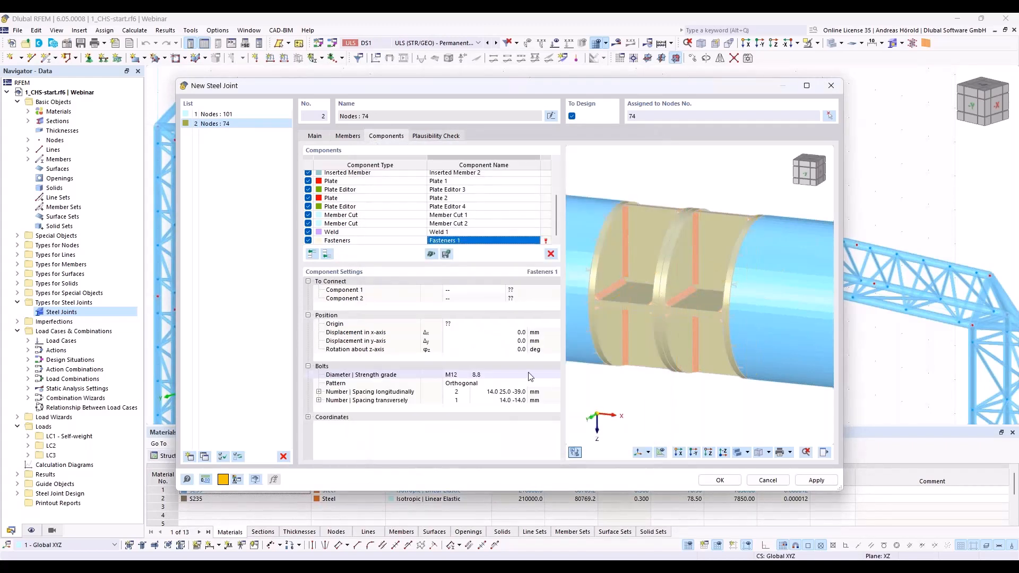
Step: Connect Plate 1 and Plate 2 with the fasteners, using Plate as the type of both connected components
click(487, 289)
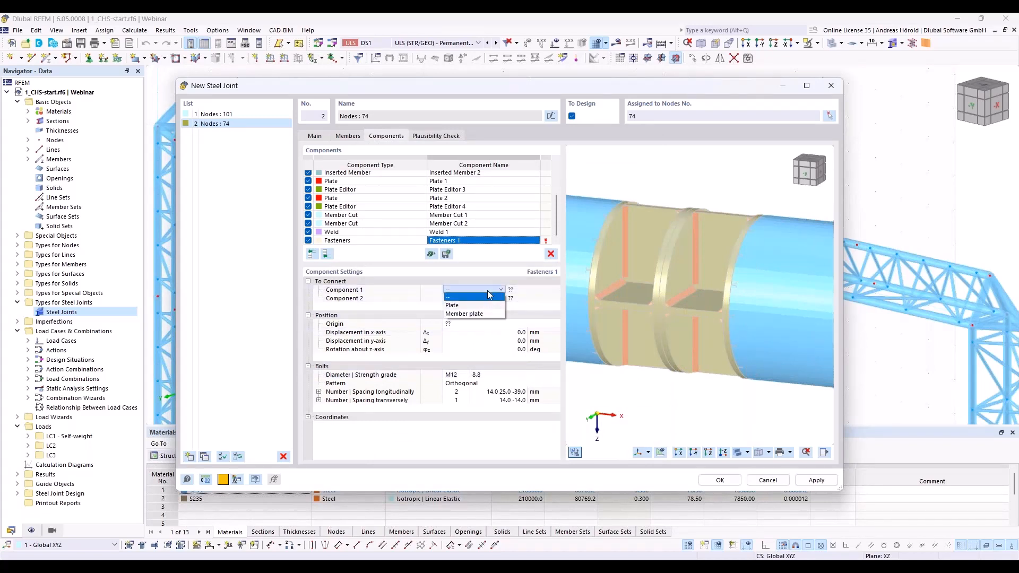
click(485, 306)
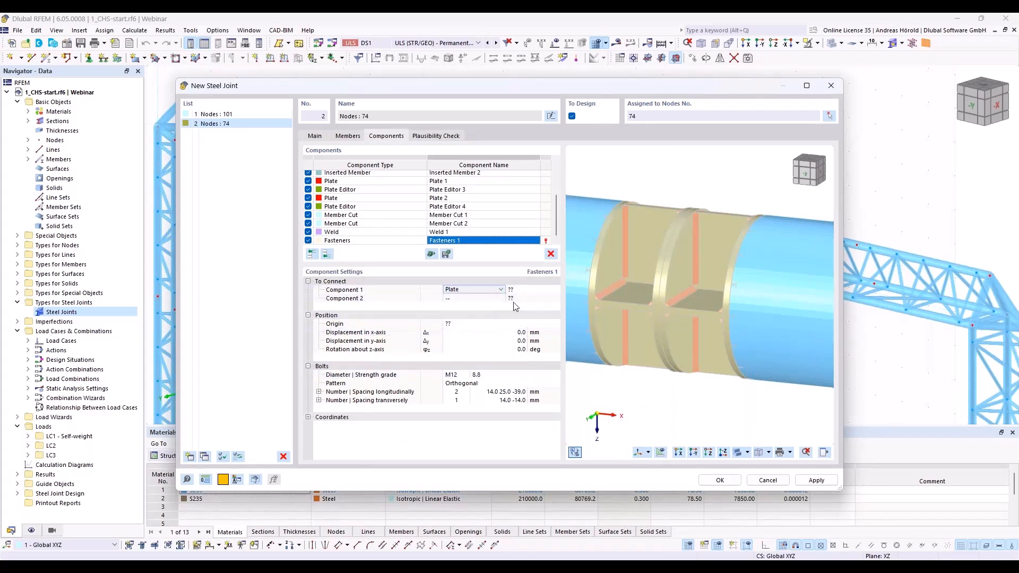
click(531, 290)
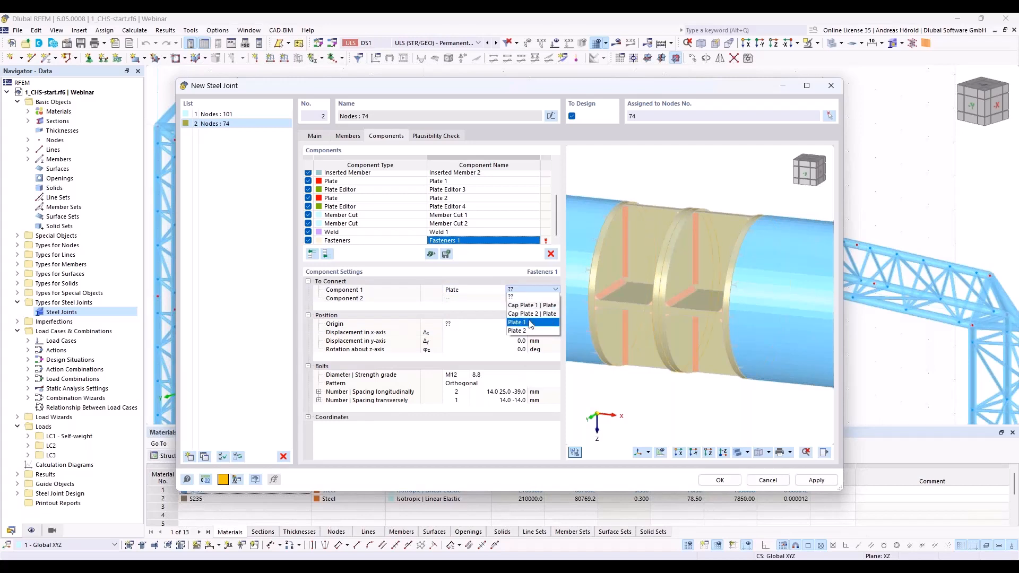
click(530, 322)
click(475, 298)
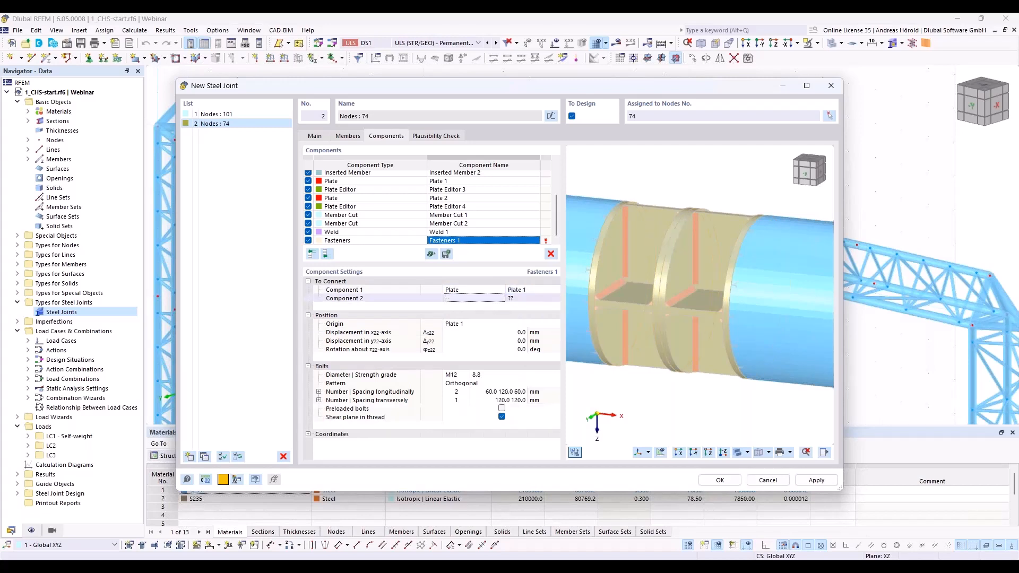
click(478, 300)
click(479, 313)
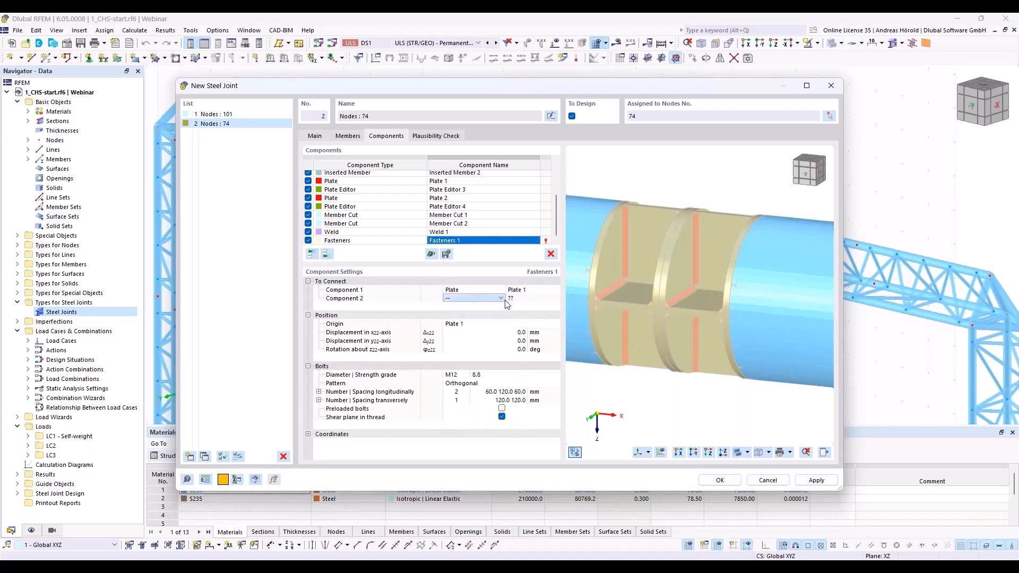
click(524, 301)
click(527, 302)
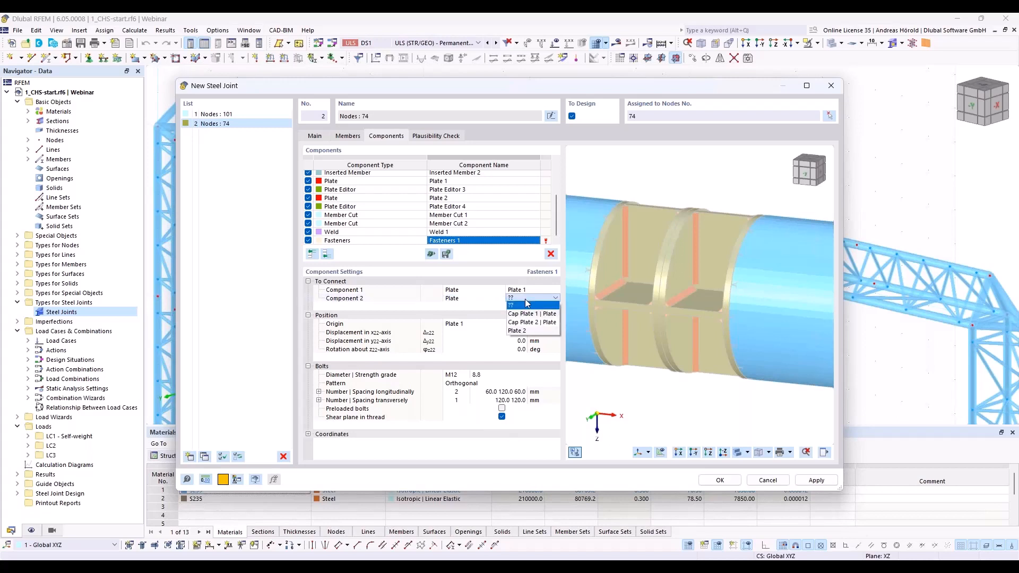
click(527, 331)
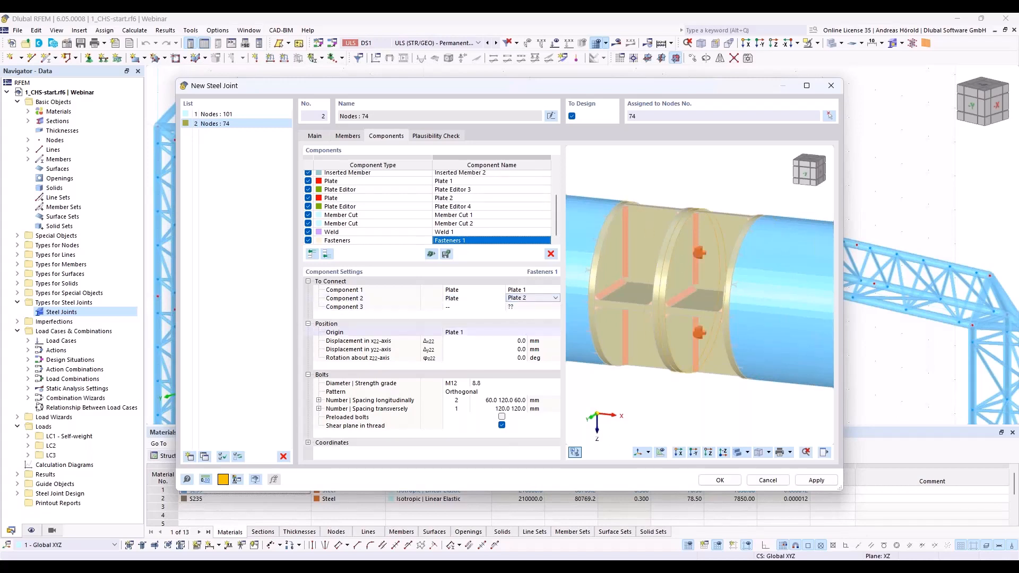
Step: Set the fastener bolts' diameter to M14 and the number of bolts transversely to 2
click(462, 383)
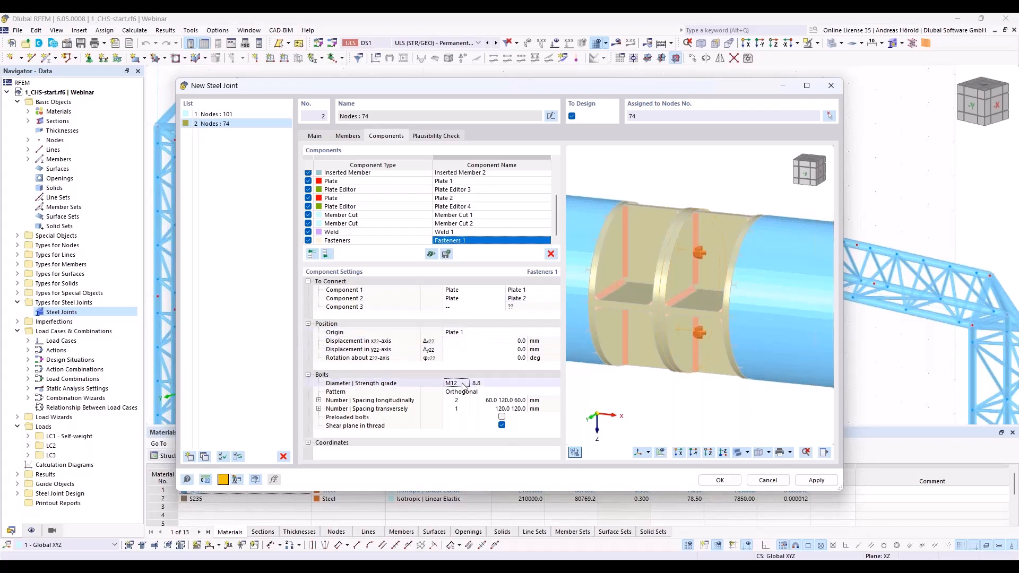
click(465, 384)
click(458, 400)
click(460, 409)
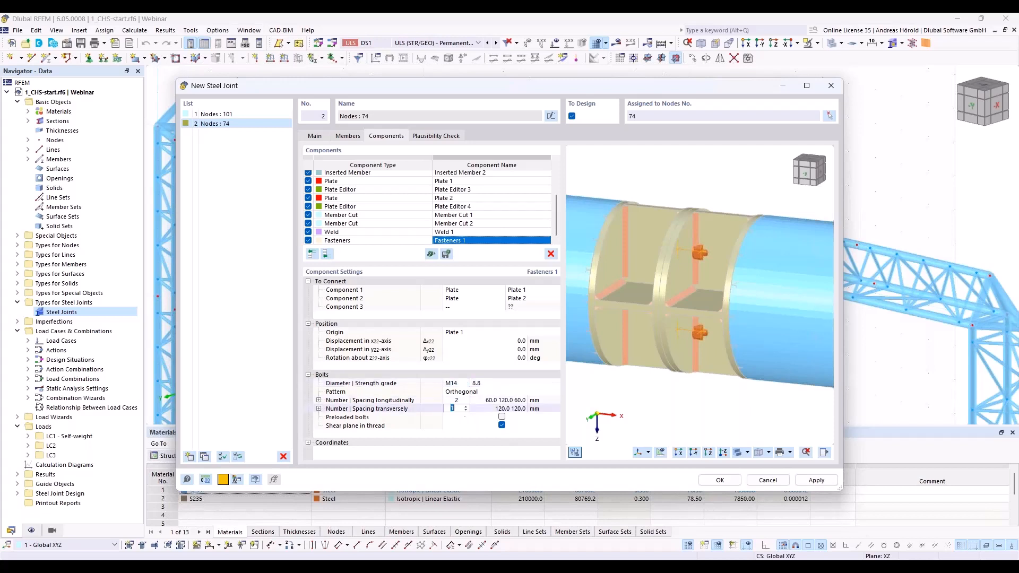
click(466, 407)
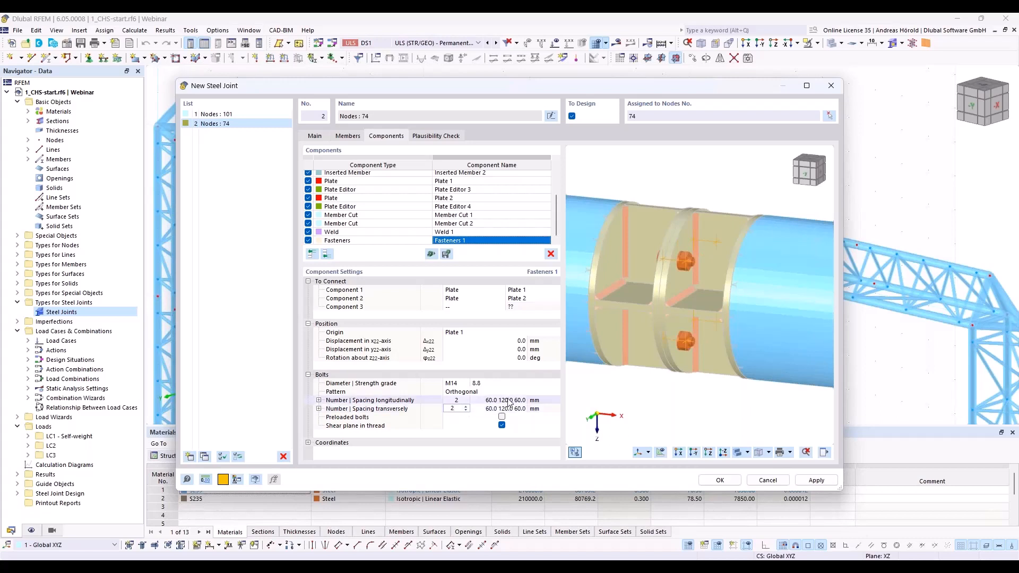
Step: Deactivate the Shear plane in thread option for the bolts
ctrl+middle_drag(641, 390, 608, 386)
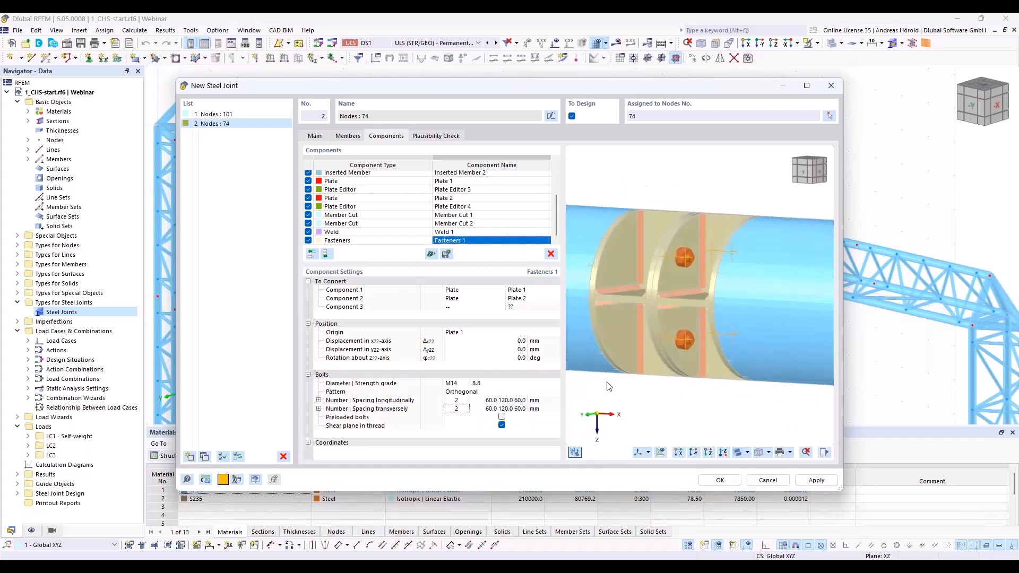
scroll(608, 386, up, 1)
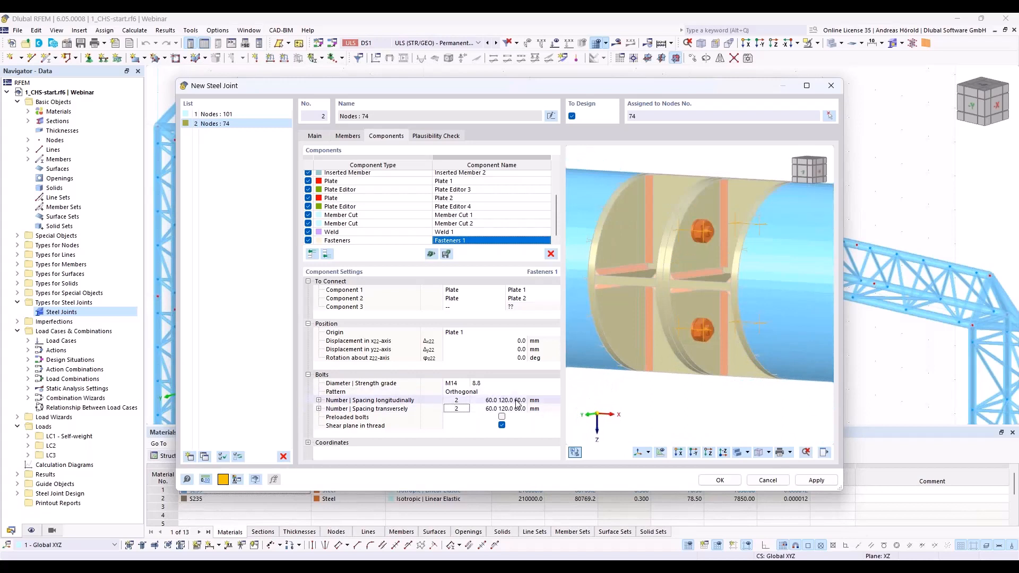
click(502, 426)
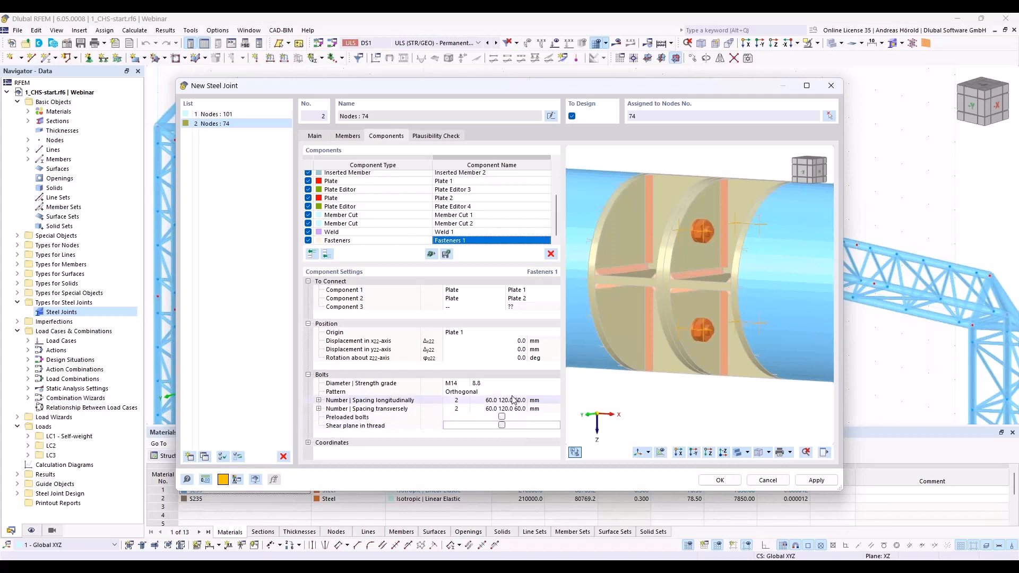
Step: Examine the bolts between the two middle plates and the surrounding joint in the 3D preview from different angles and distances
scroll(612, 313, down, 5)
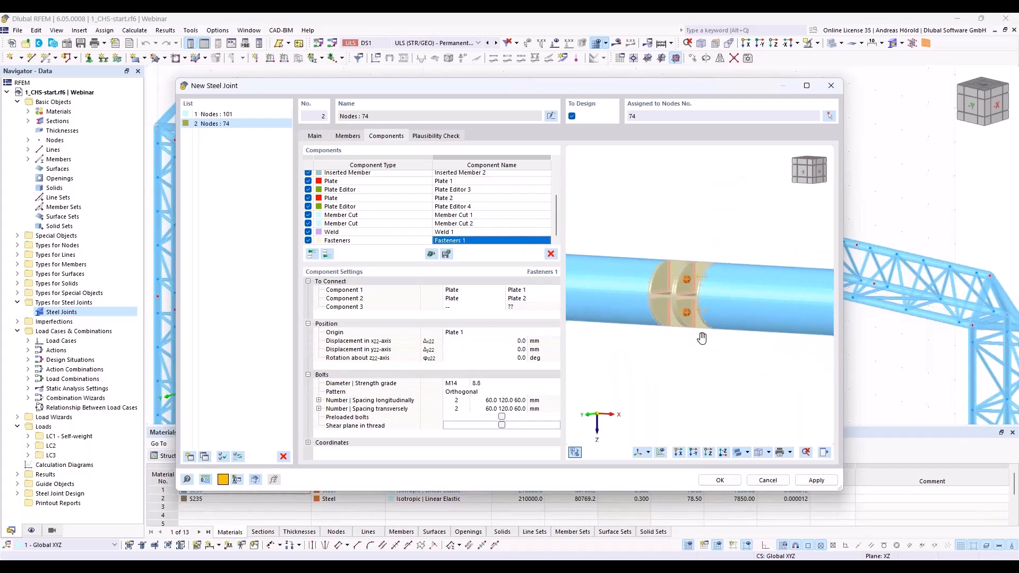
middle_drag(703, 339, 725, 364)
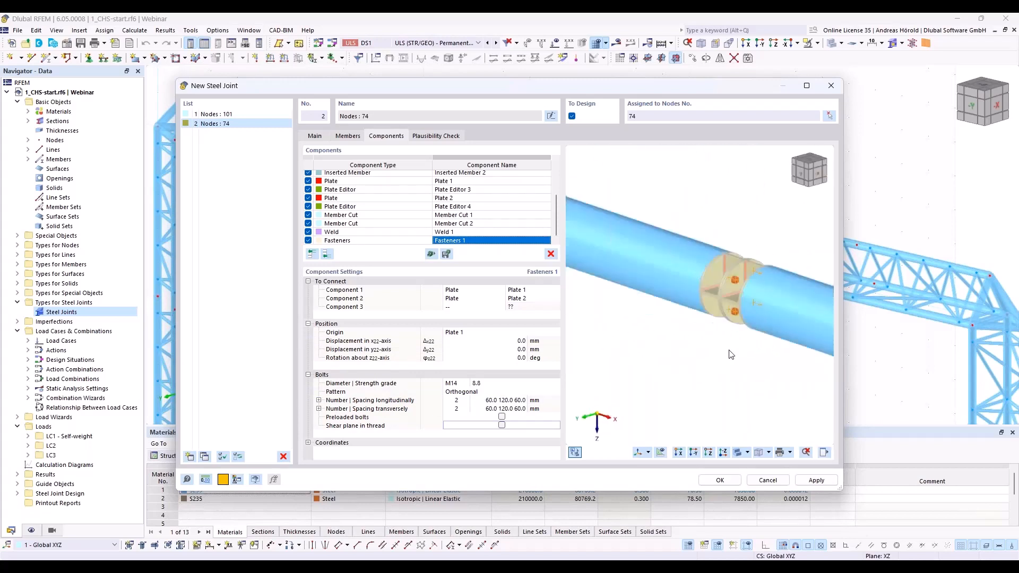
scroll(724, 365, up, 5)
scroll(699, 365, down, 5)
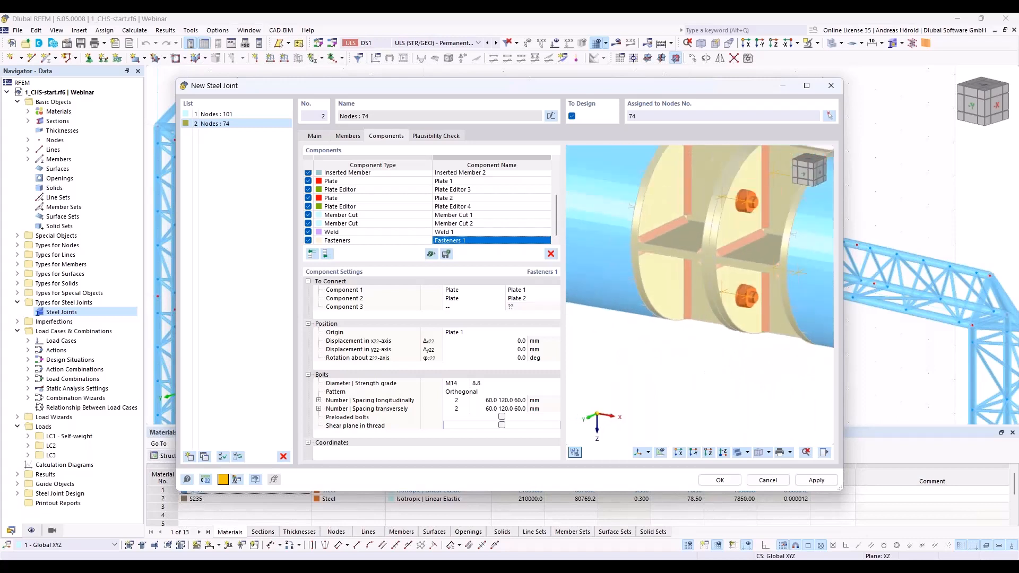
middle_drag(692, 372, 665, 388)
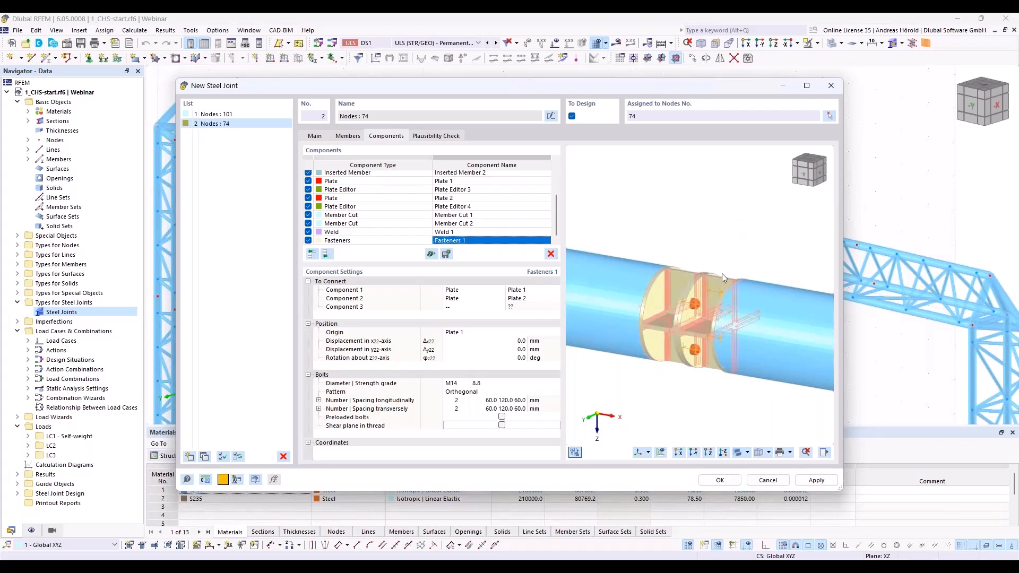
scroll(658, 307, down, 1)
scroll(658, 307, down, 3)
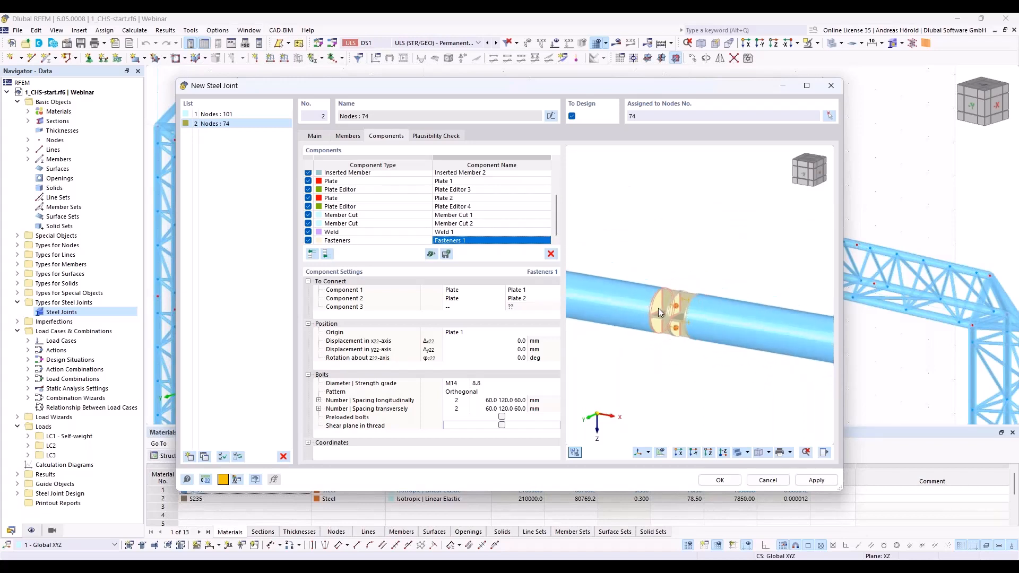
scroll(657, 317, up, 3)
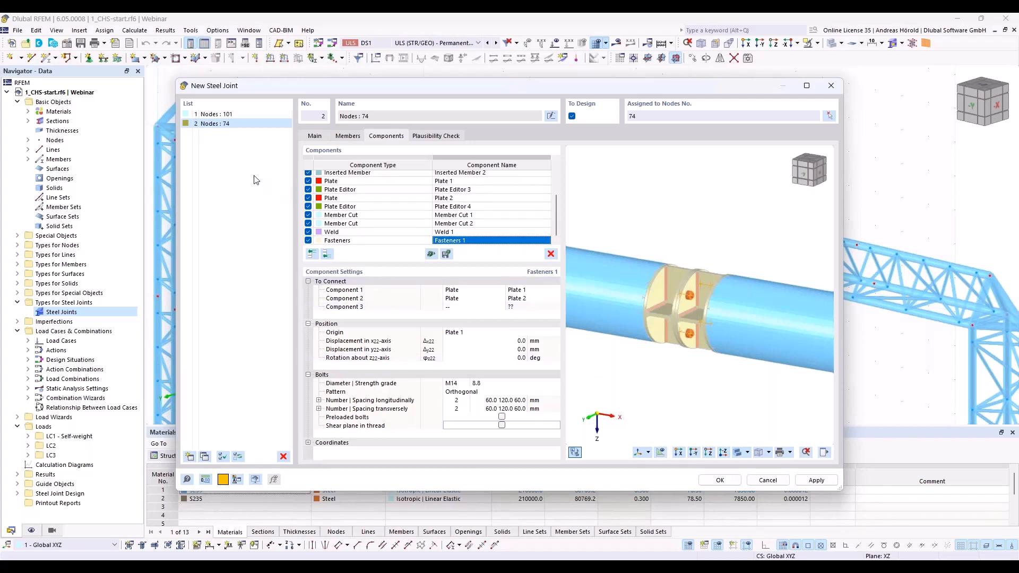
Step: Duplicate the steel joint of node 101 and assign the copy to node 102 instead of node 101
click(216, 115)
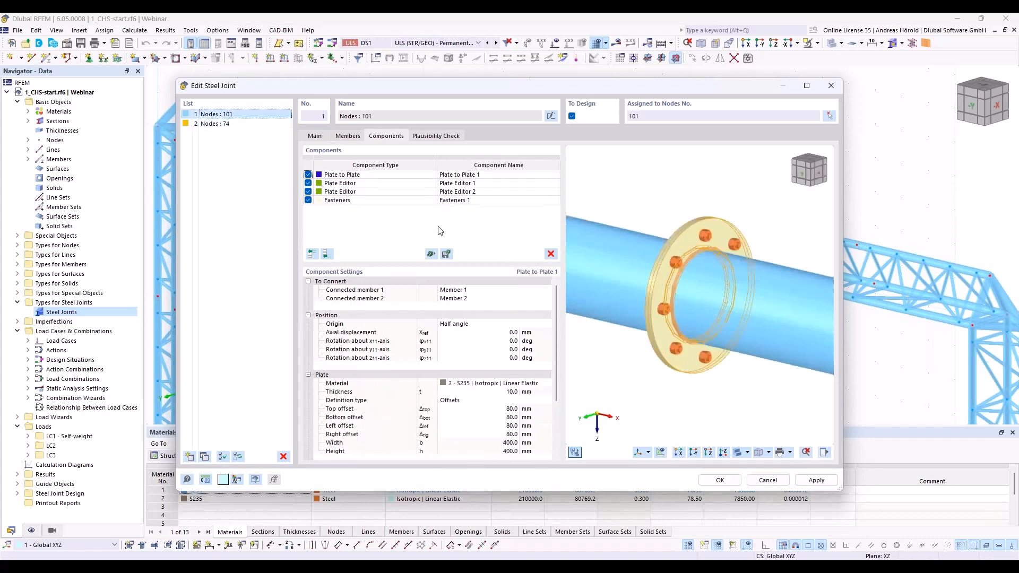
click(205, 458)
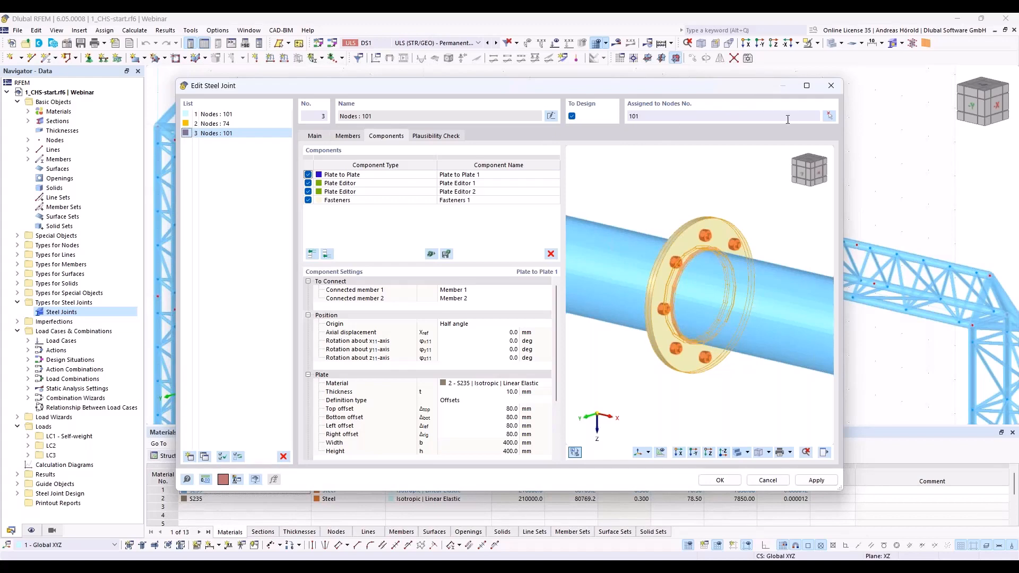
click(830, 117)
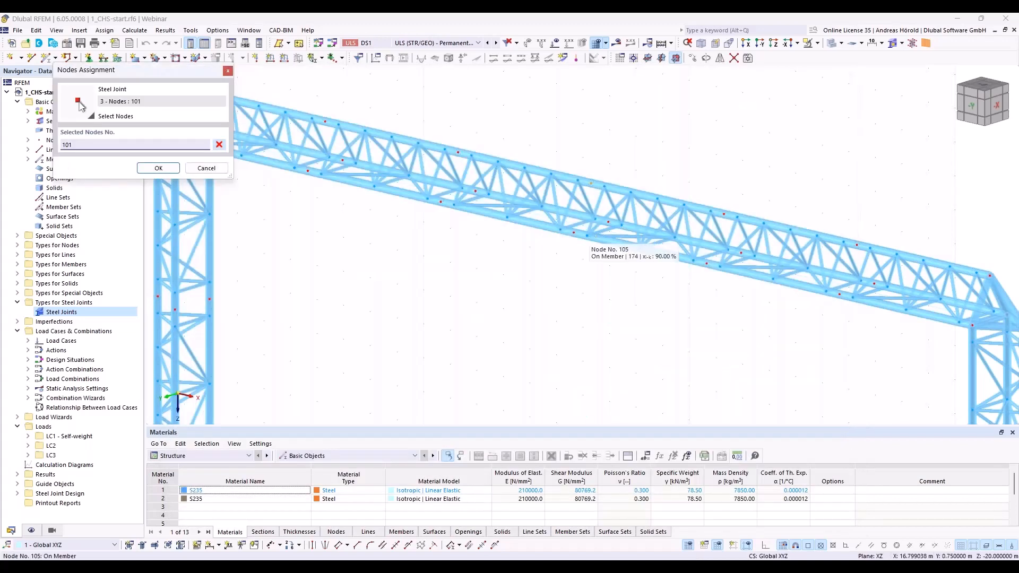
click(574, 234)
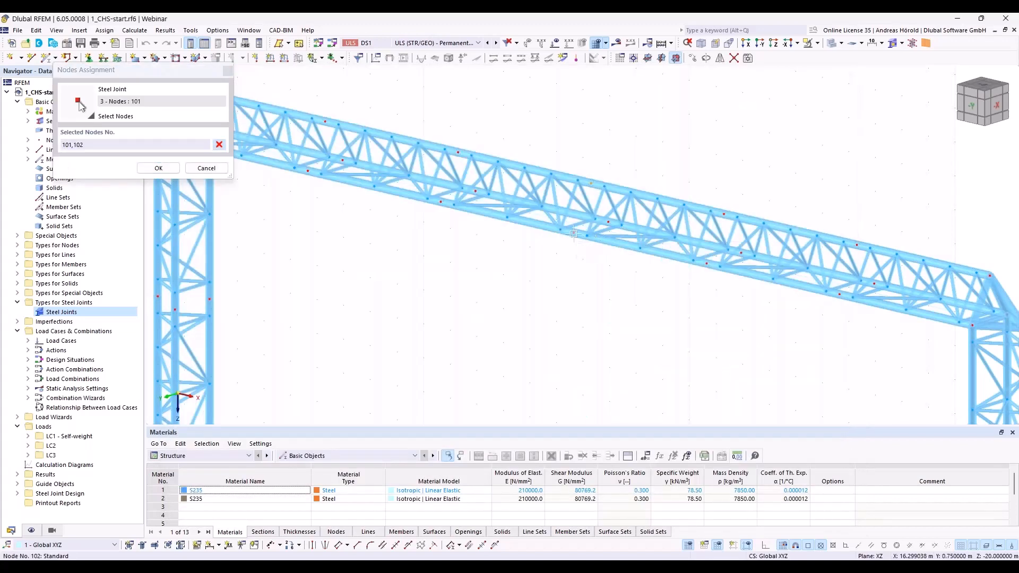
double_click(67, 144)
key(Delete)
key(Delete)
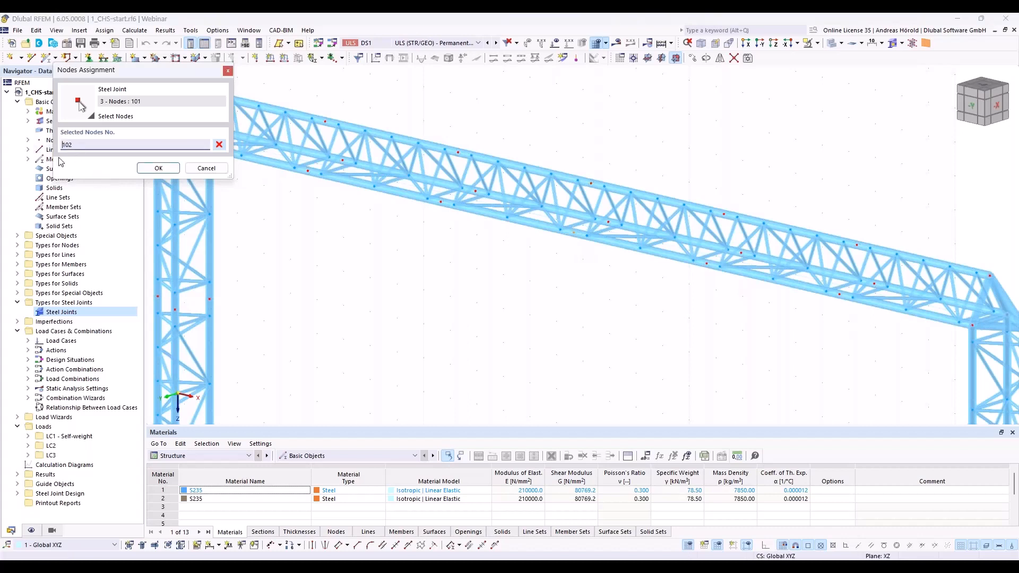
click(162, 169)
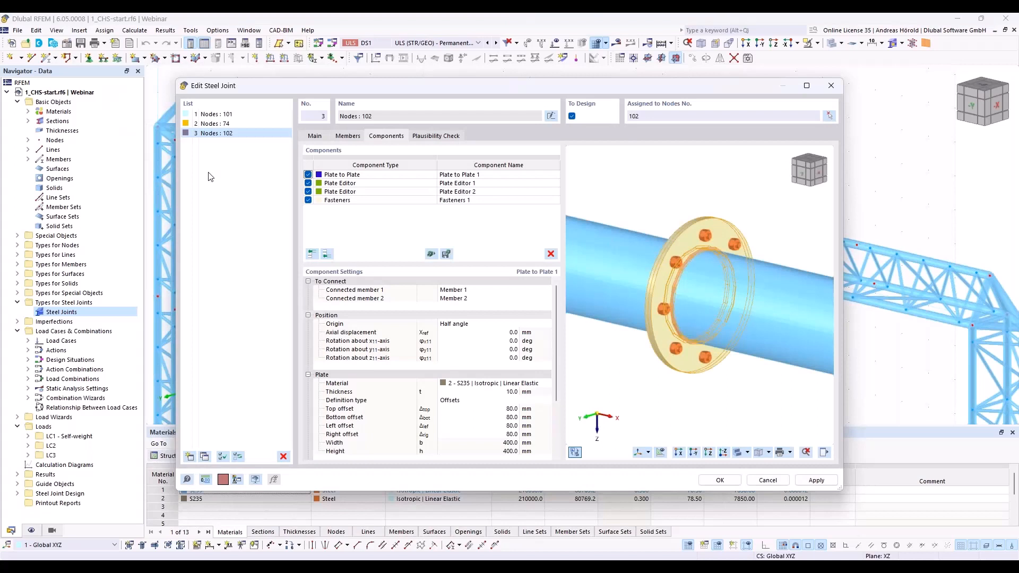
Step: Set the top, bottom, left and right offsets of node 102's Plate to Plate component to 100 mm each
click(381, 176)
scroll(554, 370, down, 1)
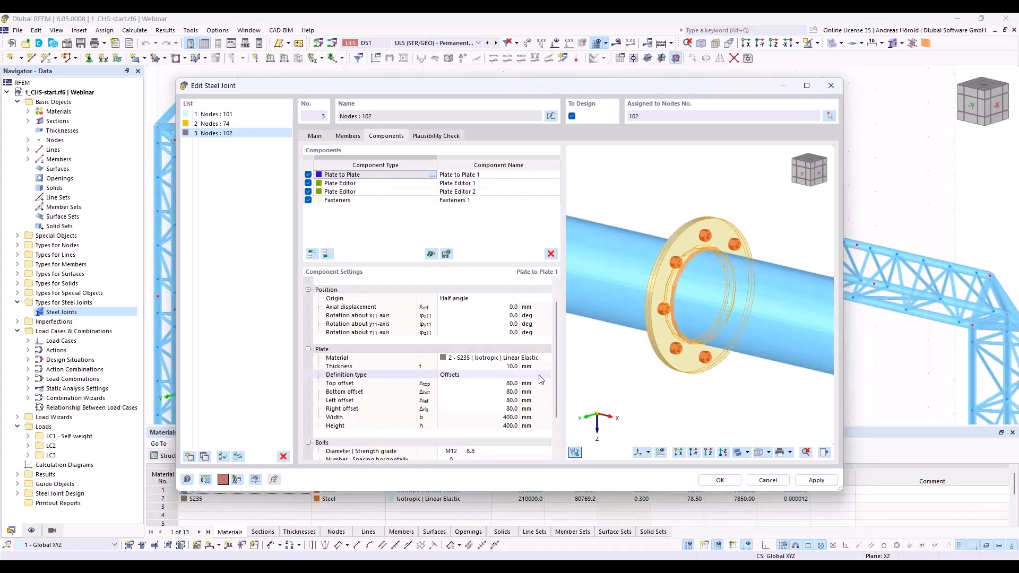
click(503, 383)
text(100)
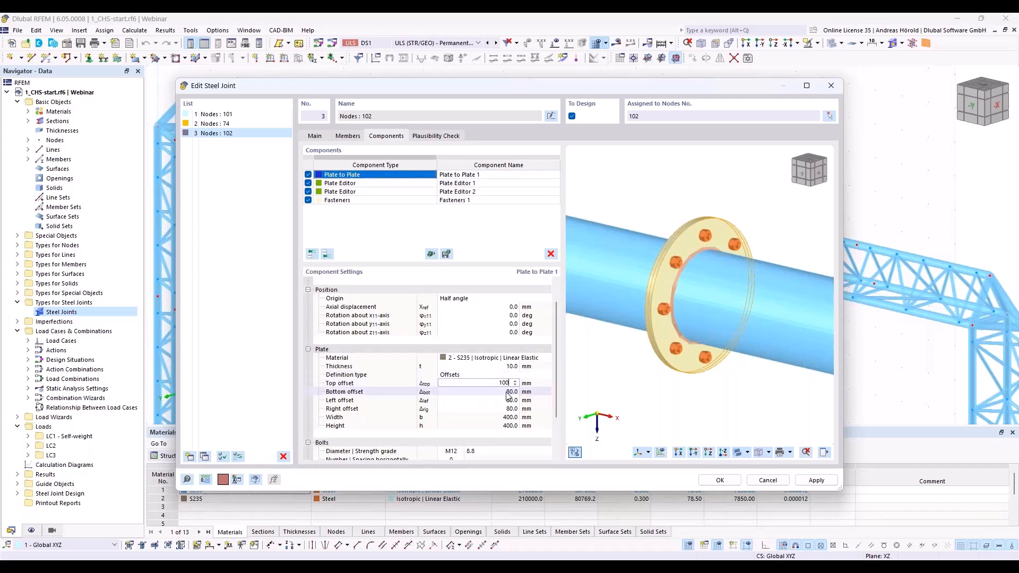
click(507, 393)
text(100)
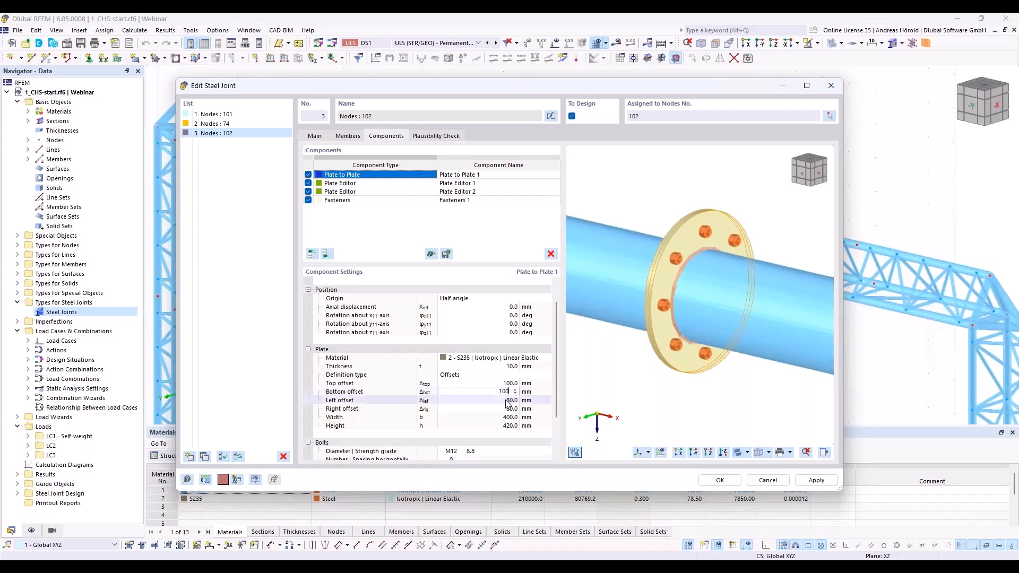
click(507, 400)
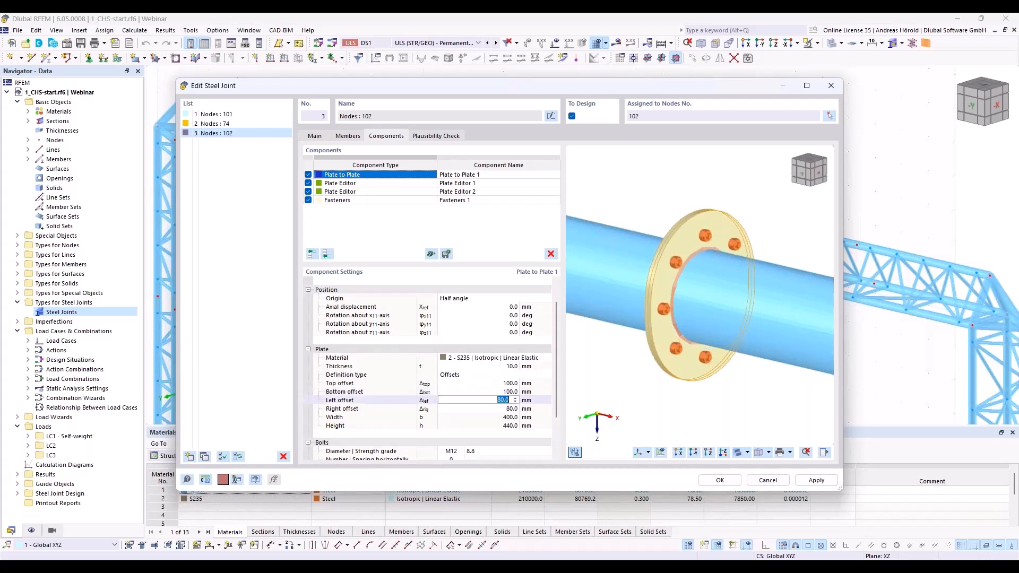
text(100)
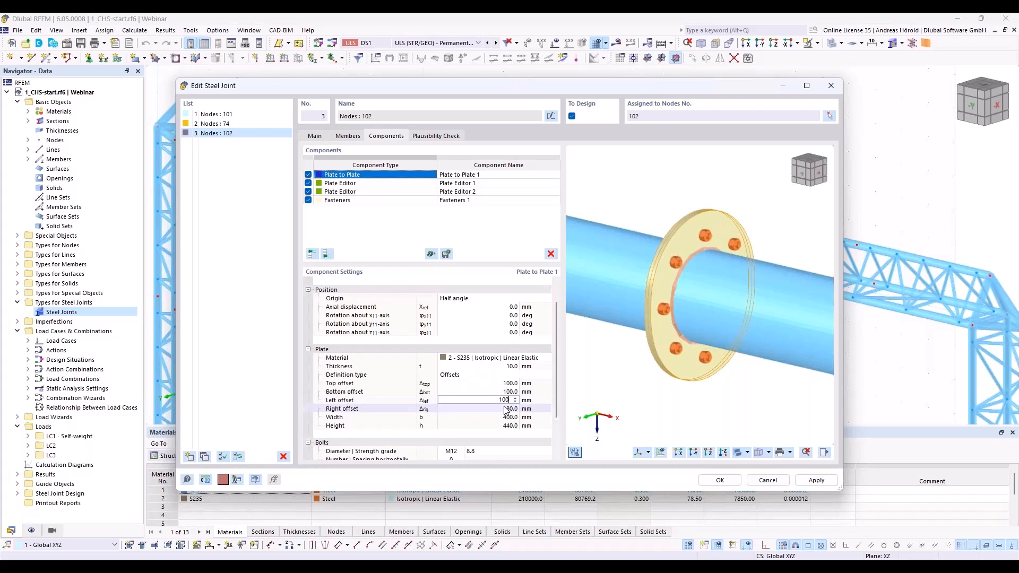
click(506, 410)
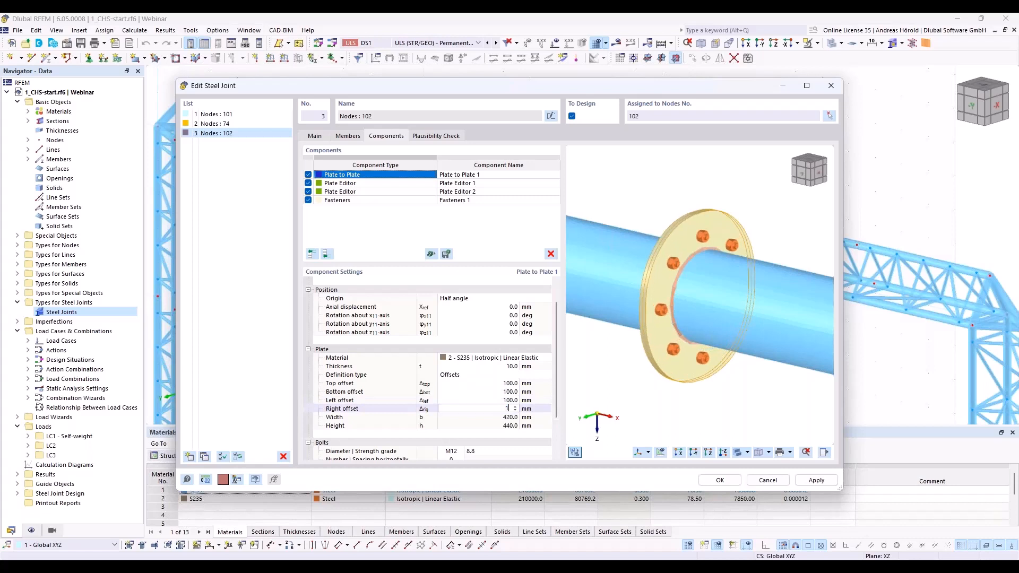
text(100)
key(BackSpace)
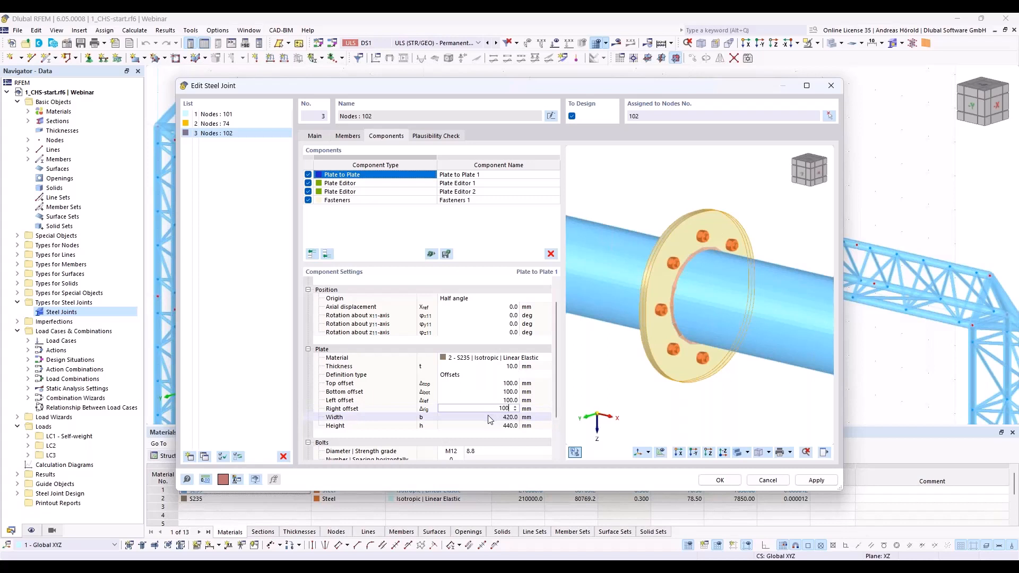
click(489, 420)
click(496, 423)
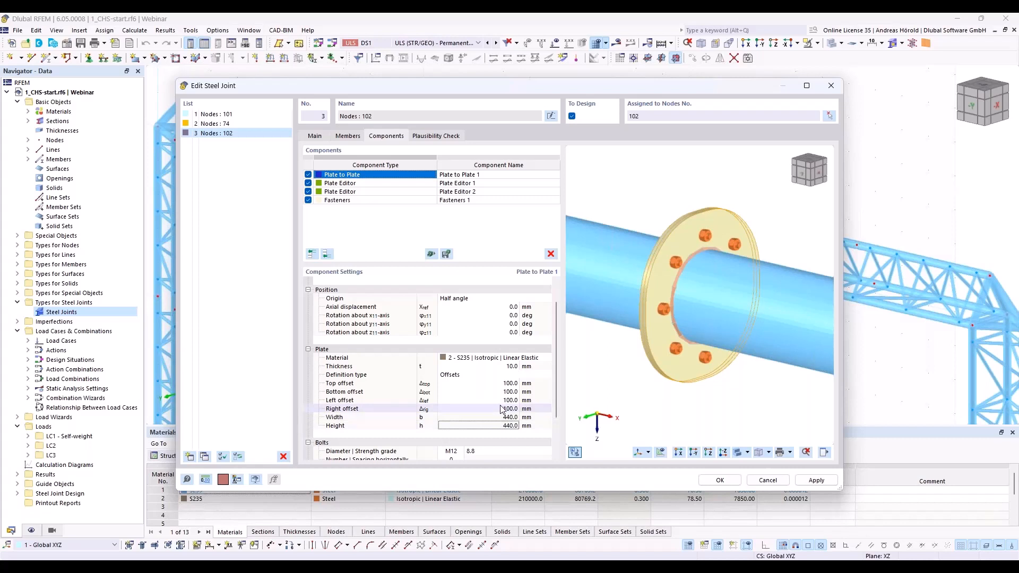
Step: Set the rounding radius to 220 mm in both Plate Editor 1 and Plate Editor 2
click(374, 184)
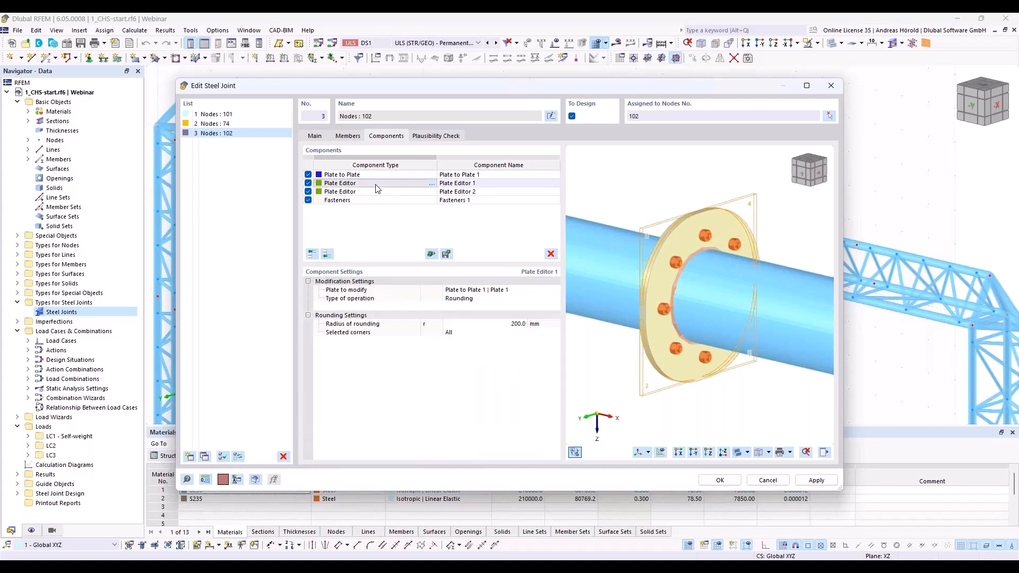
click(516, 324)
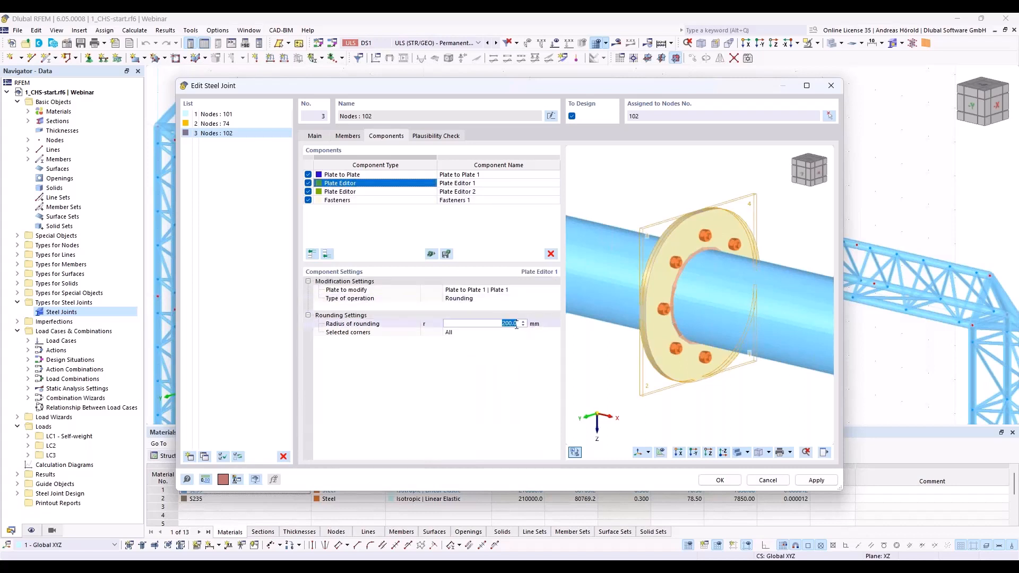
text(2)
click(454, 193)
click(516, 324)
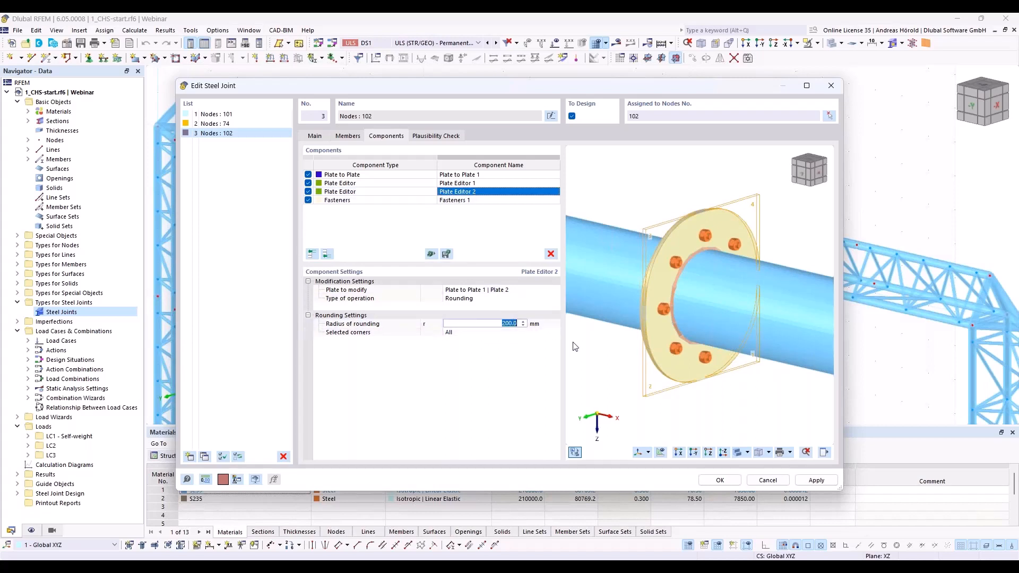
text(220)
key(Tab)
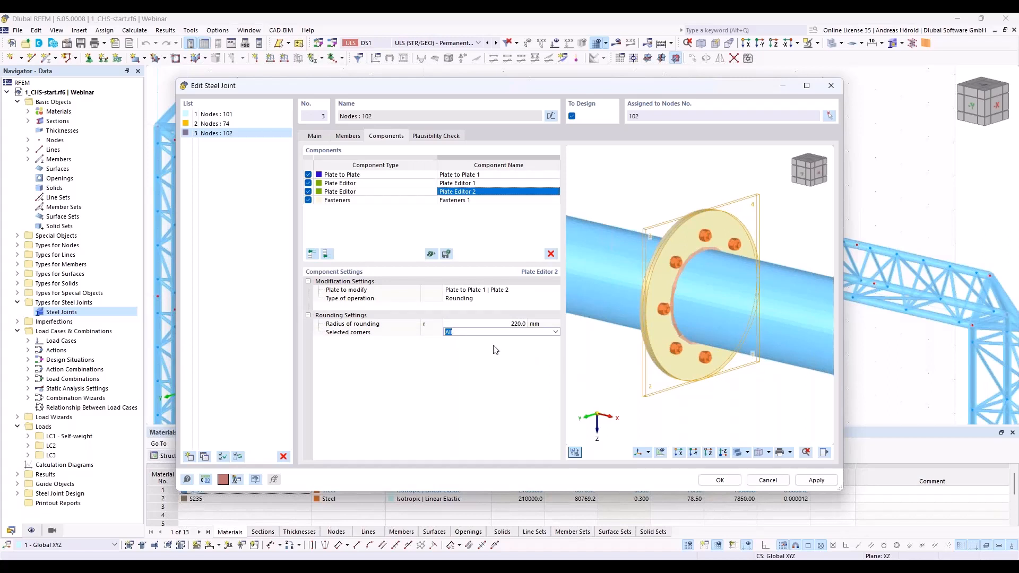
Step: Rotate the bolt pattern of Fasteners 1 by 22.5 degrees about the z-axis
click(398, 201)
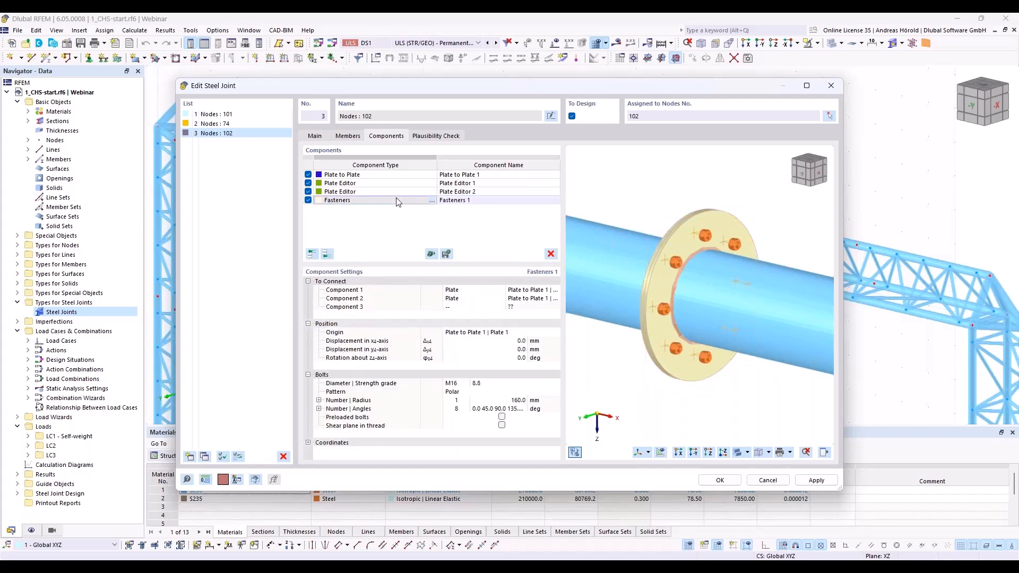
middle_drag(800, 383, 754, 379)
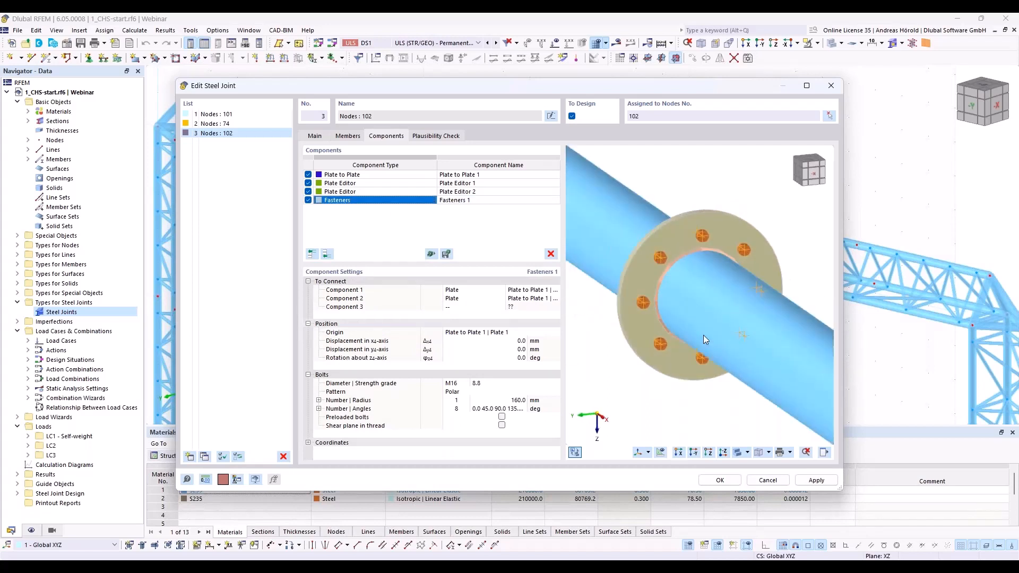
scroll(697, 251, up, 3)
middle_drag(703, 194, 714, 305)
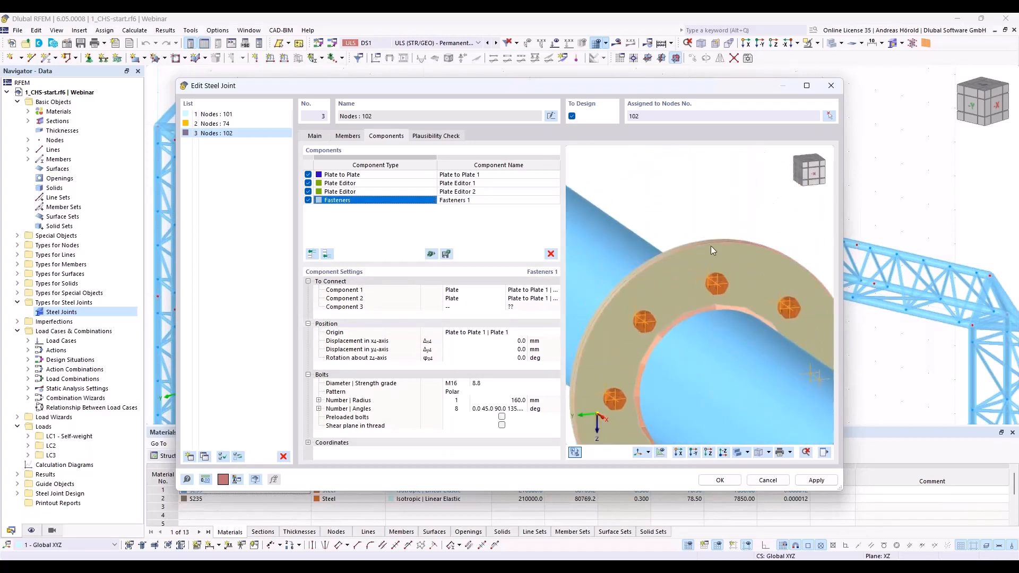
scroll(718, 291, down, 2)
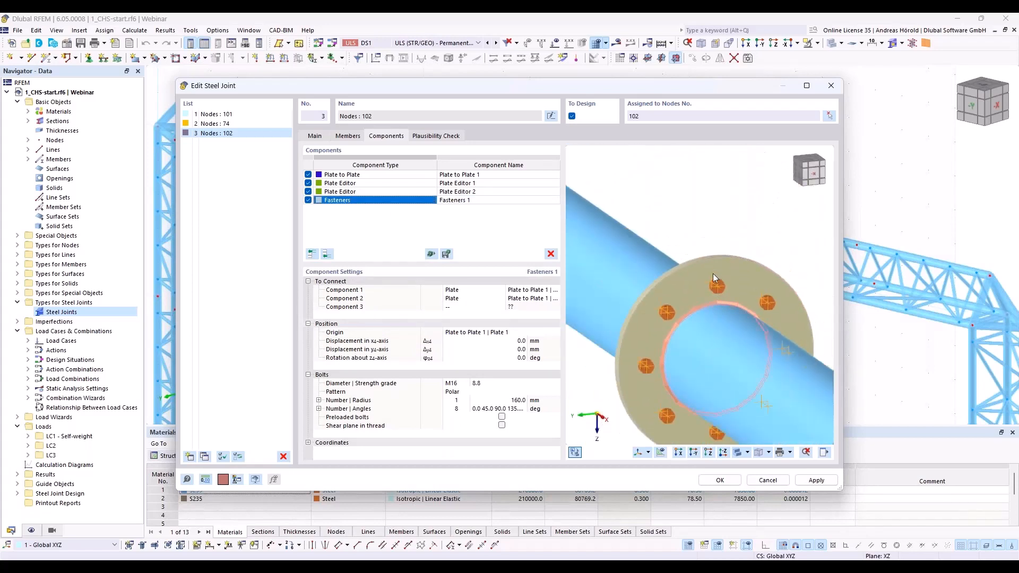
scroll(711, 270, down, 1)
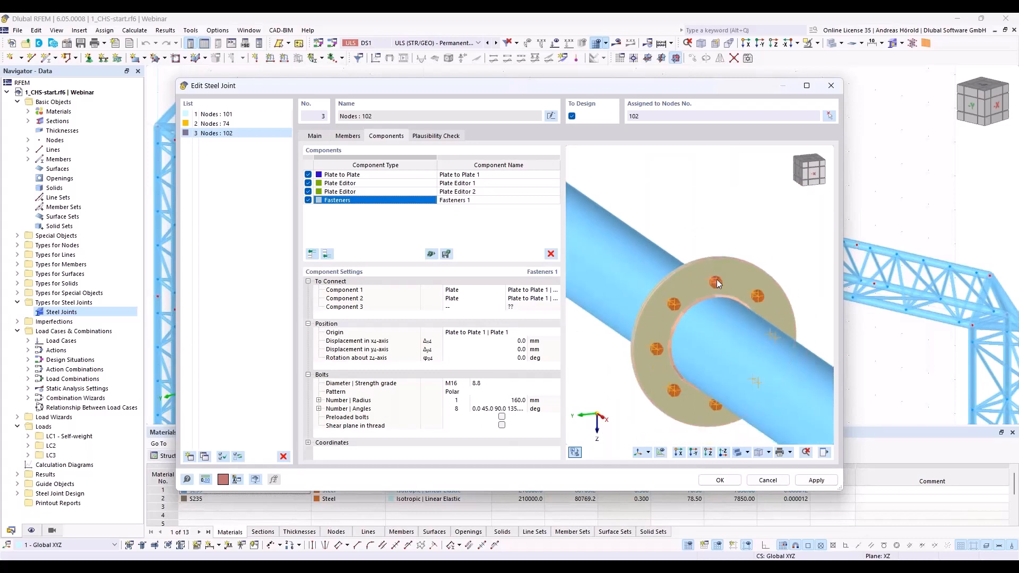
ctrl+middle_drag(718, 288, 753, 280)
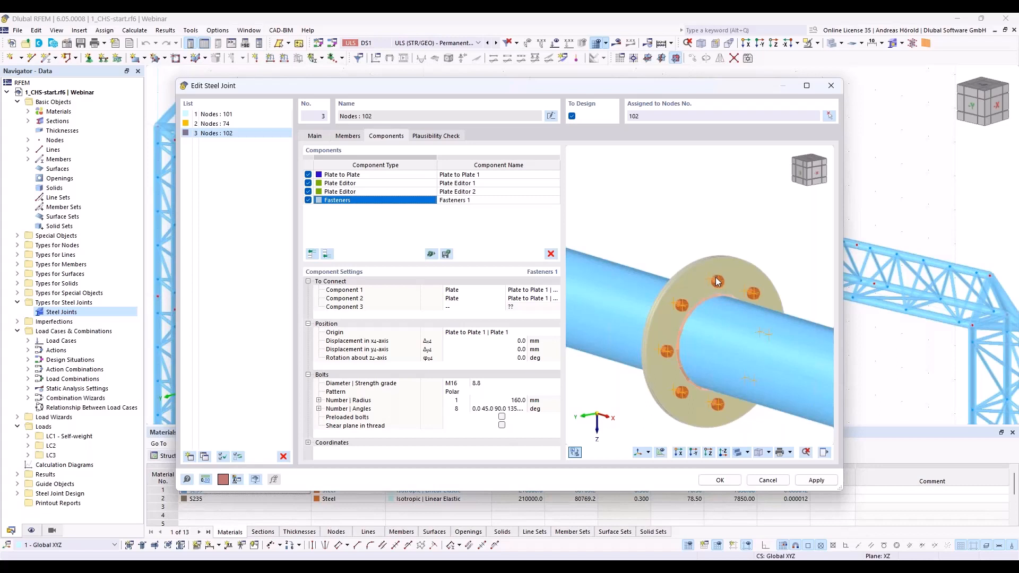
scroll(699, 301, down, 1)
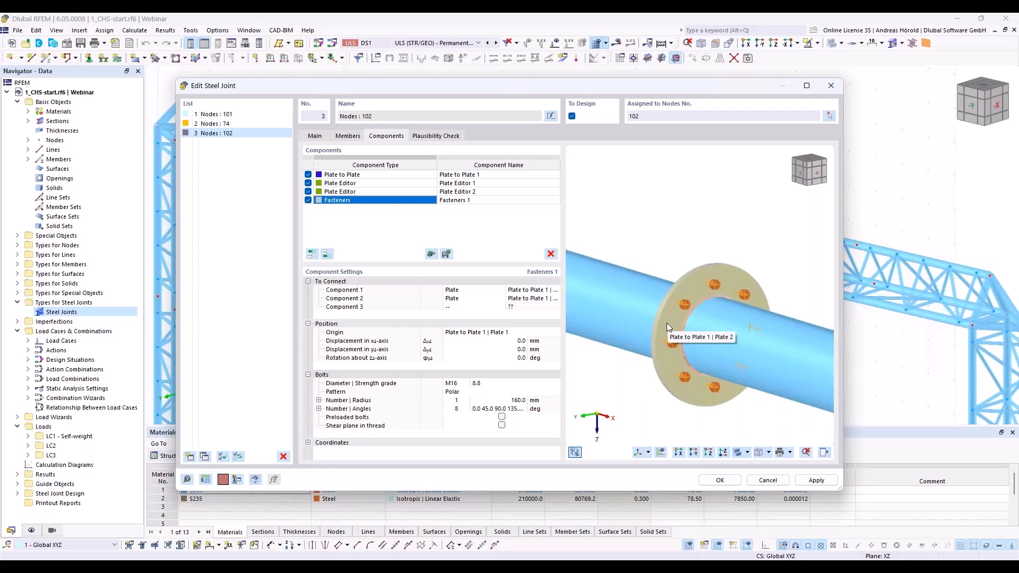
click(517, 358)
text(2)
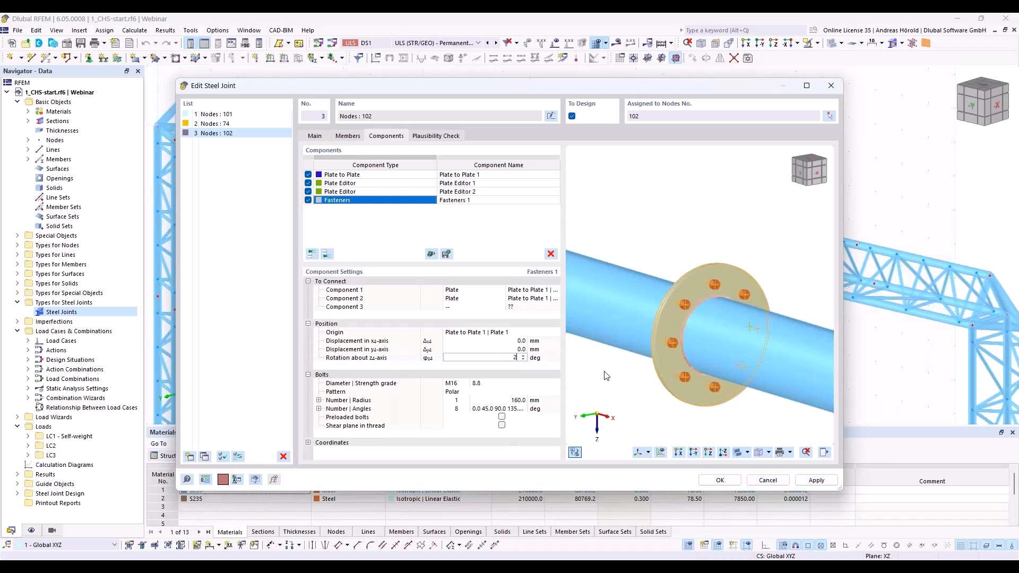
text(2,5)
key(Return)
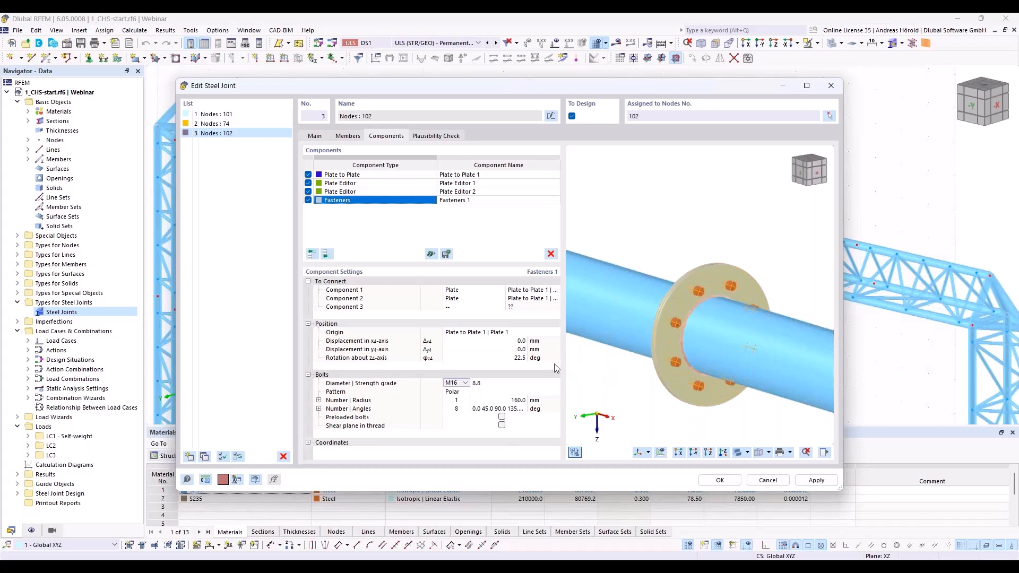
Step: Set the radius of the polar bolt pattern in Fasteners 1 to 170 mm
click(511, 402)
text(1700)
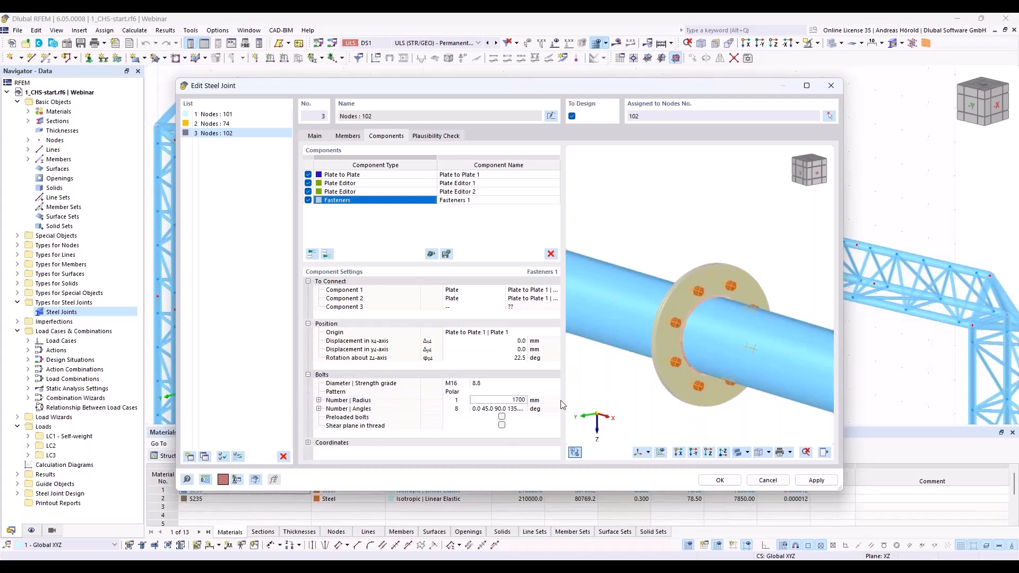
key(BackSpace)
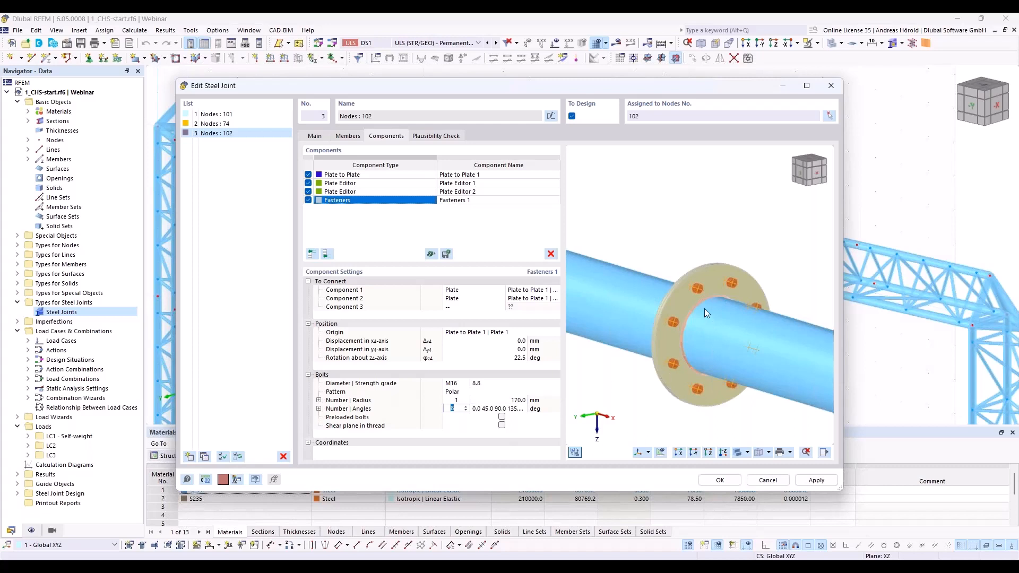
Step: Add a Plate stiffening component to node 102's joint after the fasteners
mouse_move(705, 308)
ctrl+middle_down()
mouse_move(687, 306)
mouse_move(695, 299)
ctrl+middle_up()
scroll(695, 282, up, 2)
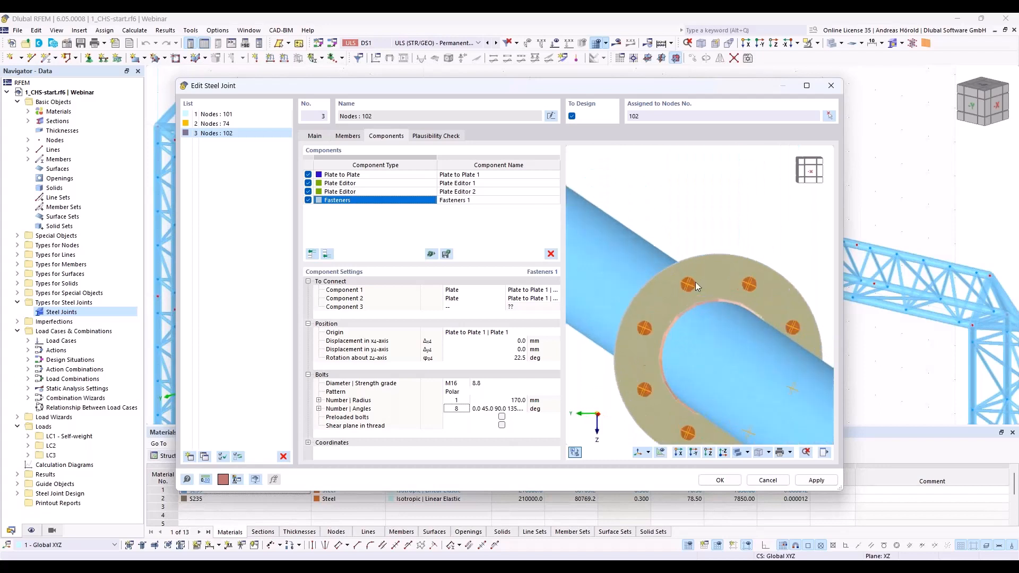
scroll(685, 284, down, 1)
scroll(681, 283, down, 2)
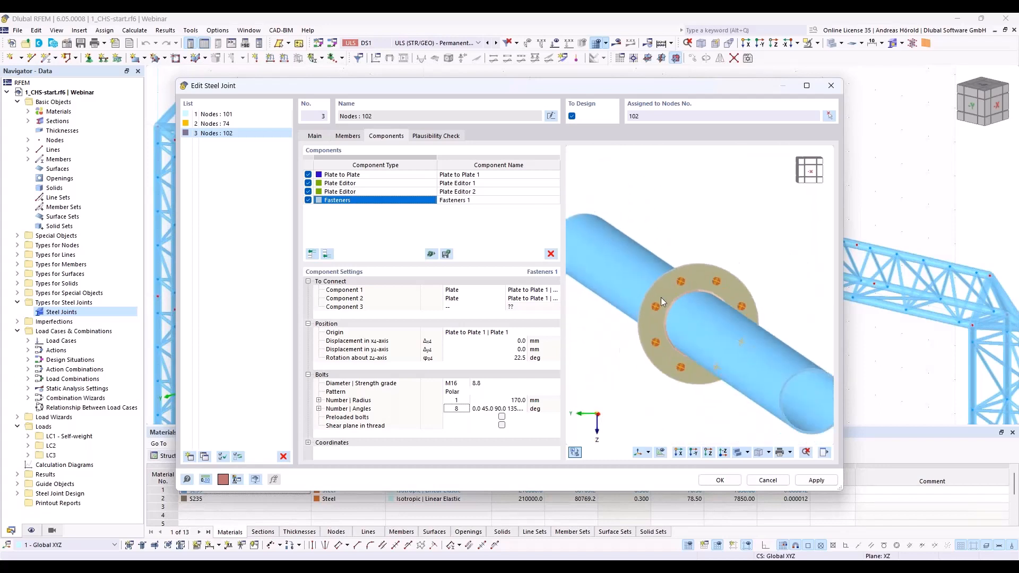
ctrl+middle_drag(635, 352, 696, 356)
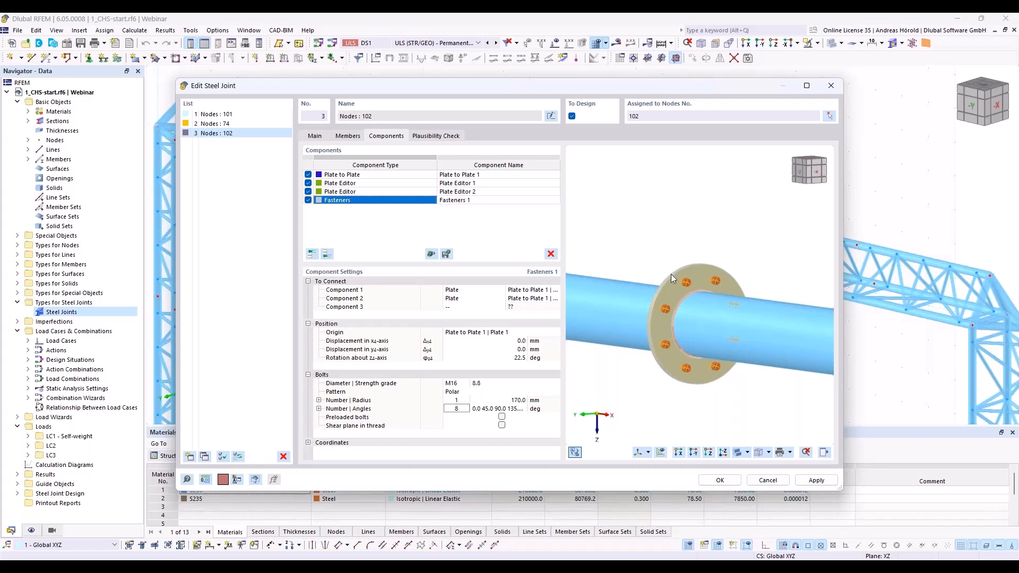
click(327, 255)
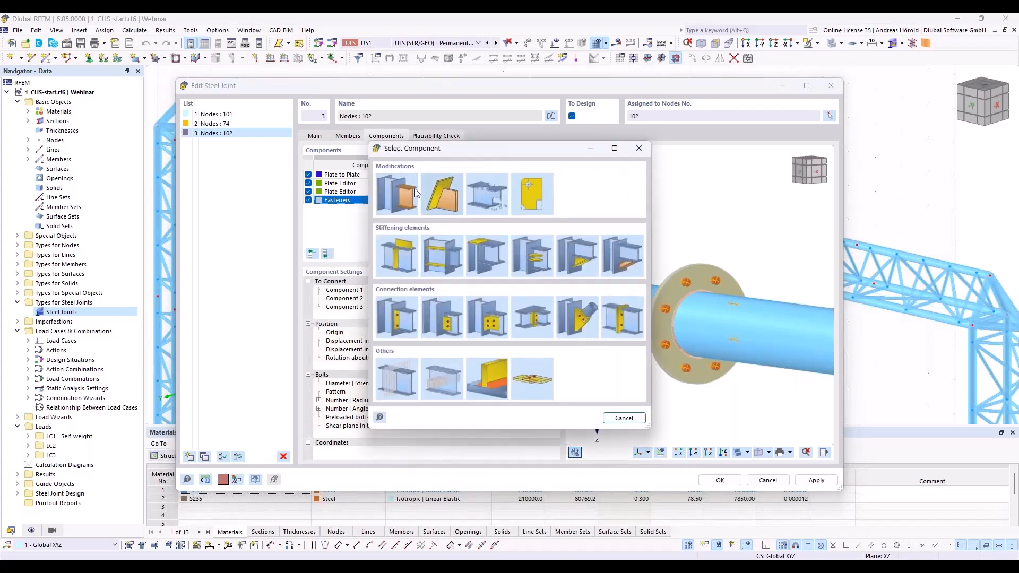
click(394, 254)
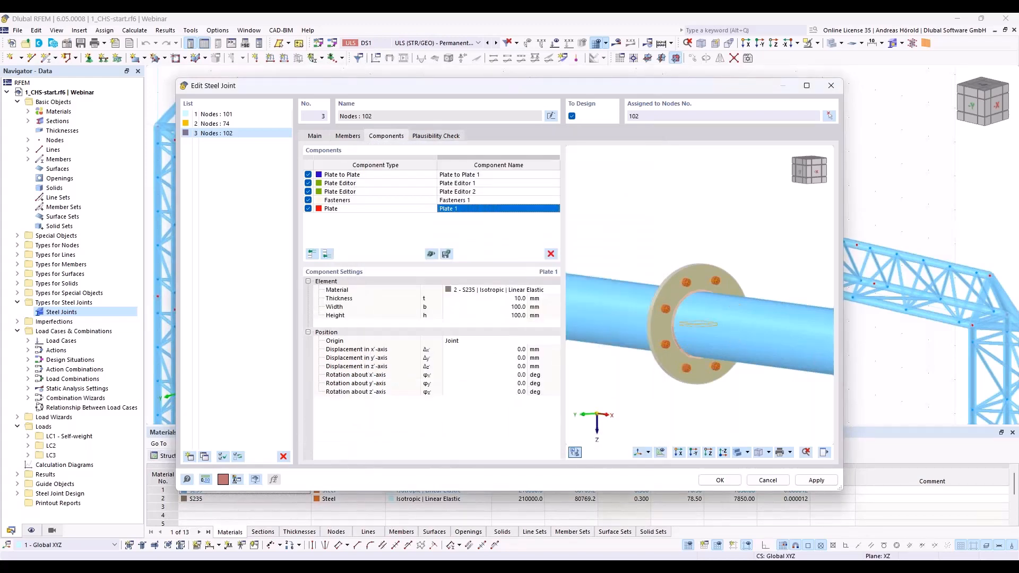
Step: Set the width of Plate 1 to 150 mm and its height to 90 mm
click(515, 307)
text(1500)
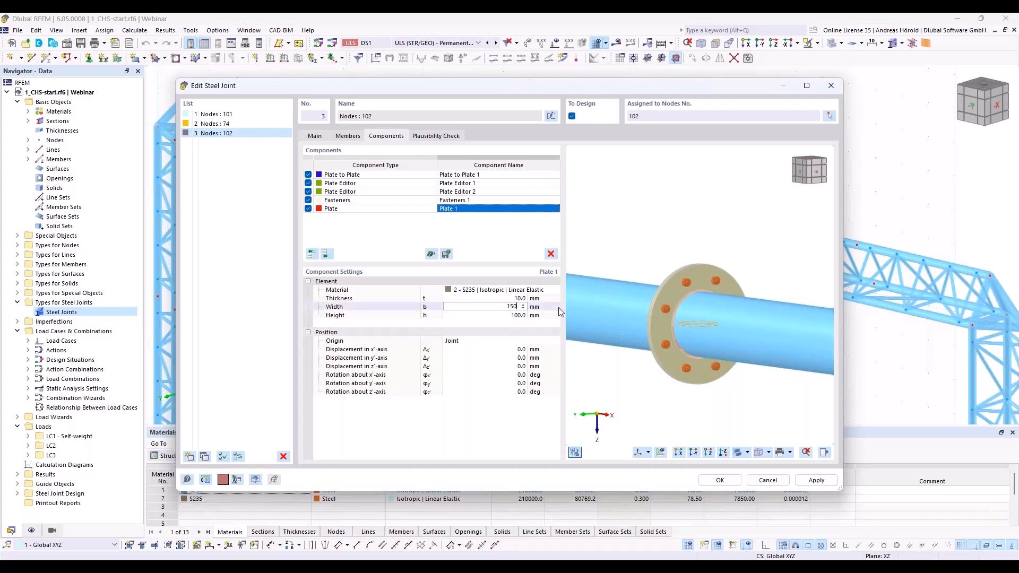
click(514, 315)
text(90)
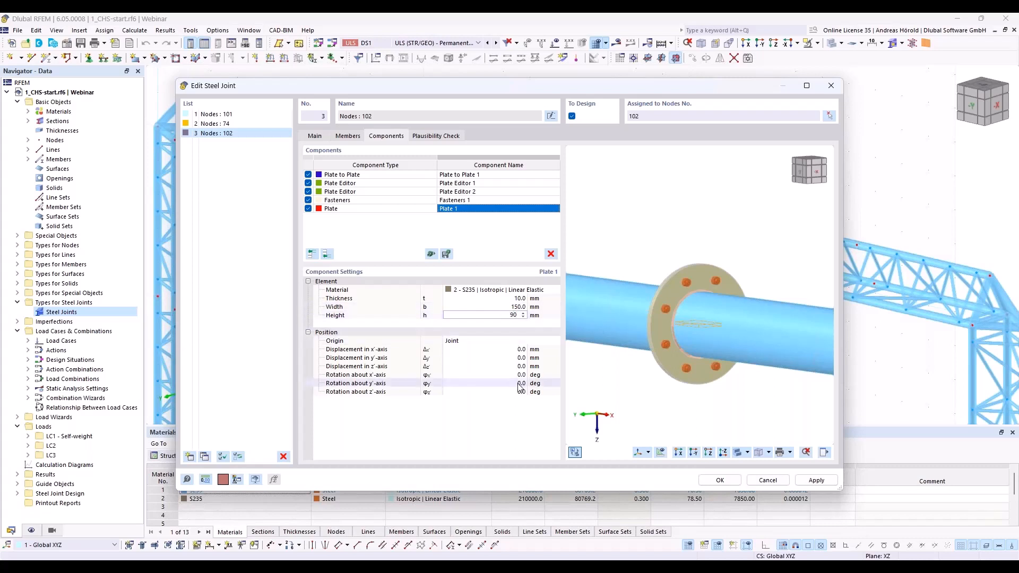
Step: Set the position origin of Plate 1 to Member, referencing Member 1
click(474, 342)
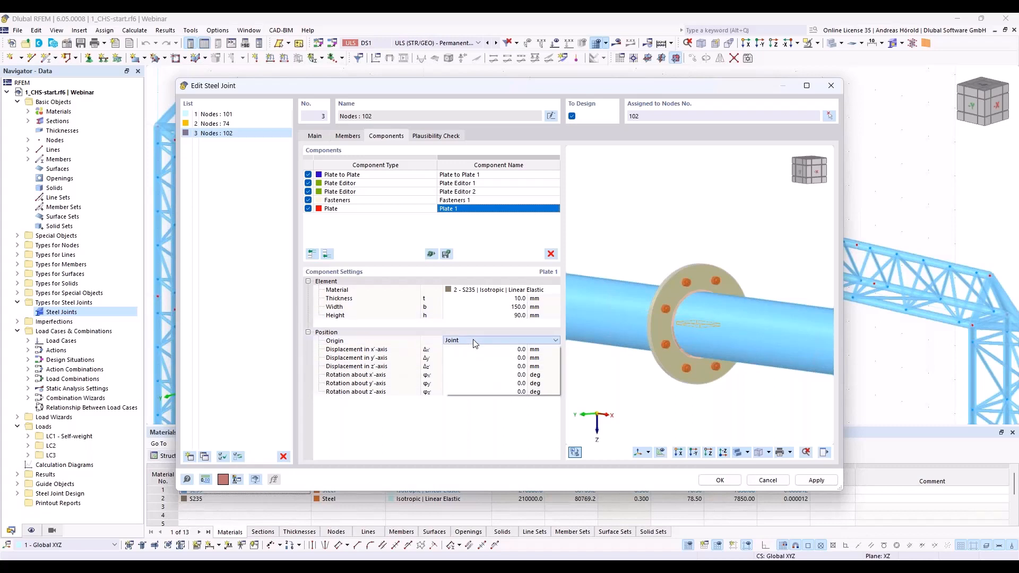
click(474, 343)
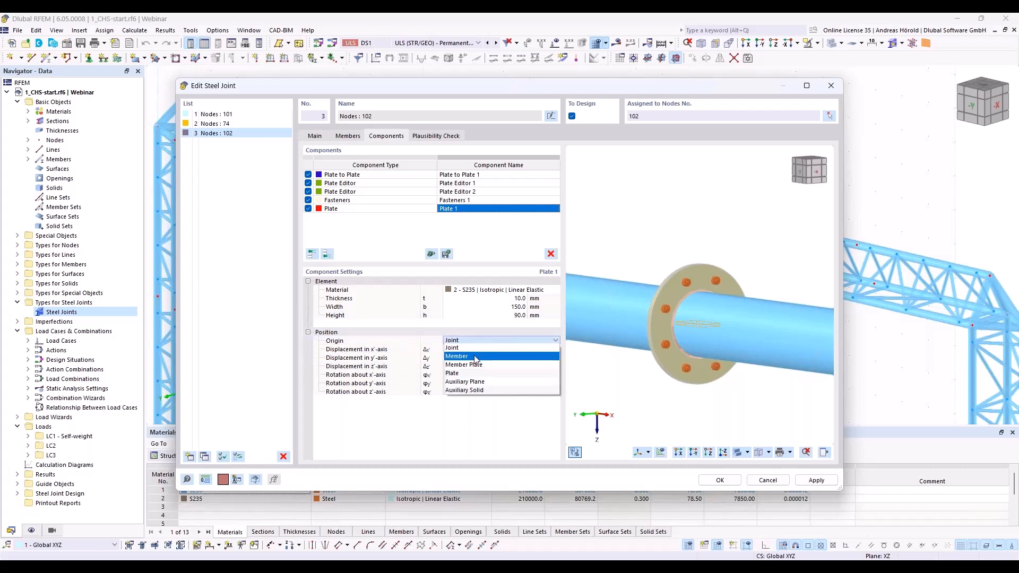
click(475, 359)
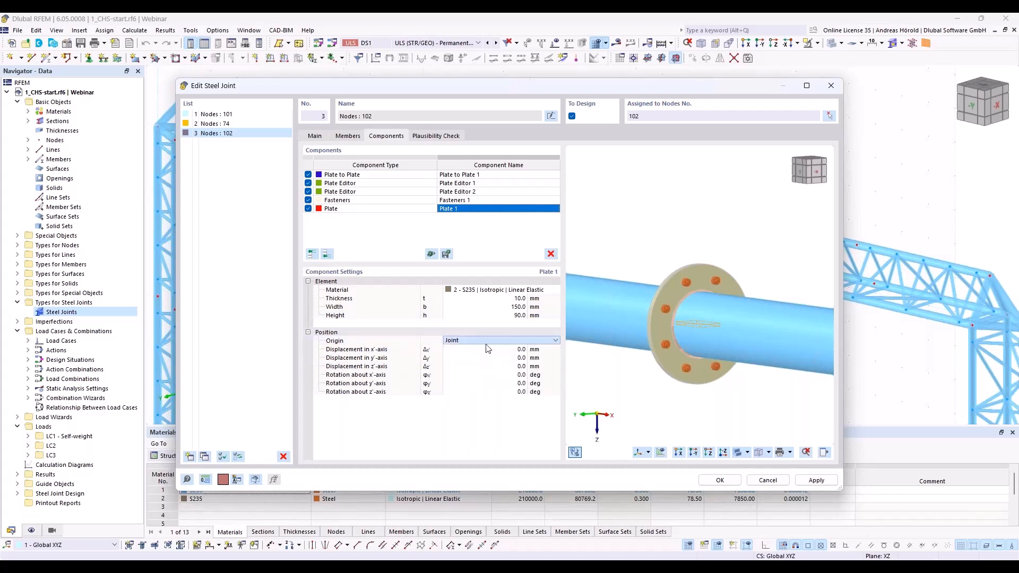
click(546, 341)
click(531, 358)
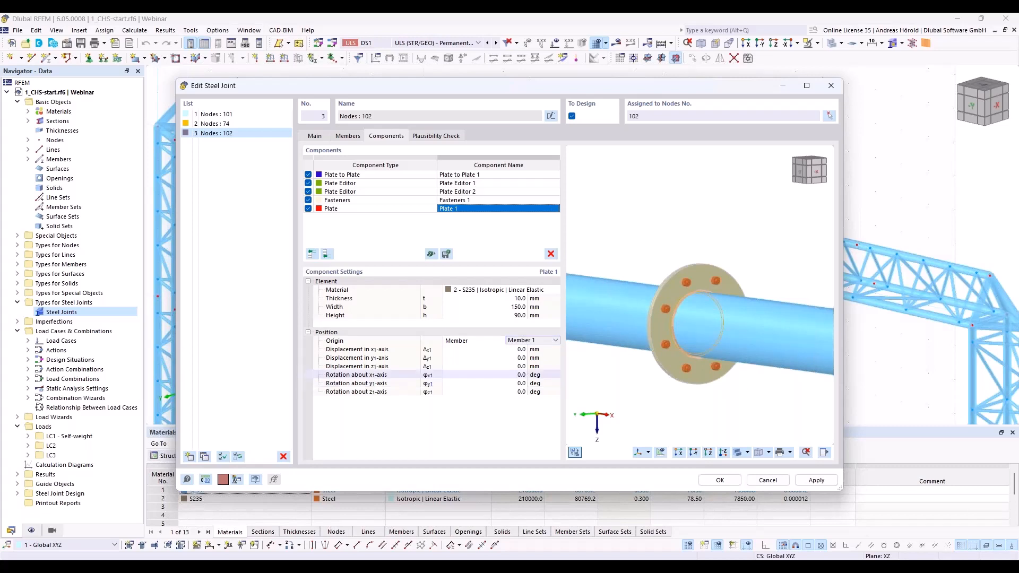
Step: Rotate Plate 1 by 90 degrees about the member's x-axis
click(524, 375)
text(90)
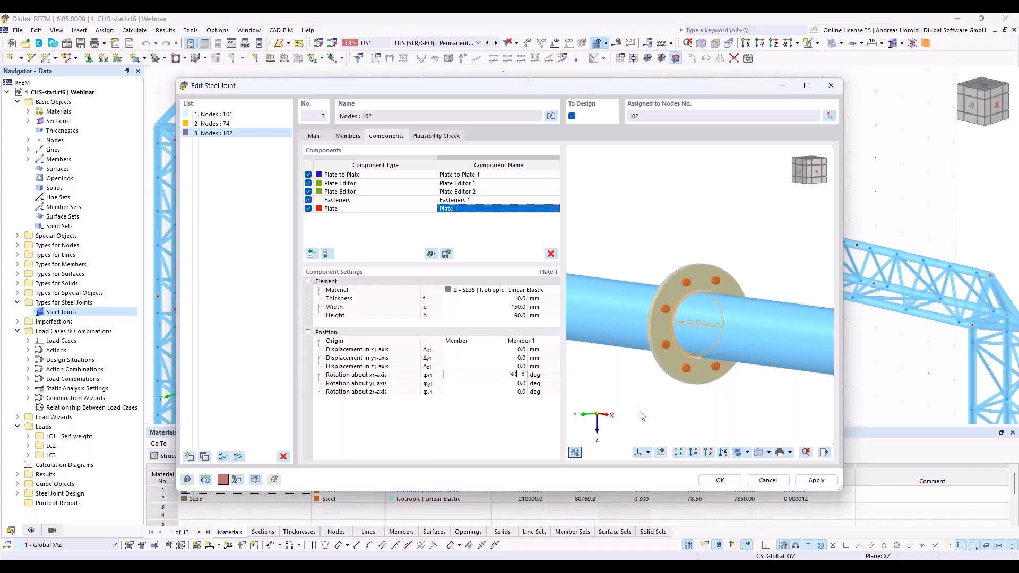
key(Tab)
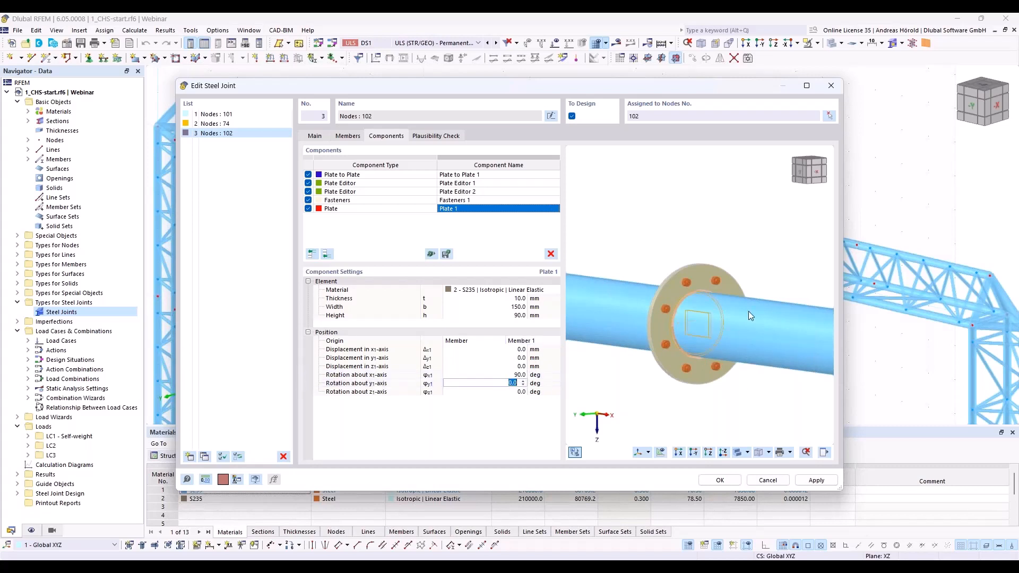
scroll(691, 321, up, 5)
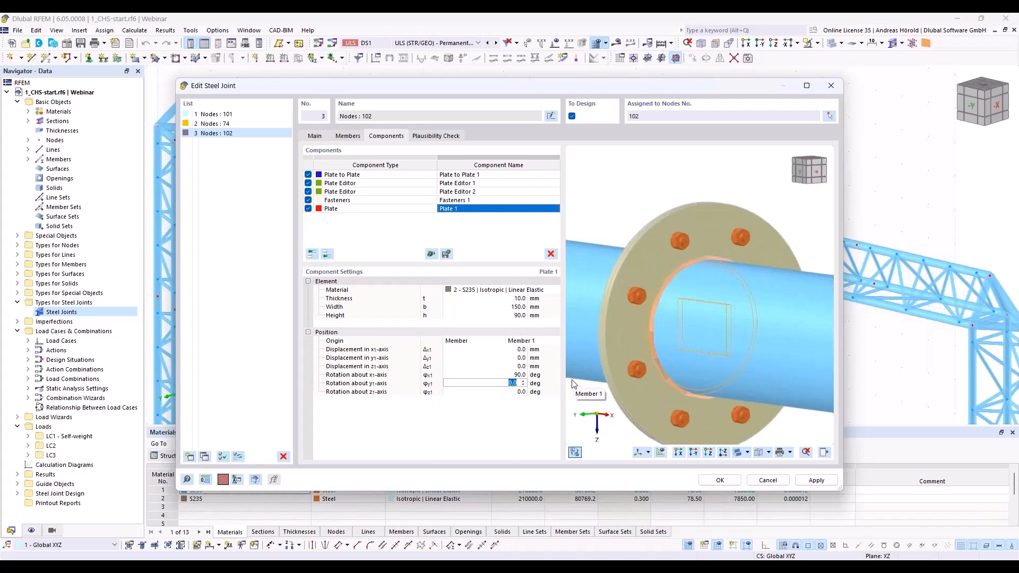
Step: Displace Plate 1 by 85 mm in the x-axis direction of Member 1
key(shift+Tab)
key(shift+Tab)
key(shift+Tab)
key(shift+Tab)
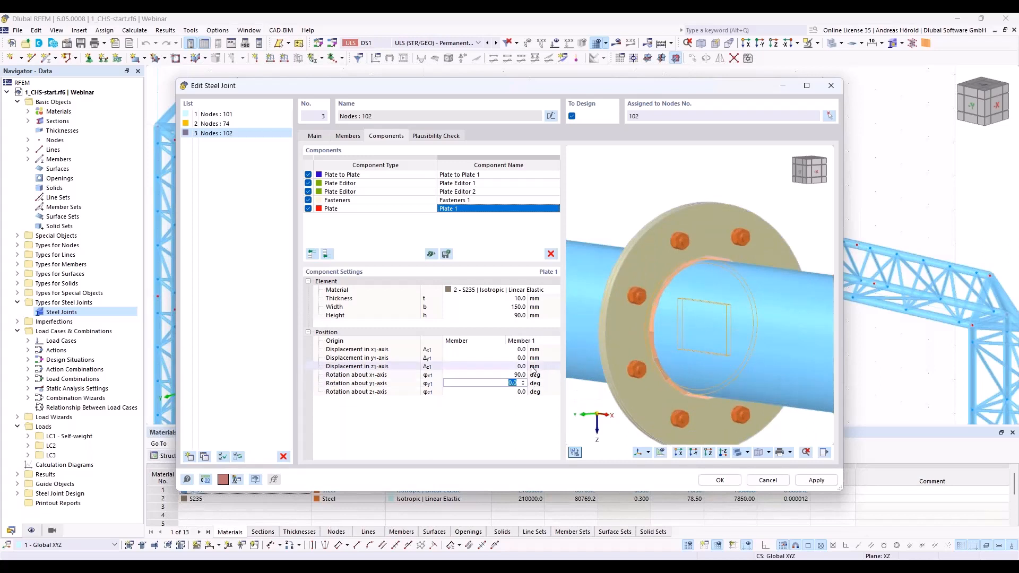
text(85)
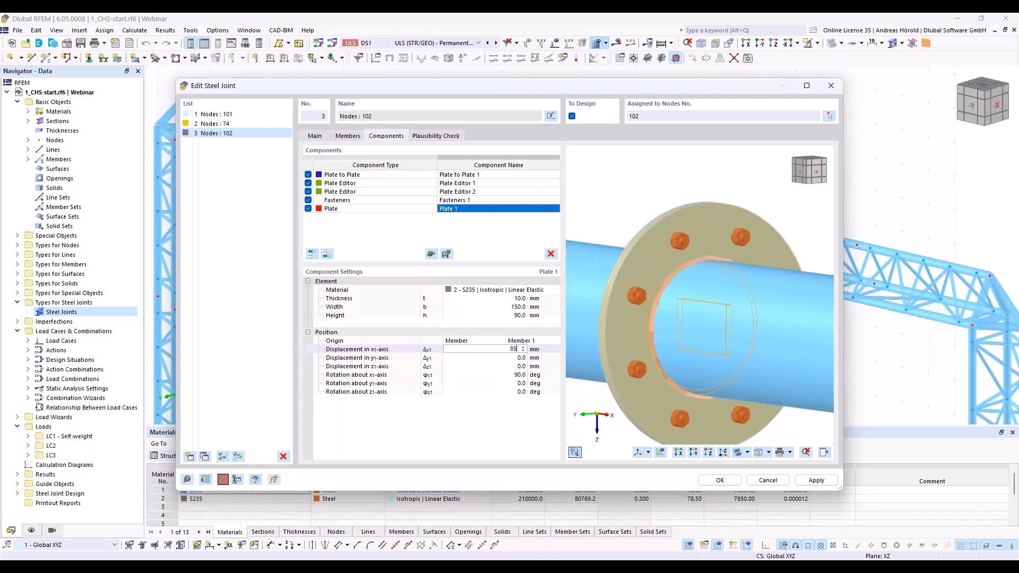
key(Tab)
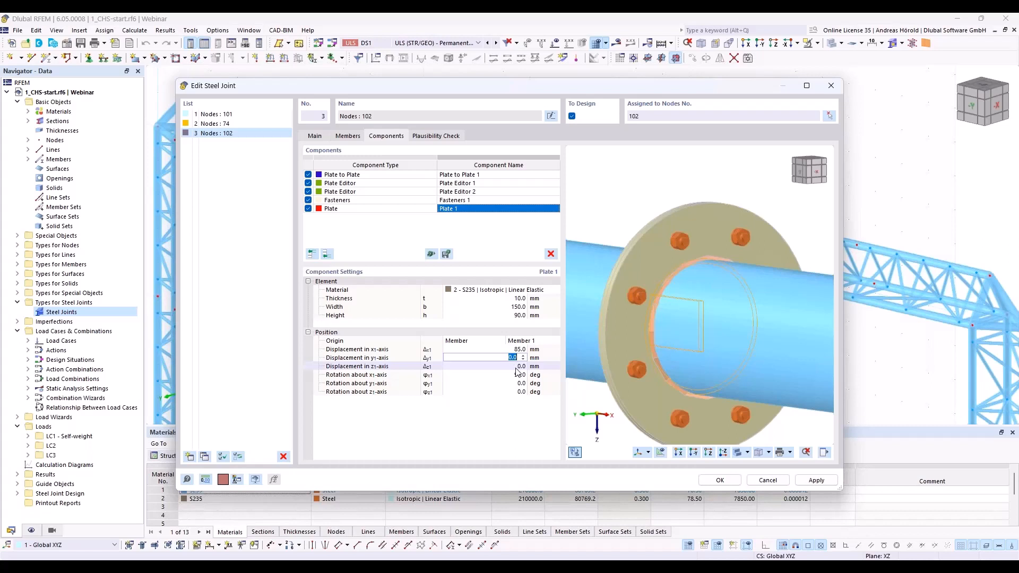
Step: Displace Plate 1 by -160 mm in the z-axis direction and check its position against the tube and flange
key(Tab)
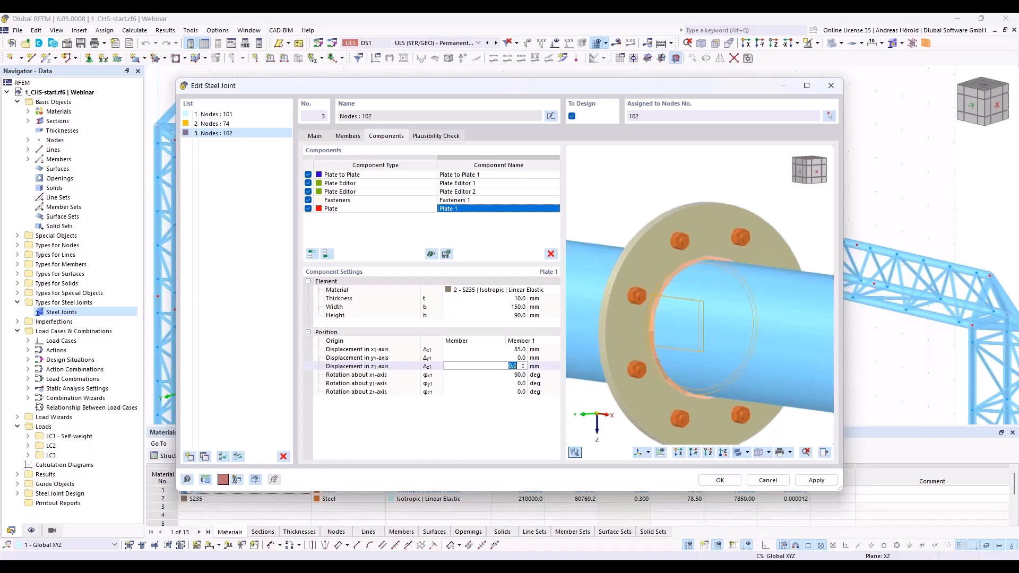
text(160)
key(Tab)
ctrl+middle_drag(600, 390, 756, 383)
scroll(664, 270, up, 5)
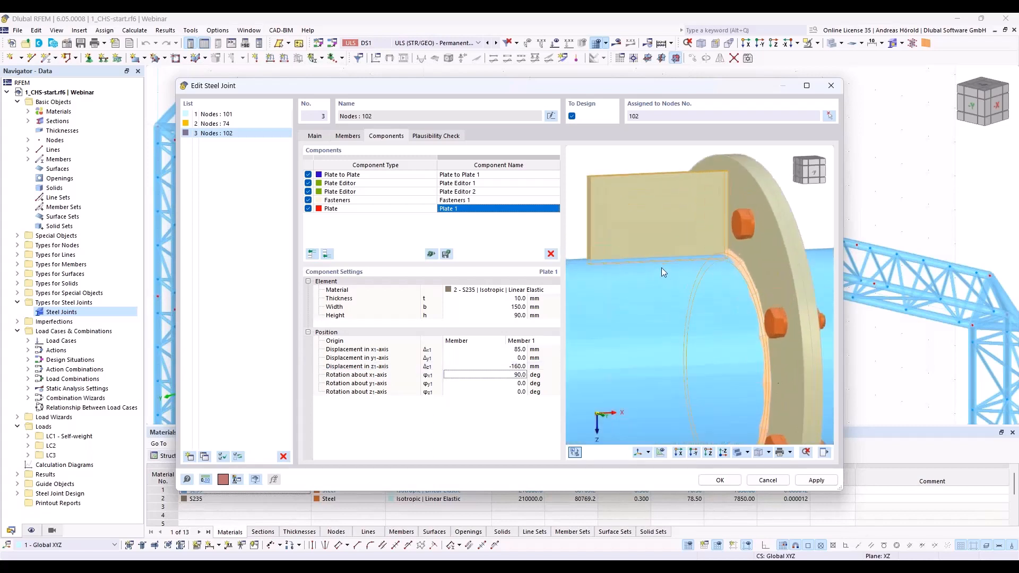
scroll(661, 268, down, 5)
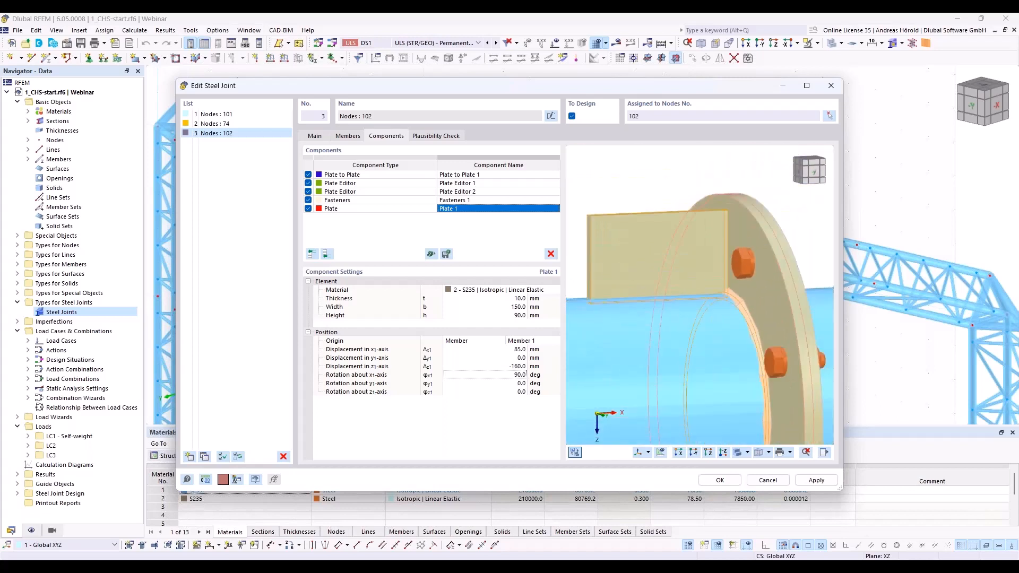
scroll(662, 267, down, 2)
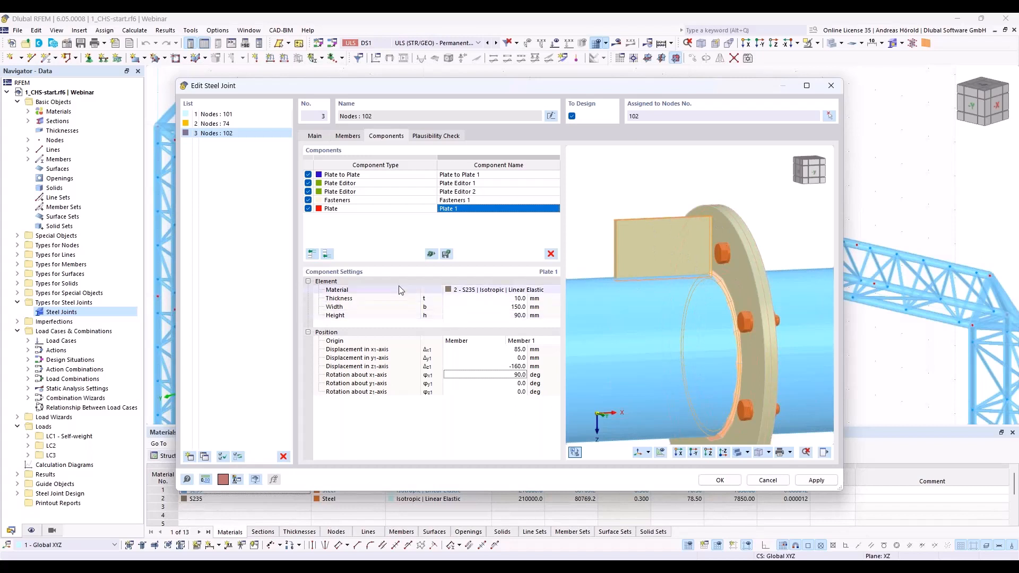
Step: Add a Plate Cut component at the end that cuts Plate 1 by the flange plate Plate to Plate 1 | Plate 1
click(327, 255)
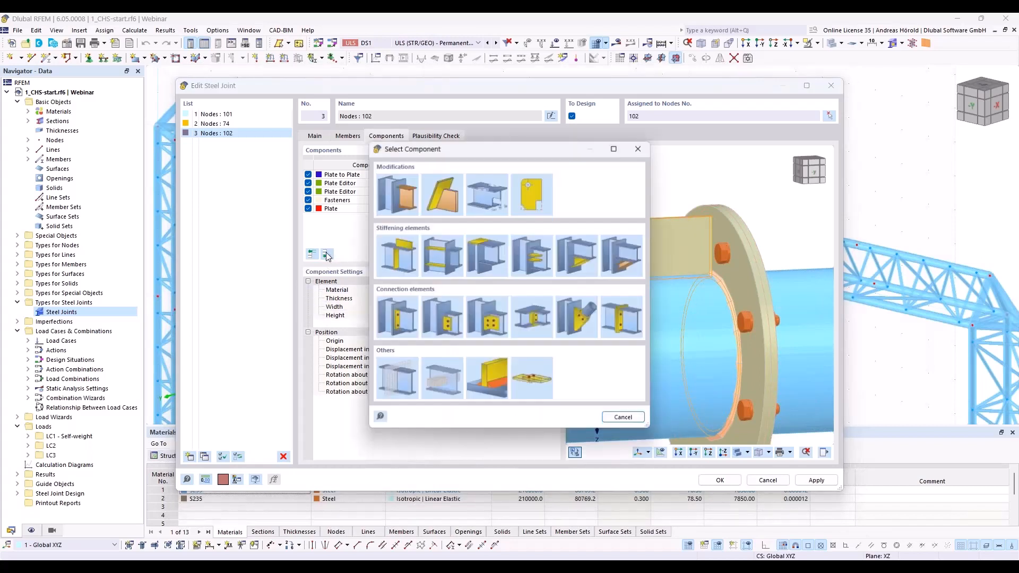
double_click(438, 200)
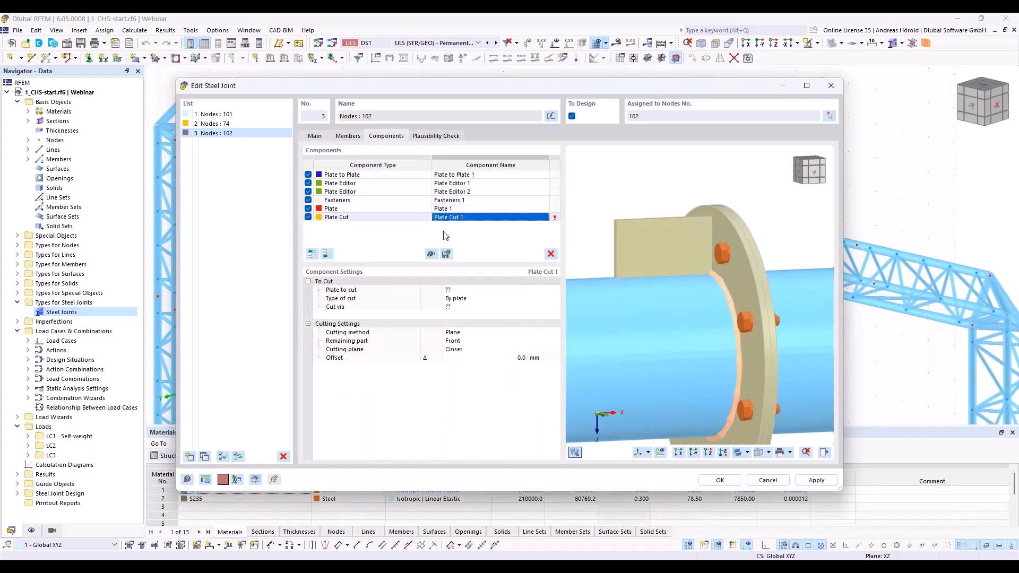
click(478, 290)
click(480, 290)
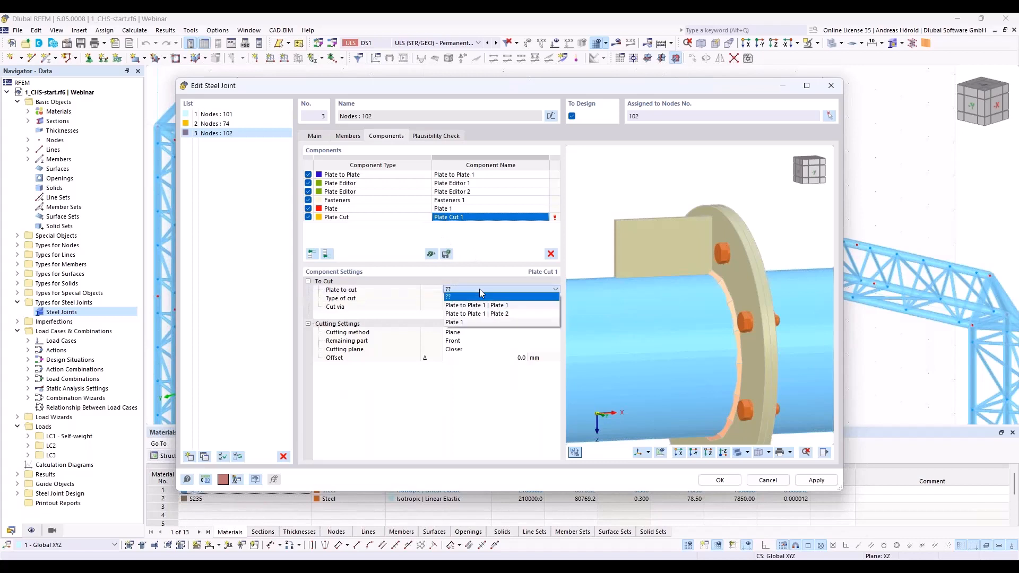
click(478, 321)
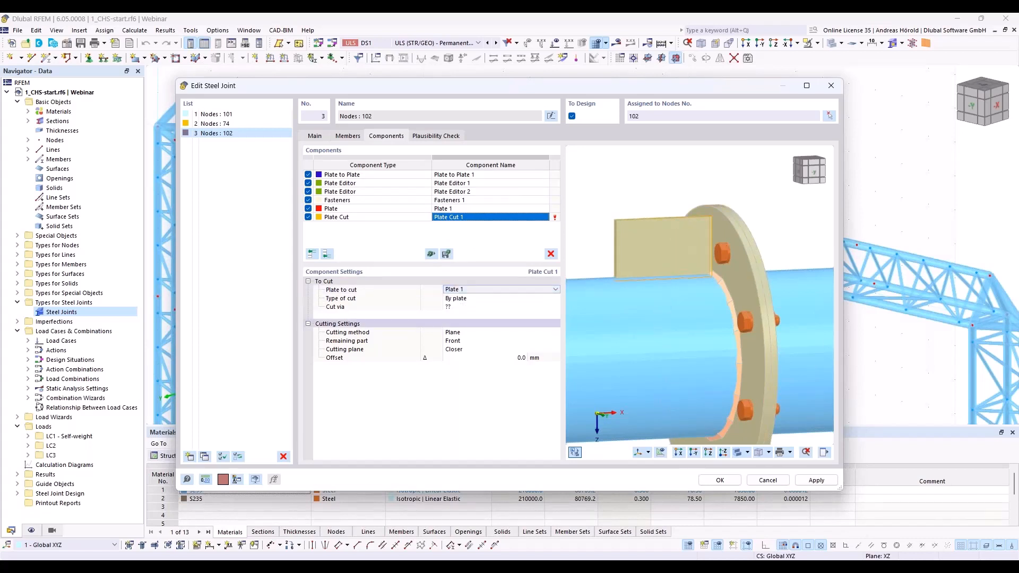
click(477, 308)
click(477, 308)
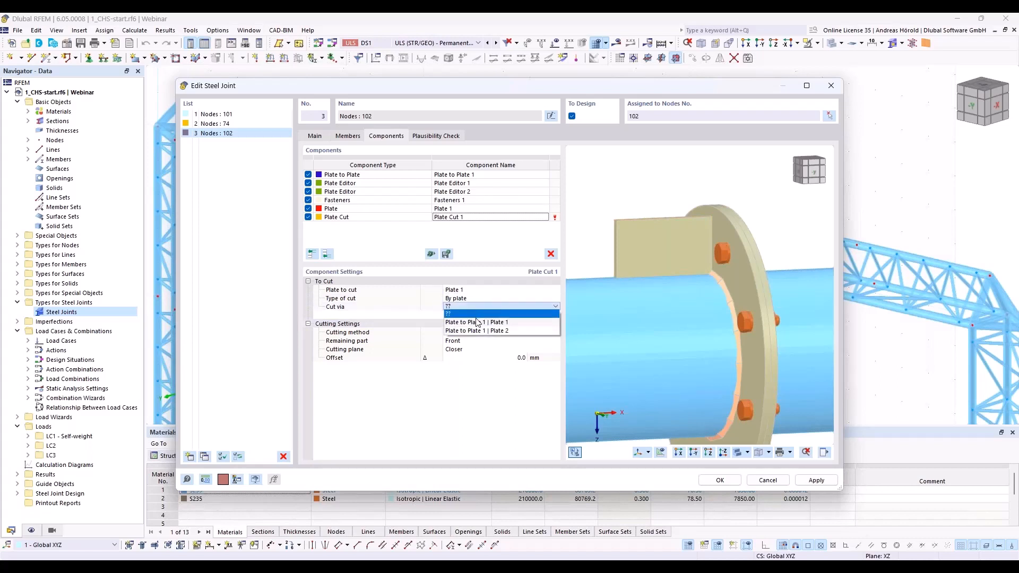
click(477, 322)
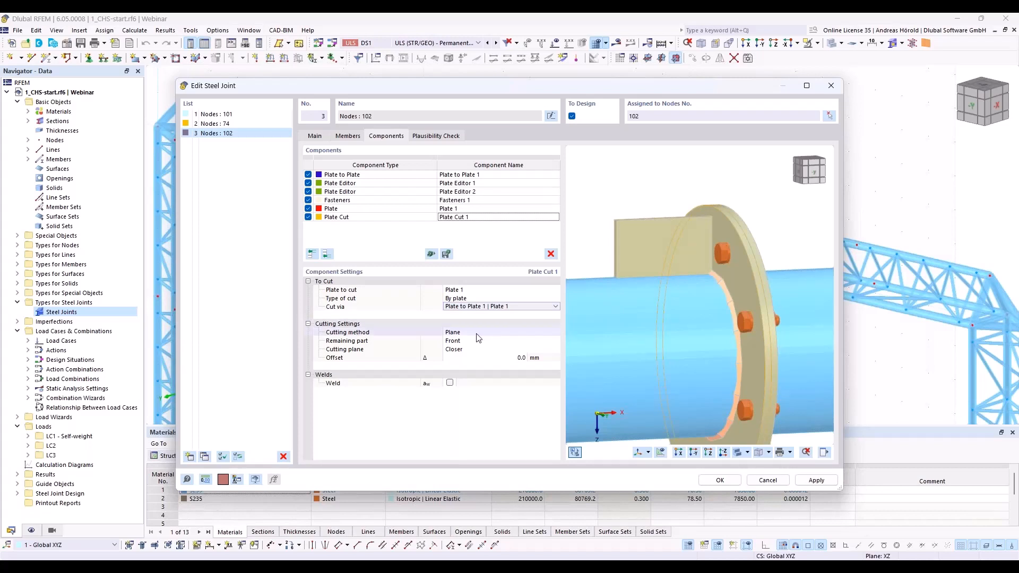
Step: Enable the weld between Plate 1 and the flange in Plate Cut 1 and set its thickness to 4 mm
click(451, 385)
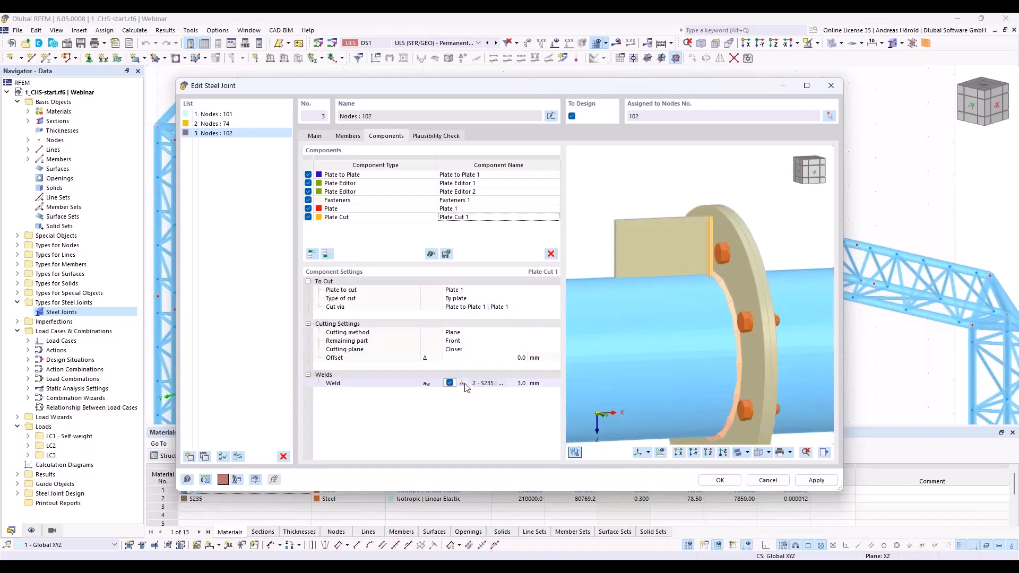
click(524, 385)
text(4)
key(Tab)
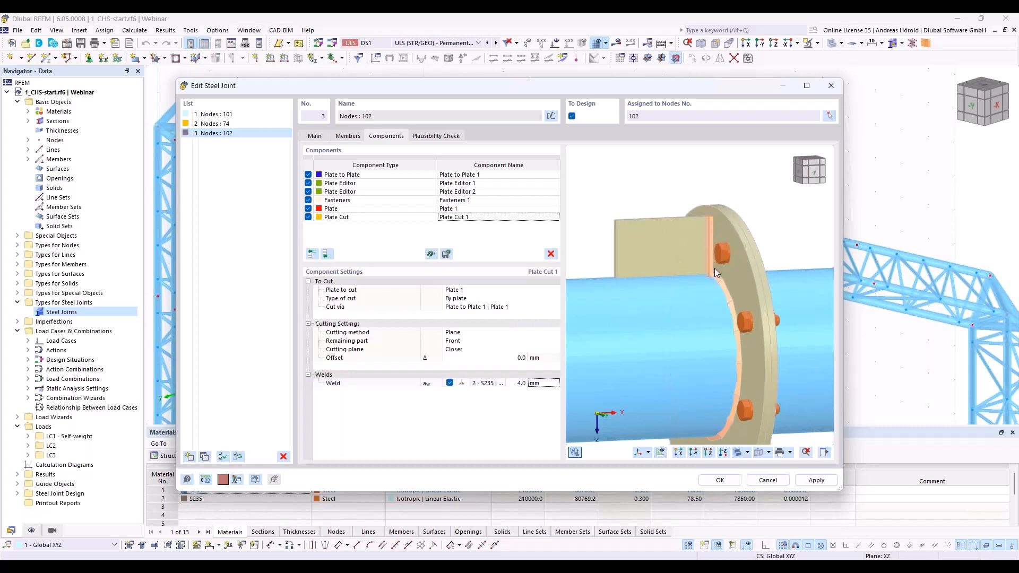
scroll(709, 237, up, 5)
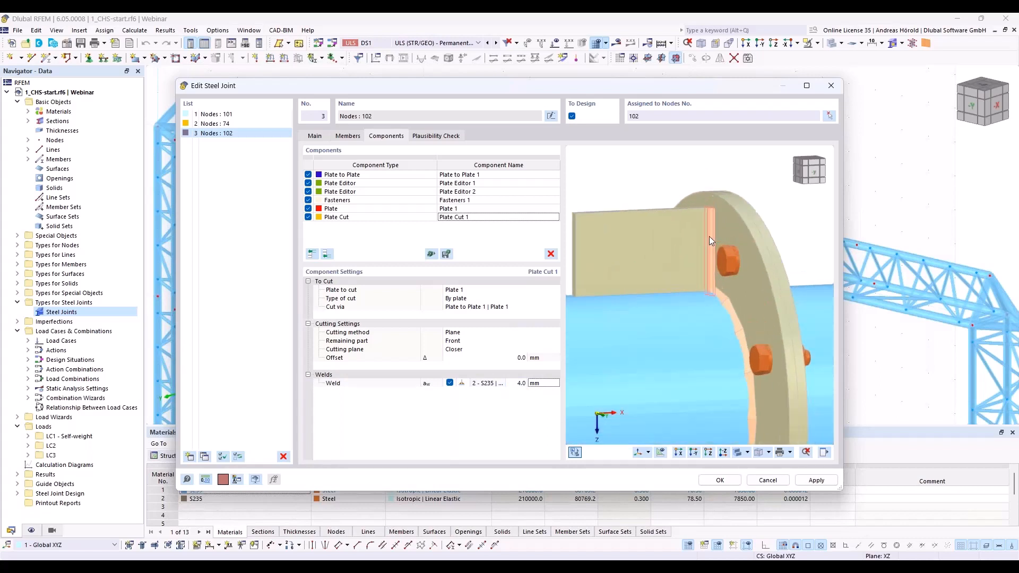
ctrl+middle_drag(703, 227, 730, 237)
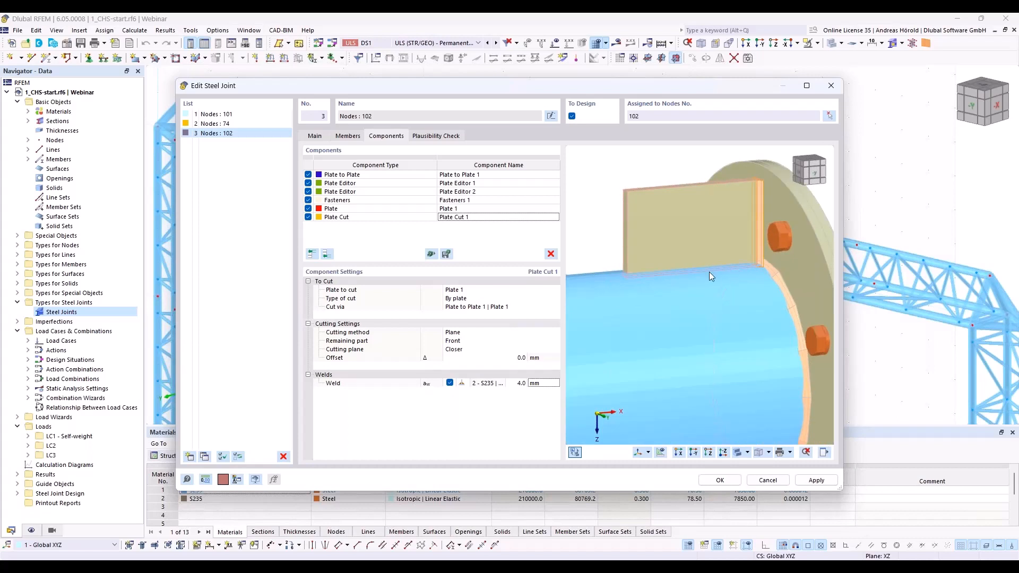
Step: Add a second Plate Cut component at the end with Plate 1 as the plate to cut
click(327, 254)
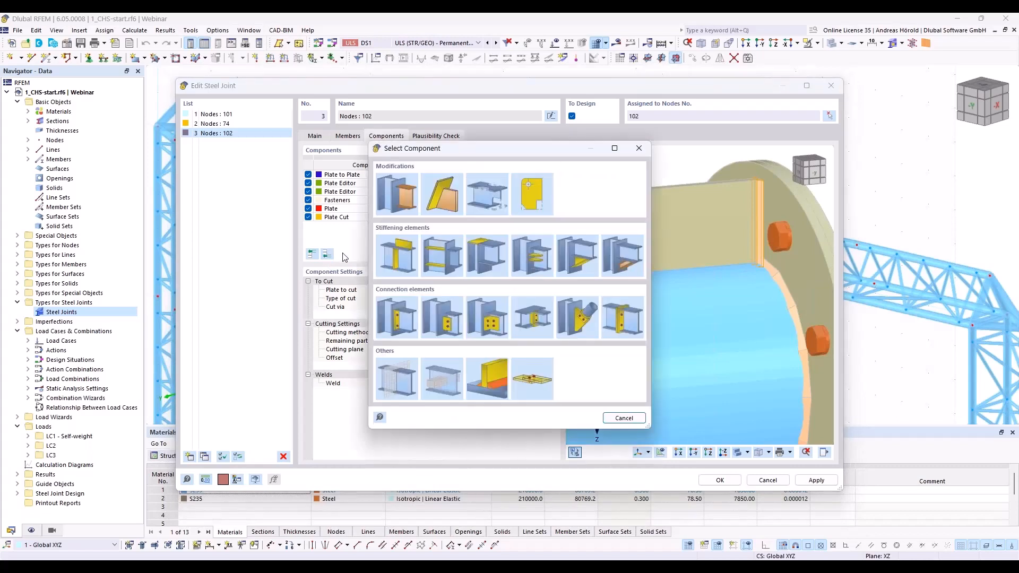
click(452, 186)
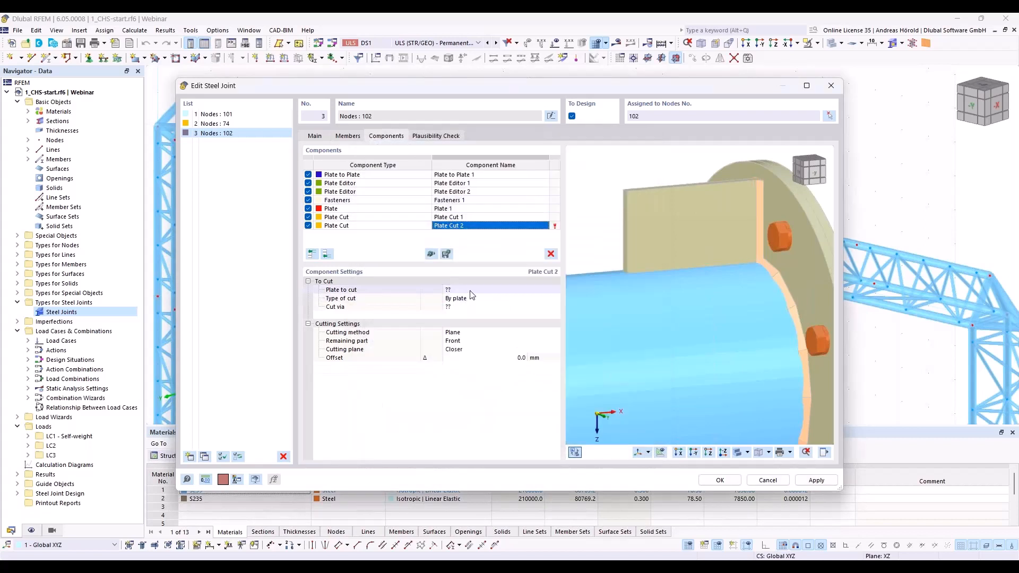
click(471, 291)
click(472, 292)
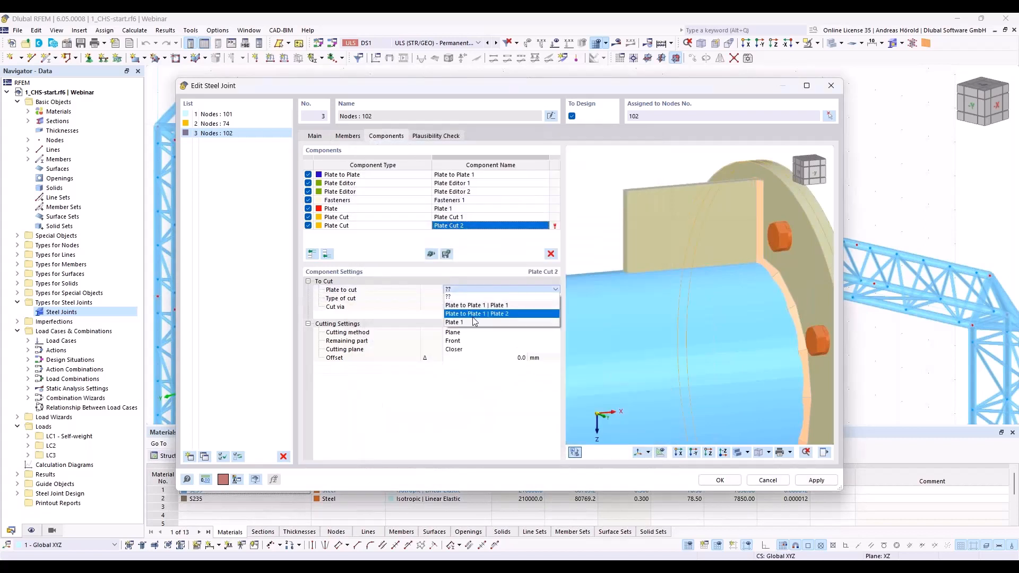
click(475, 323)
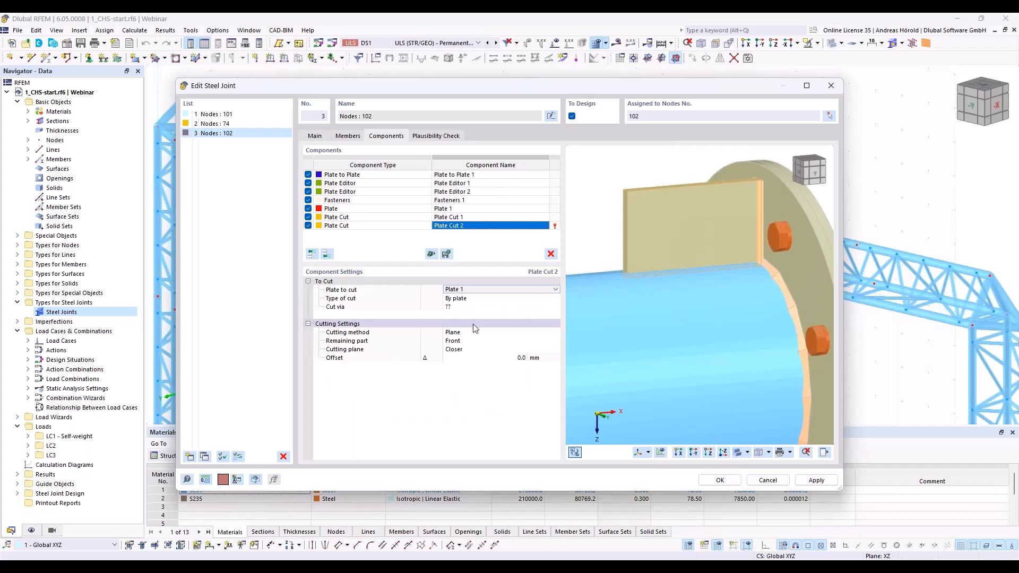
Step: Set the type of cut in Plate Cut 2 to By member and cut via Member 1
click(481, 299)
click(482, 299)
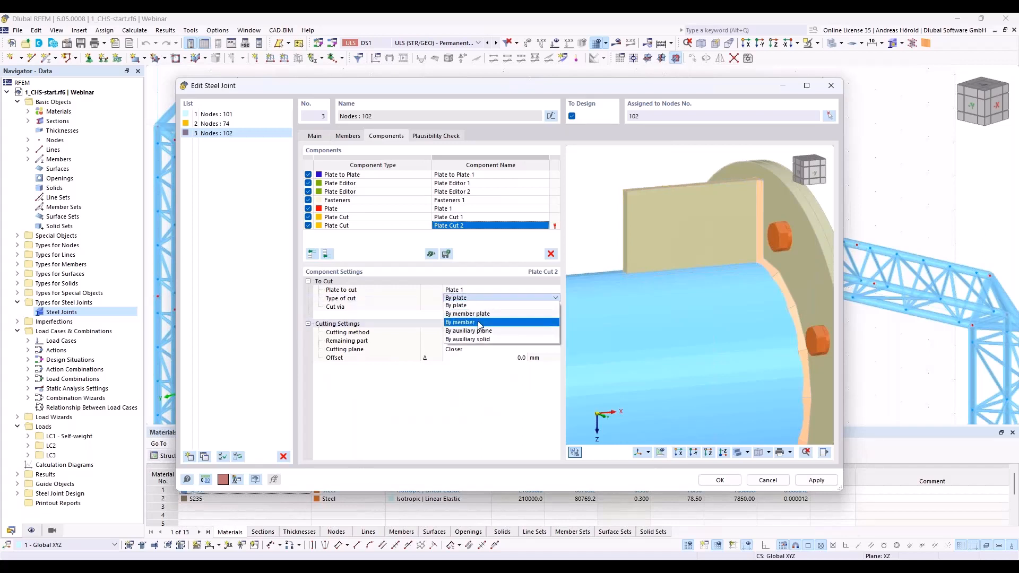
click(480, 323)
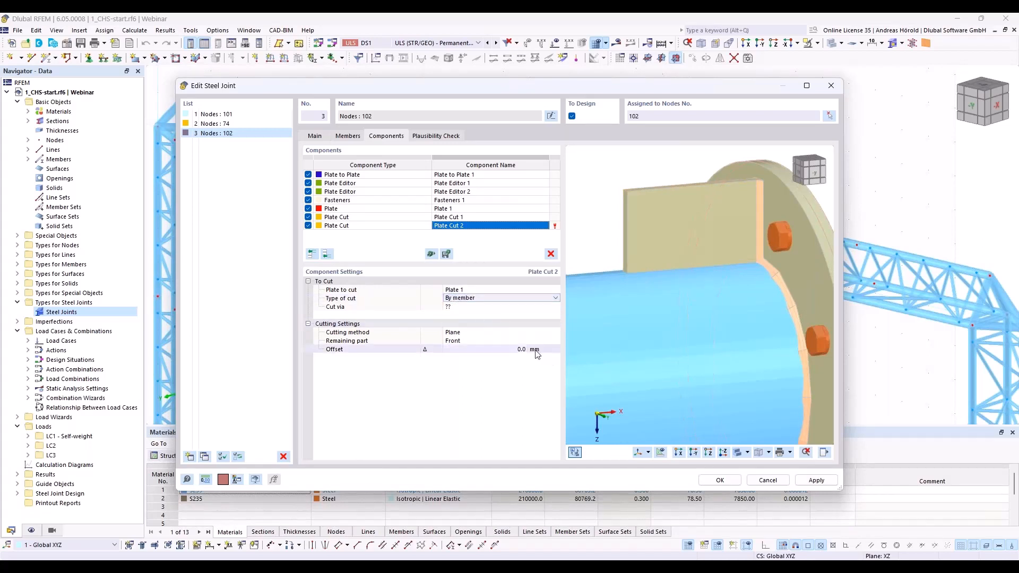
click(478, 308)
click(482, 308)
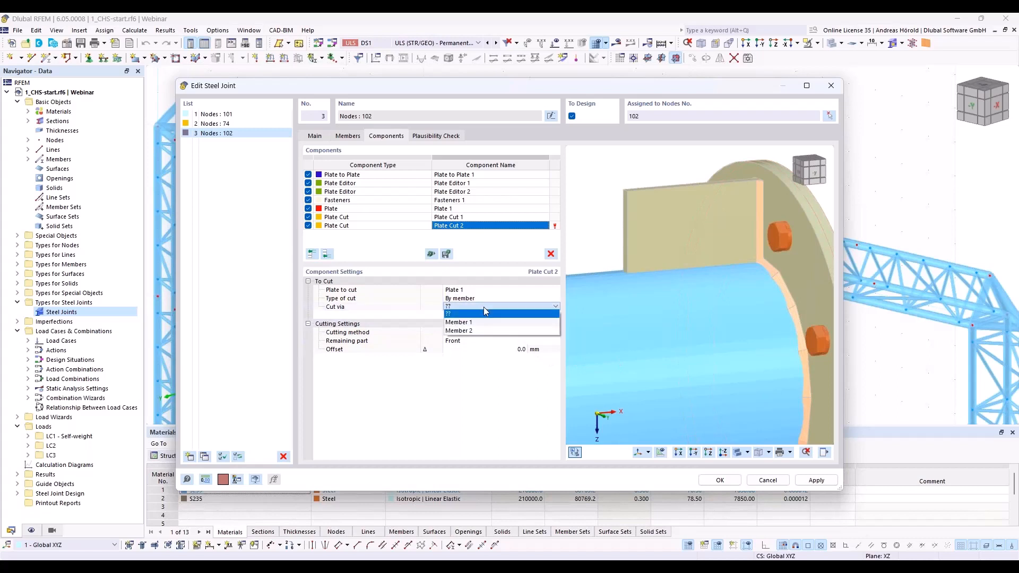
click(482, 323)
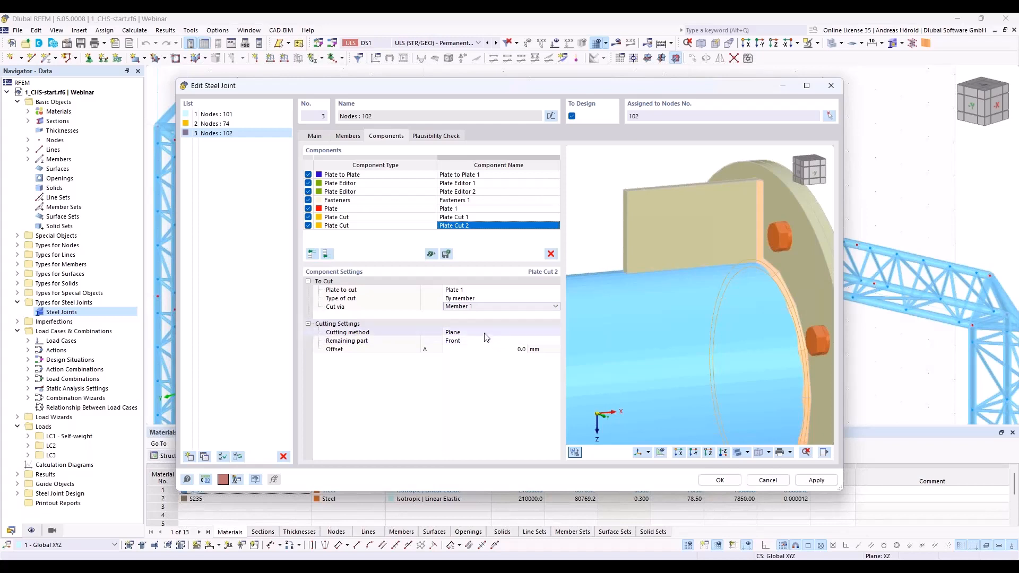
Step: Set the cutting method of Plate Cut 2 to Surface
click(487, 334)
click(486, 332)
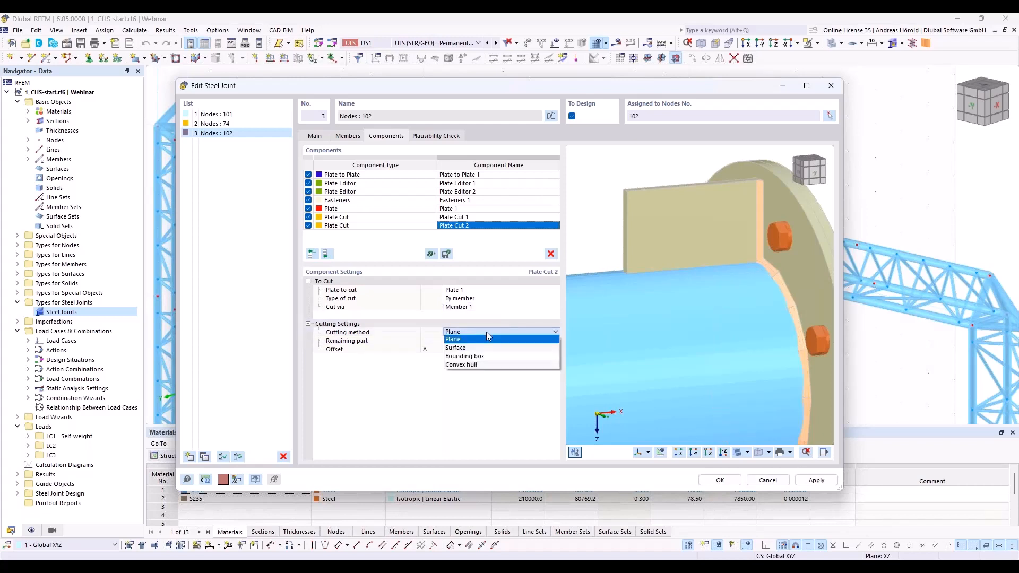
click(485, 348)
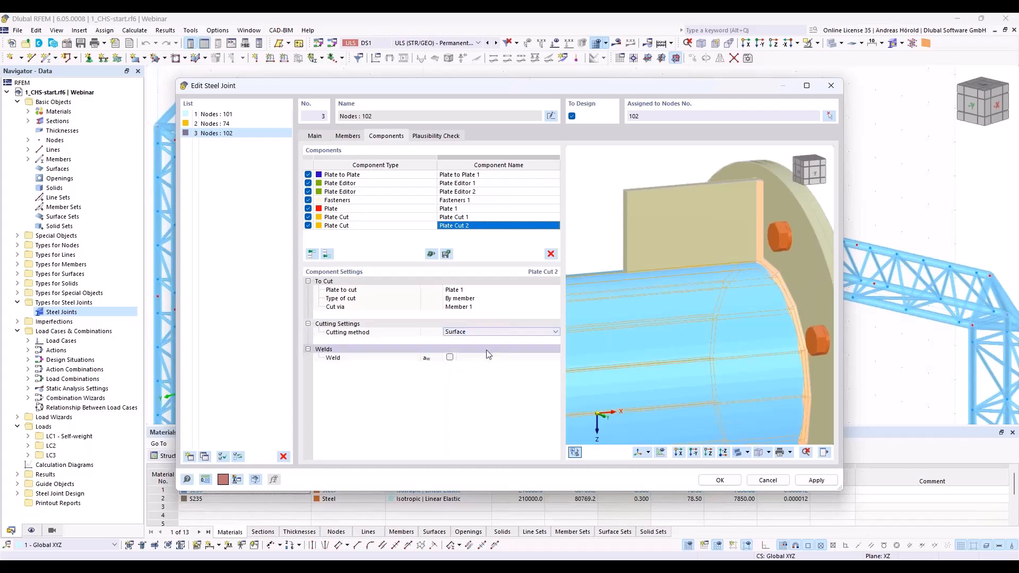
Step: Enable the weld between Plate 1 and the tube in Plate Cut 2 and set its thickness to 4 mm
click(450, 359)
click(450, 358)
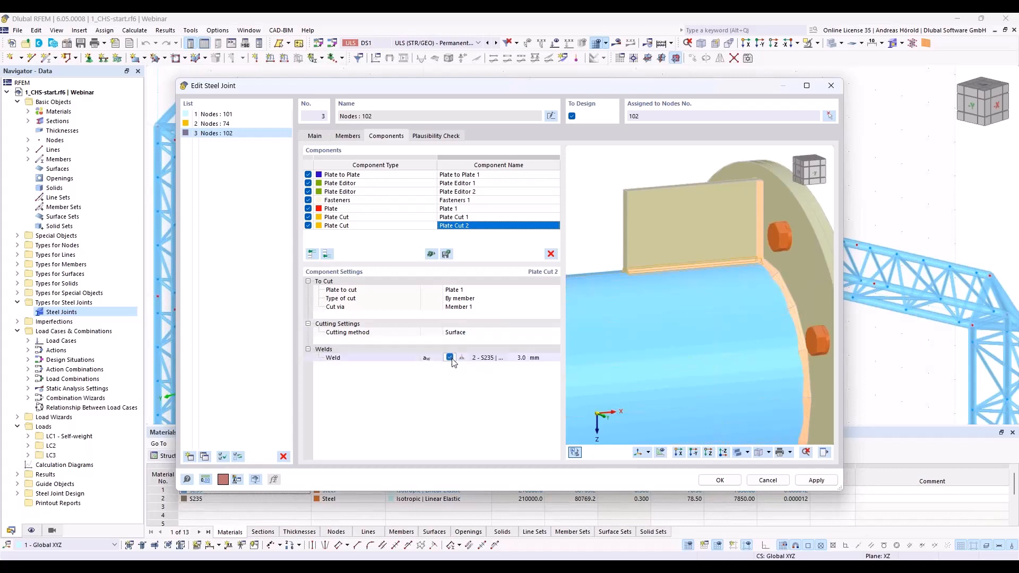
click(522, 359)
text(4)
click(504, 373)
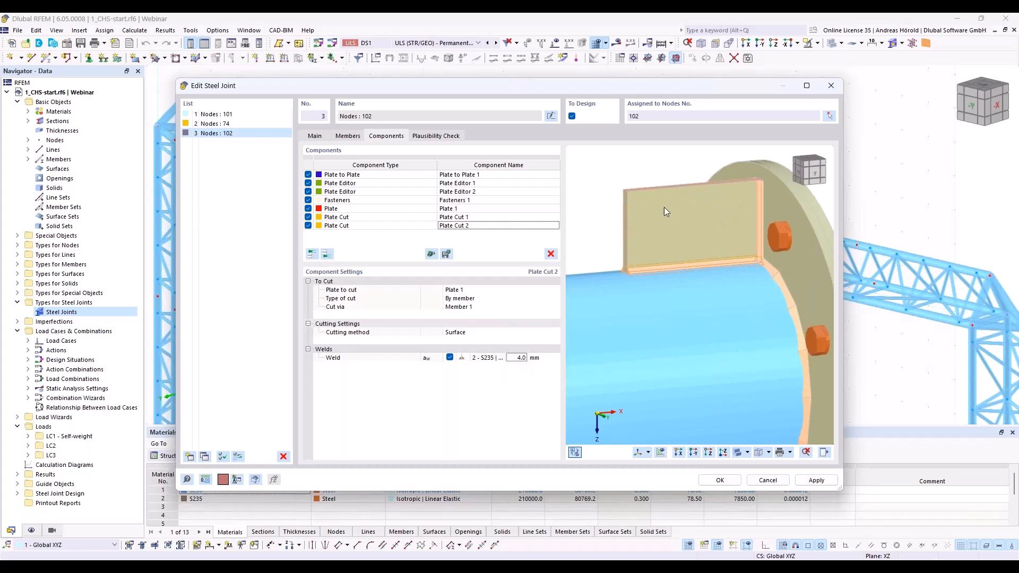
scroll(657, 218, up, 7)
scroll(728, 191, down, 7)
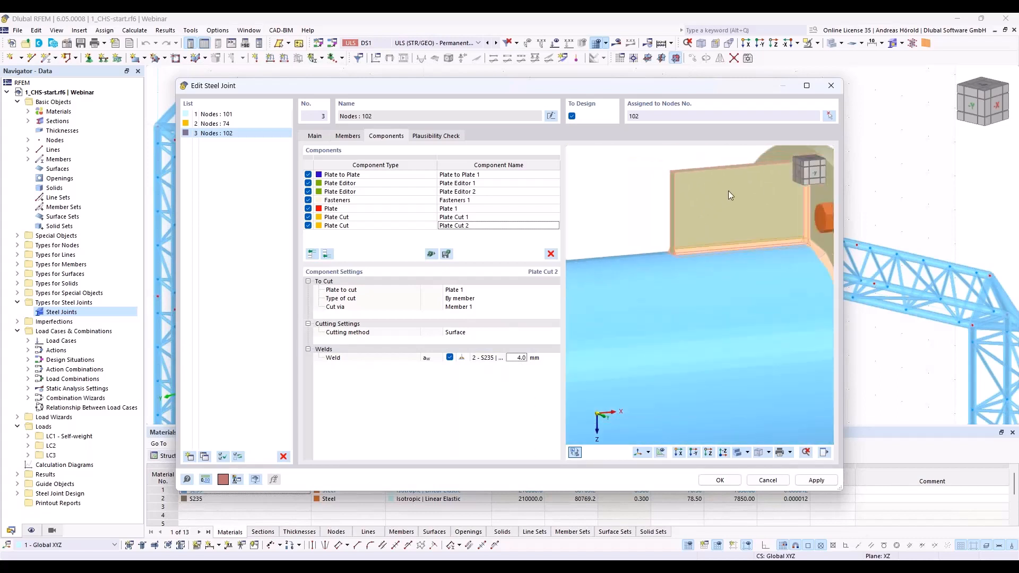
middle_drag(773, 177, 676, 199)
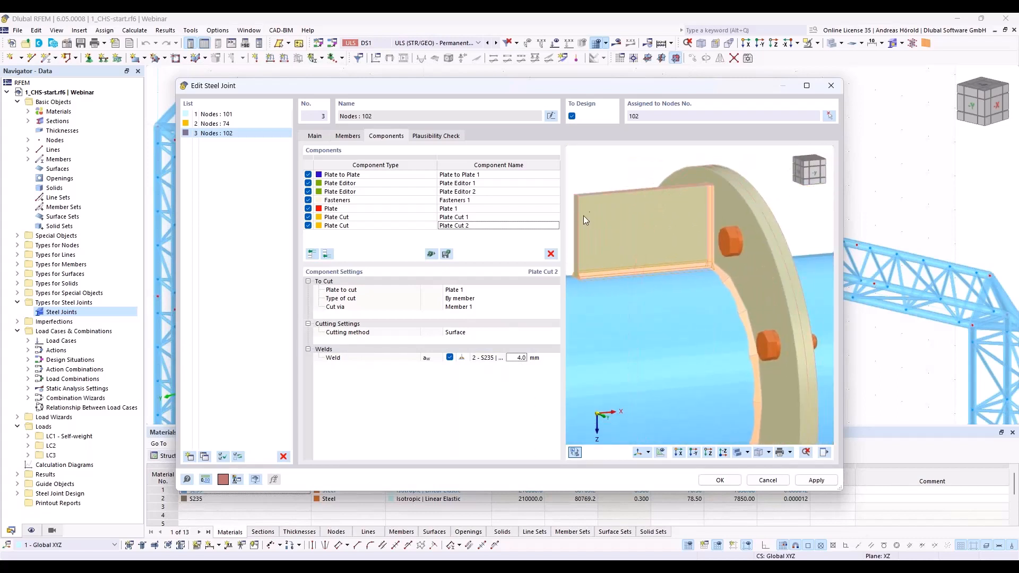
ctrl+middle_drag(603, 170, 734, 181)
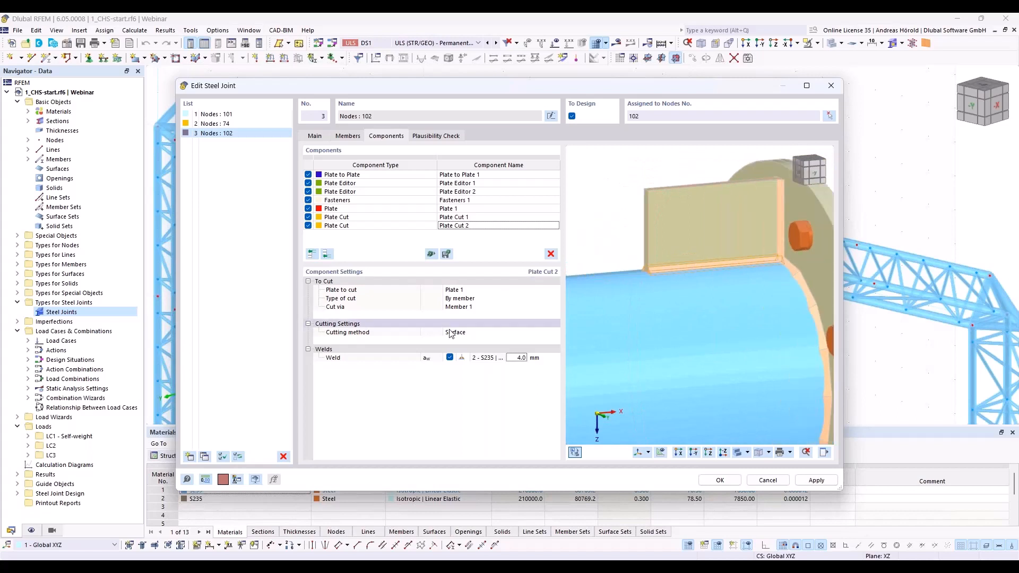
click(327, 254)
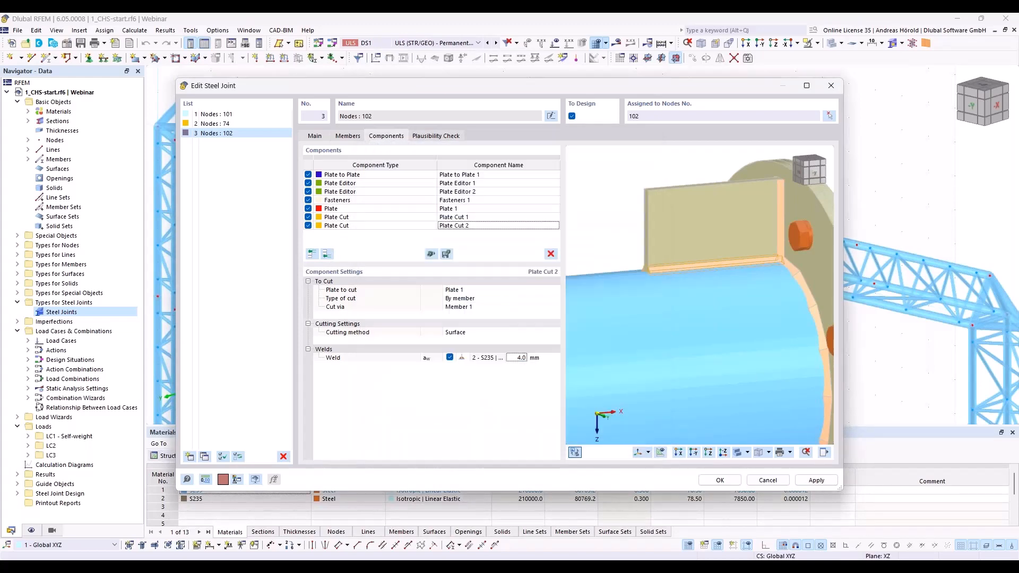
click(442, 194)
click(480, 291)
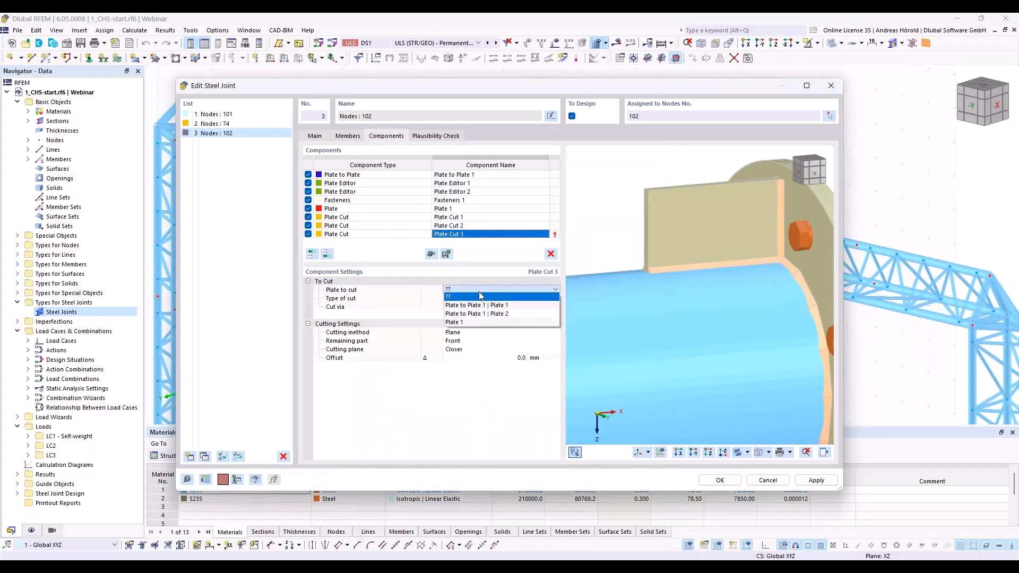
click(477, 319)
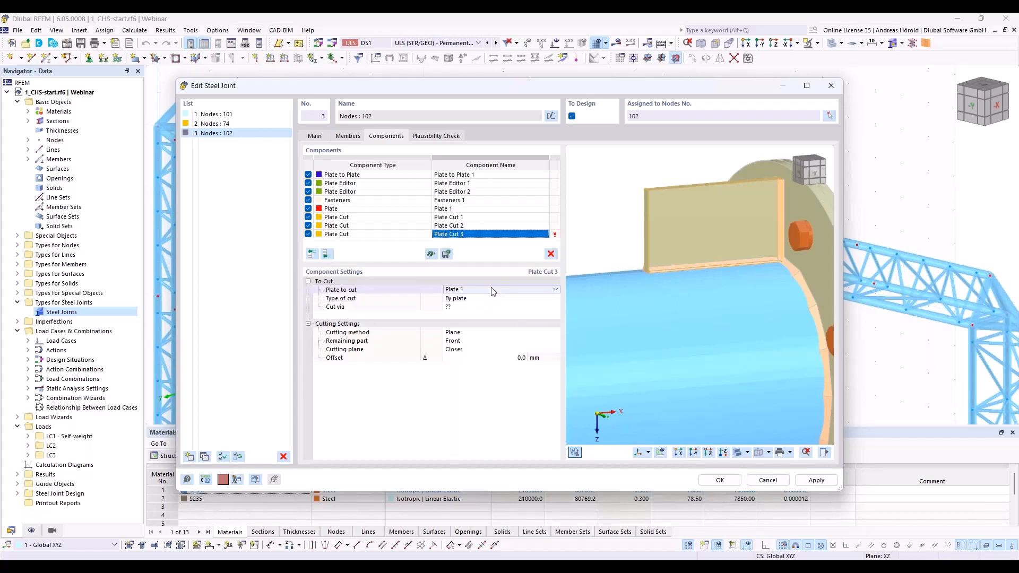
click(550, 256)
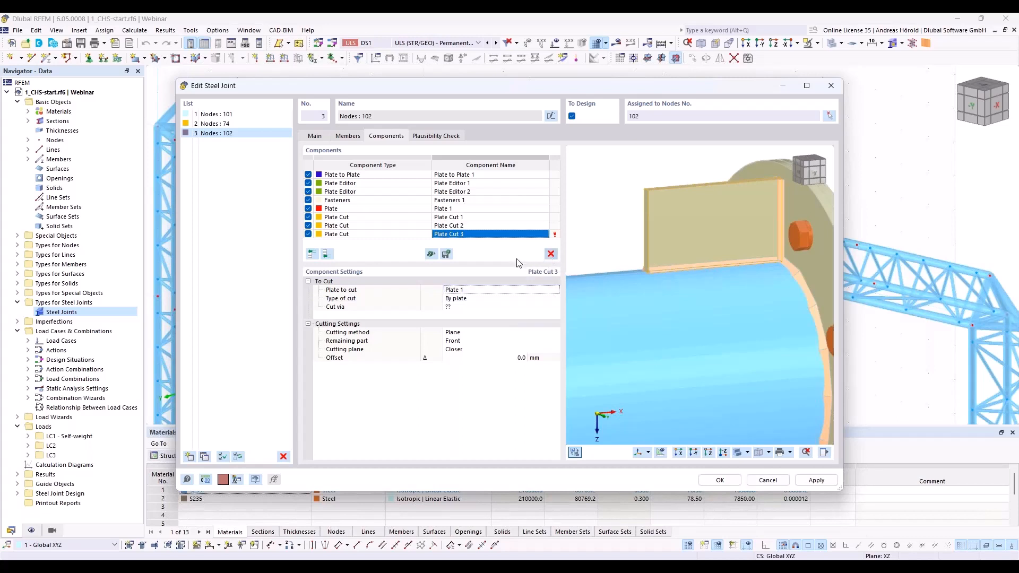
Step: Add a Plate Editor component at the end with Plate 1 as the plate to modify
click(327, 254)
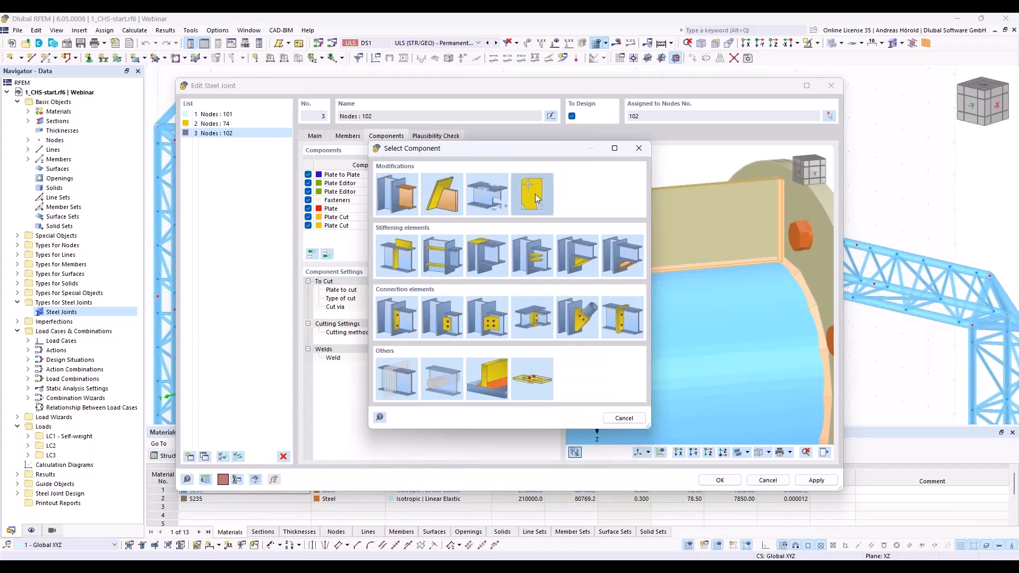
click(536, 194)
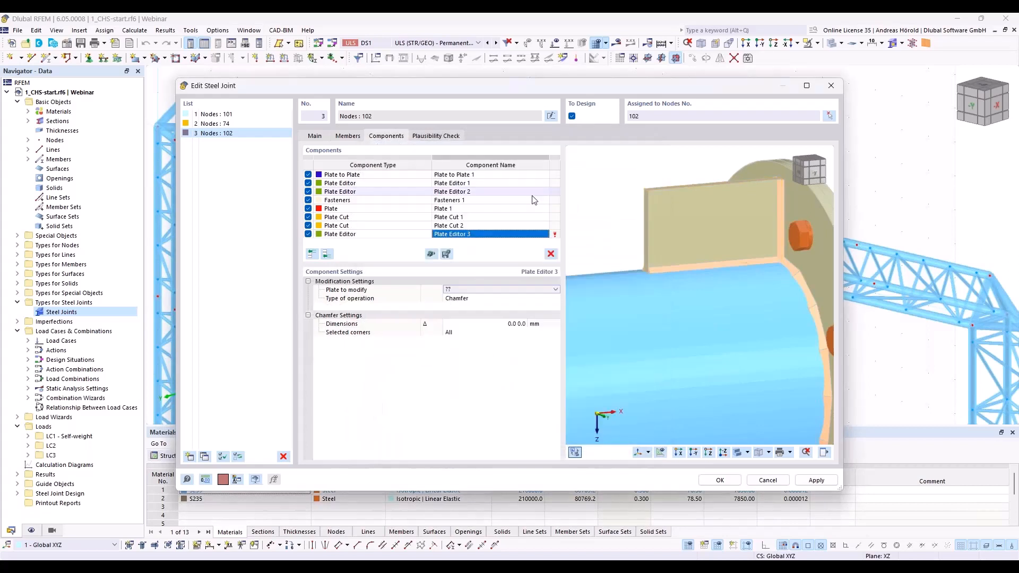
click(462, 290)
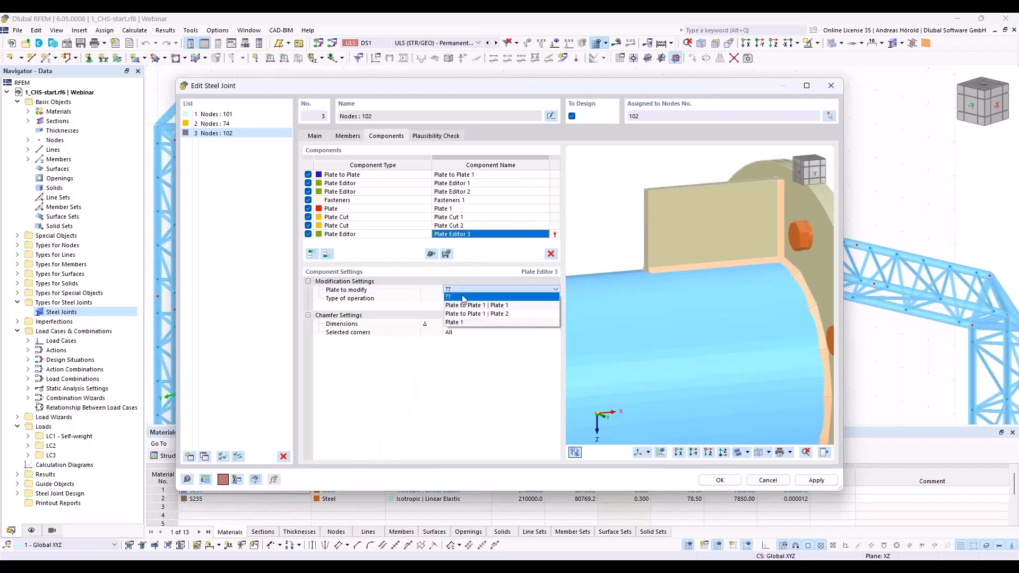
click(467, 323)
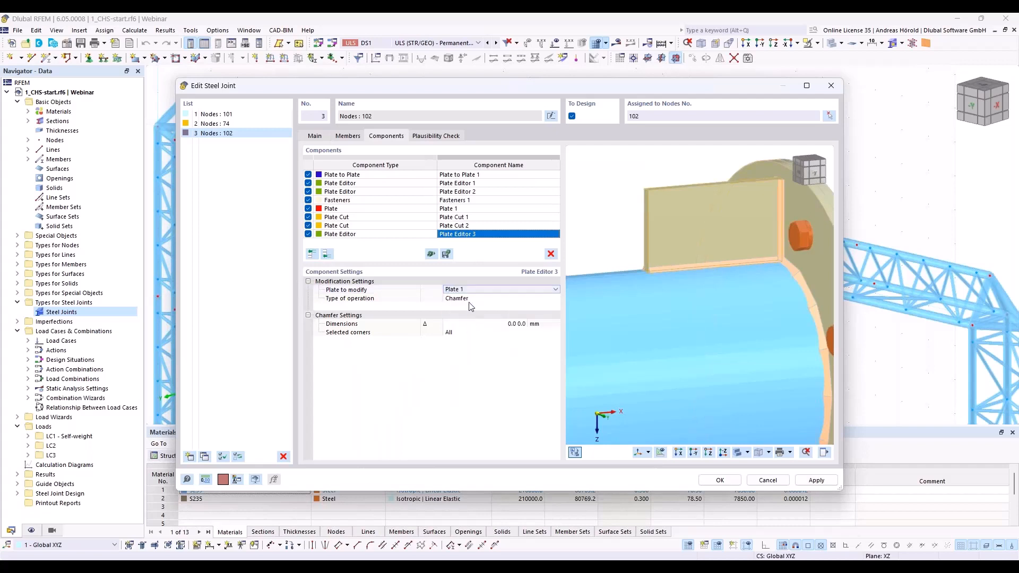
Step: Chamfer only corner 4 of Plate 1 with dimensions of 130 and 70 mm
click(507, 324)
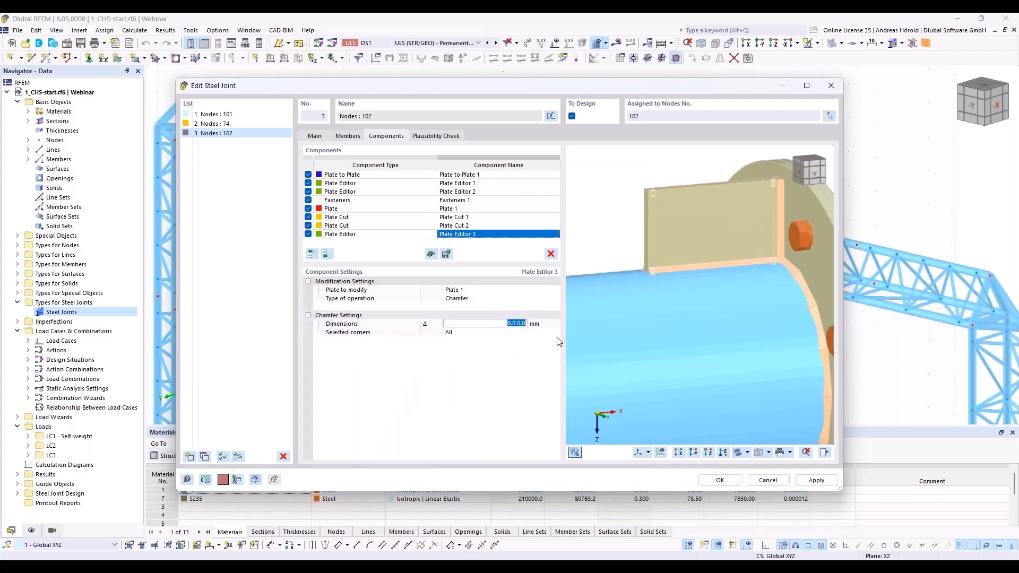
text(130 70)
click(484, 333)
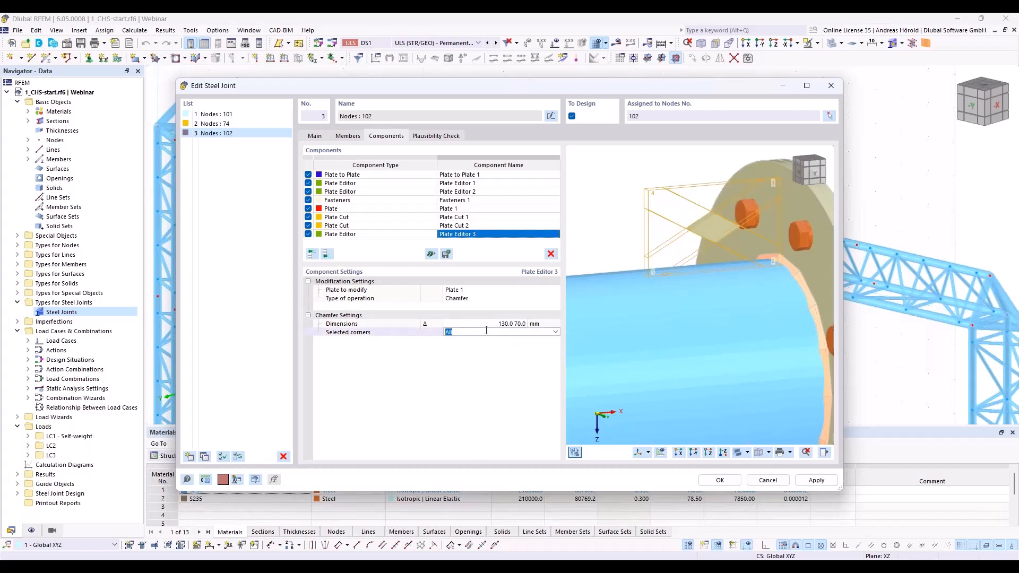
text(4)
key(Return)
scroll(732, 277, down, 1)
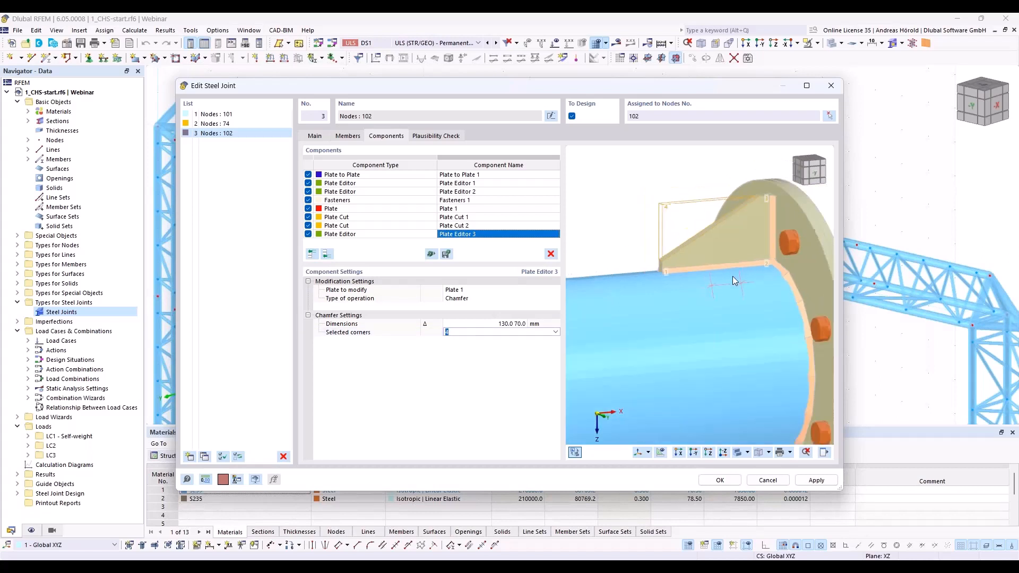
scroll(733, 276, down, 3)
ctrl+middle_drag(732, 277, 758, 280)
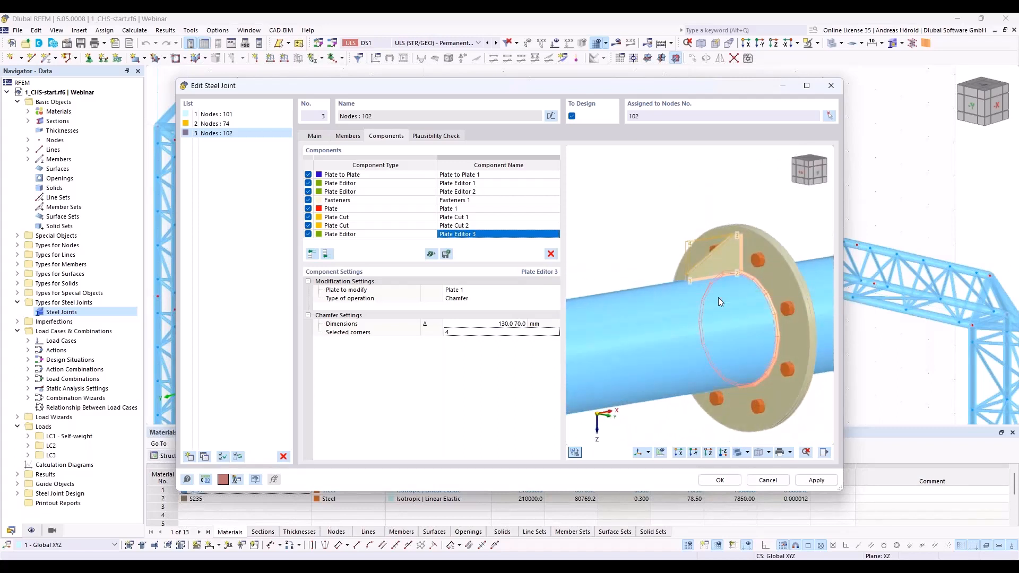
Step: Copy Plate 1 together with Plate Cut 1, Plate Cut 2 and Plate Editor 3 to the end of the component list
click(369, 209)
drag(370, 215, 377, 233)
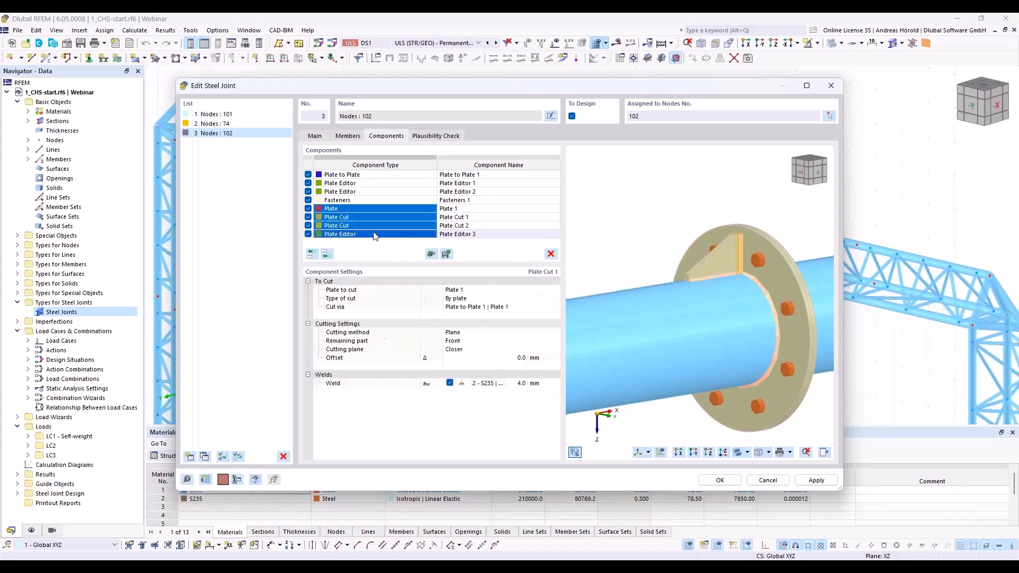
right_click(393, 213)
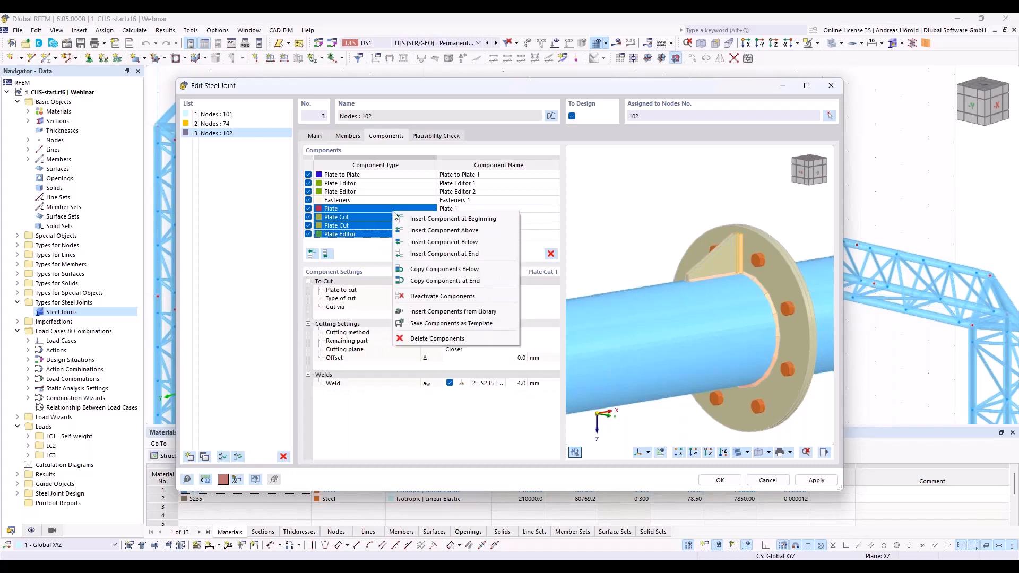
click(448, 281)
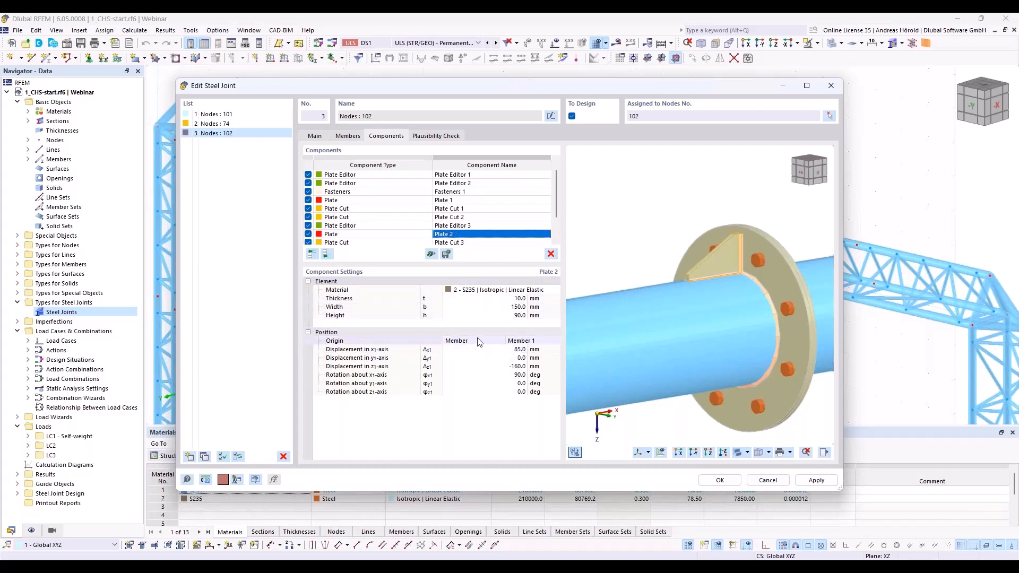
Step: Set Plate 2's displacement in the z-axis to 160 mm and its rotation about the x-axis to 270 deg
click(516, 367)
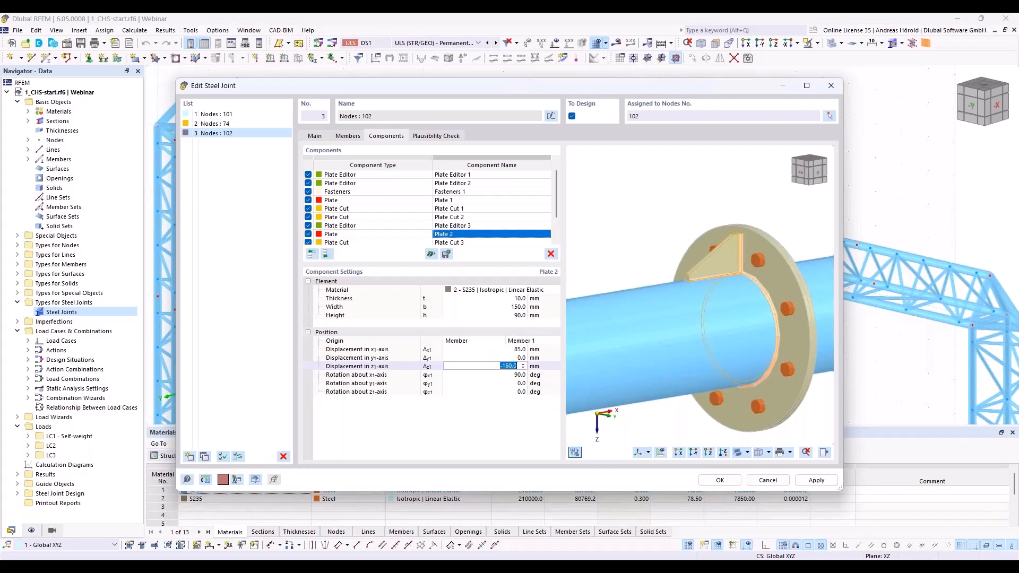
text(1)
key(Return)
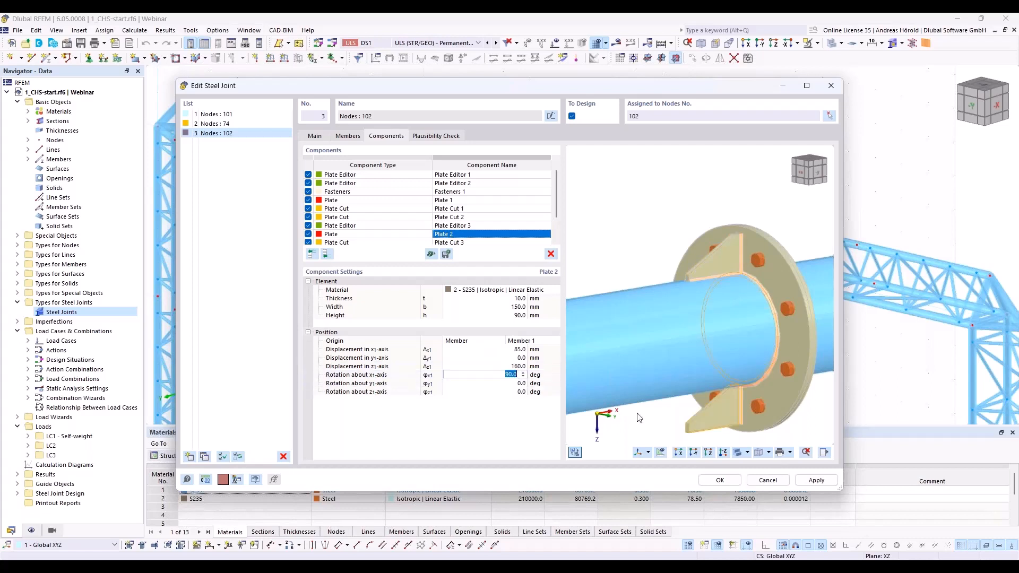
text(270)
key(Return)
scroll(719, 404, up, 10)
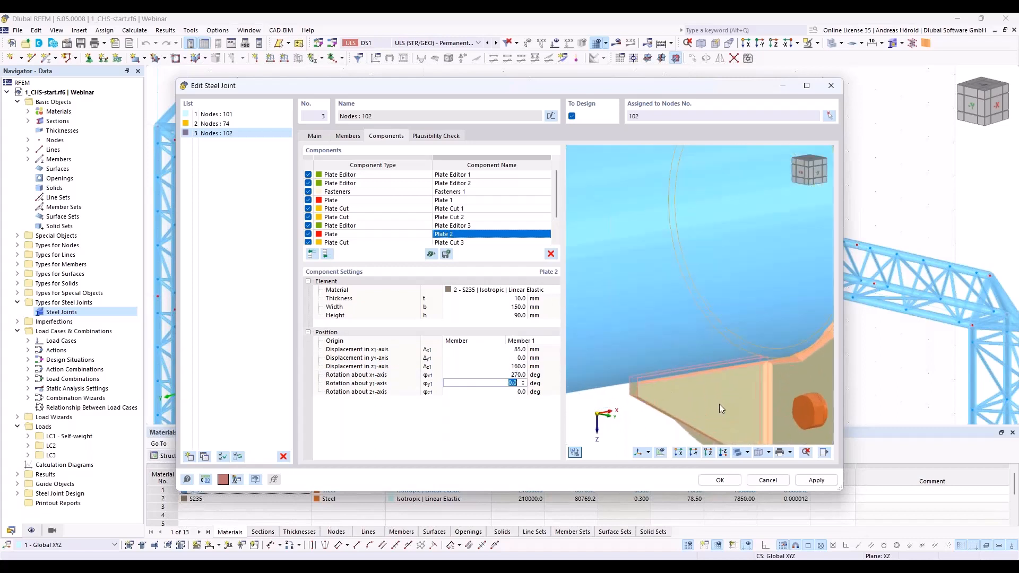
scroll(651, 307, down, 2)
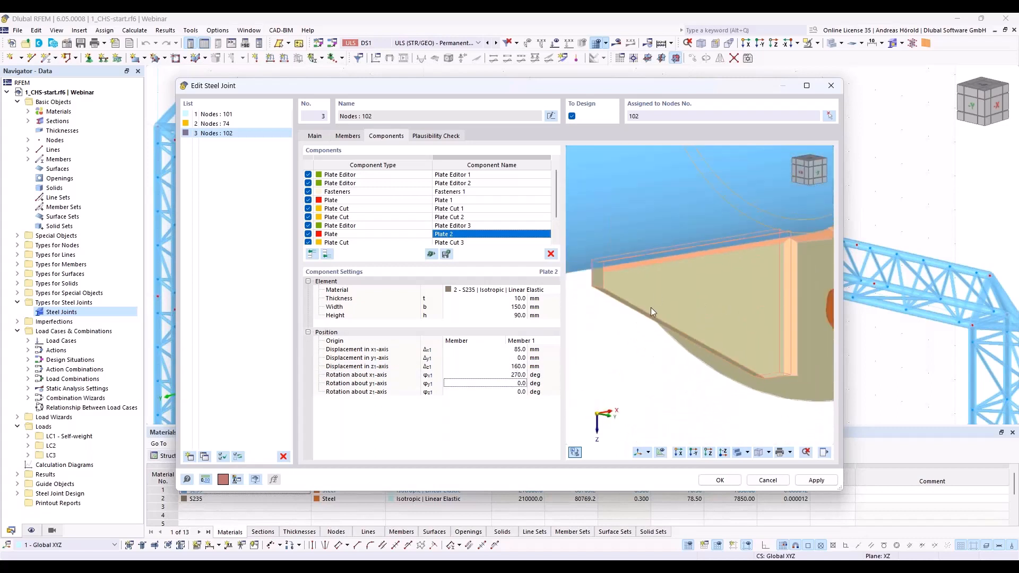
scroll(715, 305, down, 2)
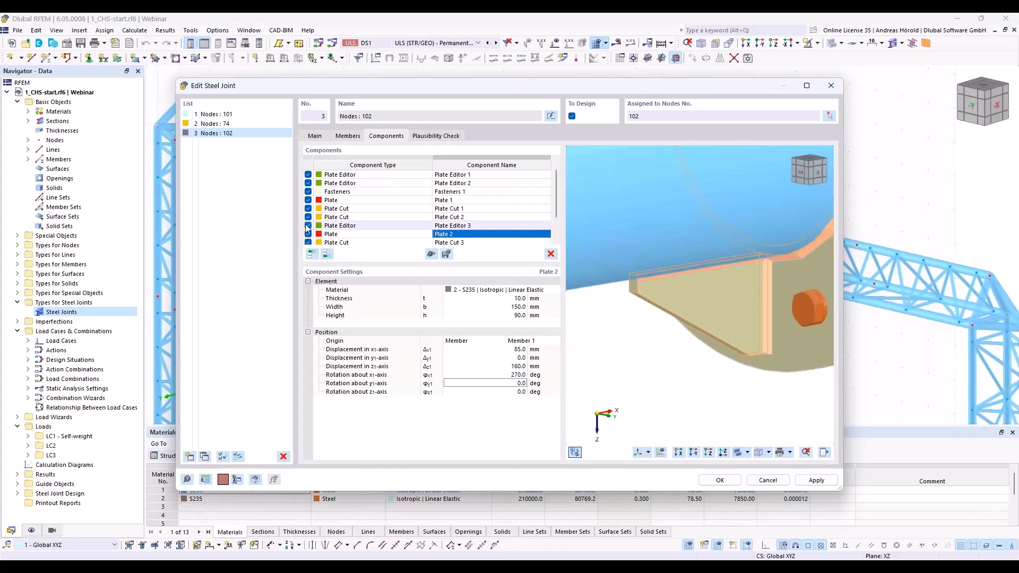
Step: Copy Plate 2 together with Plate Cut 3, Plate Cut 4 and Plate Editor 4 to the end of the component list
click(340, 234)
scroll(345, 241, down, 1)
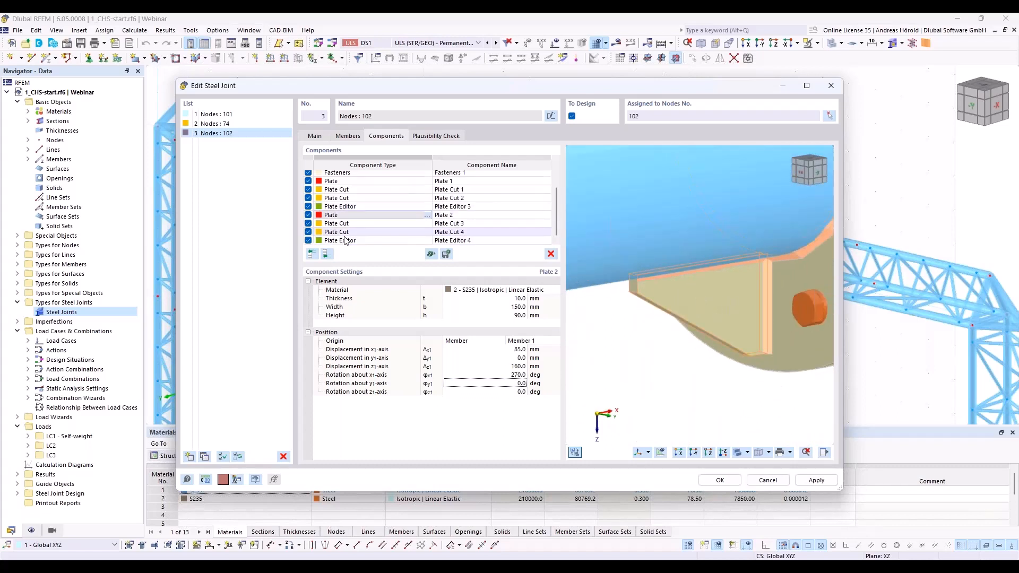
shift+click(345, 242)
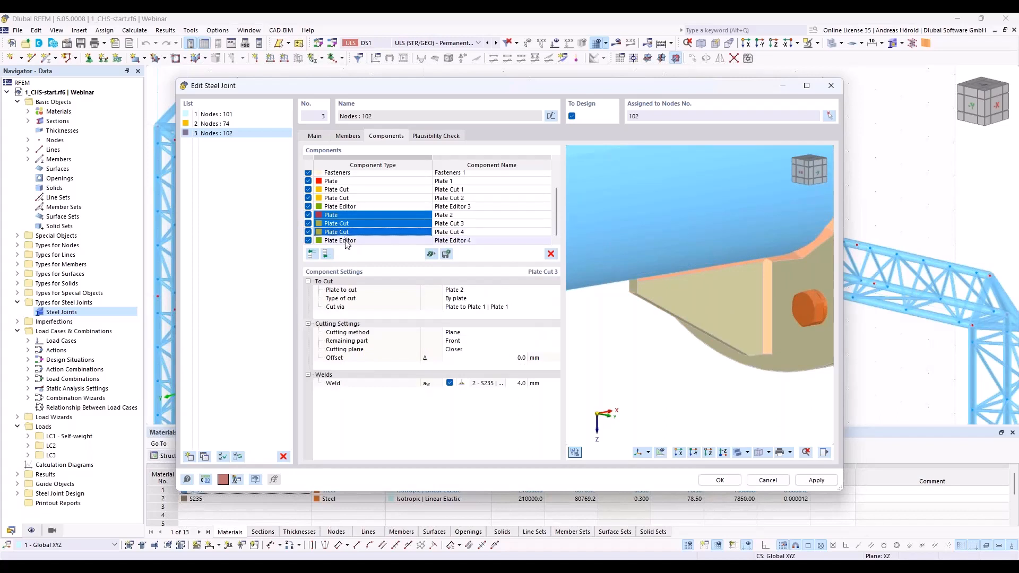
right_click(362, 228)
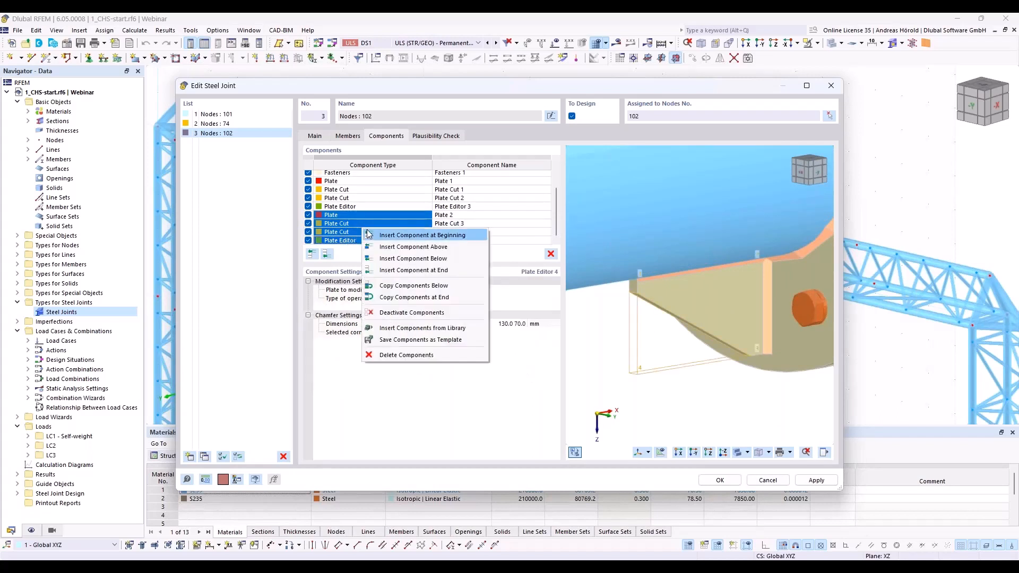
click(429, 298)
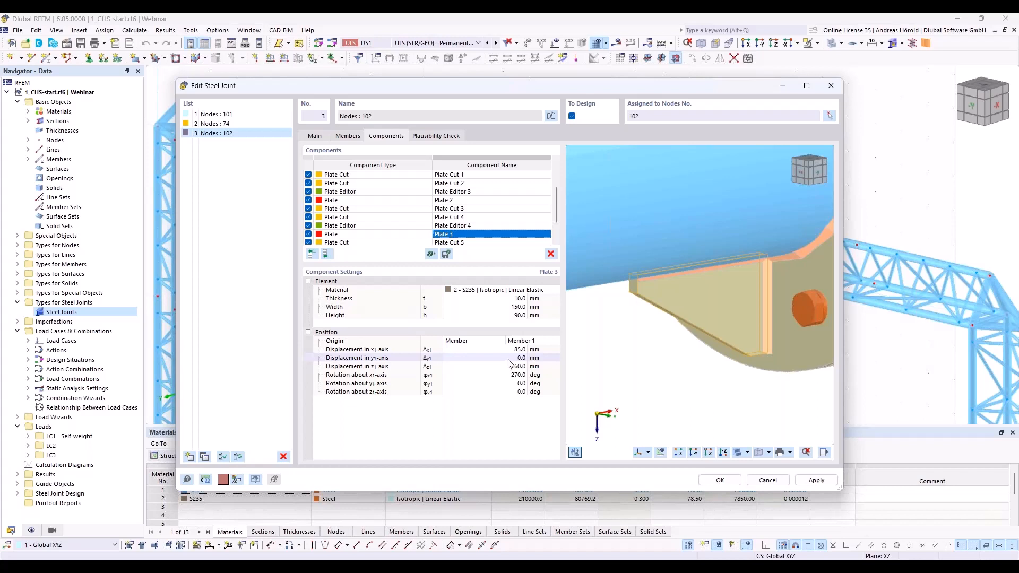
Step: Position Plate 3 with a y displacement of -160 mm, a z displacement of 0 mm and an x-axis rotation of 0 deg
click(512, 358)
text(-)
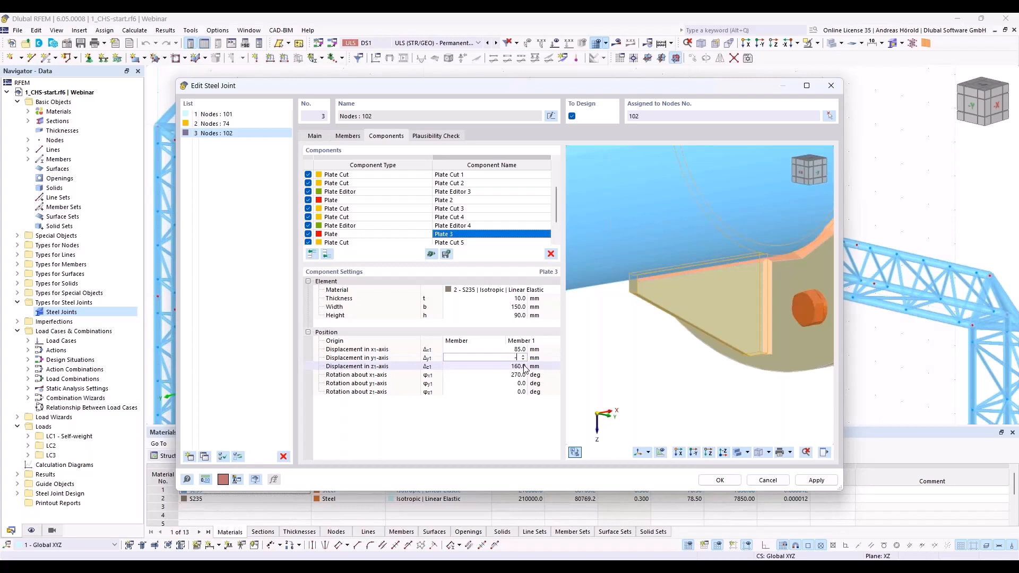
text(160)
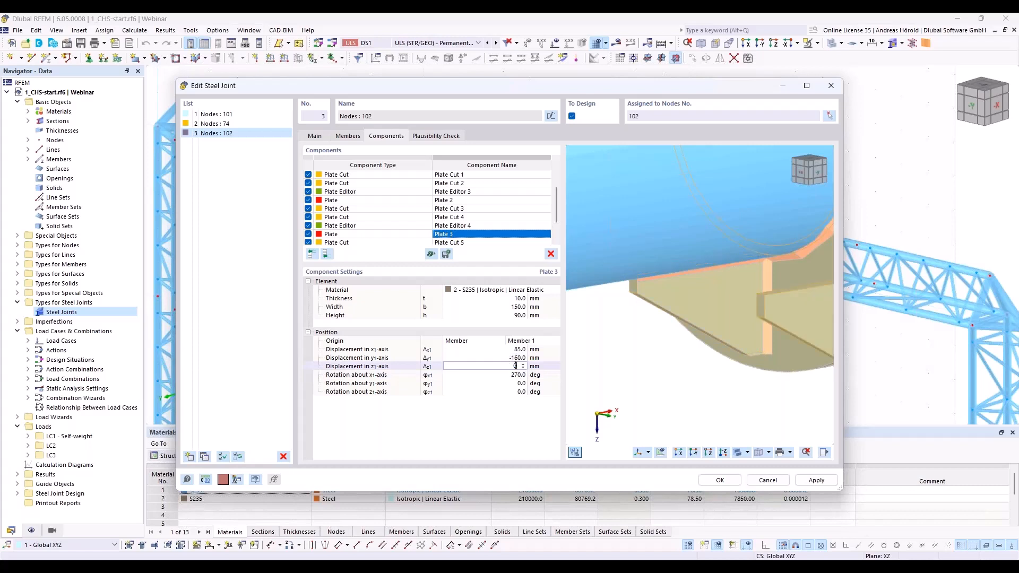
click(513, 375)
text(0)
click(518, 383)
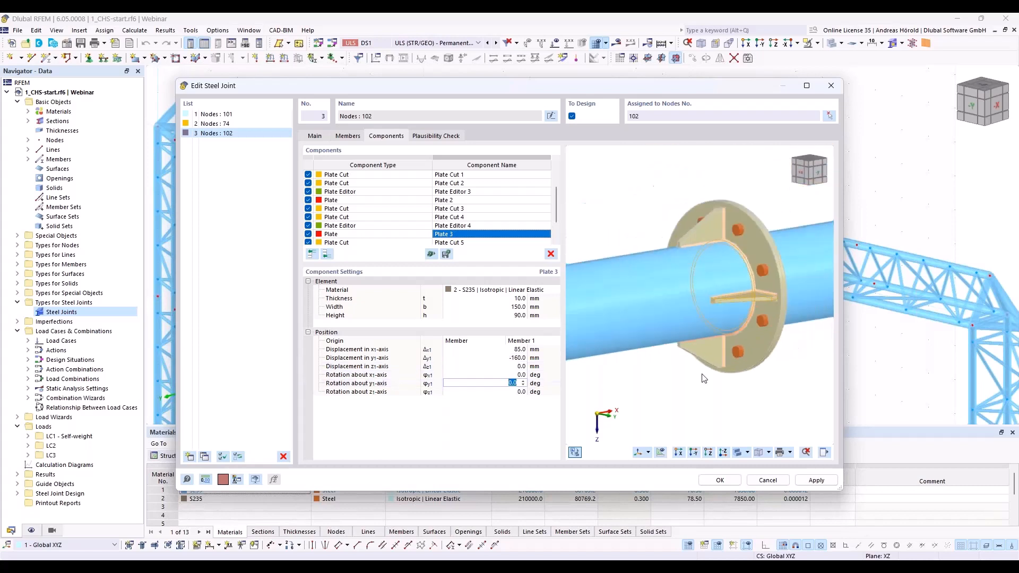
click(753, 313)
scroll(769, 363, up, 3)
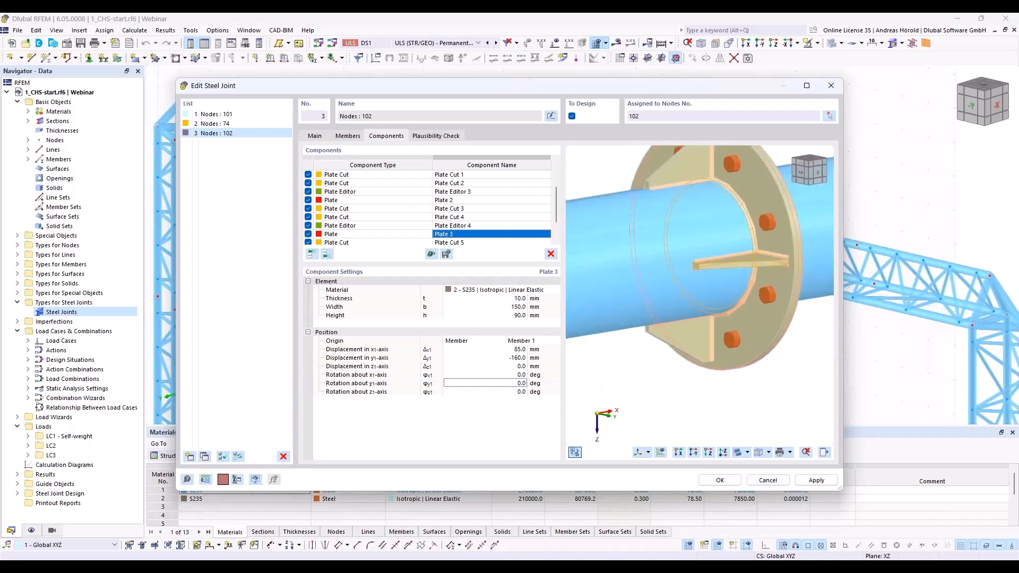
Step: Copy Plate 3 together with Plate Cut 5, Plate Cut 6 and Plate Editor 5 to the end of the component list
ctrl+middle_drag(785, 345, 632, 369)
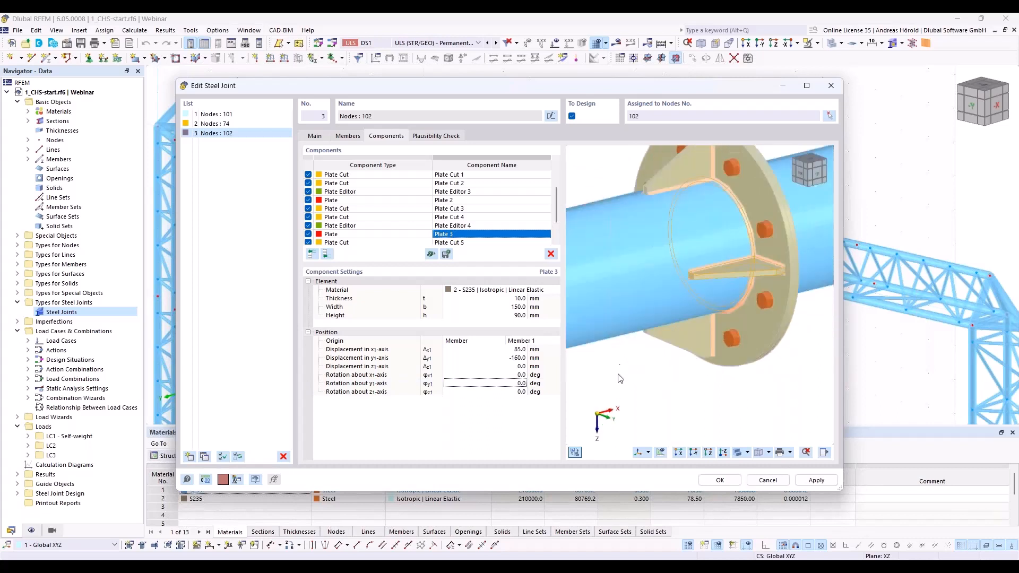
scroll(664, 378, up, 2)
scroll(391, 219, down, 2)
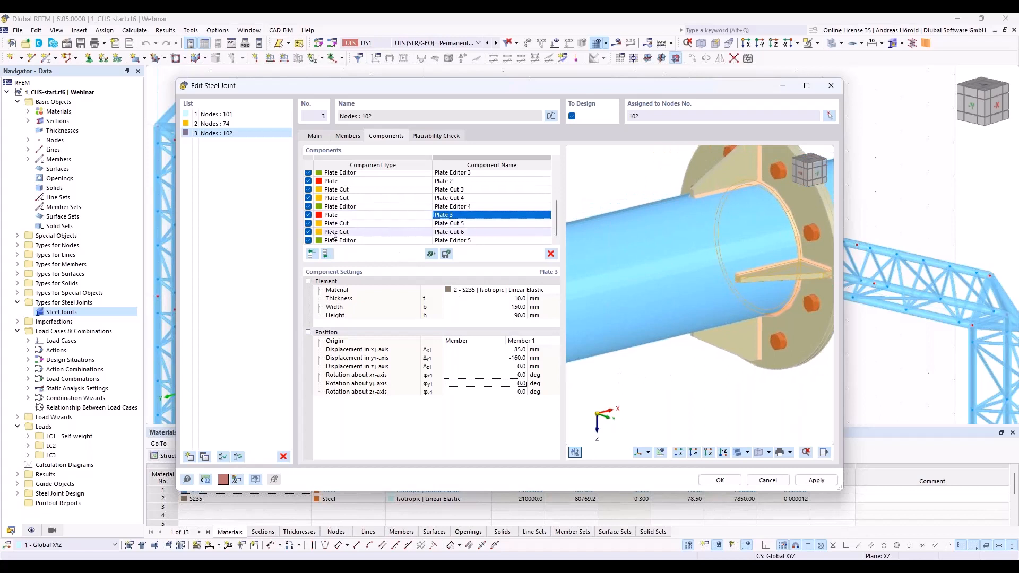
click(338, 215)
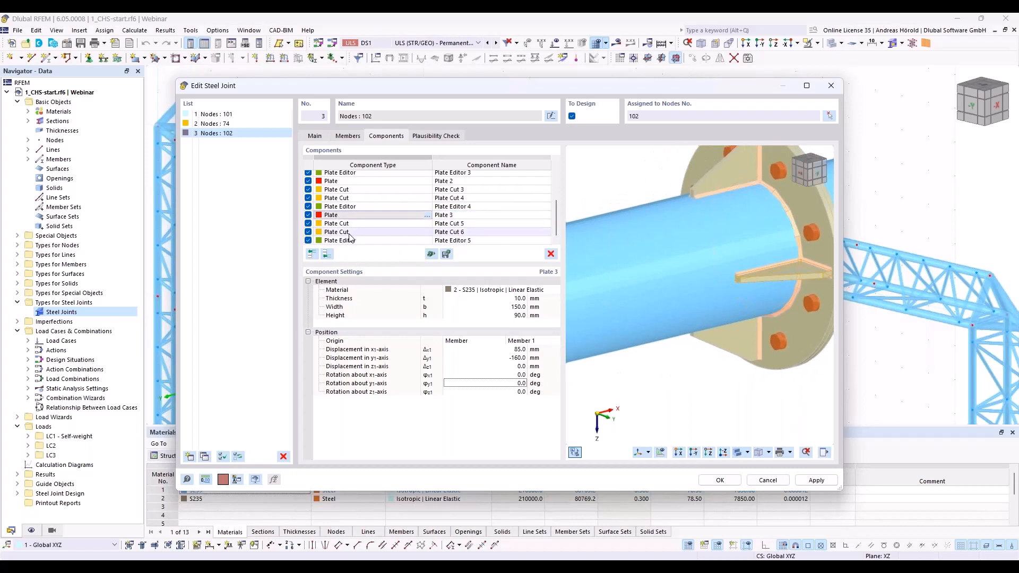
shift+click(348, 240)
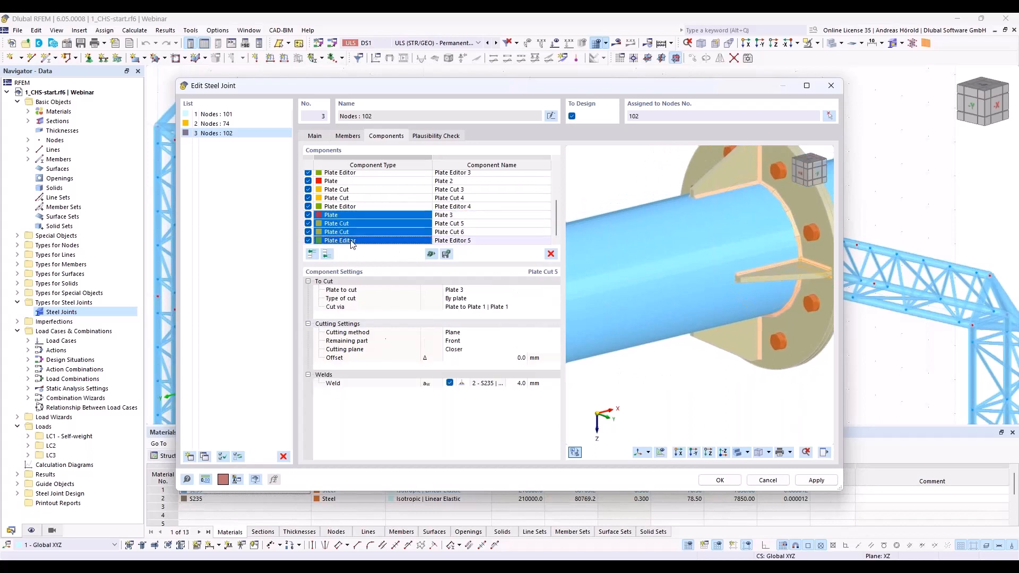
right_click(406, 235)
click(460, 305)
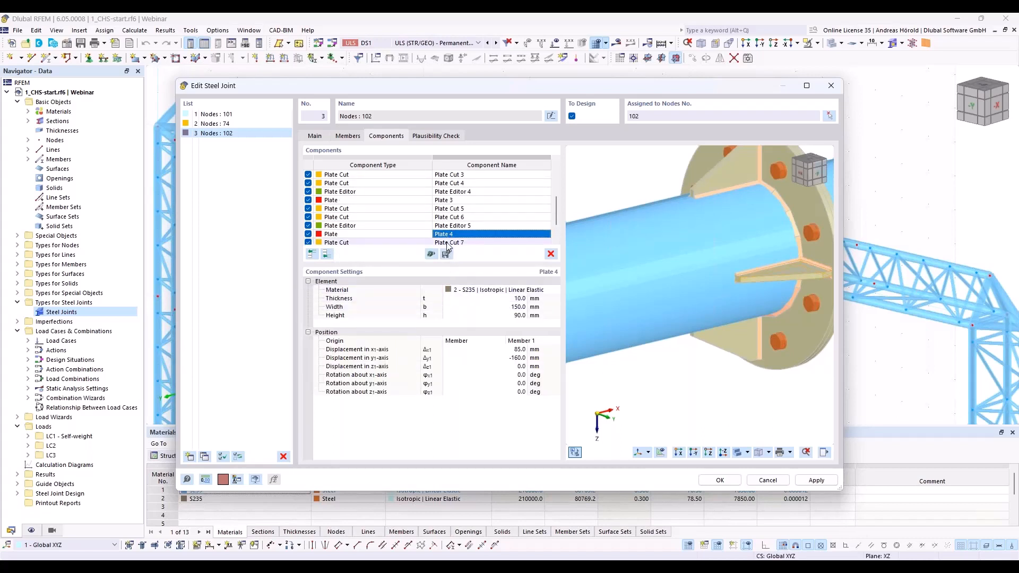
Step: Position Plate 4 with a y displacement of 160 mm and an x-axis rotation of 180 deg
click(513, 358)
text(160)
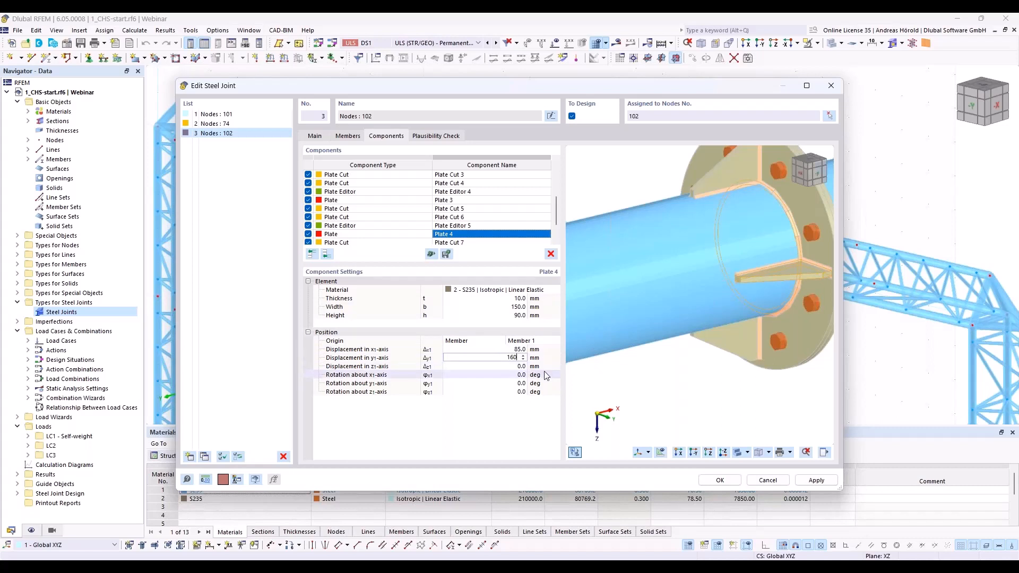
click(537, 376)
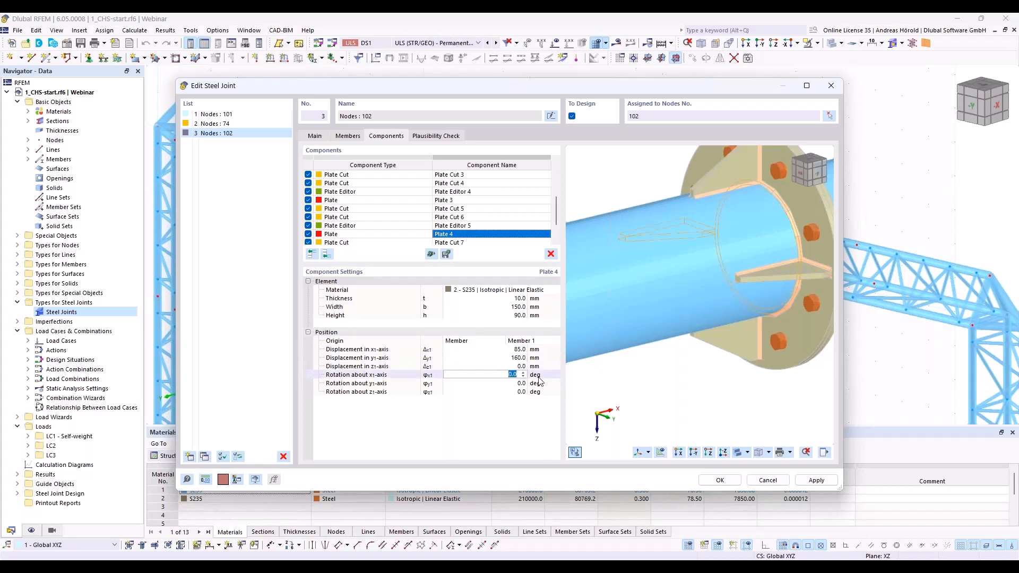
text(180)
key(Tab)
ctrl+middle_drag(590, 365, 626, 372)
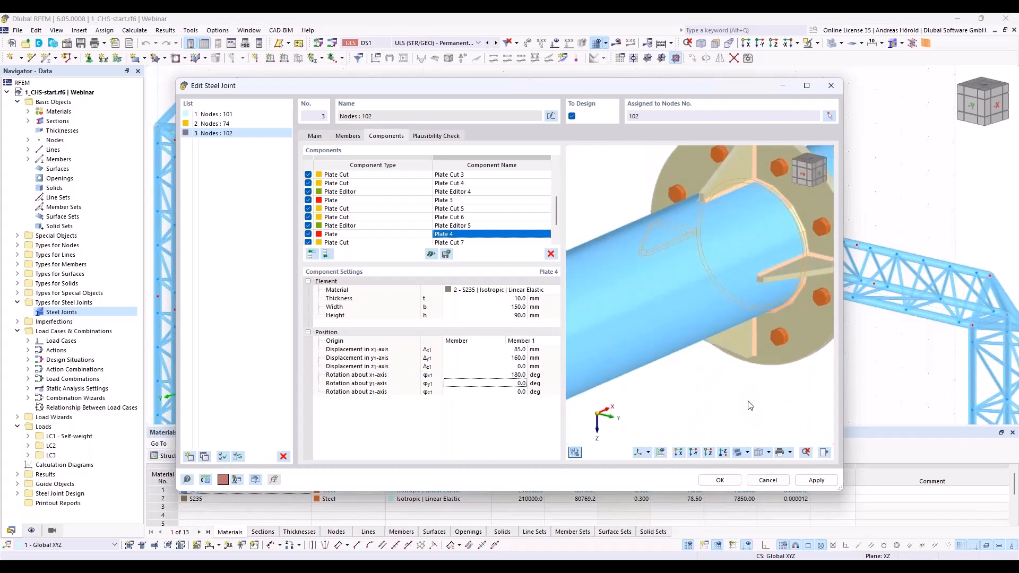
Step: Copy all components from Plate 1 through Plate Editor 6 to the end of the component list
scroll(476, 218, up, 3)
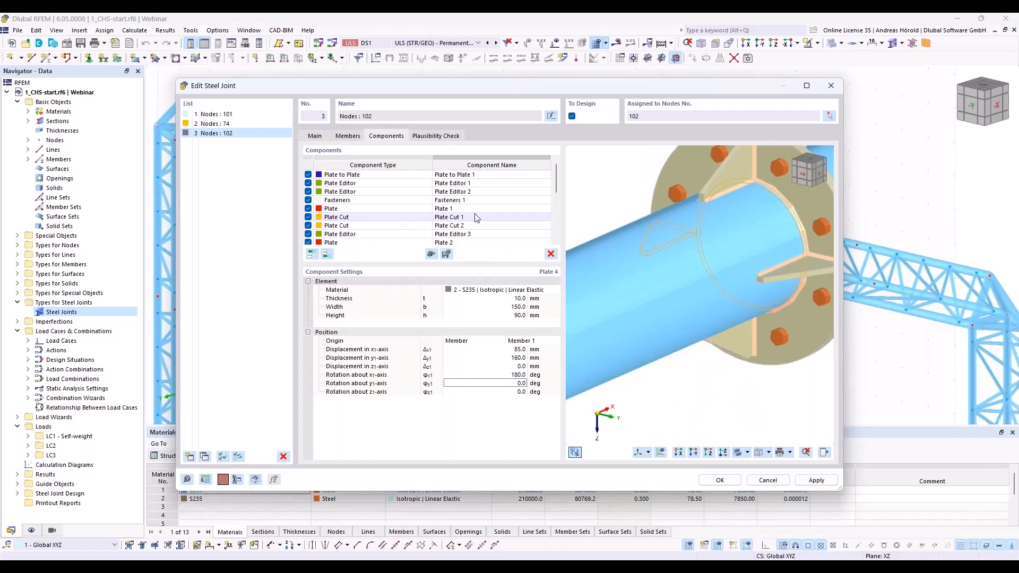
click(390, 213)
scroll(392, 229, down, 4)
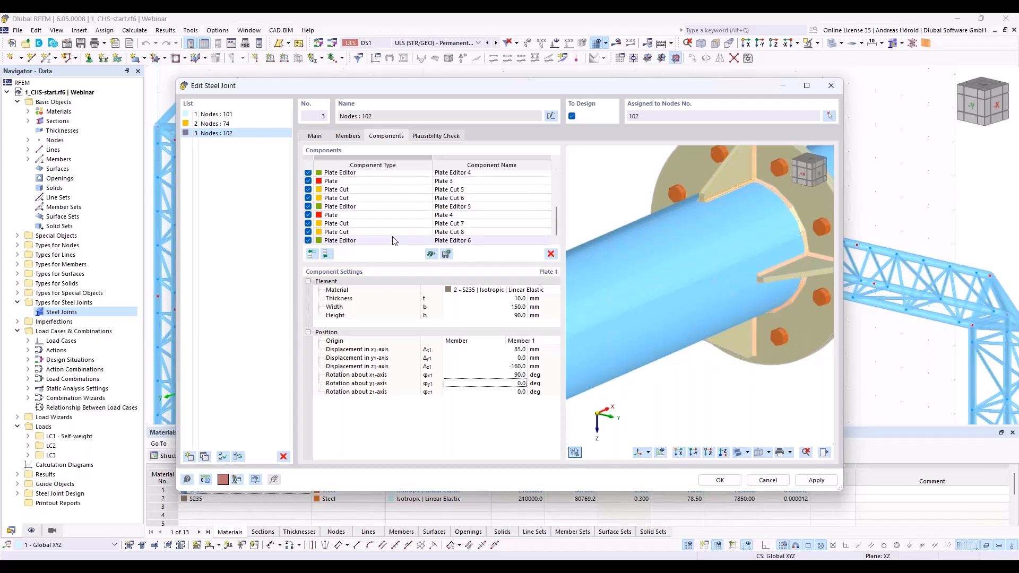
shift+click(378, 242)
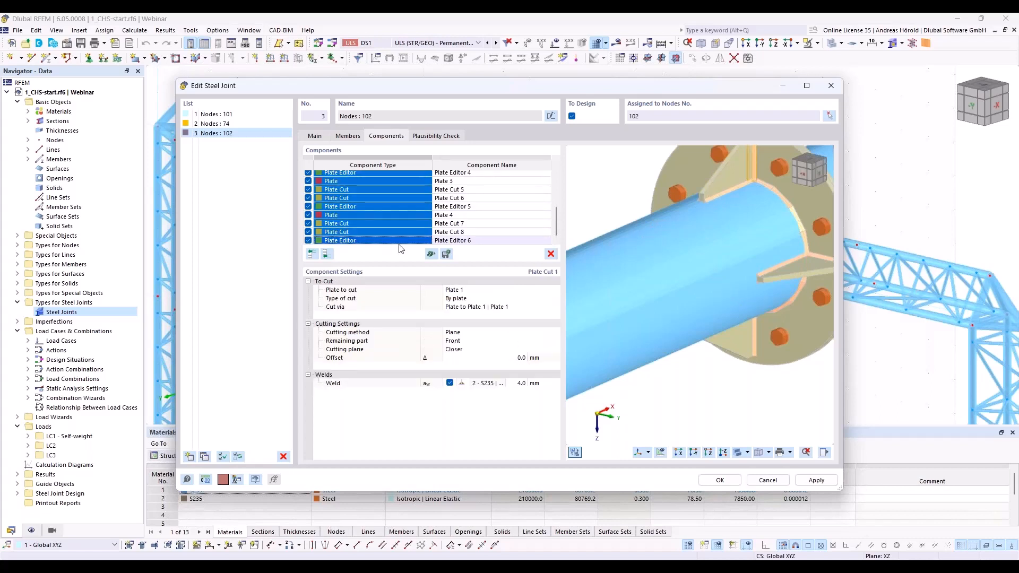
right_click(368, 225)
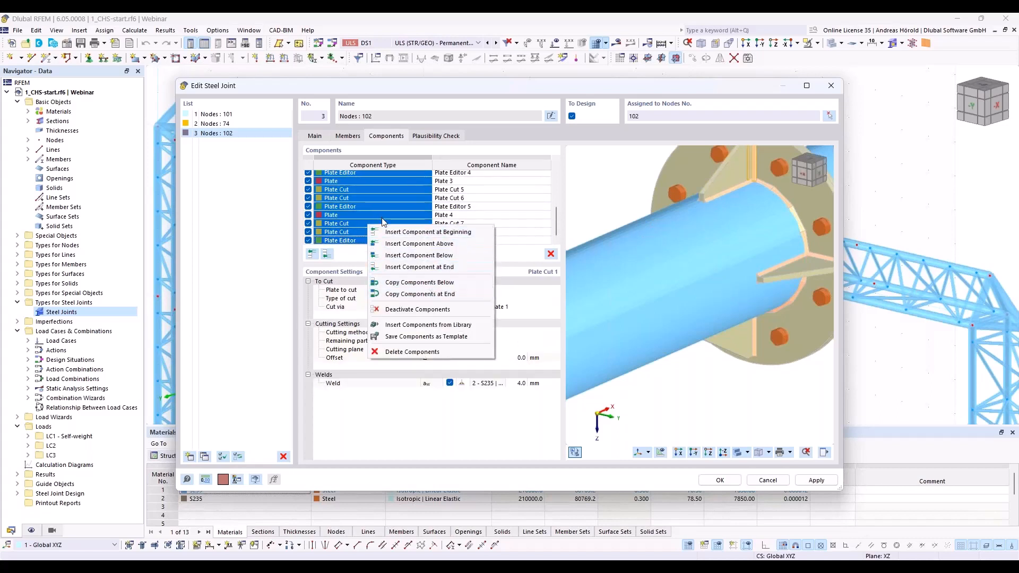
click(510, 257)
scroll(406, 219, up, 4)
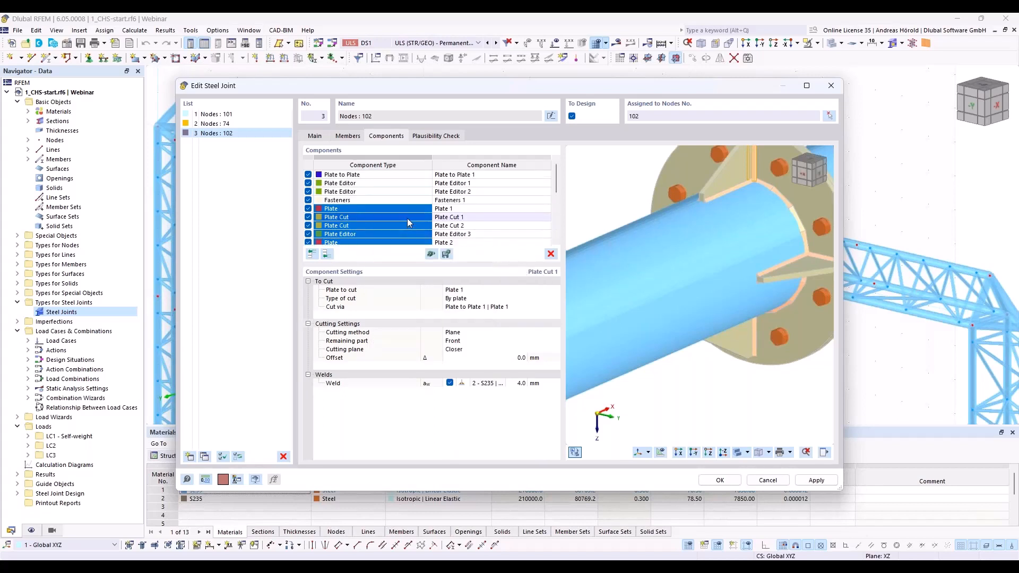
scroll(407, 218, down, 4)
right_click(393, 209)
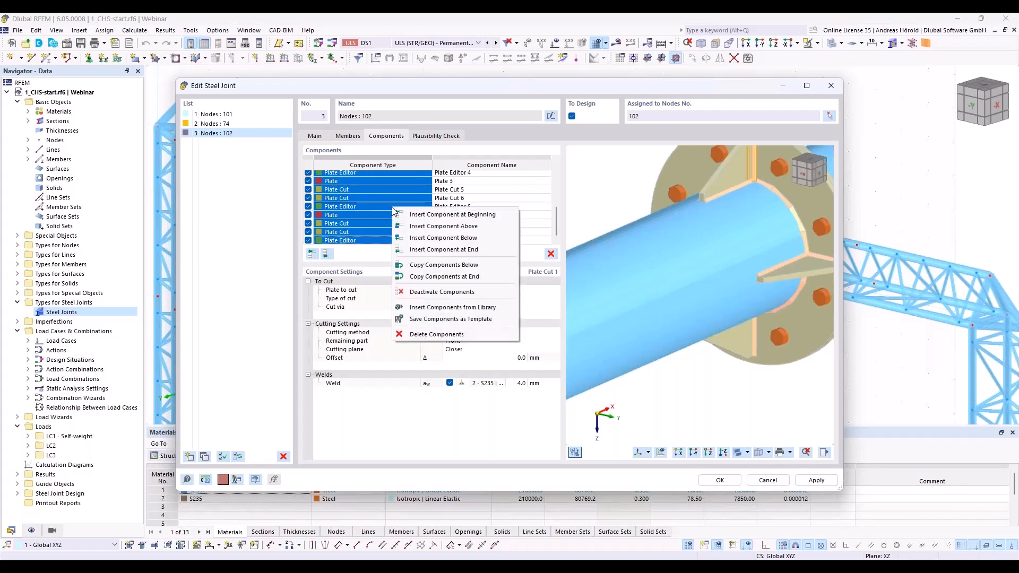
click(450, 278)
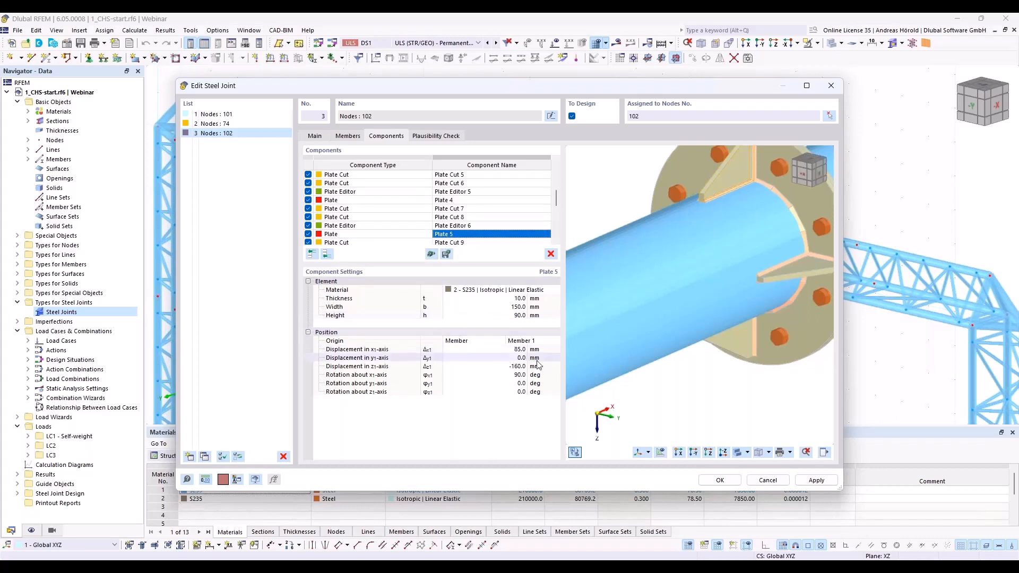
Step: Position Plate 5 with a y displacement of 113 mm, a z displacement of -113 mm and an x-axis rotation of 135 deg
click(520, 359)
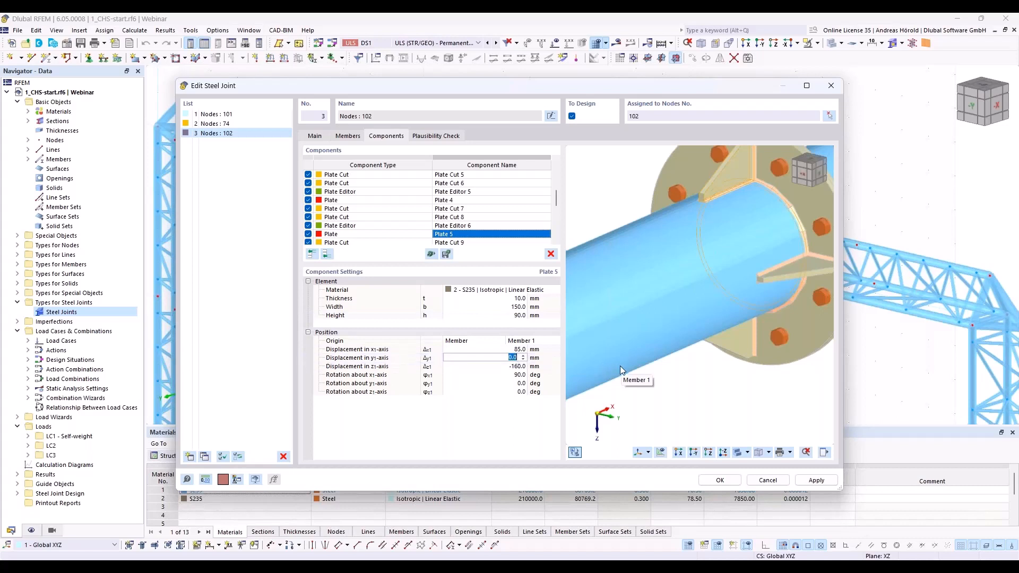
text(113)
key(Tab)
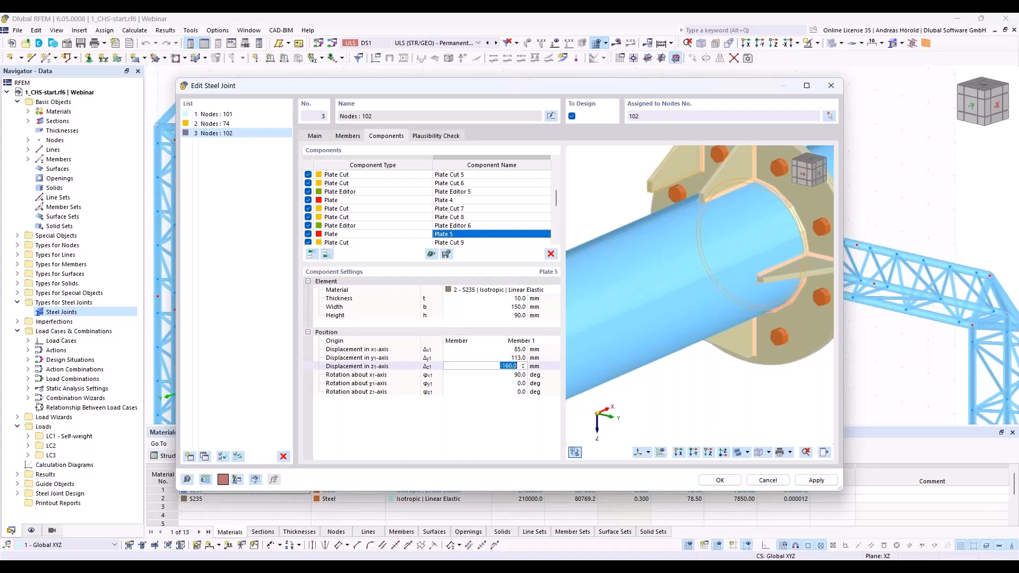
text(-113)
key(Tab)
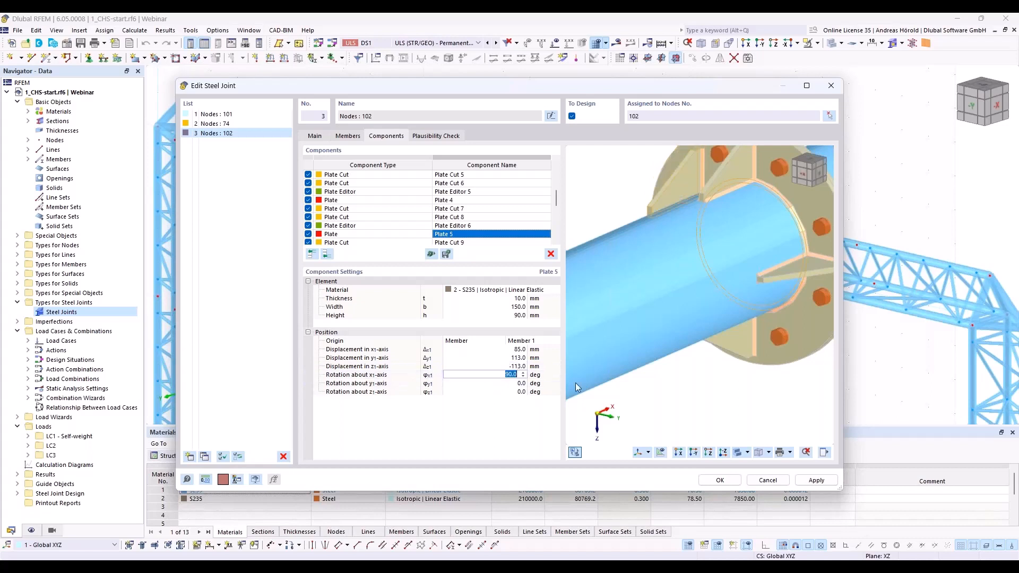
text(135)
key(Tab)
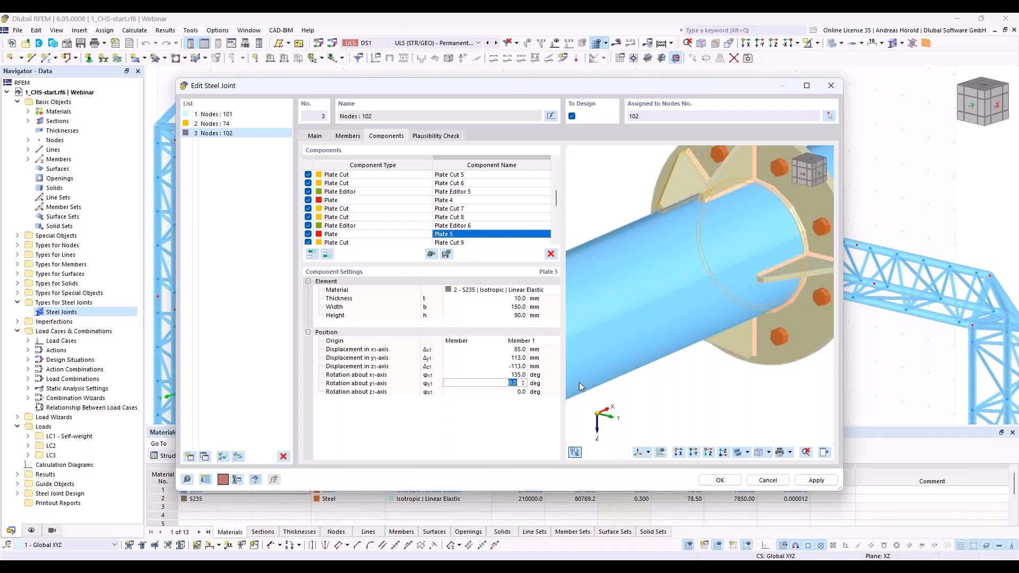
ctrl+middle_drag(654, 254, 682, 222)
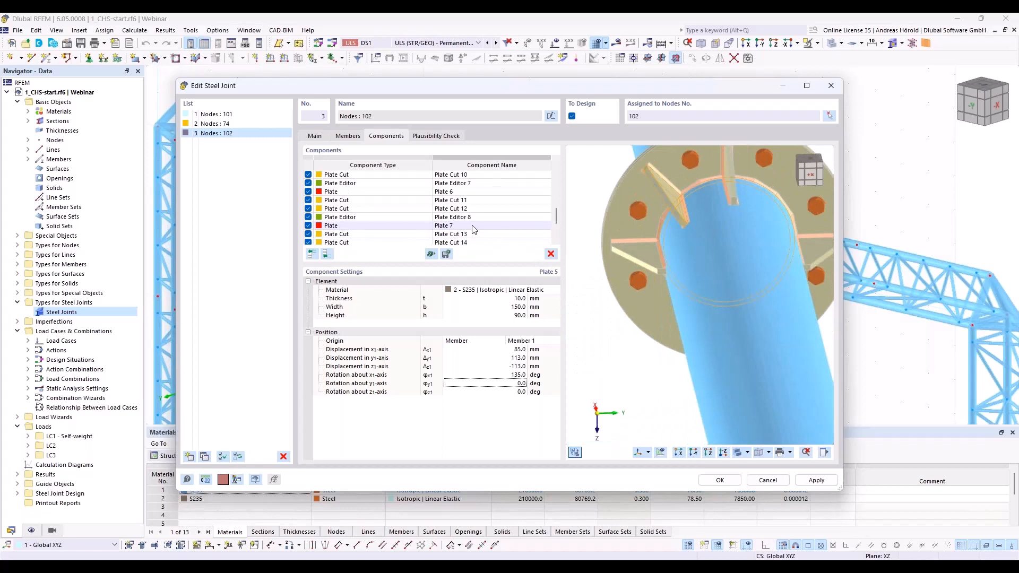
Step: Position Plate 6 with a y displacement of 113 mm, a z displacement of 153 mm and an x-axis rotation of 235 deg
scroll(474, 230, up, 1)
double_click(474, 217)
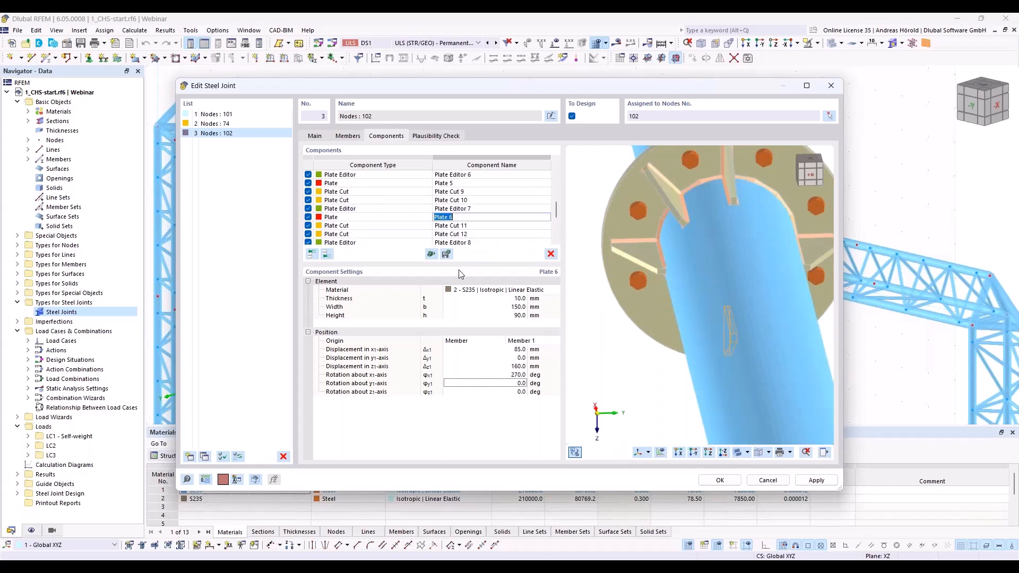
click(511, 358)
text(113)
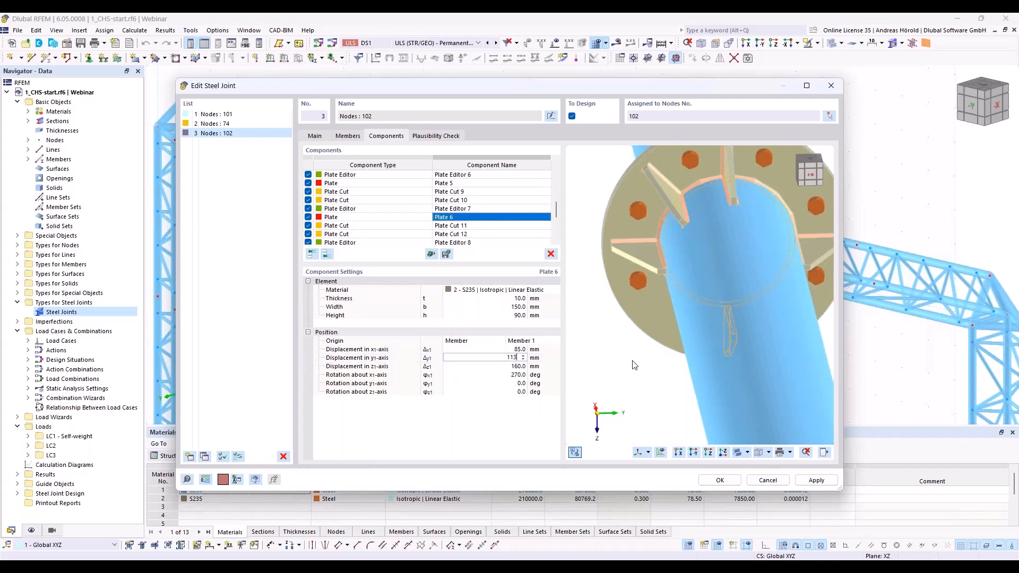
click(522, 367)
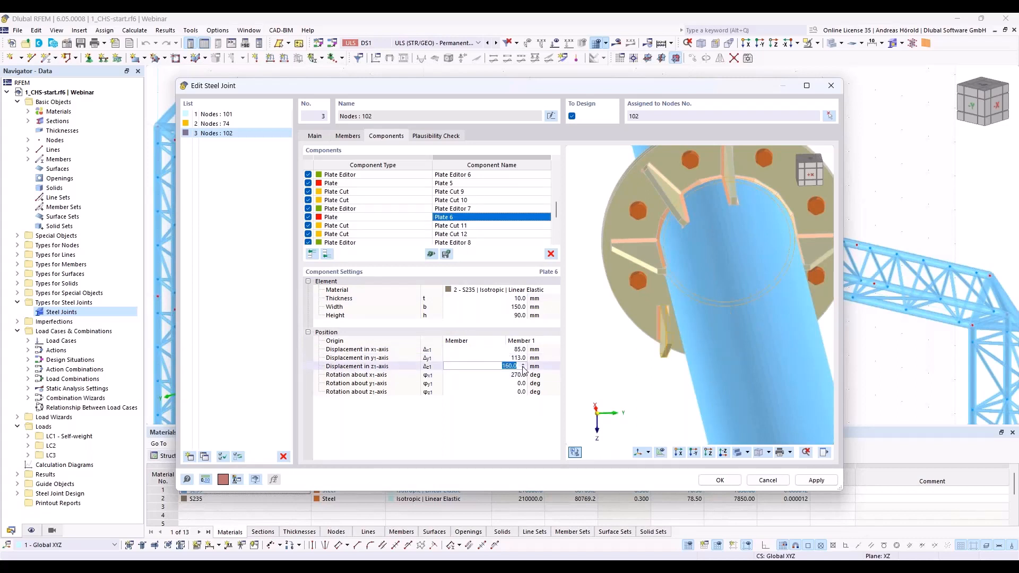
text(113)
key(BackSpace)
key(BackSpace)
text(53)
key(Return)
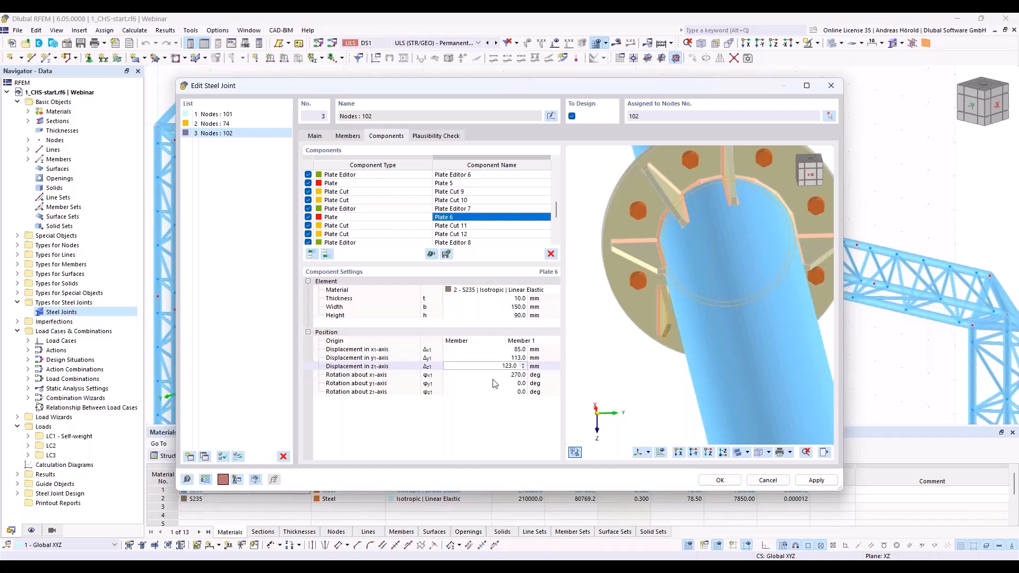
click(512, 376)
text(235)
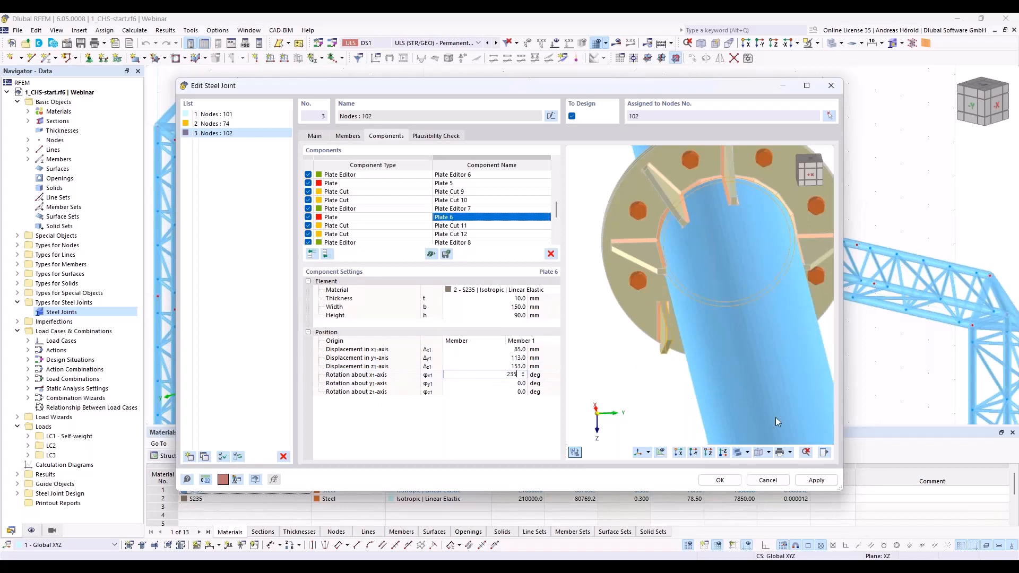
key(Tab)
ctrl+middle_drag(677, 404, 710, 395)
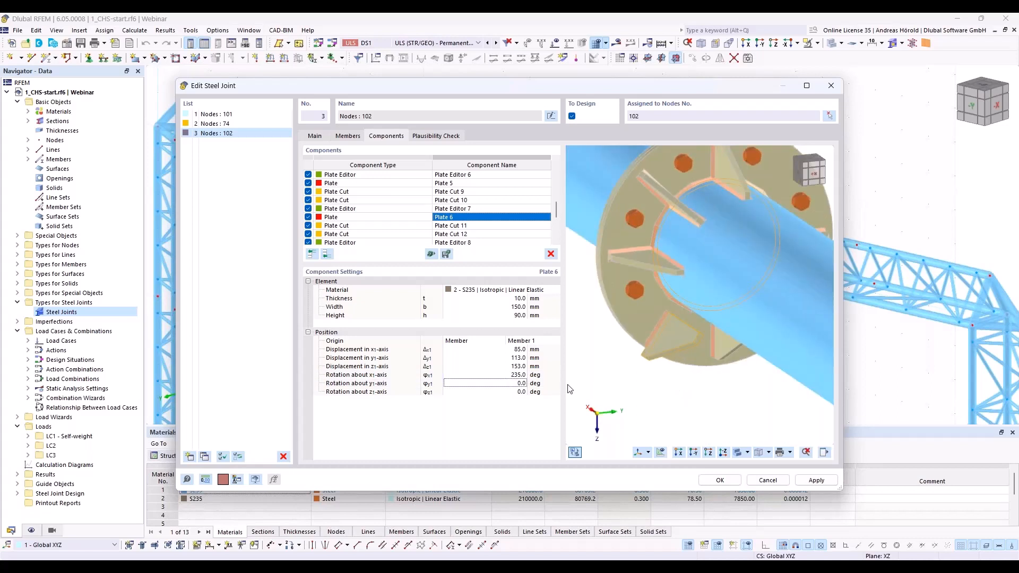
Step: Correct Plate 6's displacement in the z-axis to 113 mm
click(517, 367)
text(1)
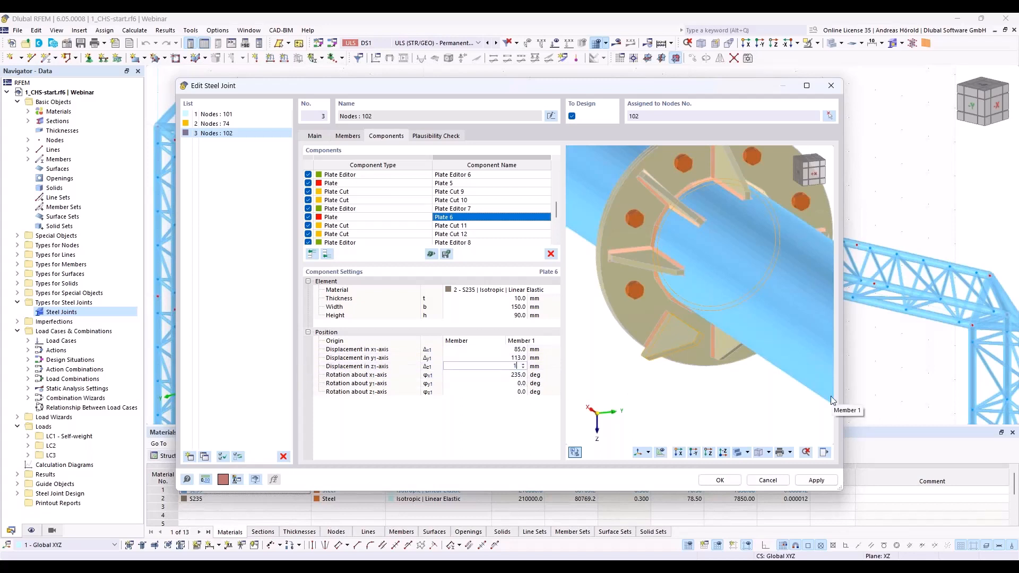
text(13)
key(Tab)
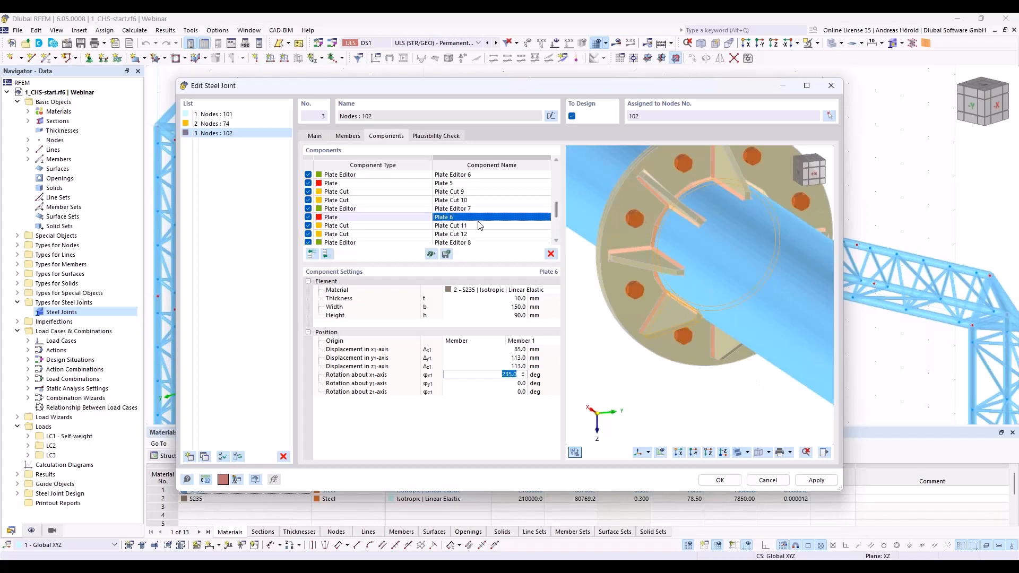
Step: Position Plate 7 with y and z displacements of -113 mm each and an x-axis rotation of 45 deg
scroll(480, 225, down, 1)
scroll(480, 229, down, 1)
scroll(480, 218, down, 2)
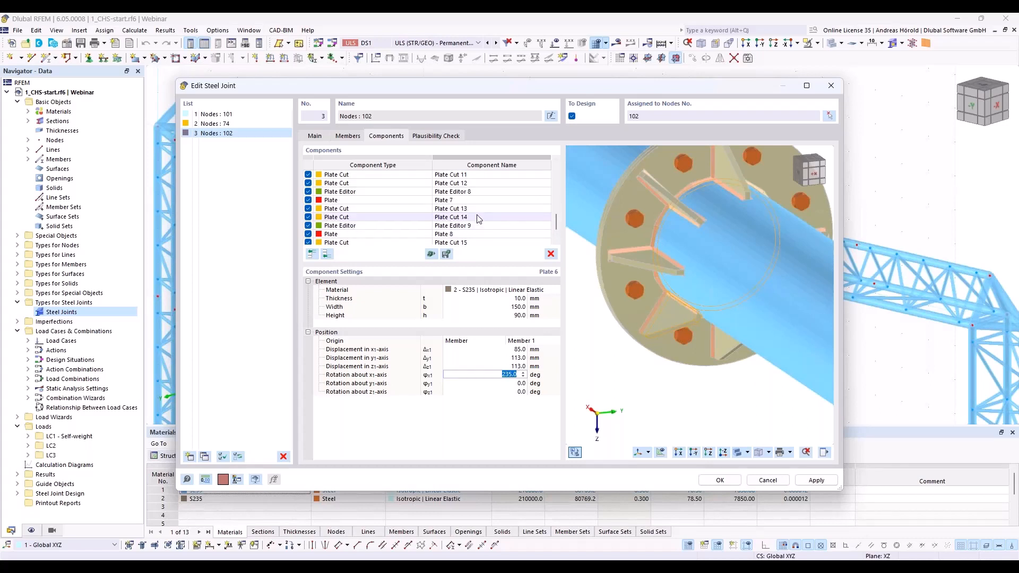
click(480, 201)
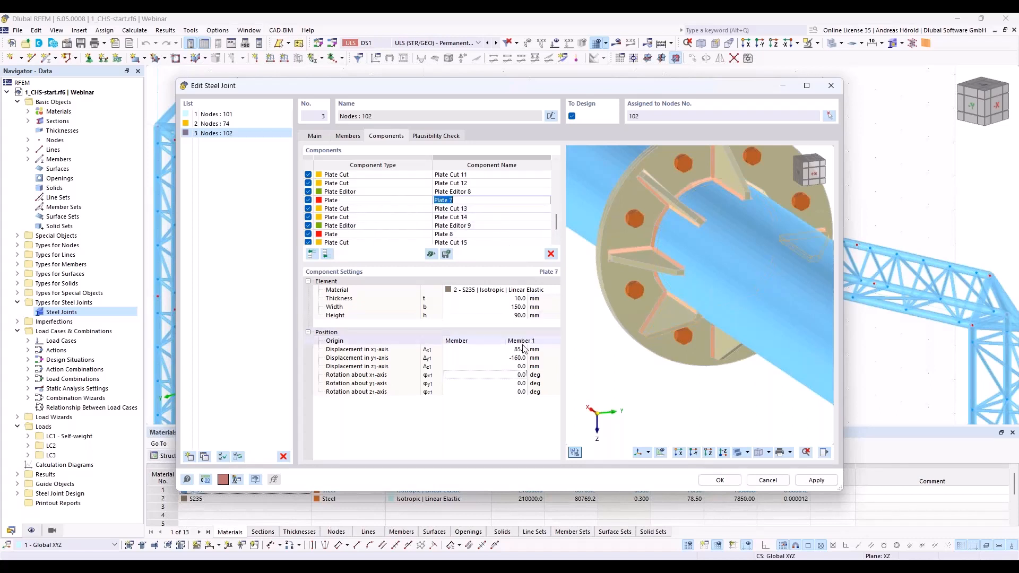
click(513, 358)
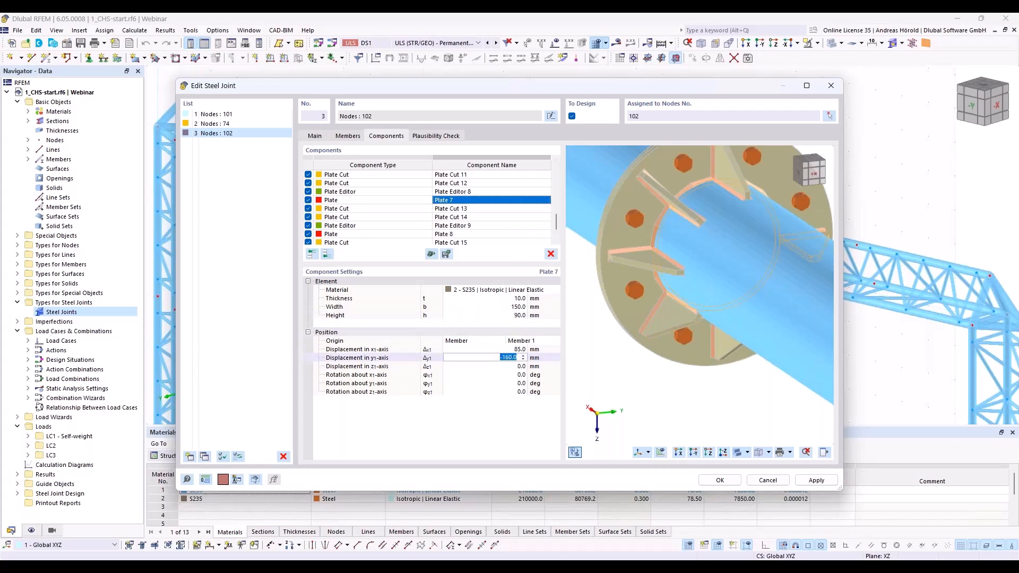
text(-113)
click(494, 366)
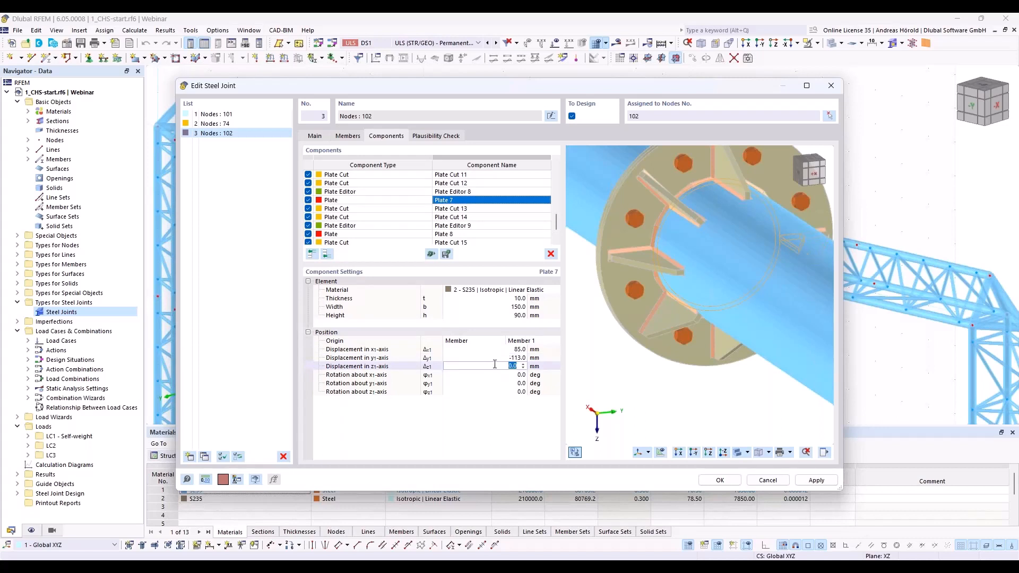
text(-113)
key(Tab)
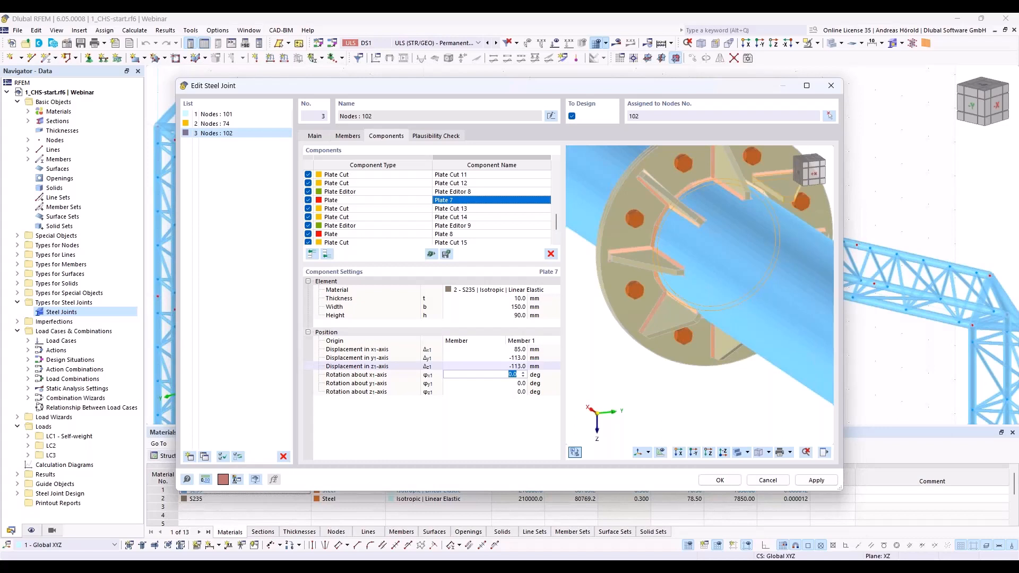
text(45)
key(Tab)
ctrl+middle_drag(761, 319, 718, 325)
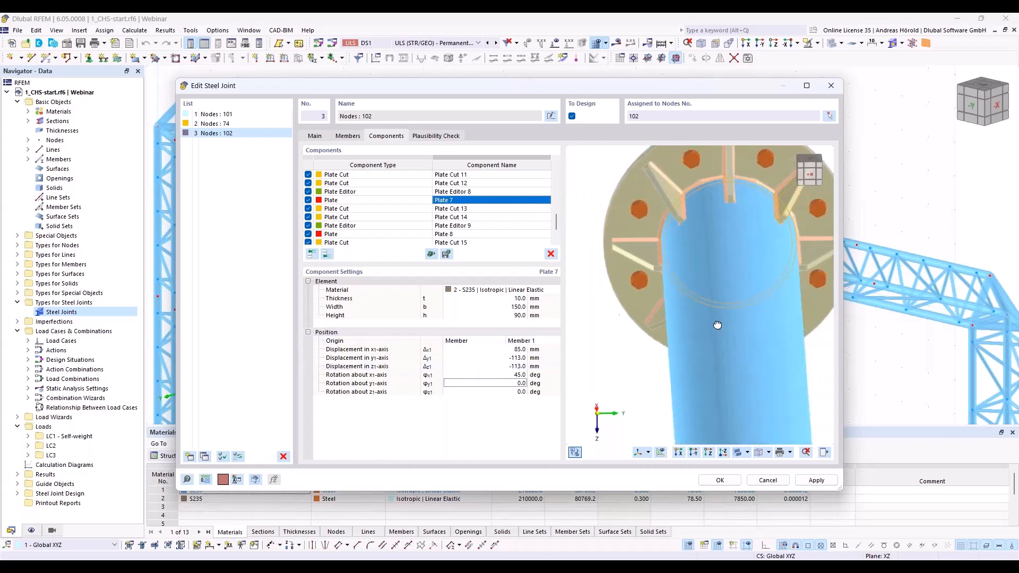
Step: Position Plate 8 with a y displacement of -113 mm, a z displacement of 113 mm and an x-axis rotation of 315 deg
scroll(788, 203, down, 3)
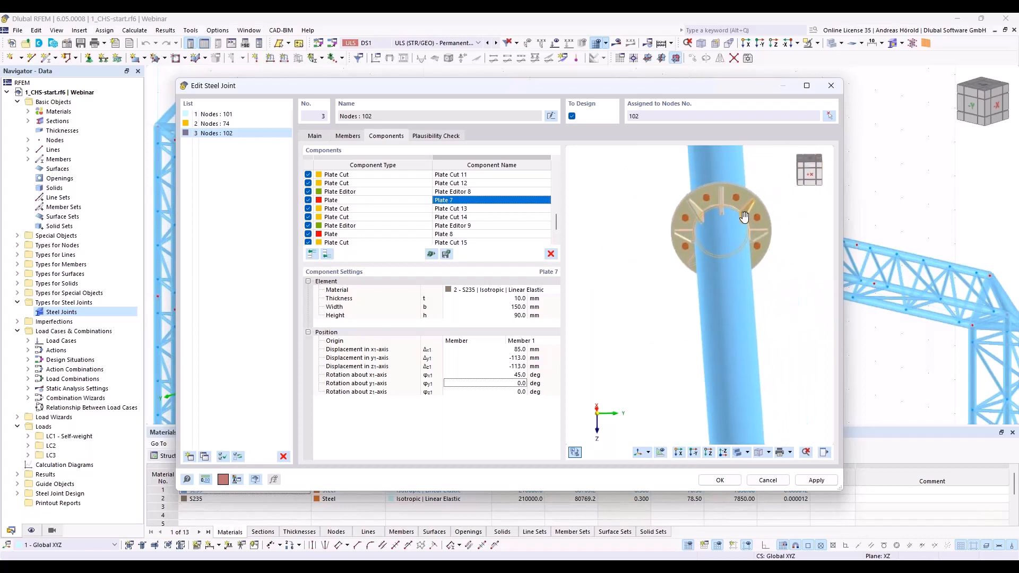
ctrl+middle_drag(757, 294, 741, 325)
scroll(770, 276, up, 5)
click(466, 235)
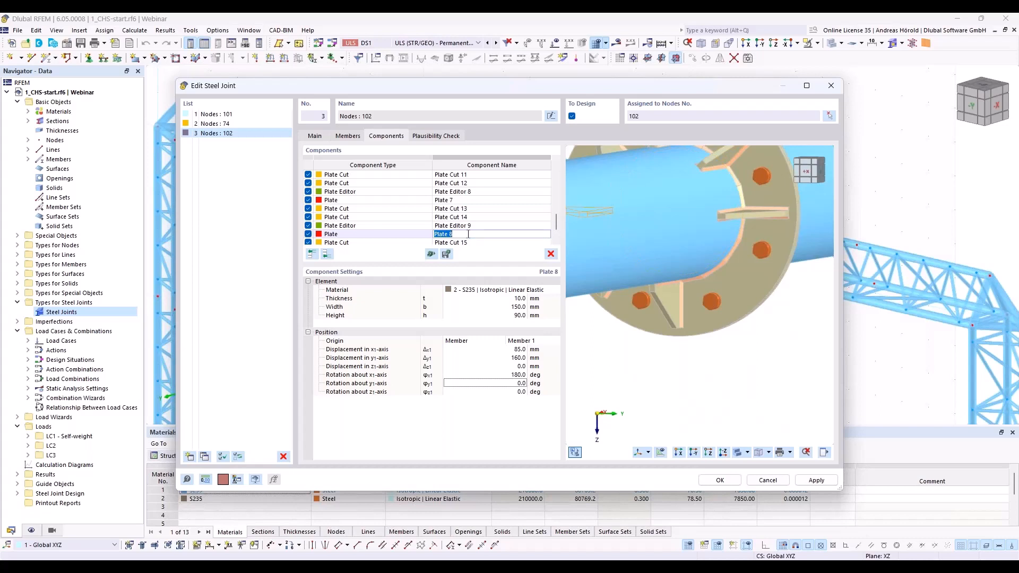
click(510, 358)
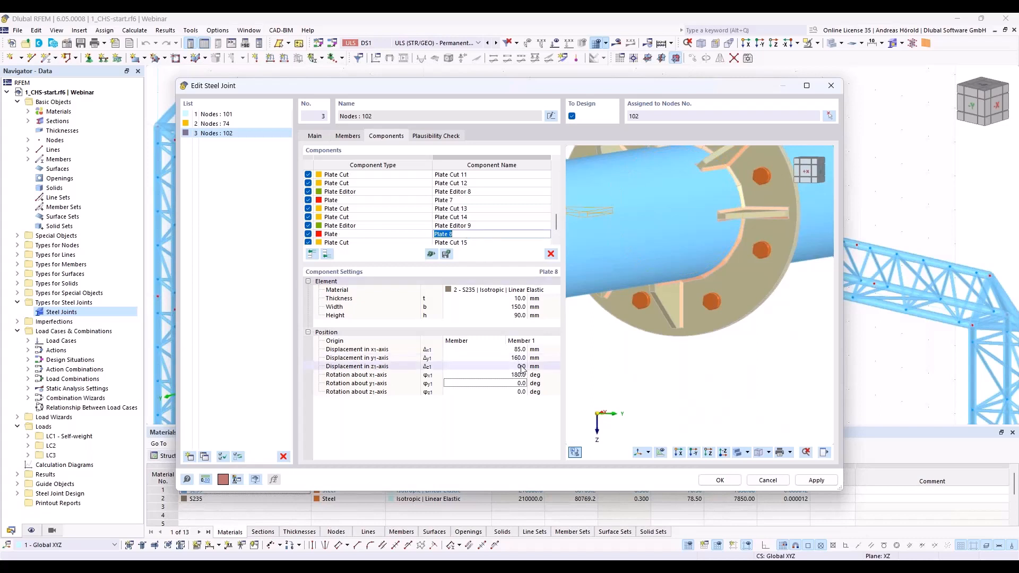
text(-)
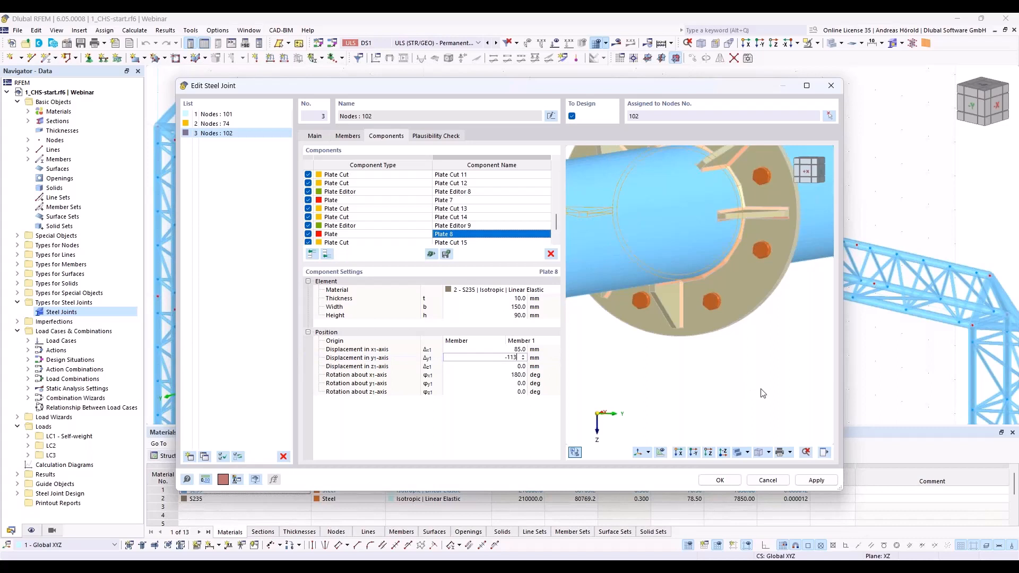
text(113)
key(Tab)
text(11)
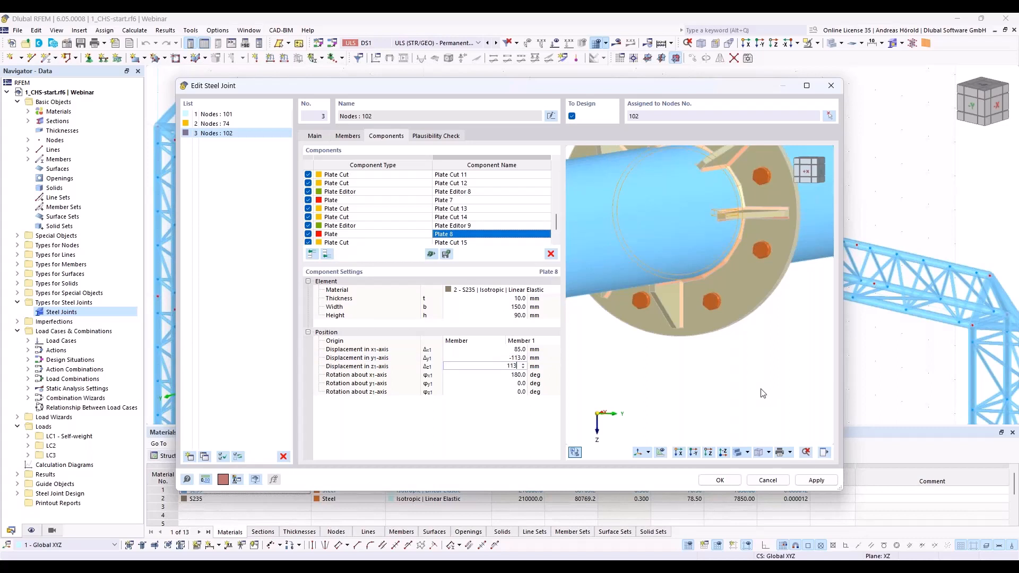
key(Tab)
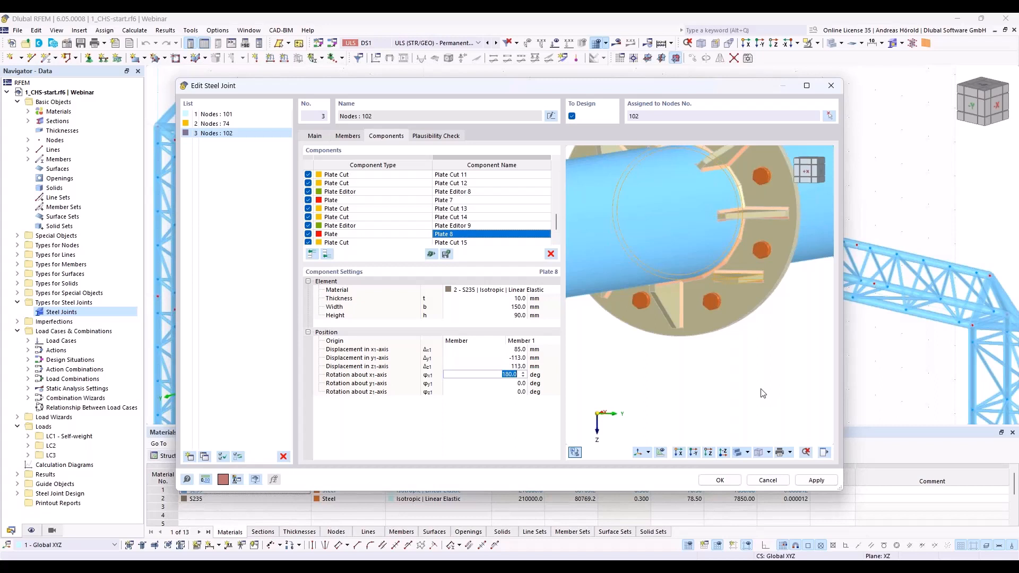
text(3154)
key(BackSpace)
key(Tab)
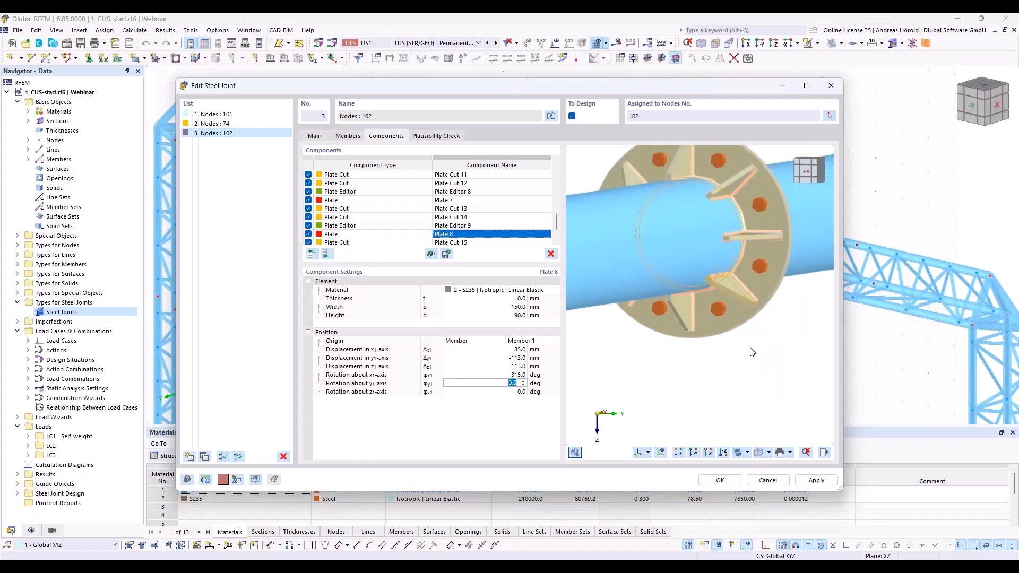
Step: Examine the arrangement of the stiffening plates around the bolted flange connection at node 102
ctrl+middle_drag(788, 345, 632, 399)
ctrl+middle_drag(736, 374, 732, 395)
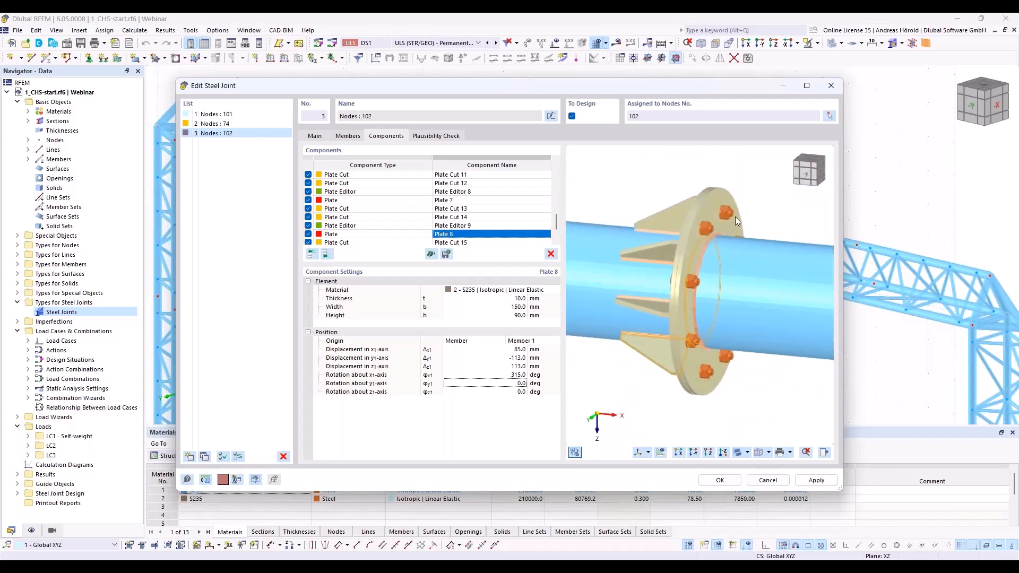
scroll(729, 214, down, 1)
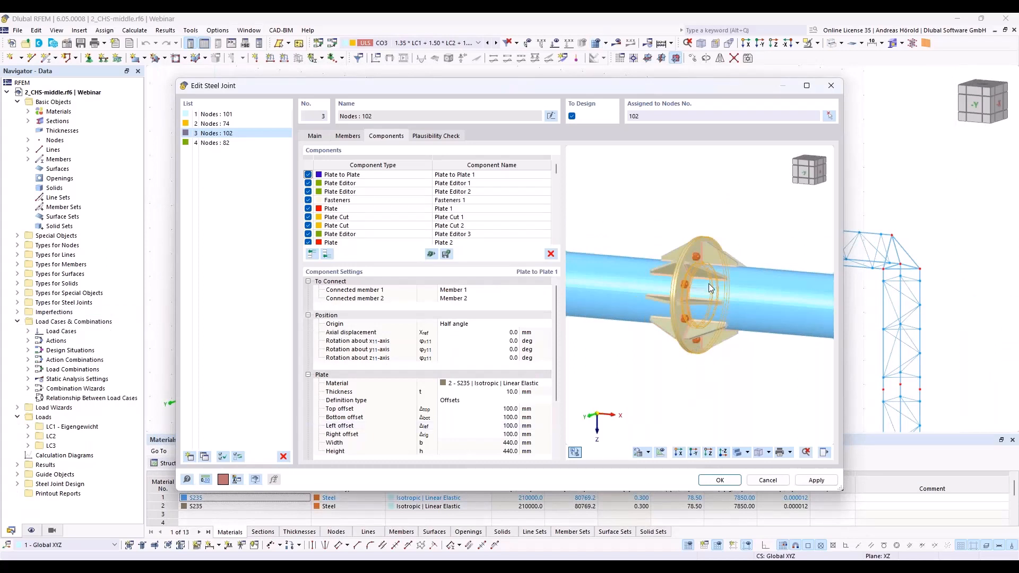
scroll(709, 288, up, 5)
scroll(709, 286, down, 4)
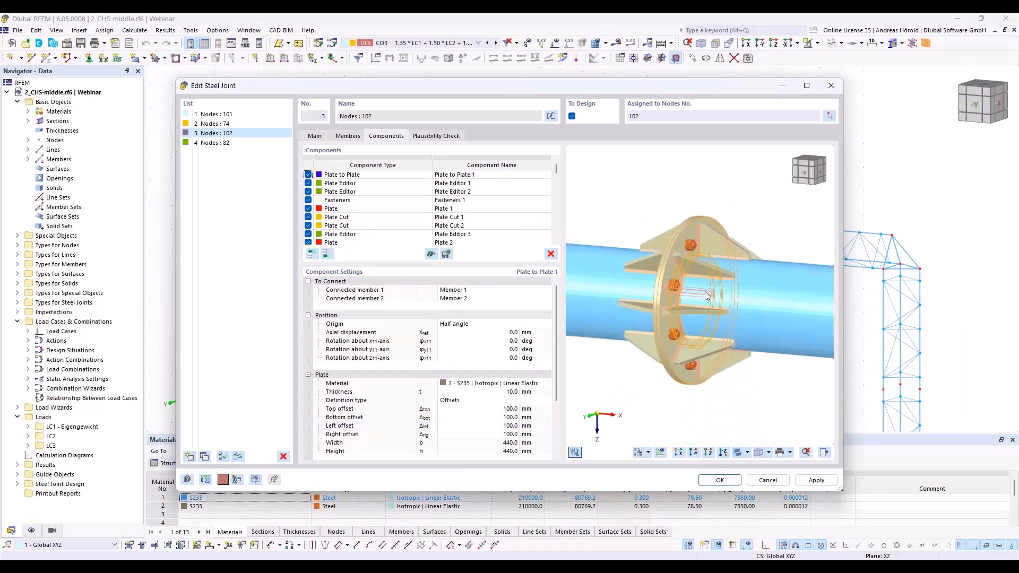
scroll(705, 291, up, 1)
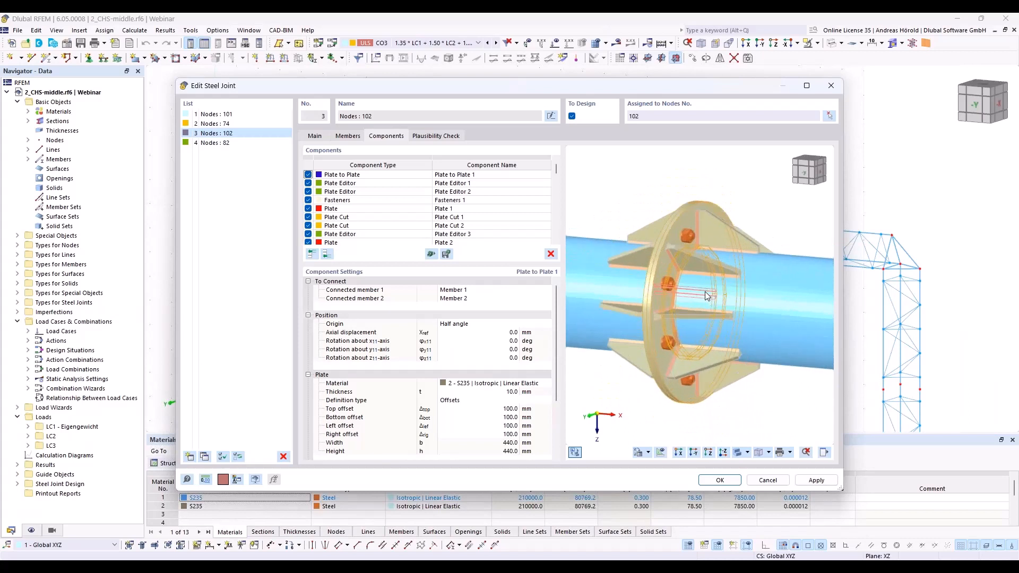
scroll(696, 304, down, 1)
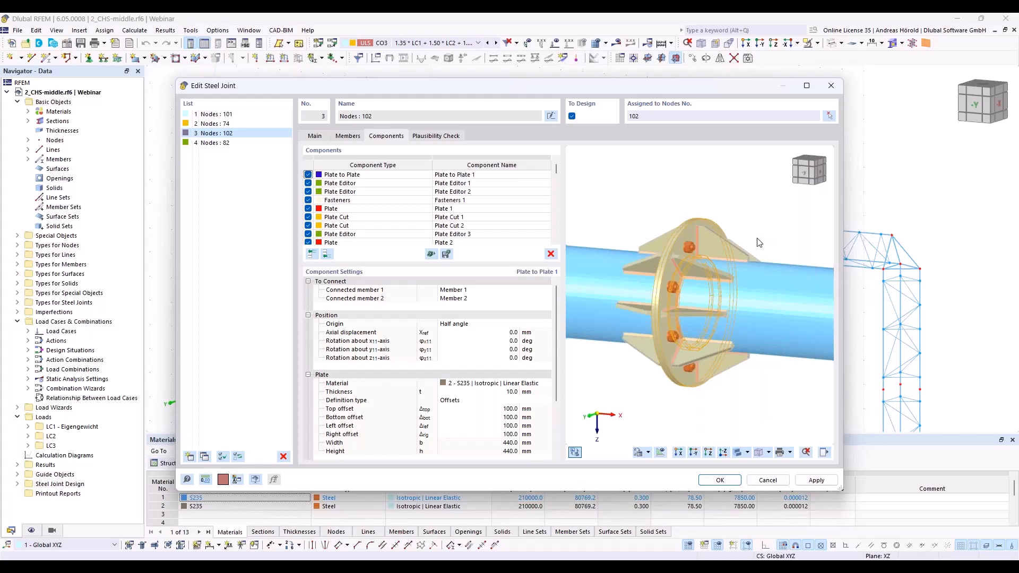
scroll(759, 242, down, 2)
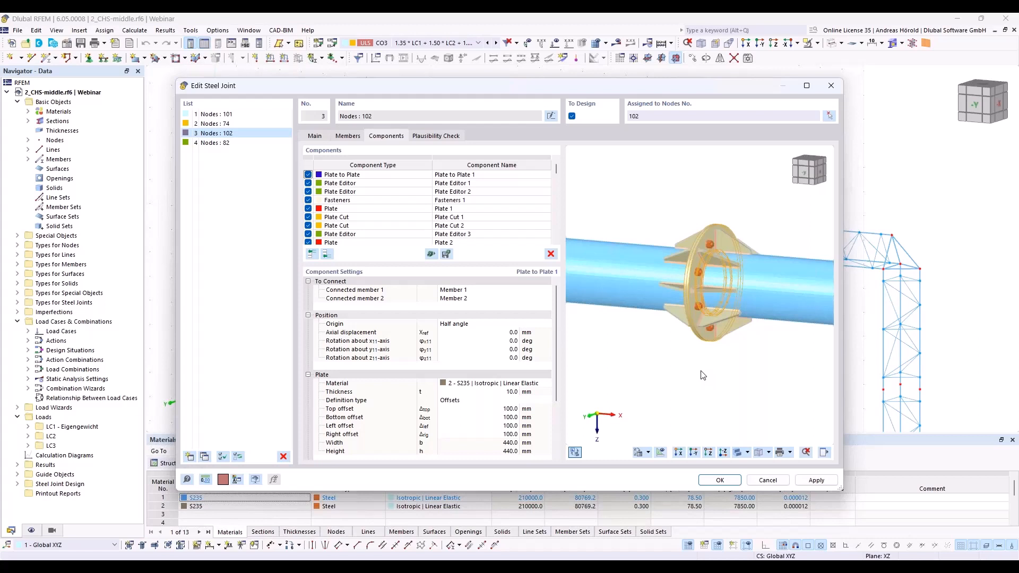
Step: Open the steel joint at node 82 and hide Auxiliary Plane 1 and Auxiliary Plane 2 in its preview
click(227, 145)
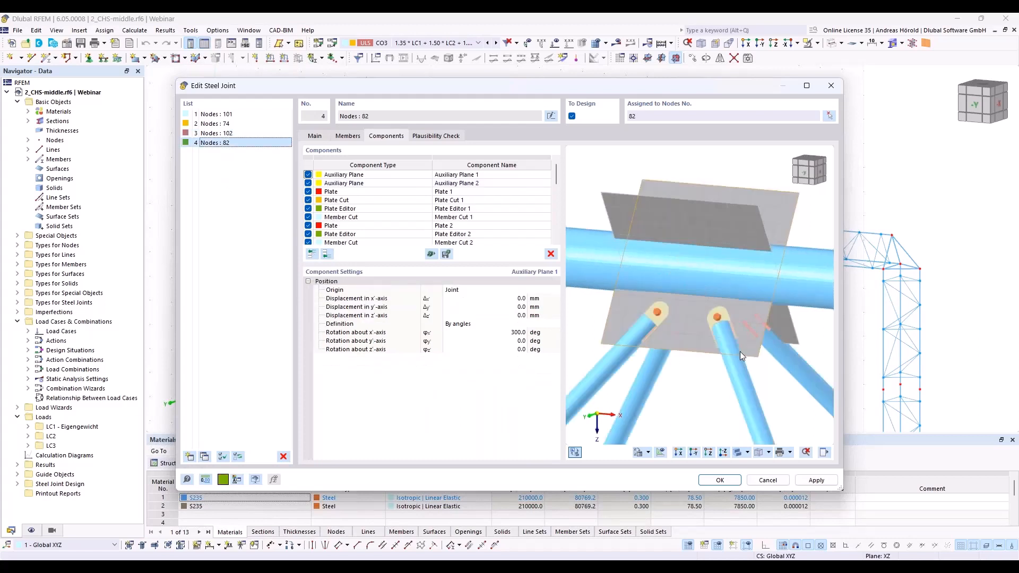
click(826, 453)
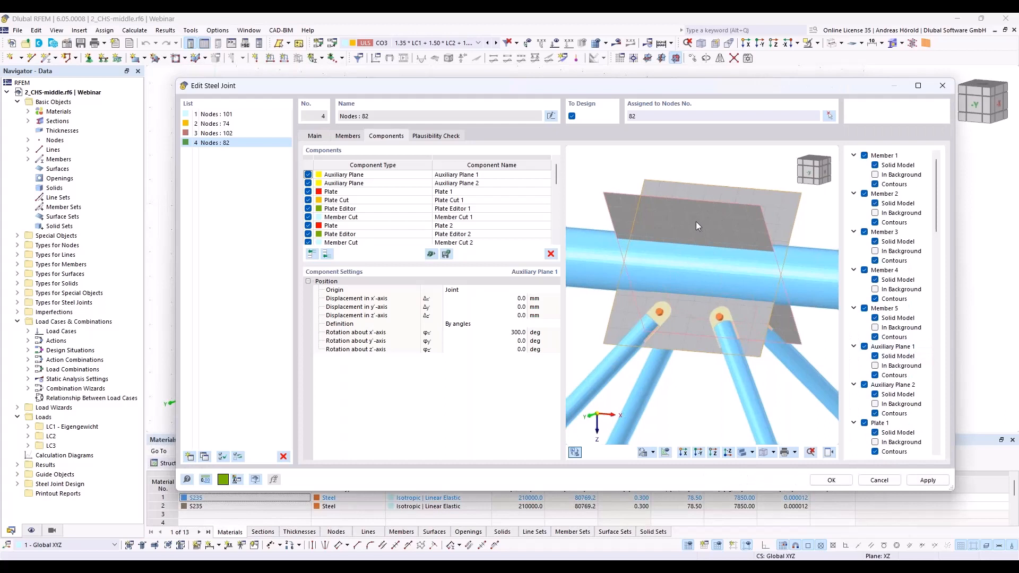
click(865, 385)
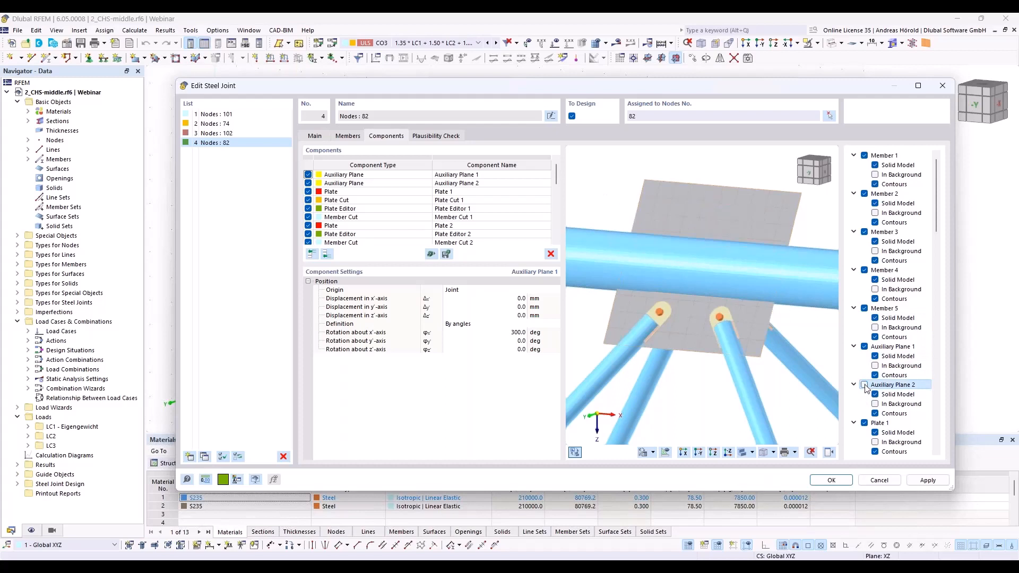
click(865, 348)
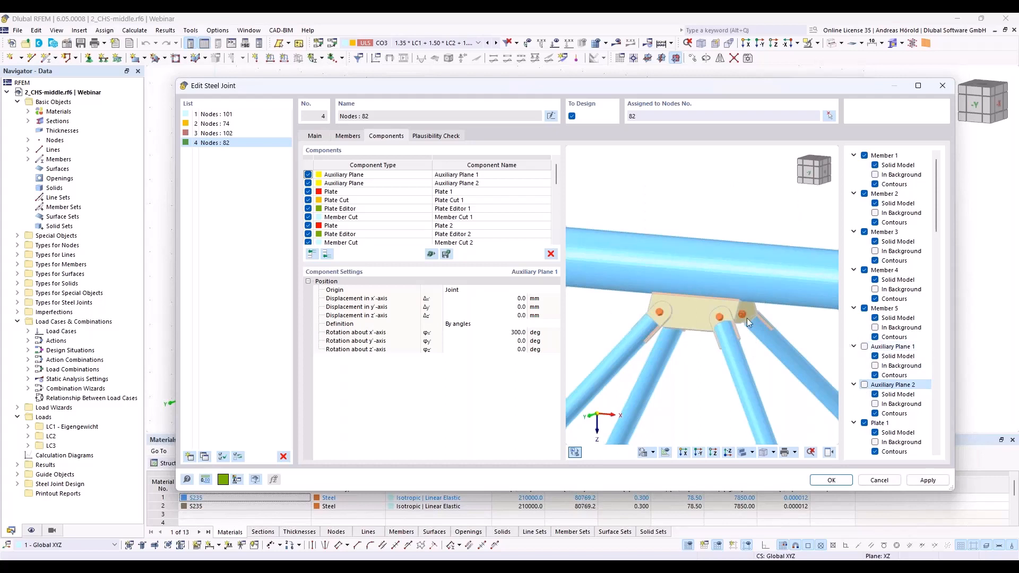
Step: Add an auxiliary solid to the joint at node 82 and set its shape to Section
scroll(700, 308, up, 3)
scroll(700, 308, down, 2)
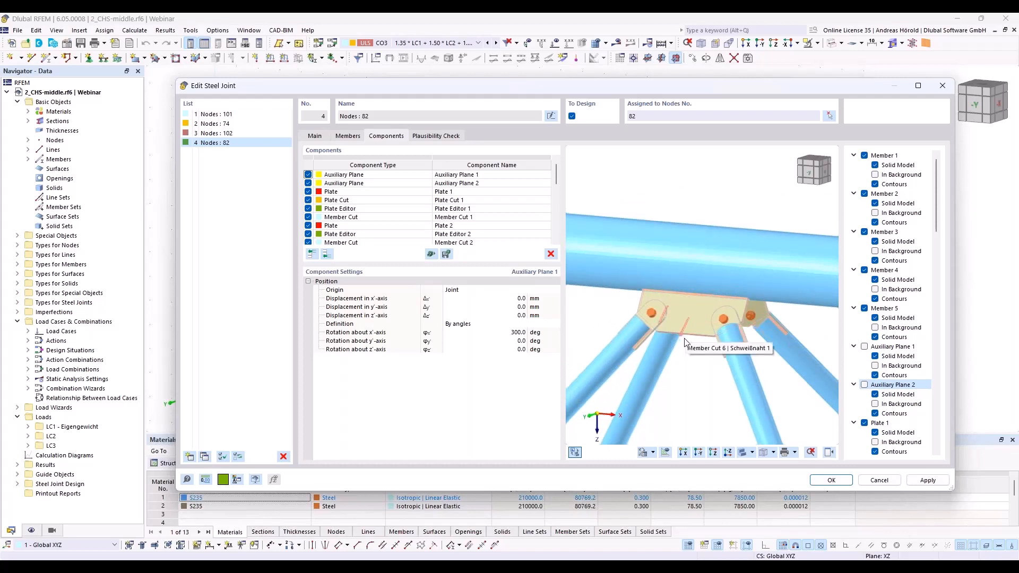
scroll(703, 382, up, 2)
scroll(703, 382, up, 2)
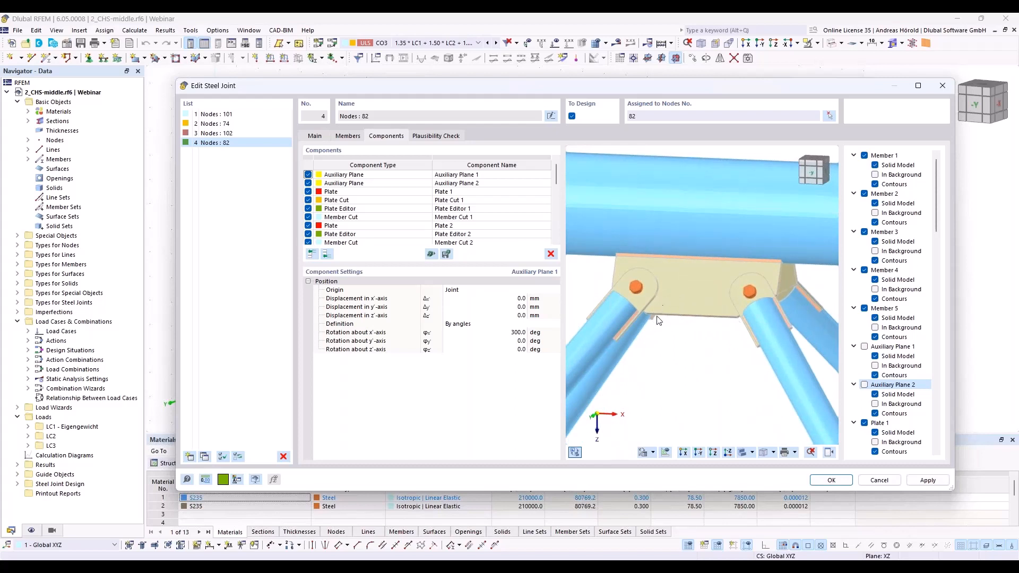
ctrl+middle_drag(740, 360, 751, 331)
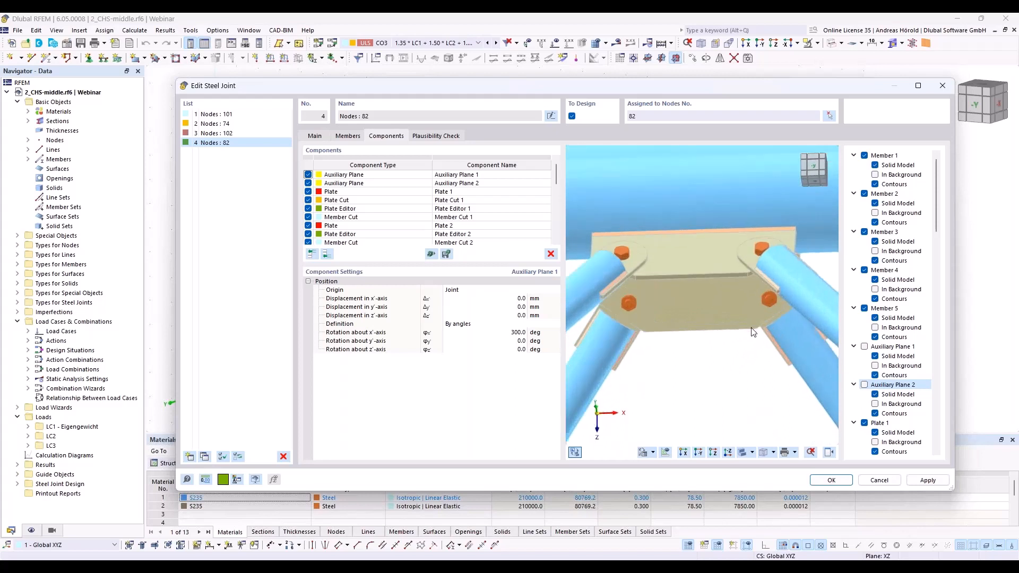
ctrl+middle_drag(704, 362, 699, 405)
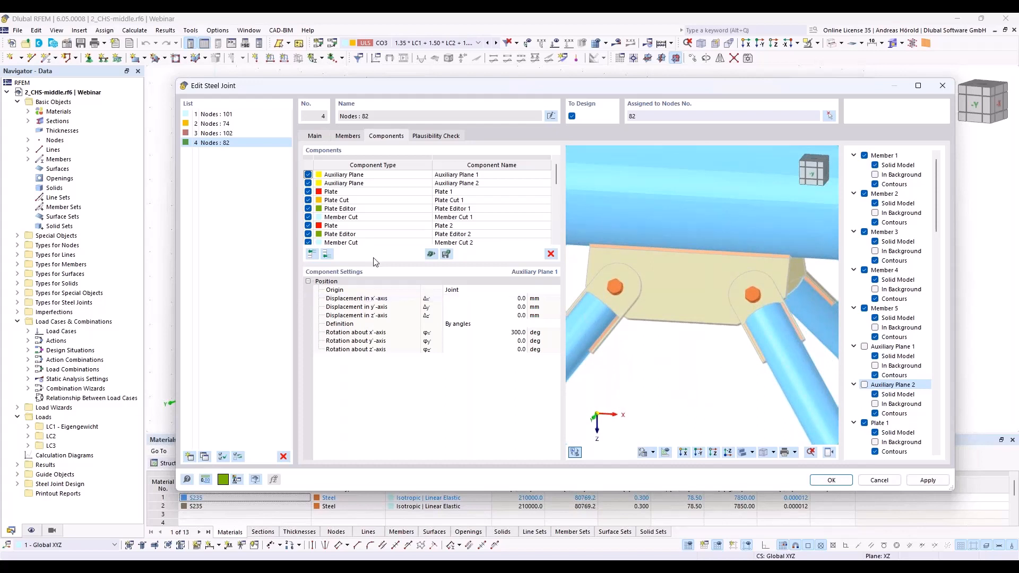
click(326, 255)
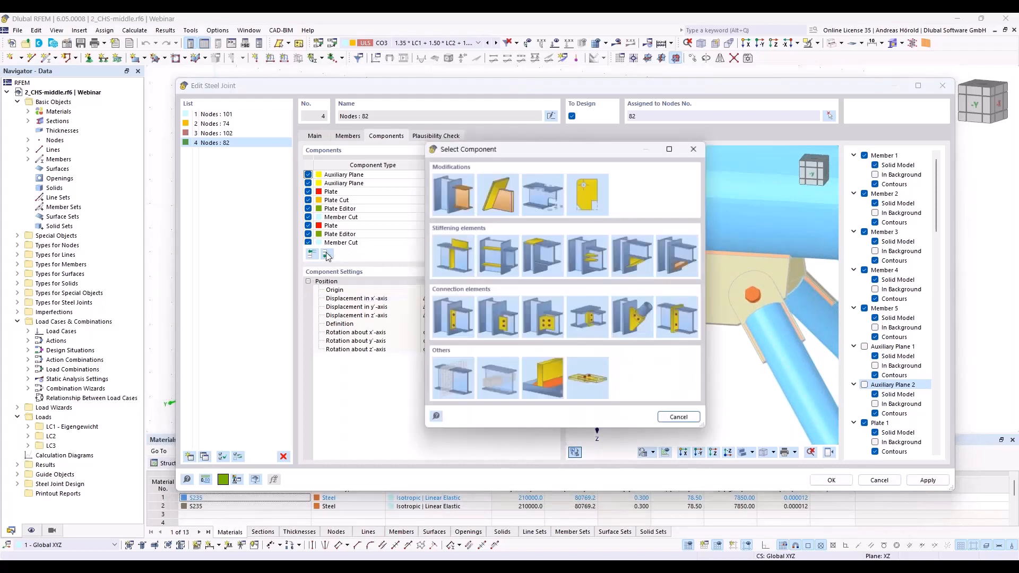
click(495, 386)
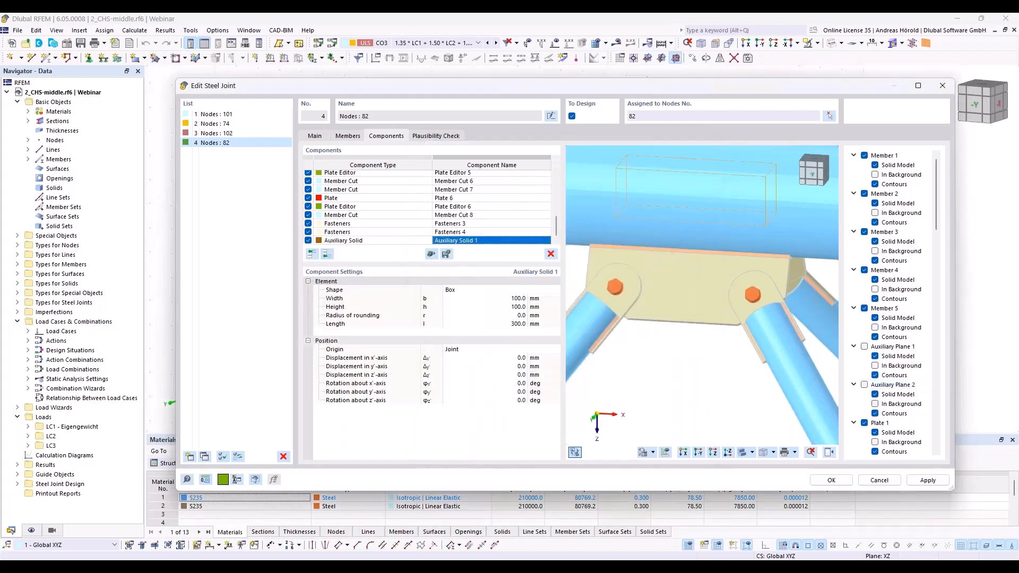
click(477, 291)
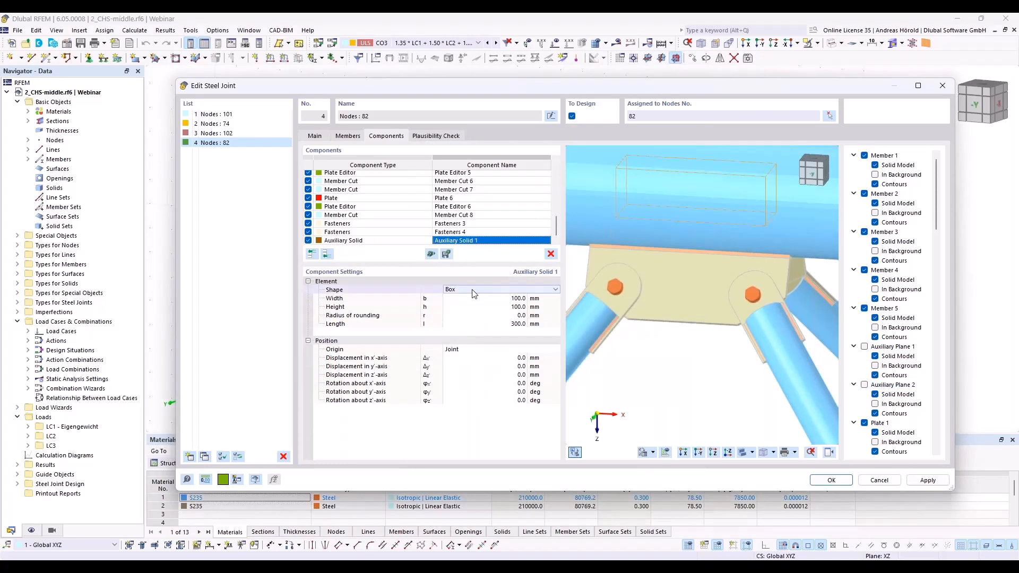
click(477, 291)
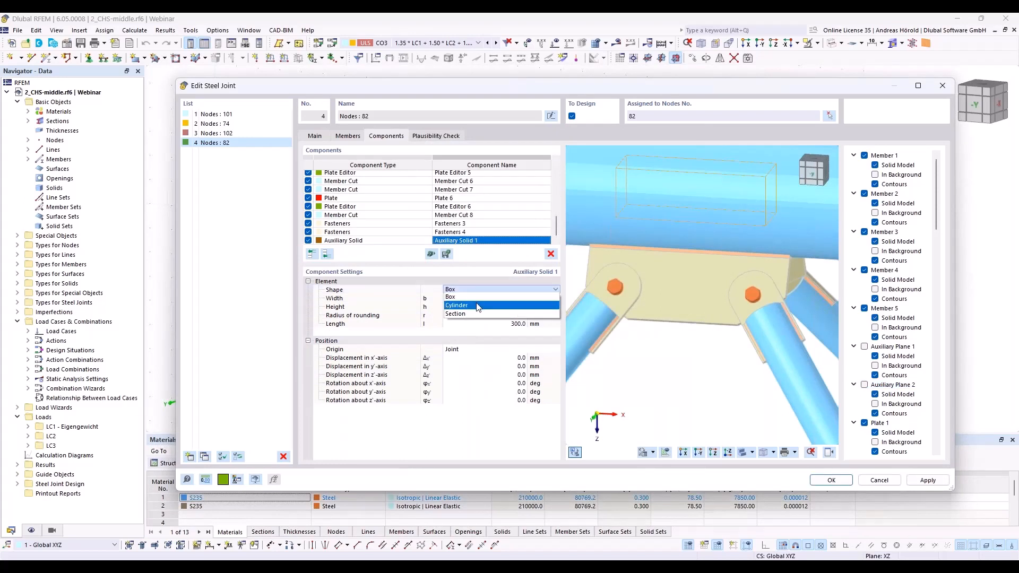
click(476, 312)
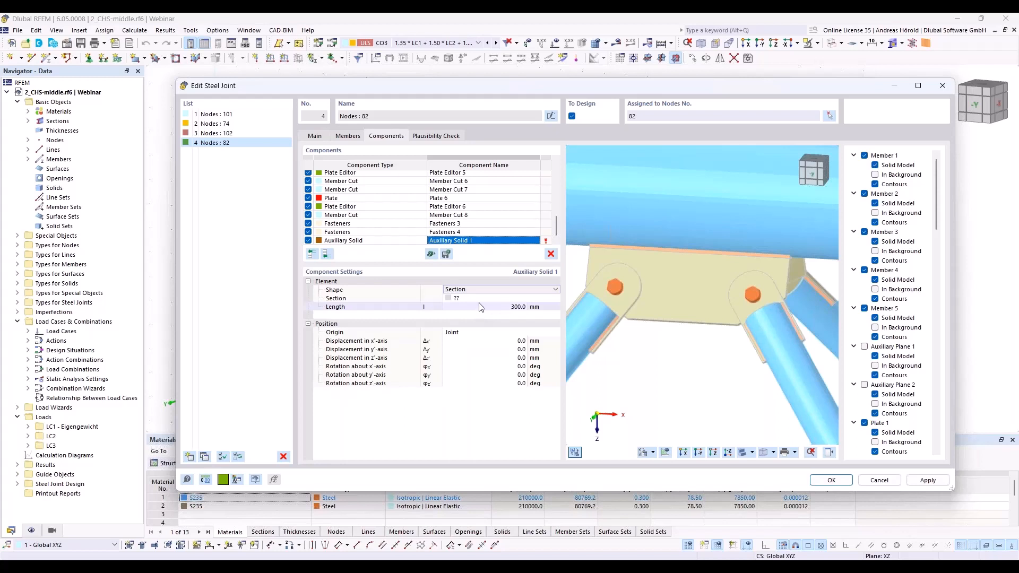
Step: Assign the auxiliary solid a parametric Massive Half Oval section with a height of 75 mm and a width of 250 mm
click(493, 298)
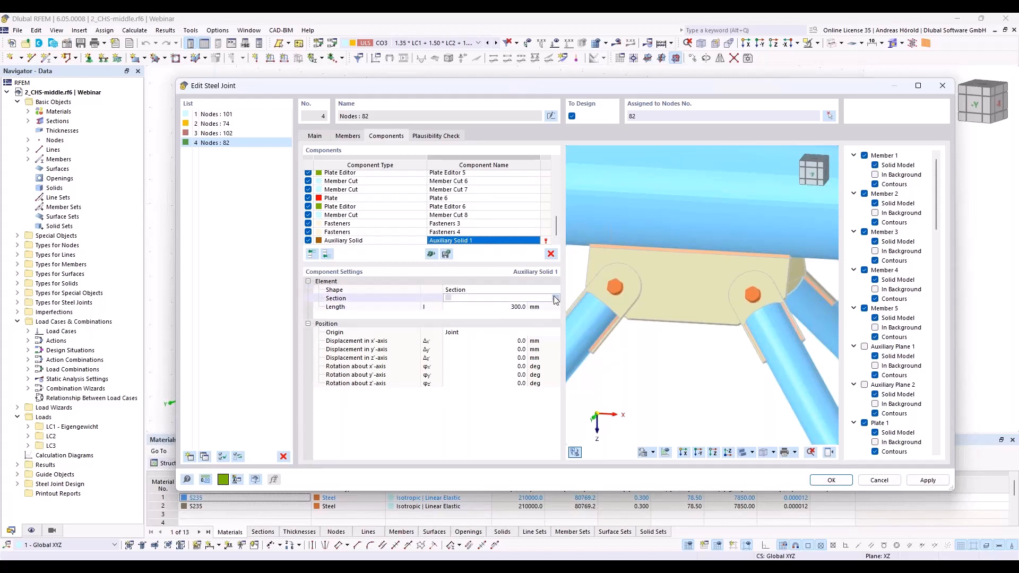
click(555, 300)
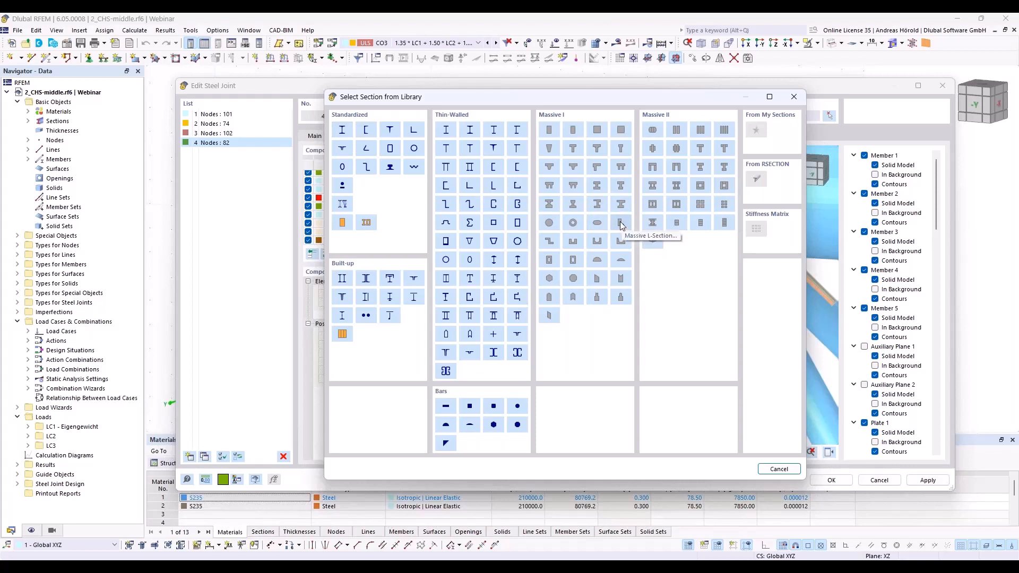
click(622, 264)
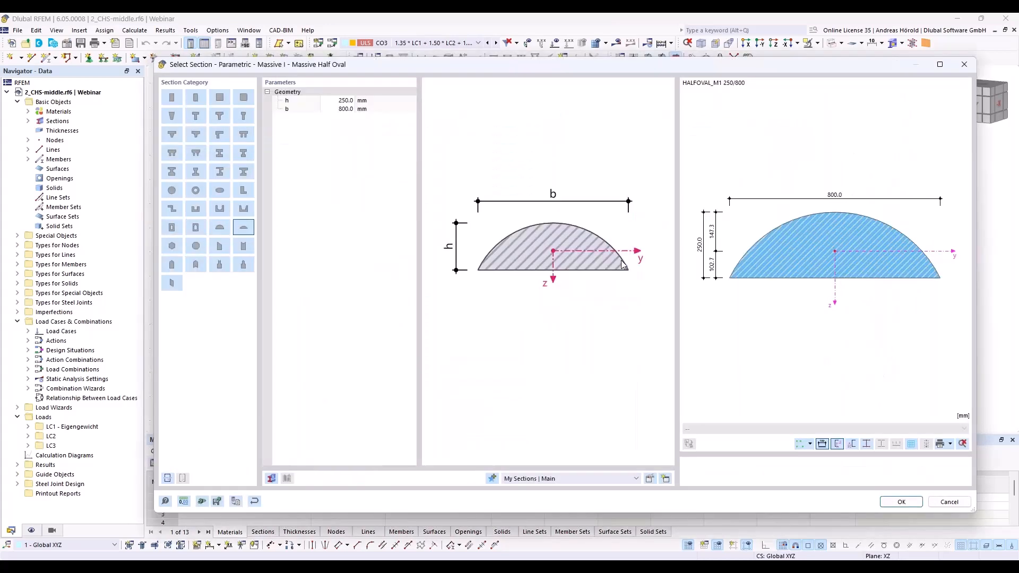
click(344, 101)
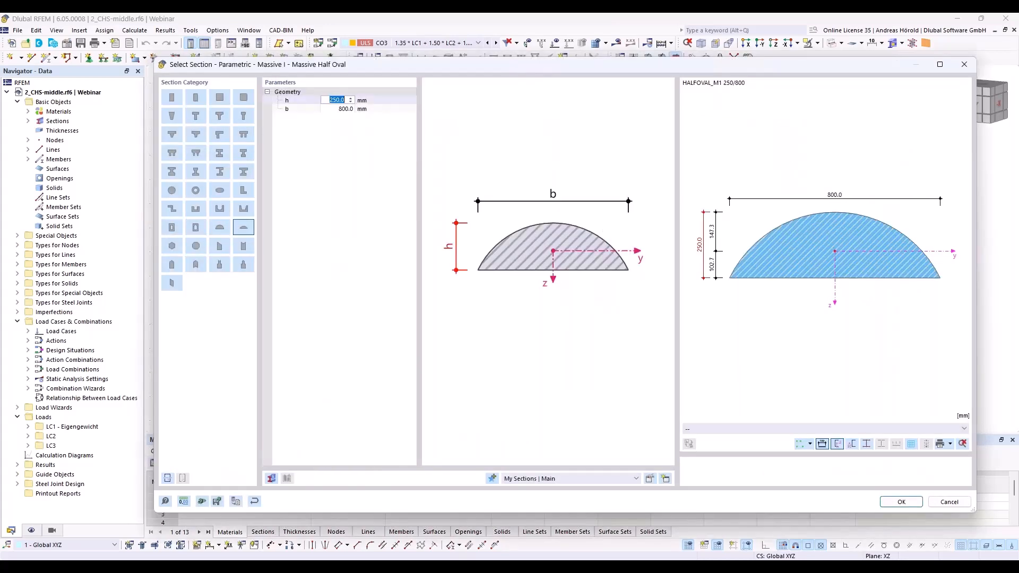
text(75)
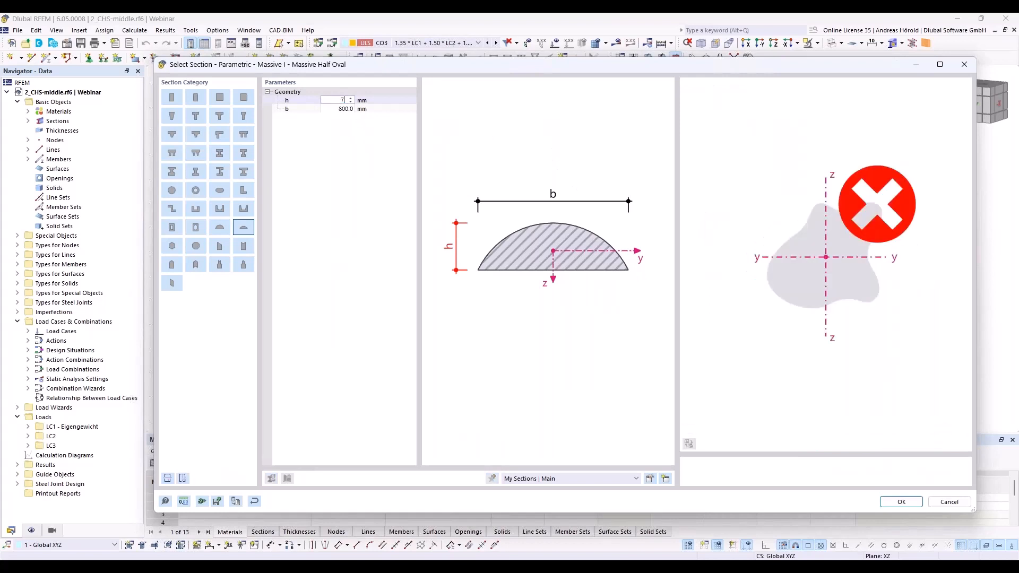
click(343, 109)
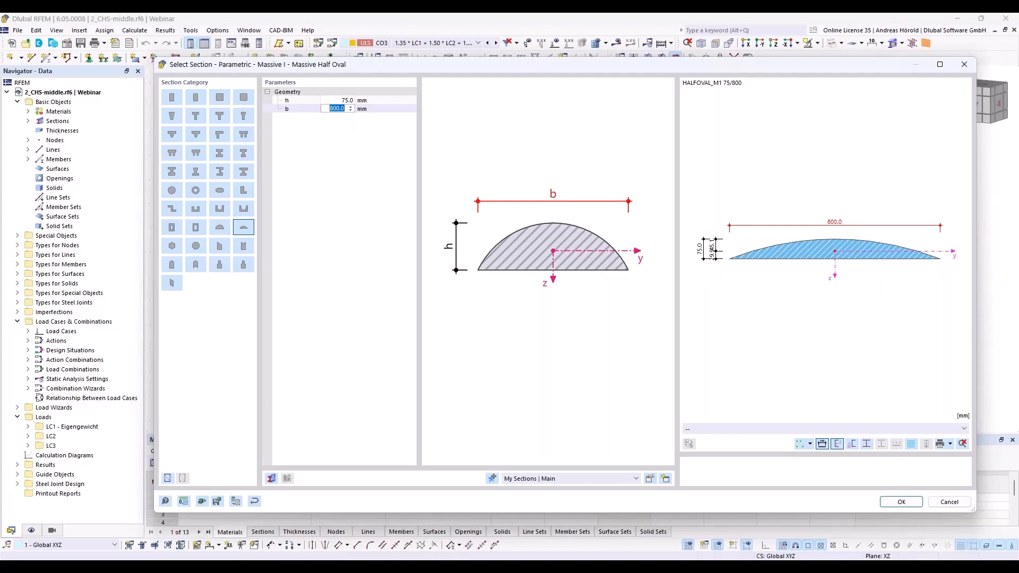
text(250)
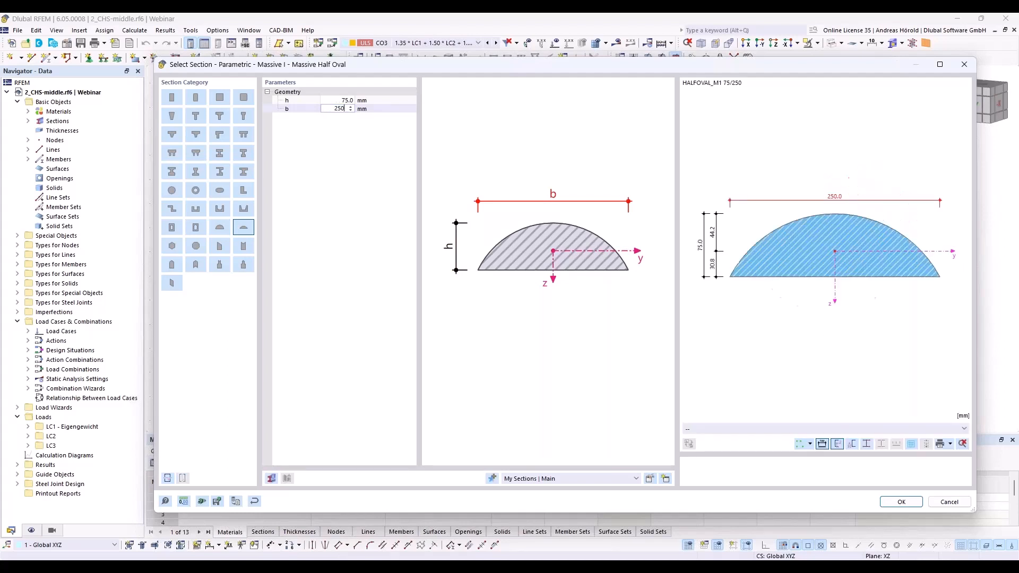
key(Return)
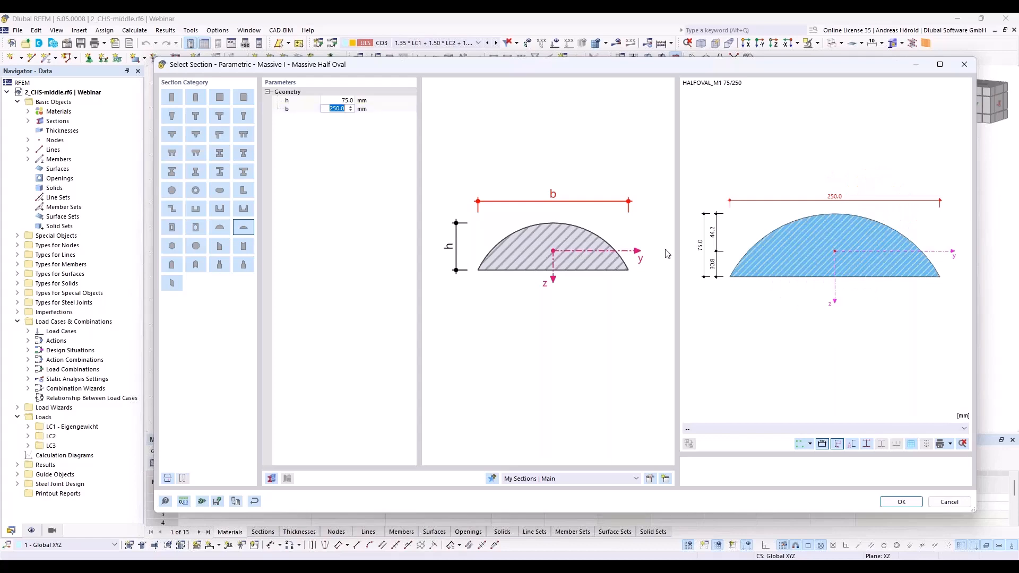
click(901, 502)
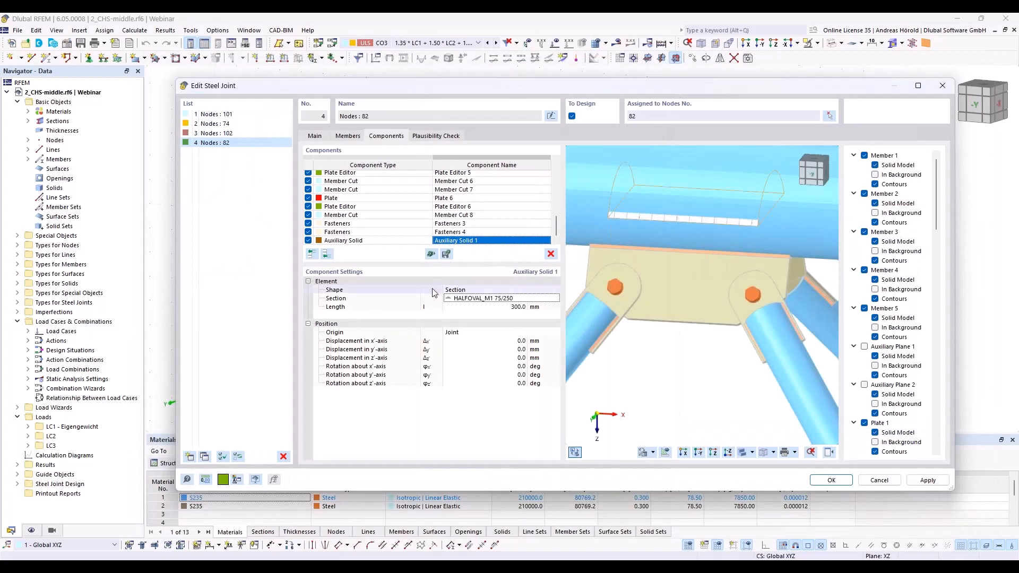
Step: Set the auxiliary solid's position origin to Plate and choose Plate 1 as the reference plate
click(472, 333)
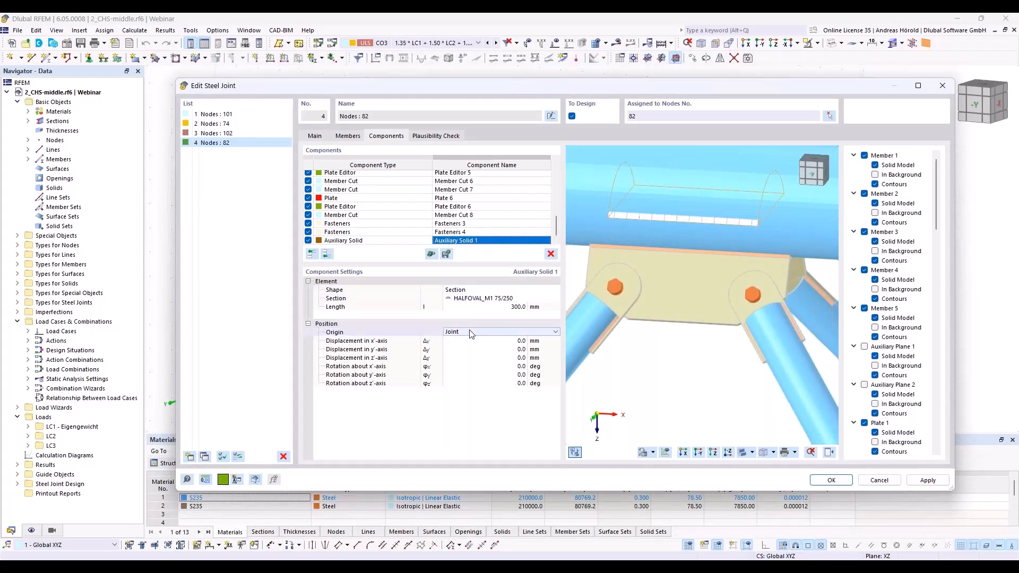
click(472, 332)
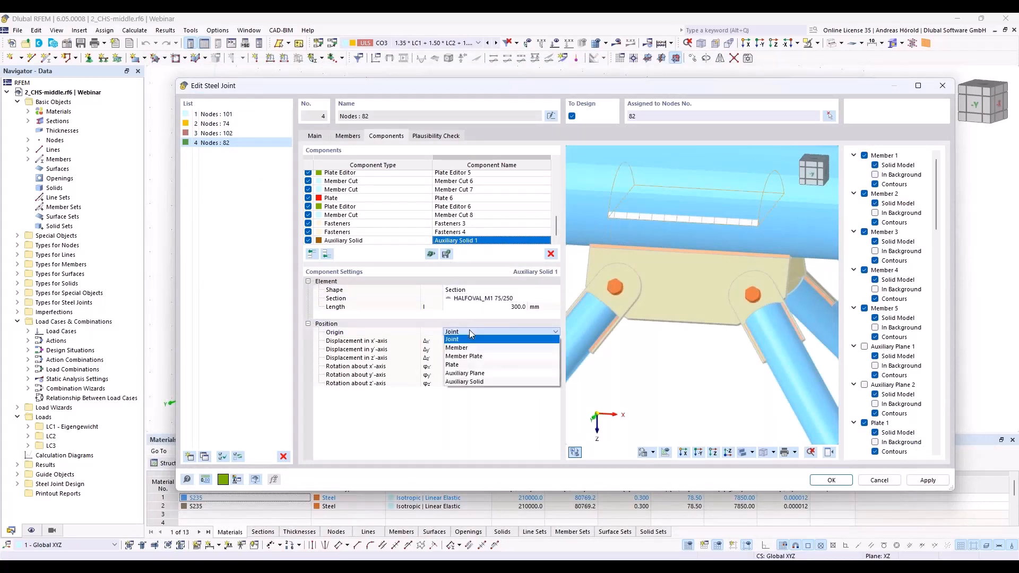
click(471, 365)
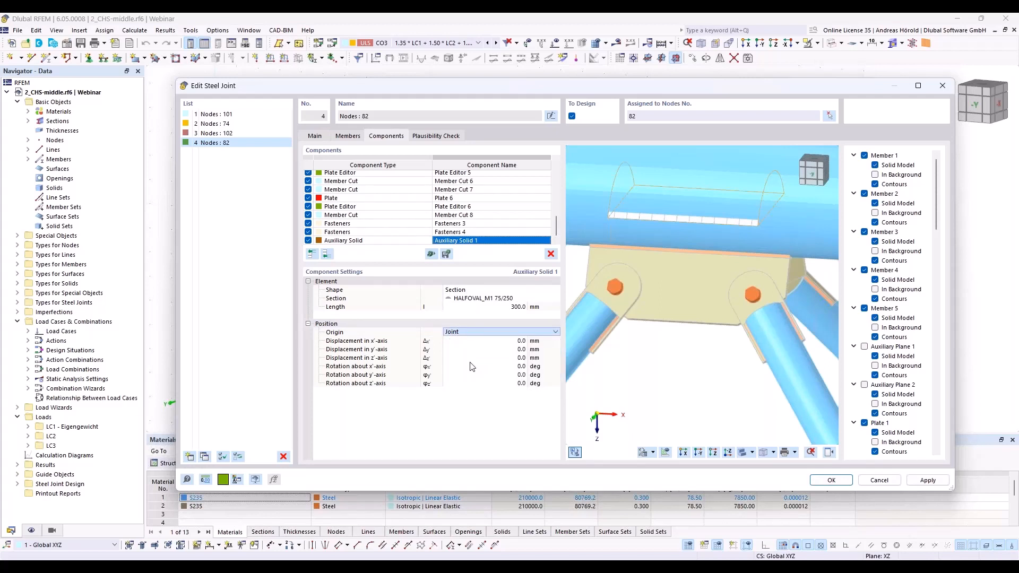
click(541, 332)
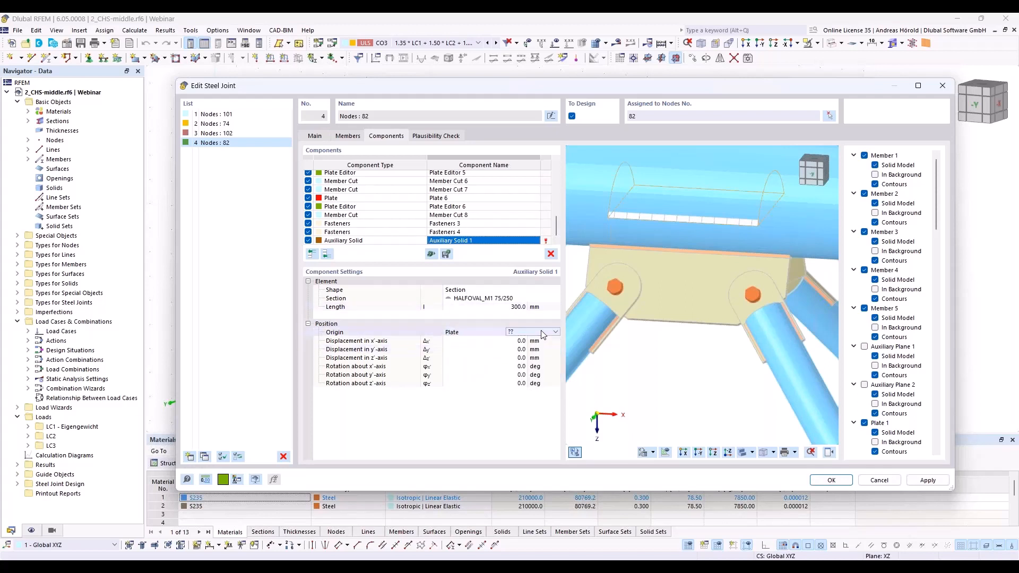
click(542, 333)
click(533, 354)
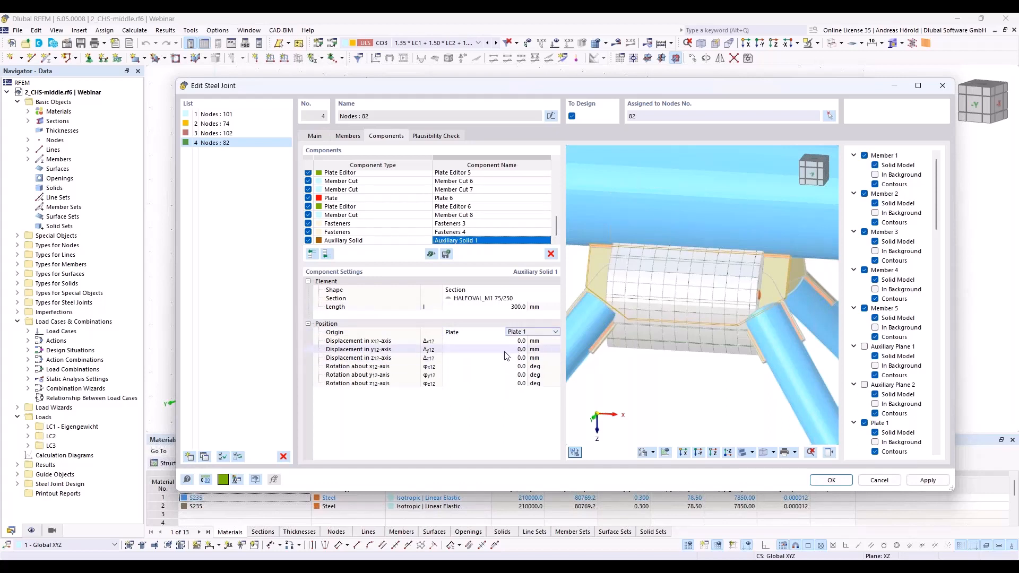
Step: Rotate the auxiliary solid 90° about the y-axis and 270° about the z-axis, with coordinate systems shown in the preview
click(515, 375)
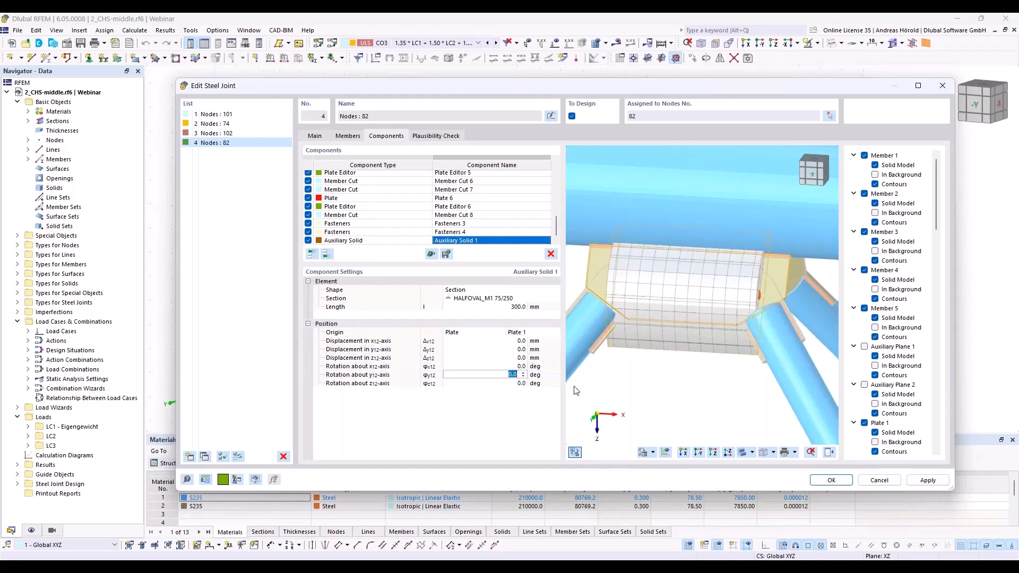
text(90)
key(Tab)
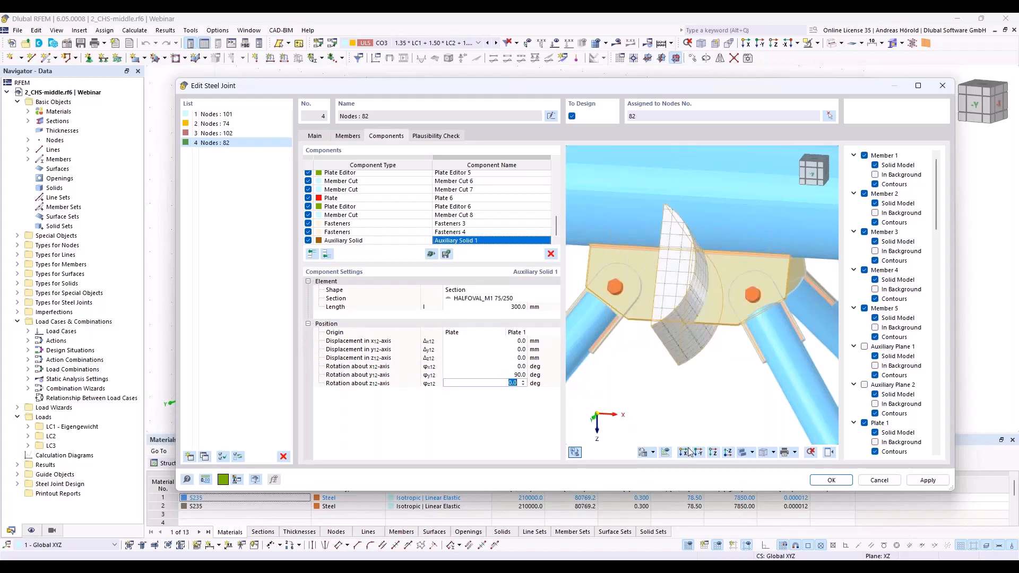
click(653, 453)
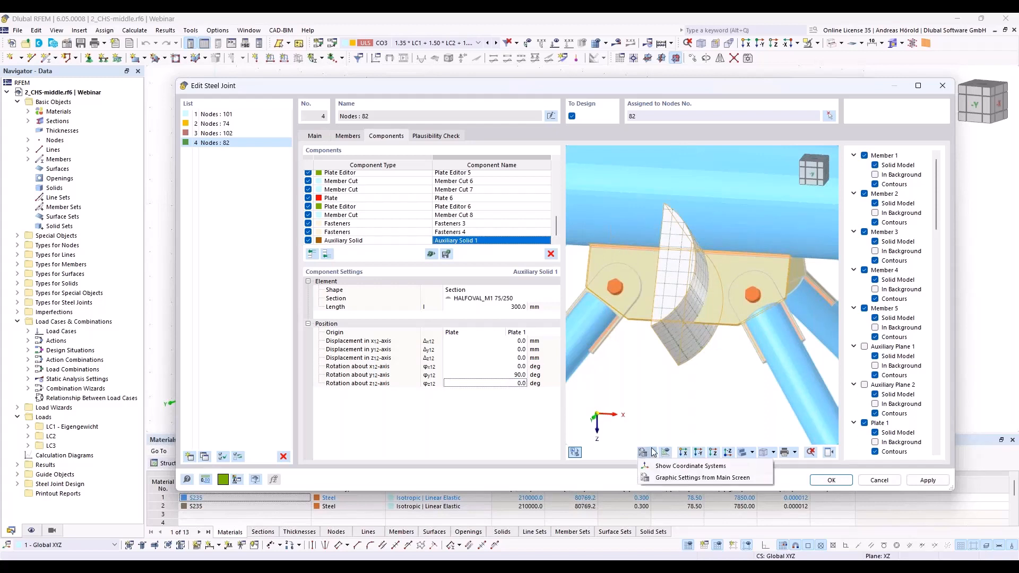
click(667, 466)
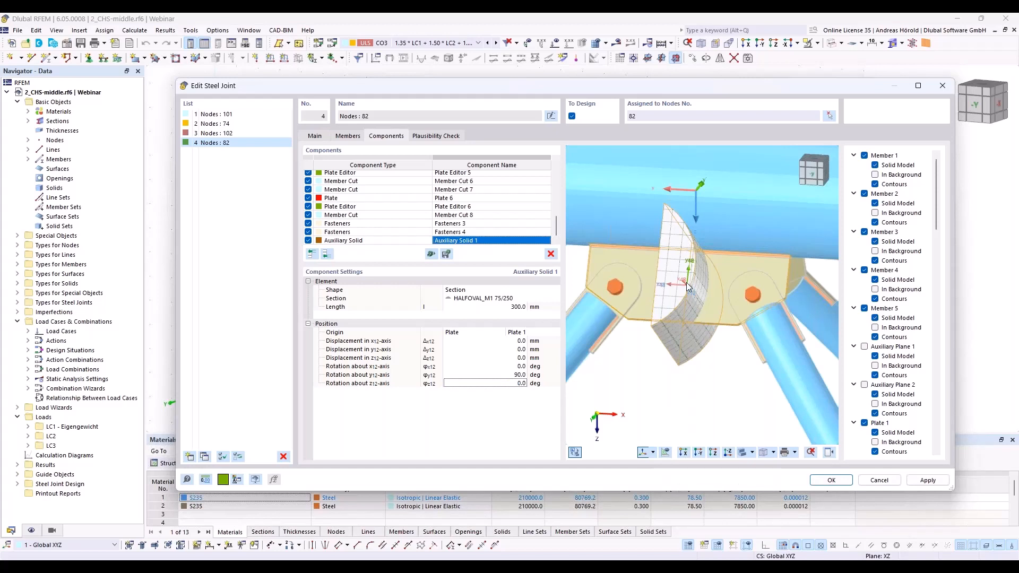
click(517, 383)
text(270)
key(Return)
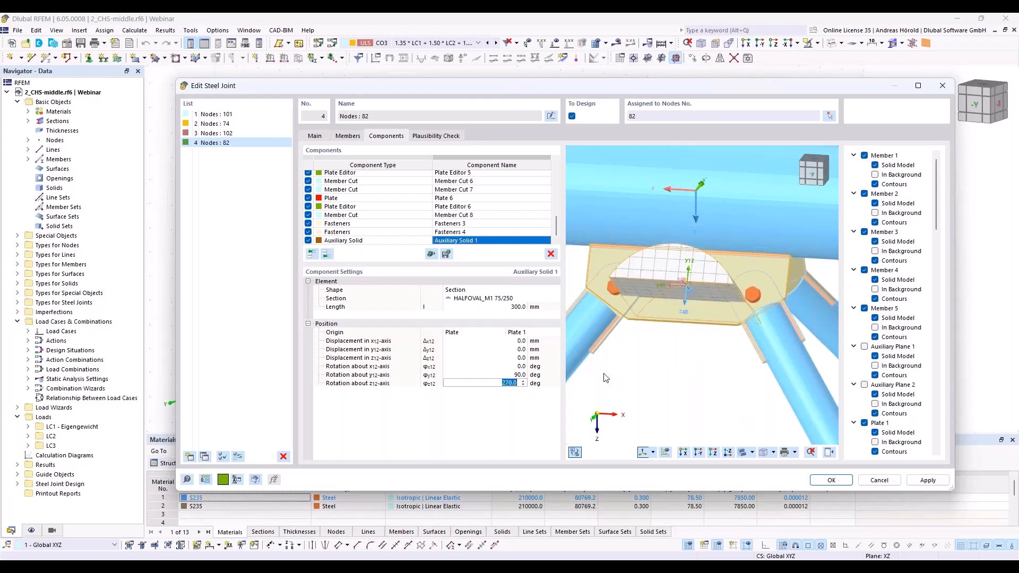
Step: Set the auxiliary solid's displacement along the plate's y-axis to -66 mm and check its position on the gusset plate
click(514, 349)
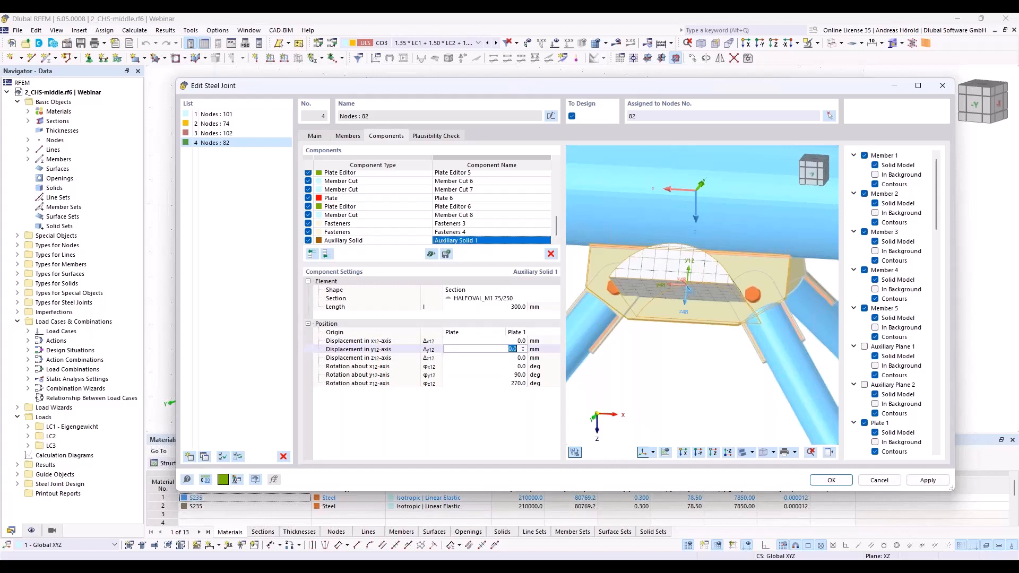
text(-66)
key(Tab)
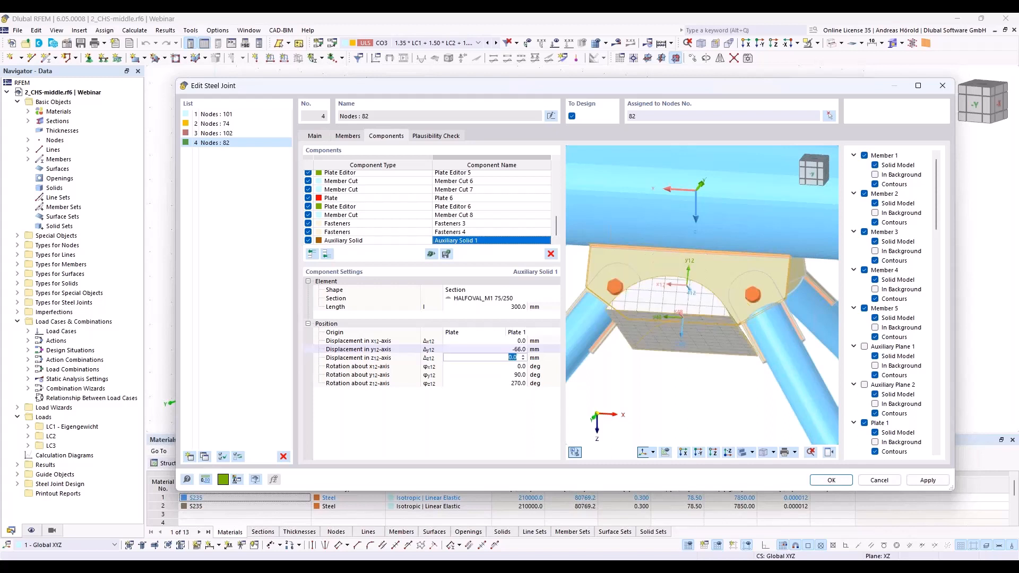
ctrl+middle_drag(628, 358, 651, 403)
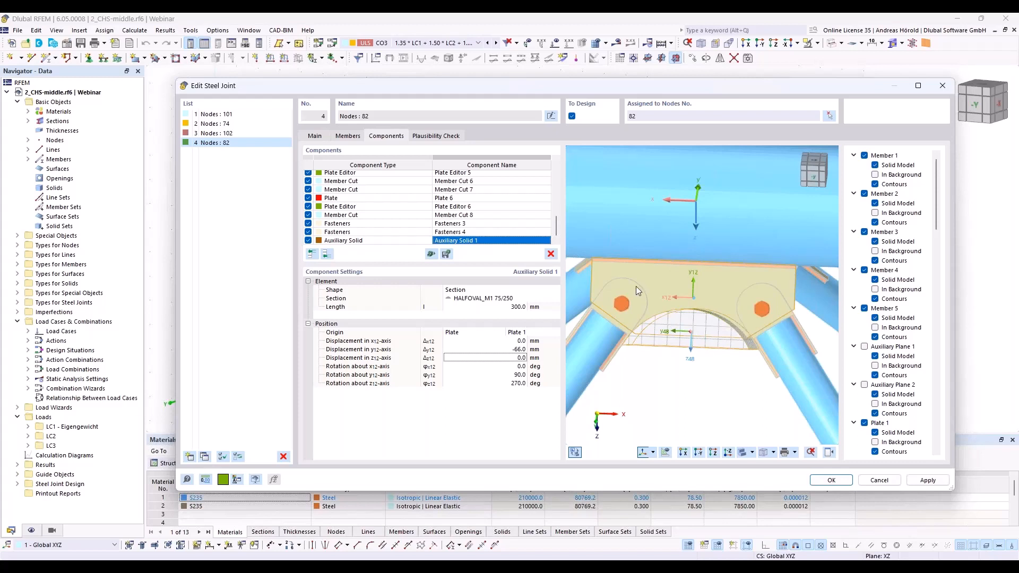
Step: Add a plate cut component that cuts Plate 1 by auxiliary solid, using Auxiliary Solid 1
click(326, 255)
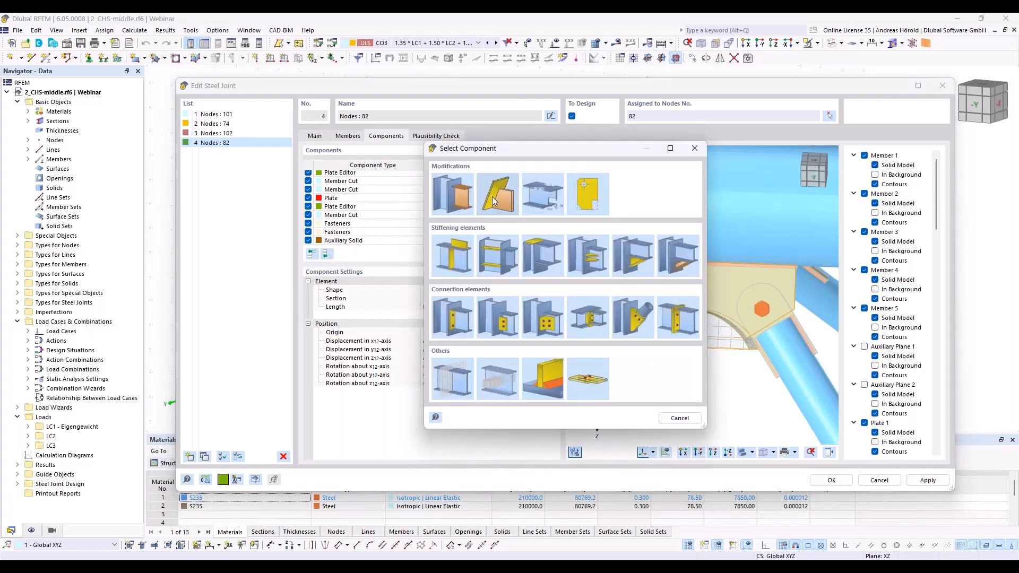
click(493, 201)
click(498, 291)
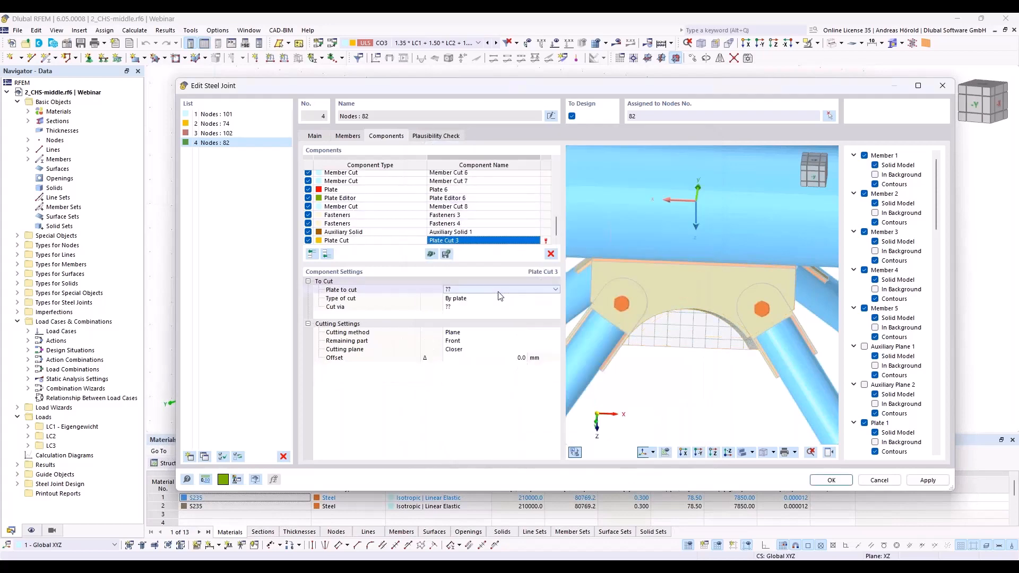
click(499, 290)
click(499, 306)
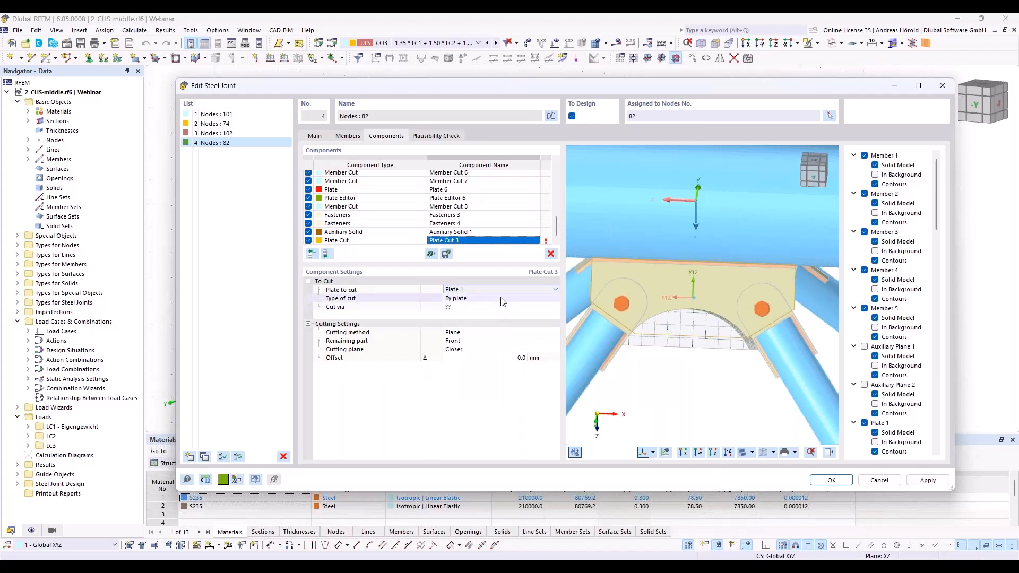
click(503, 300)
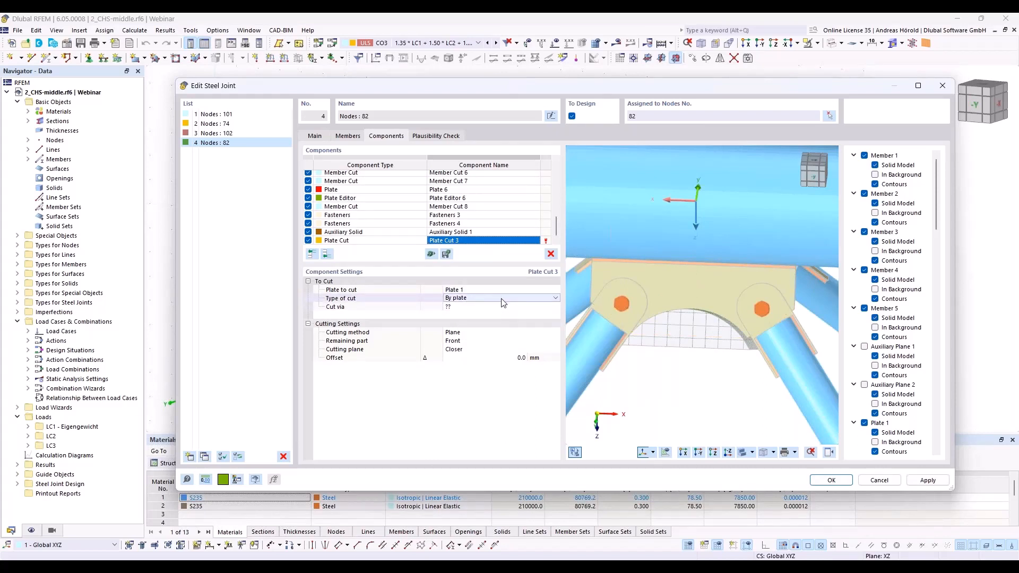
click(531, 300)
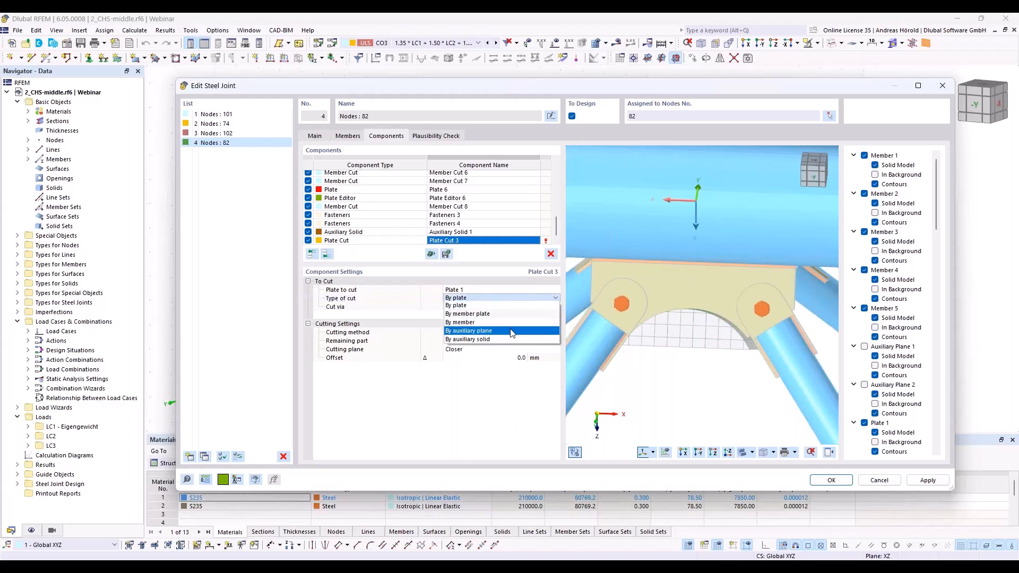
click(510, 340)
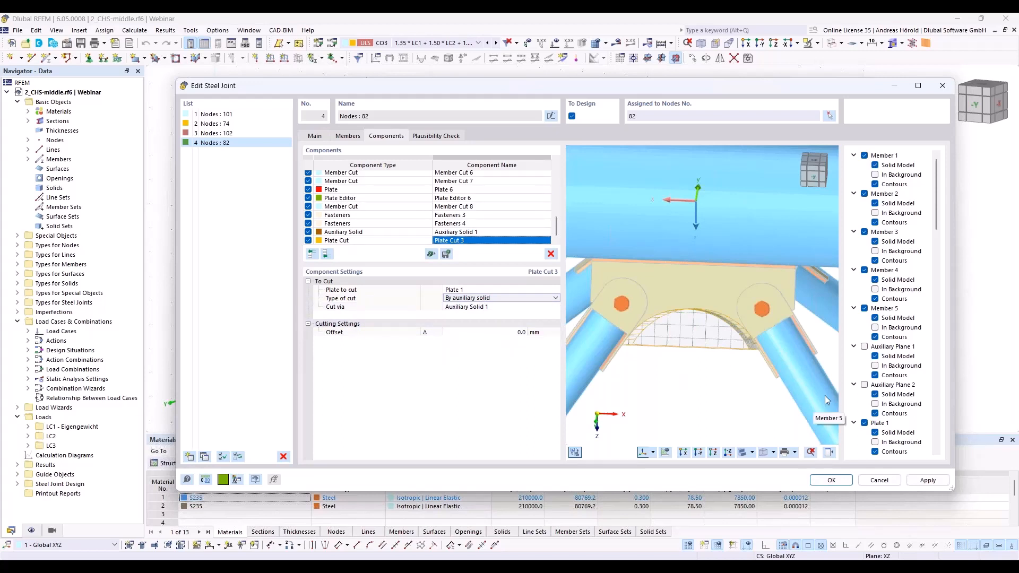
Step: Hide Auxiliary Solid 1 in the joint preview and inspect the curved cut-out in the gusset plate
scroll(868, 382, down, 5)
scroll(868, 382, down, 14)
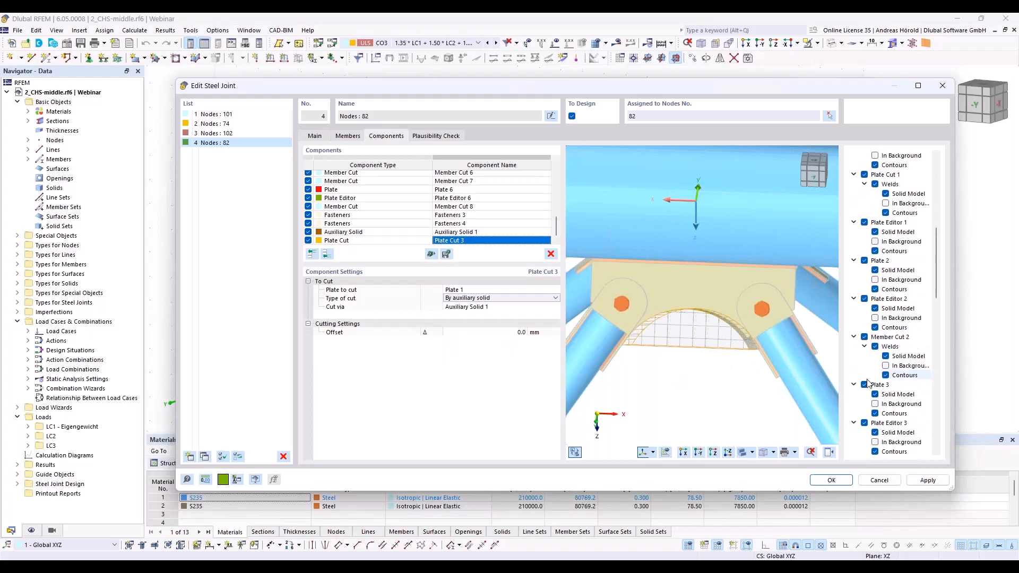
scroll(869, 382, down, 7)
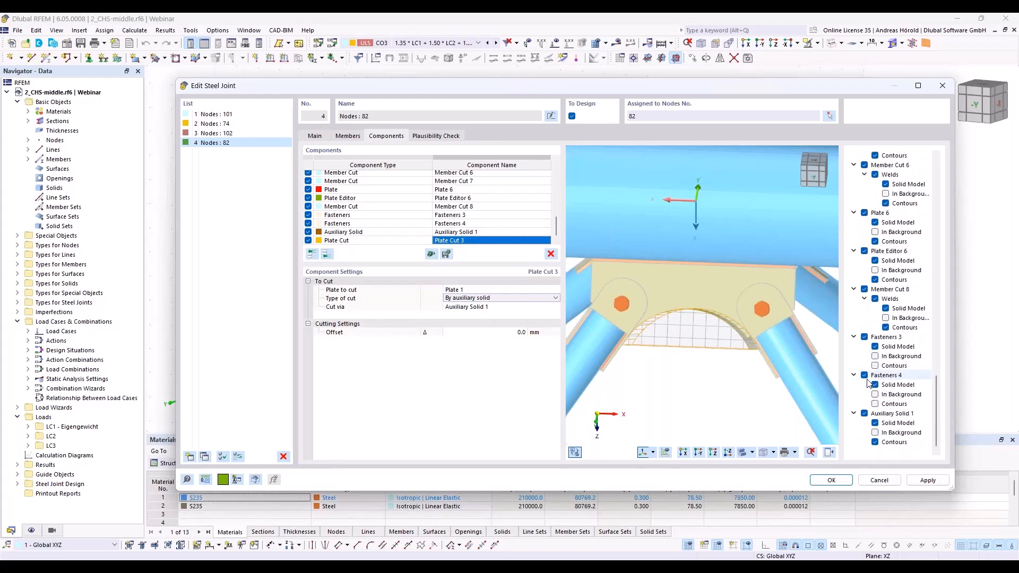
click(865, 413)
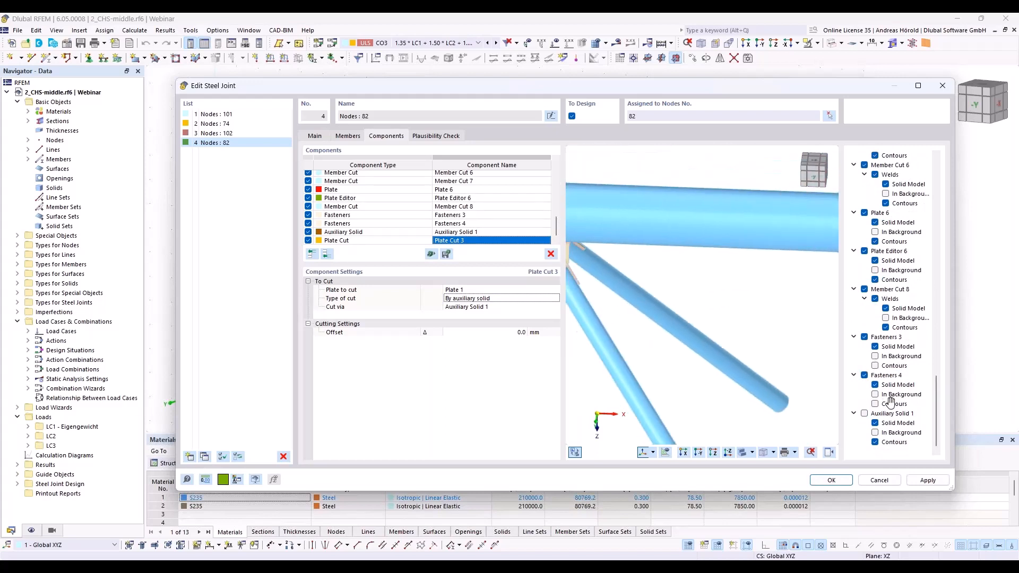
scroll(766, 381, up, 8)
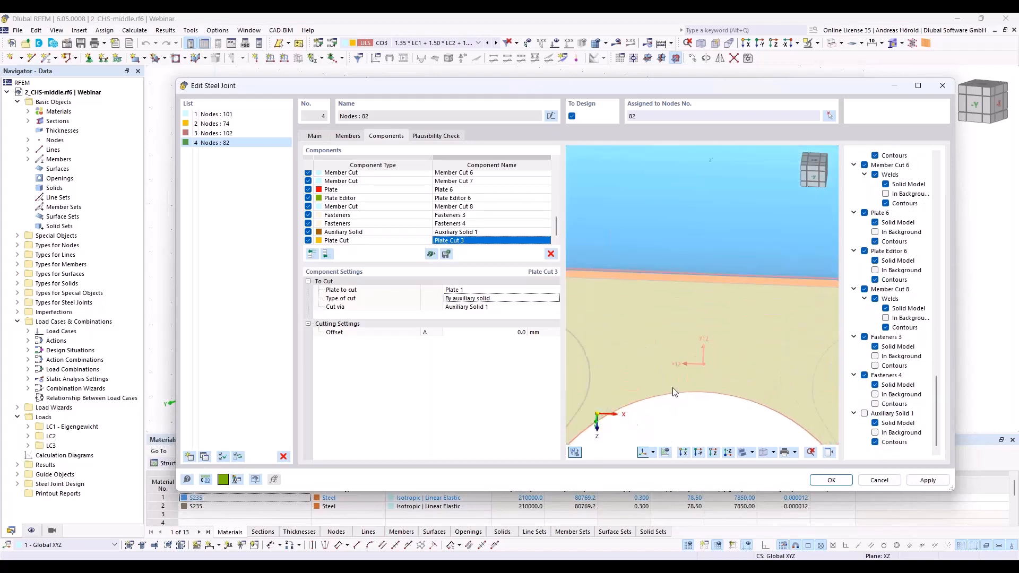
scroll(673, 386, down, 3)
middle_drag(675, 382, 701, 322)
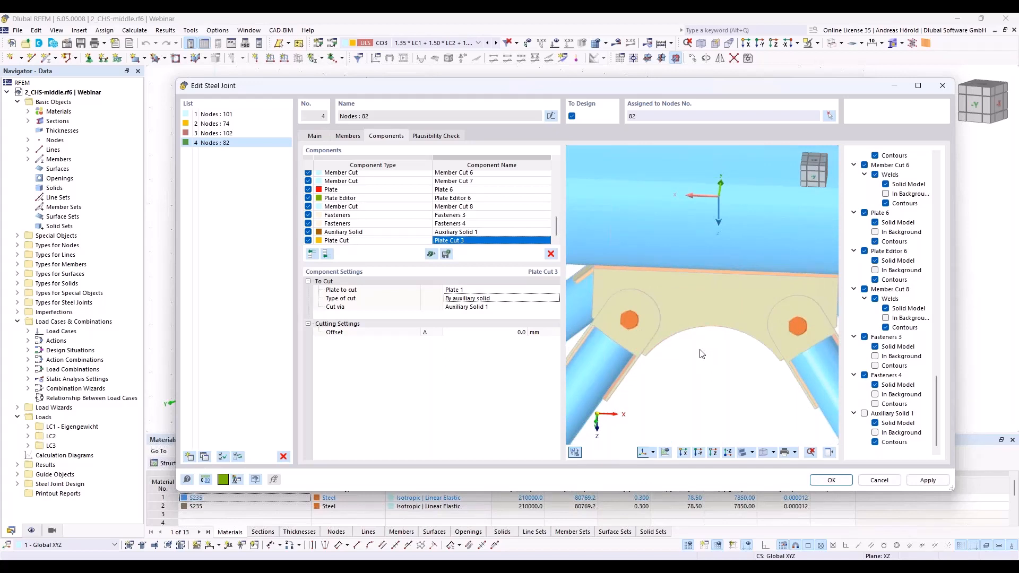
Step: Copy the Auxiliary Solid 1 and Plate Cut 3 components together to the end of the component list
click(366, 234)
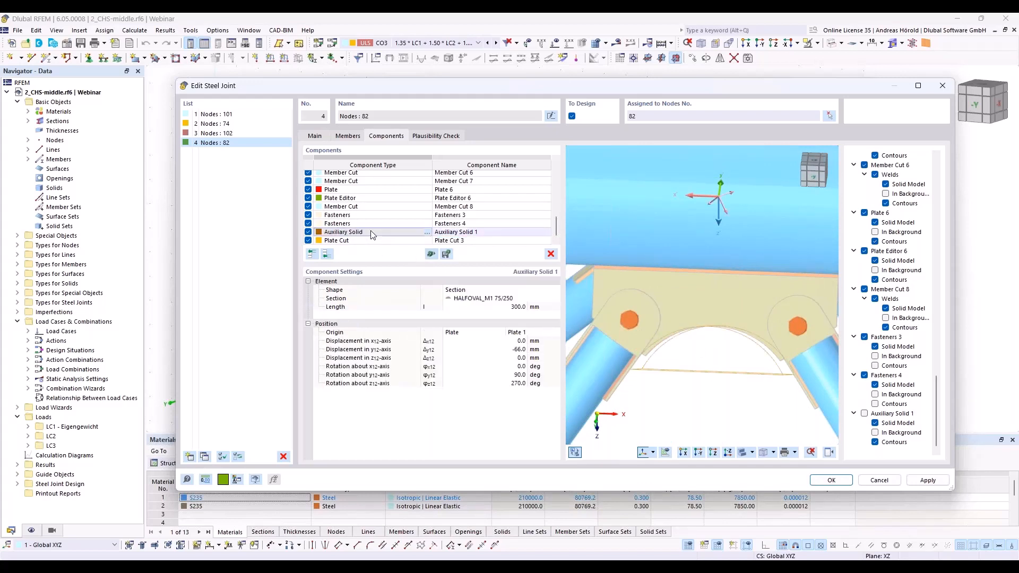
shift+click(377, 241)
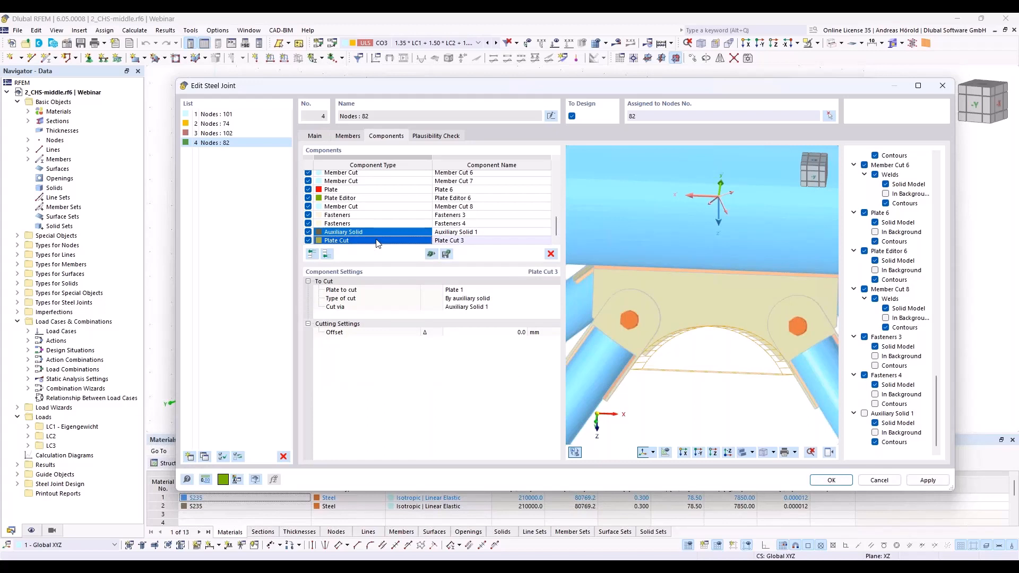
right_click(376, 243)
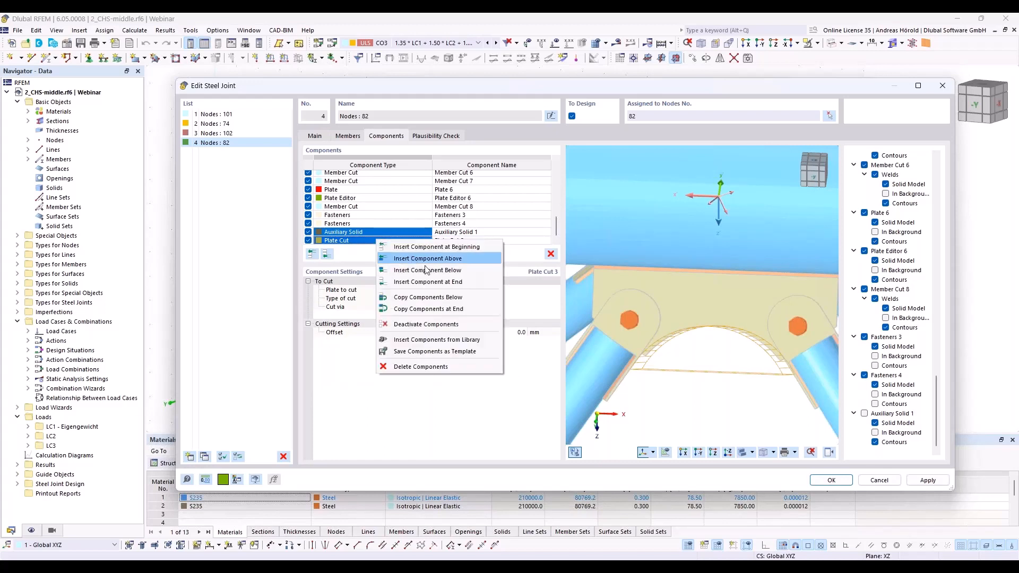
click(454, 309)
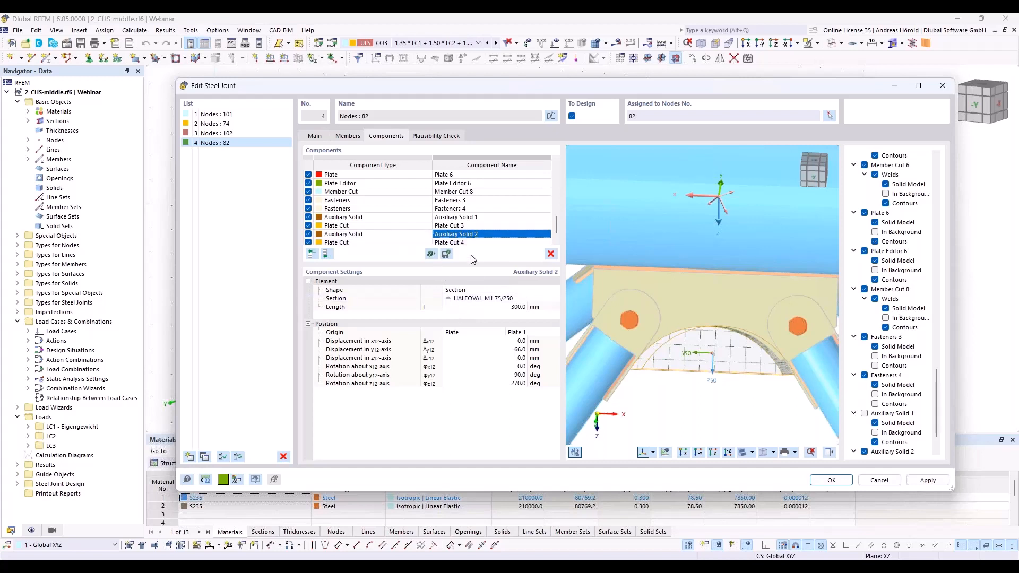
Step: Set the copied auxiliary solid's origin plate to Plate 4 and view the joint from the opposite side
click(529, 333)
click(527, 333)
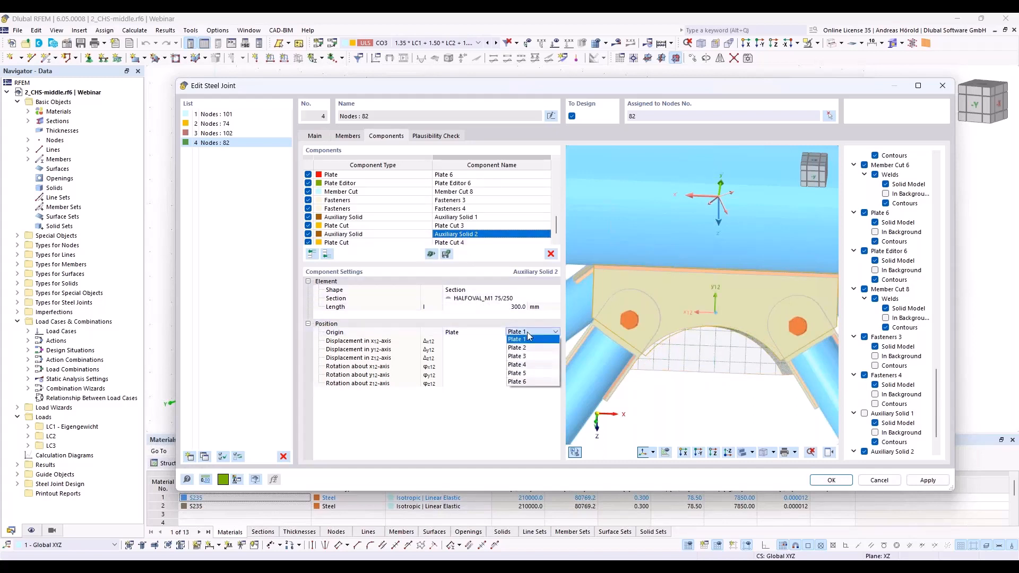
click(535, 366)
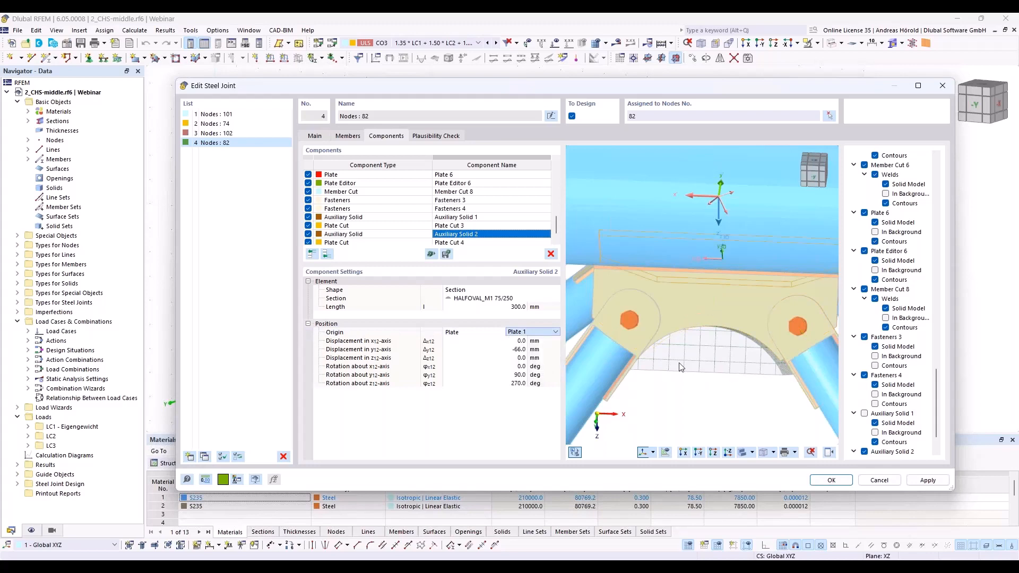
ctrl+middle_drag(613, 350, 693, 347)
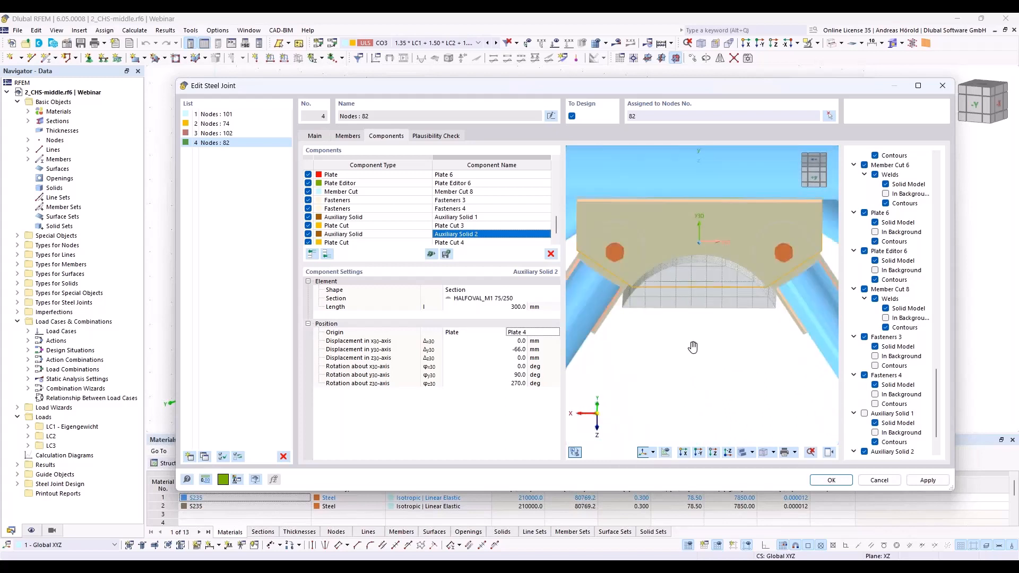
Step: Set the plate to cut in the copied plate cut to Plate 4 and hide Auxiliary Solid 2 in the preview
double_click(457, 242)
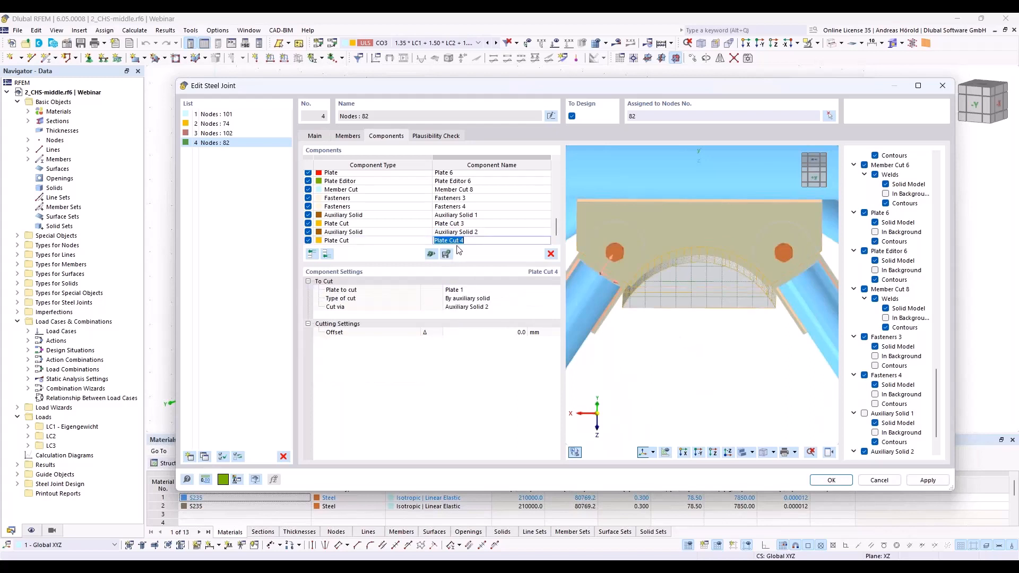
click(473, 292)
click(476, 292)
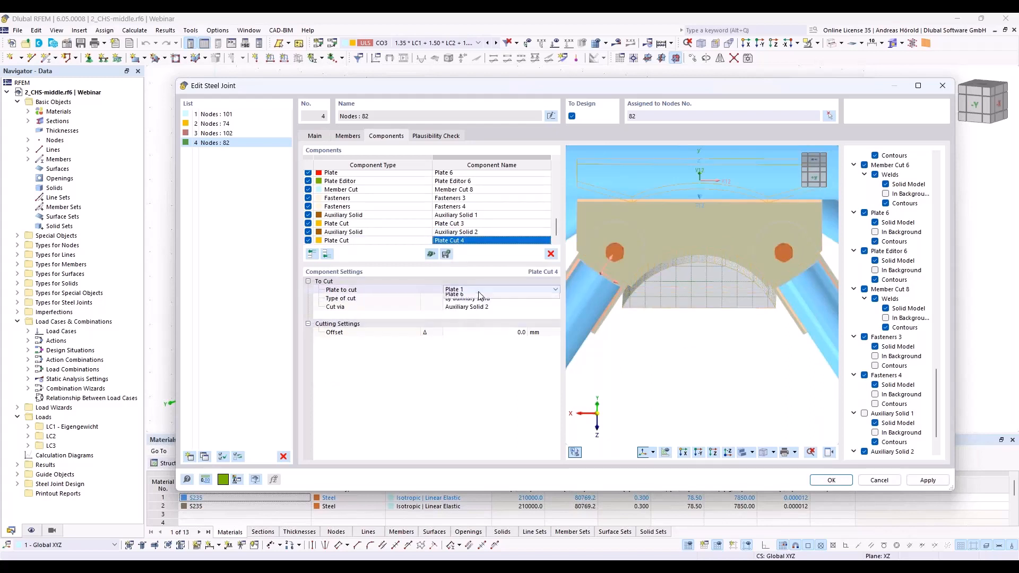
click(475, 323)
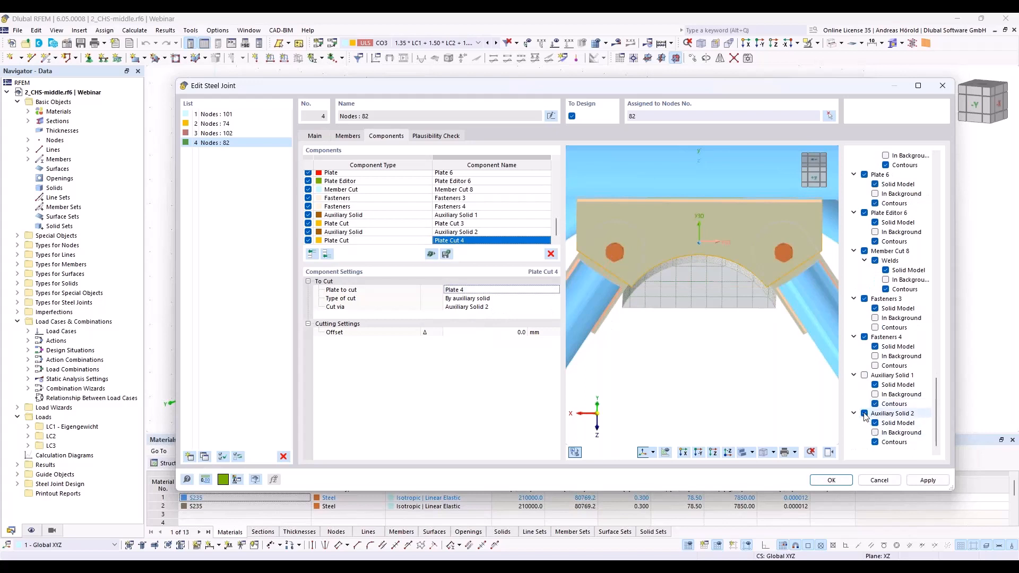
click(864, 414)
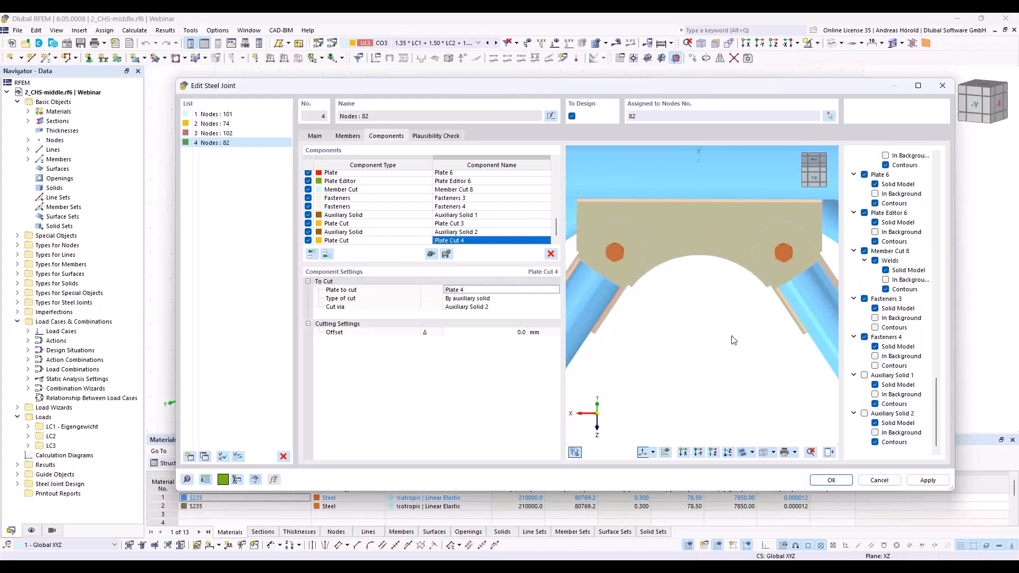
Step: View the joint from the front and add a new auxiliary solid at the end of the component list
ctrl+middle_drag(680, 297, 674, 214)
scroll(674, 220, down, 1)
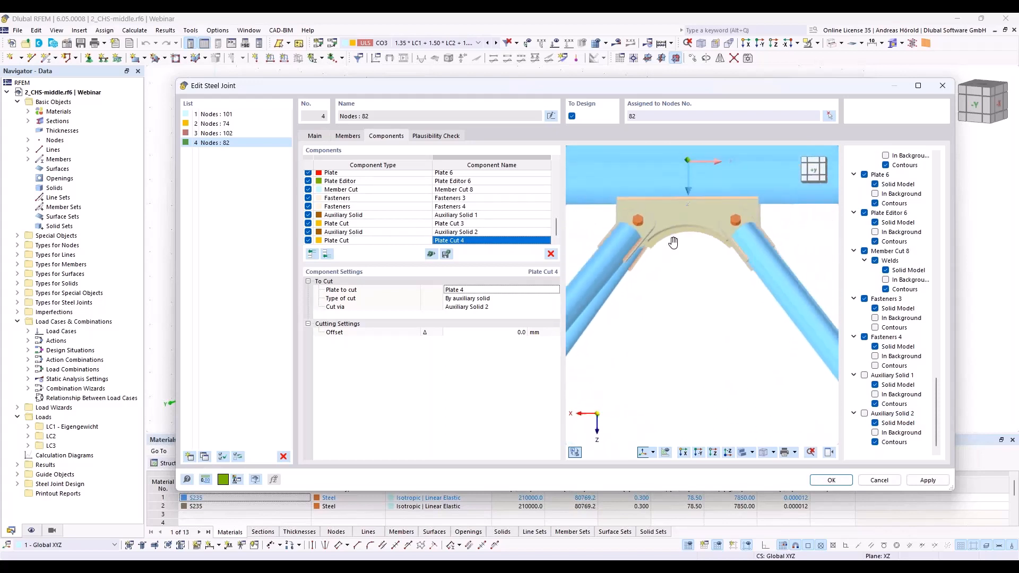
click(698, 452)
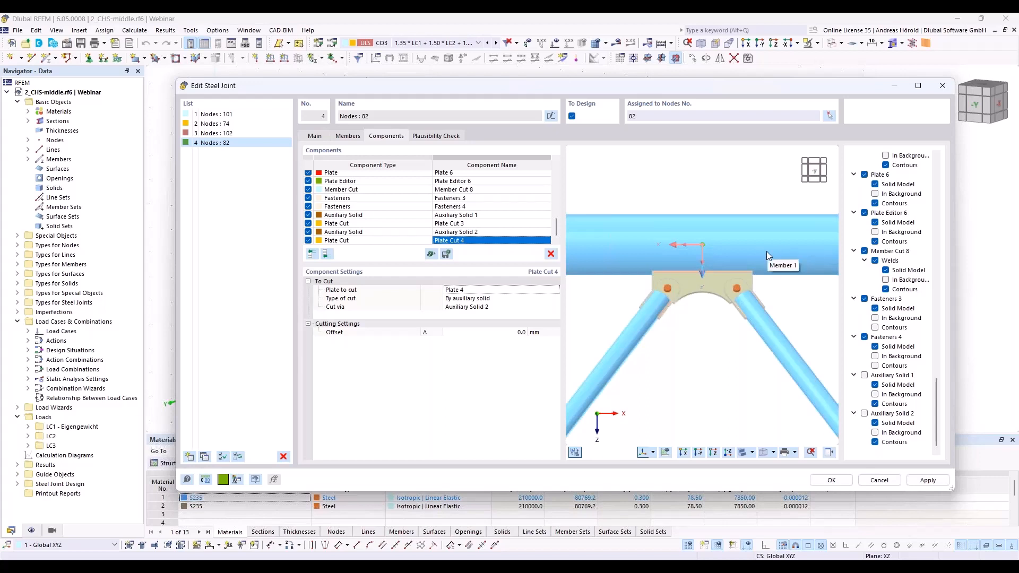
scroll(670, 181, down, 3)
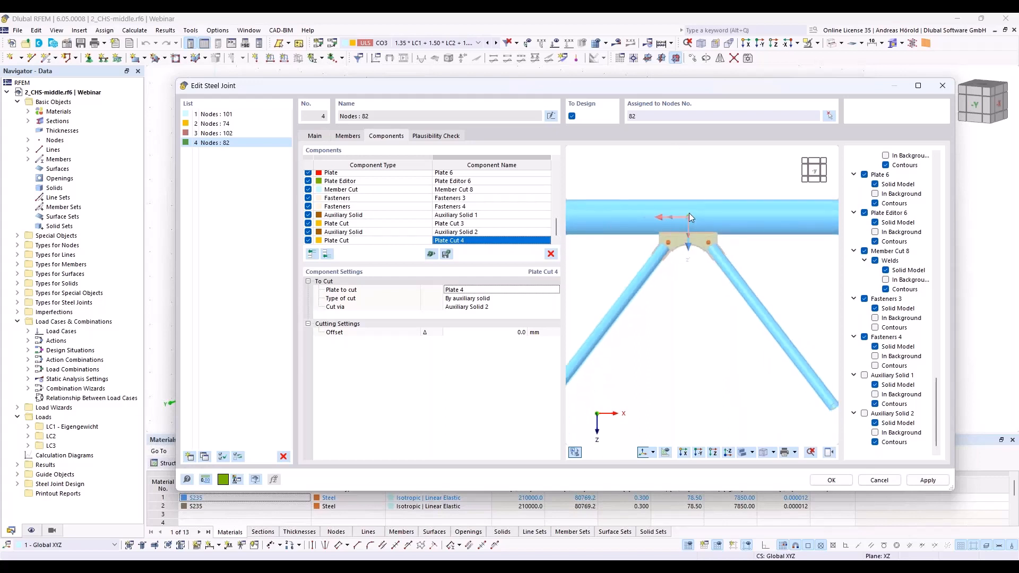
scroll(689, 212, up, 5)
middle_drag(690, 212, 707, 317)
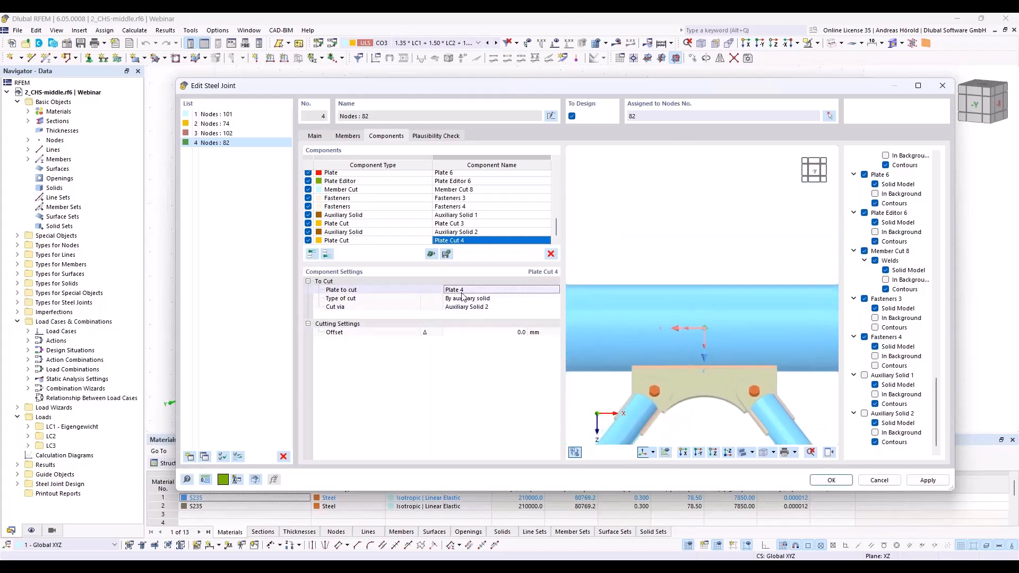
click(328, 254)
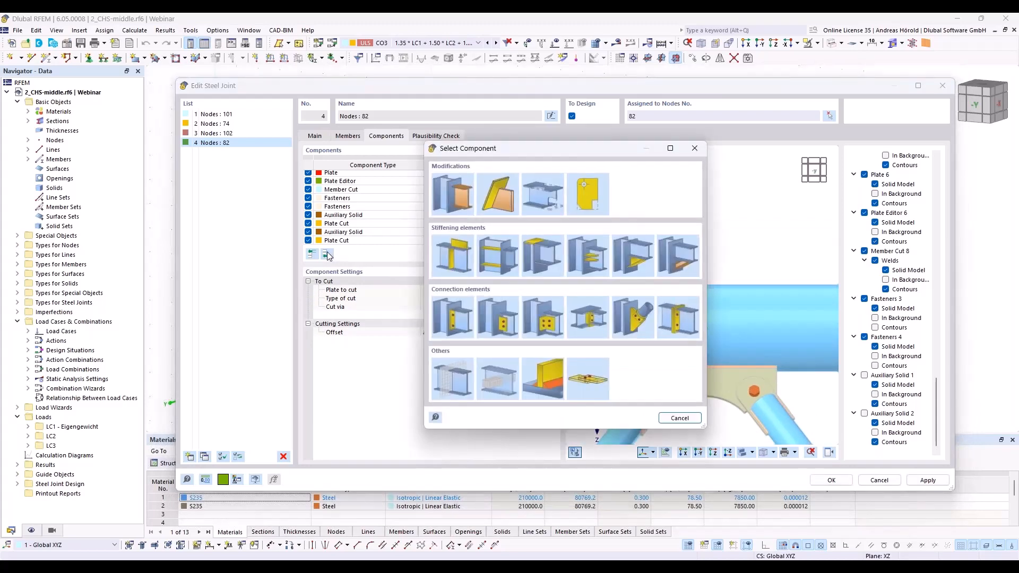
click(490, 376)
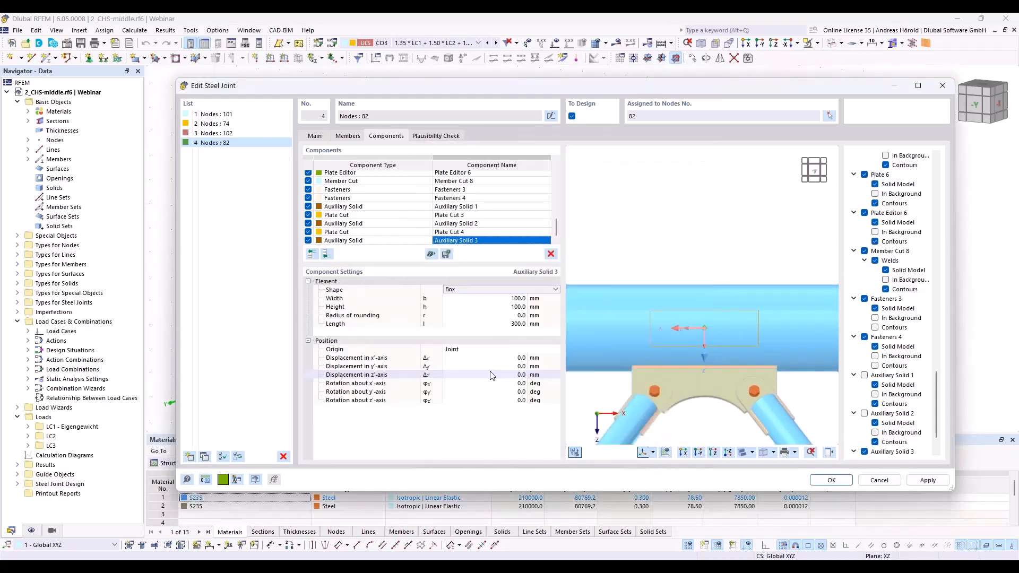
Step: Shape the new auxiliary solid as a cylinder with a 50 mm diameter and rotate it 90° about its z'-axis
click(499, 289)
click(478, 302)
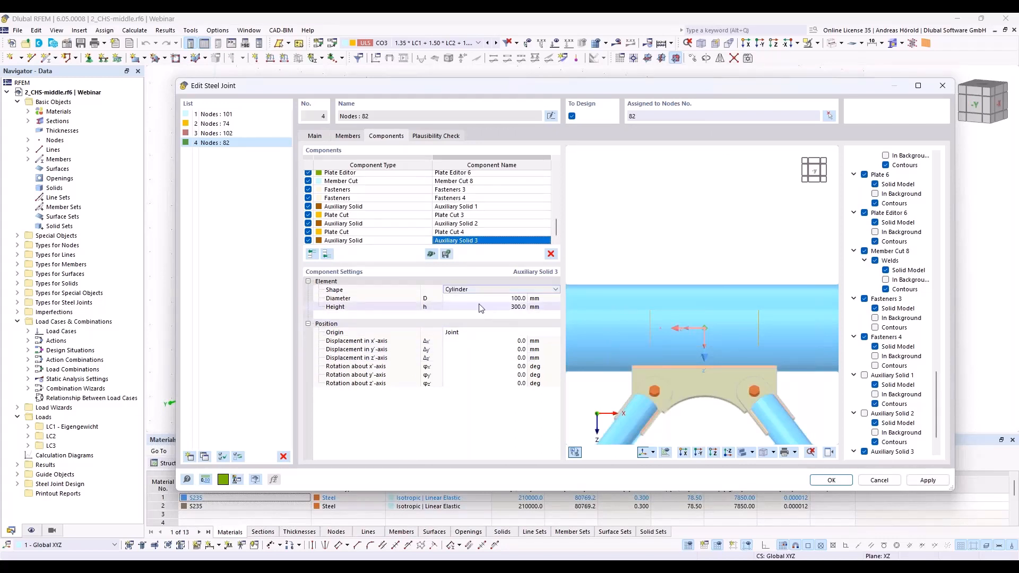
click(510, 298)
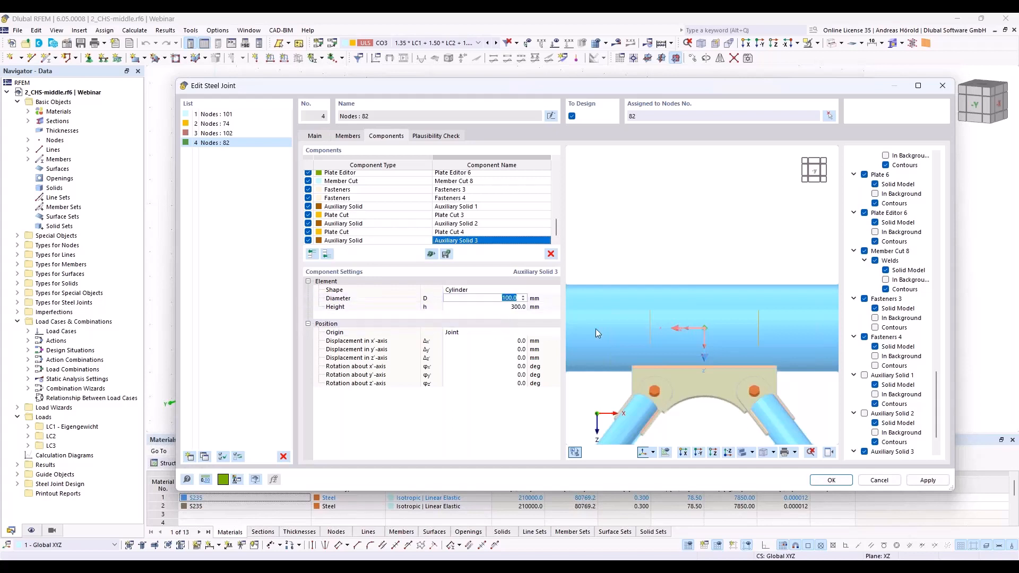
text(50)
key(Tab)
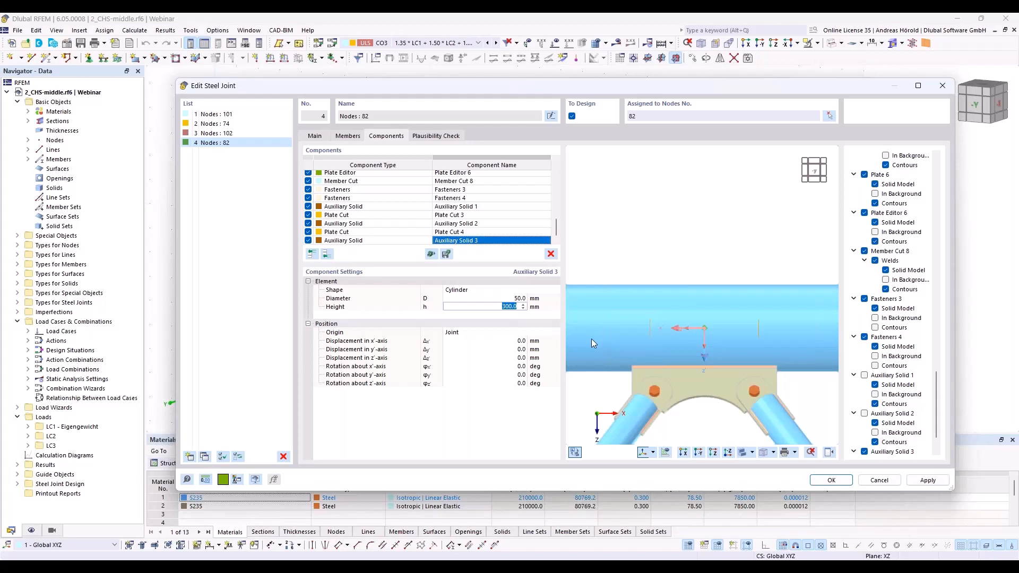
click(514, 383)
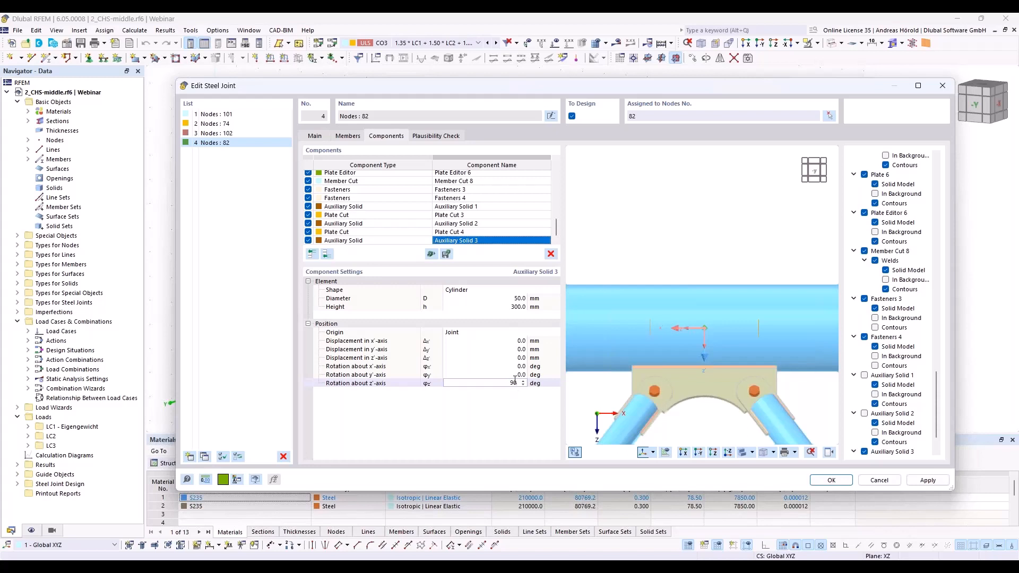
key(Return)
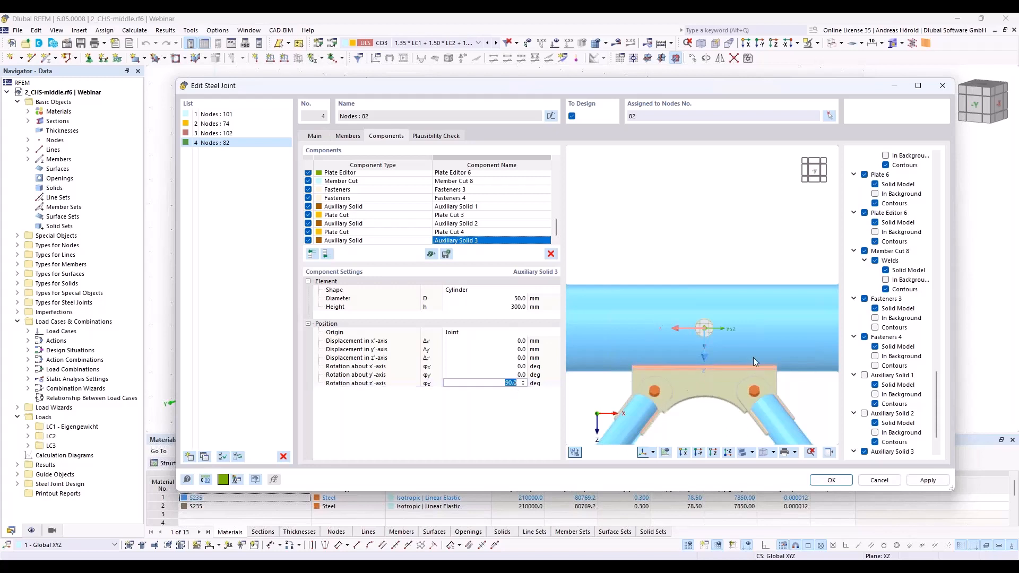
Step: Displace the cylindrical auxiliary solid by -120 mm in the x'-axis and 40 mm in the z'-axis
mouse_move(729, 258)
ctrl+middle_down()
mouse_move(644, 363)
mouse_move(756, 243)
mouse_move(711, 257)
ctrl+middle_up()
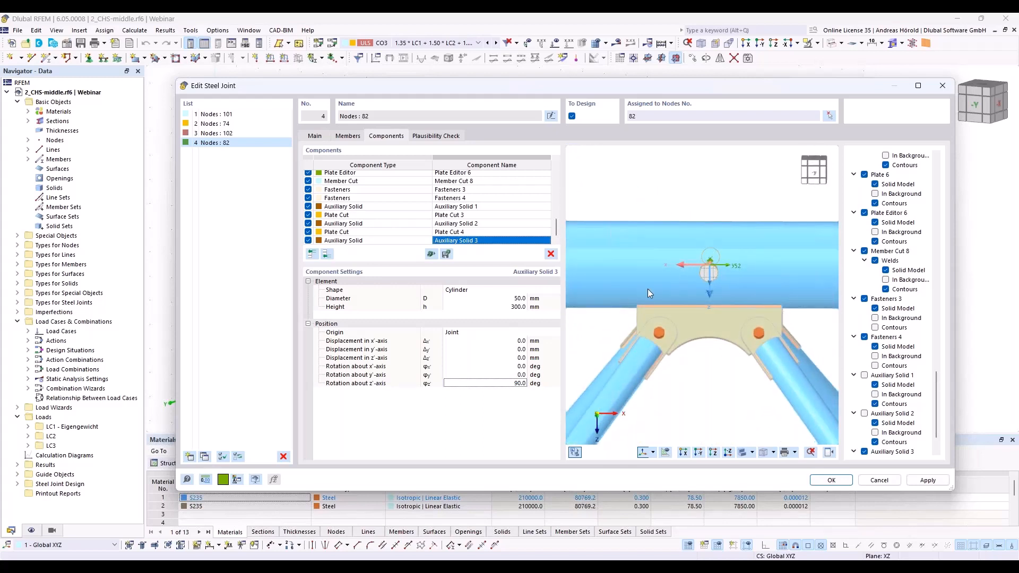
click(523, 341)
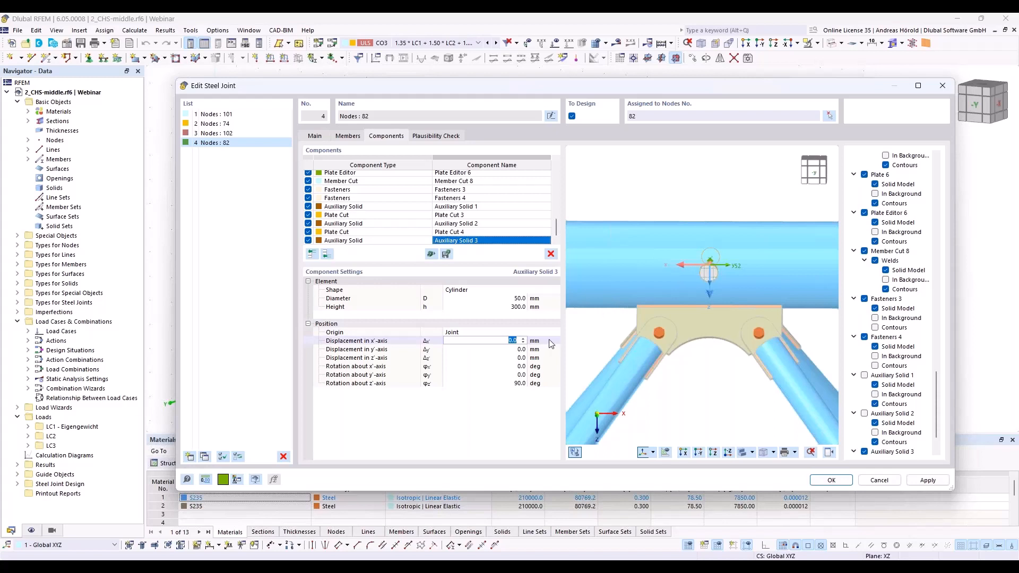
text(-120)
key(Tab)
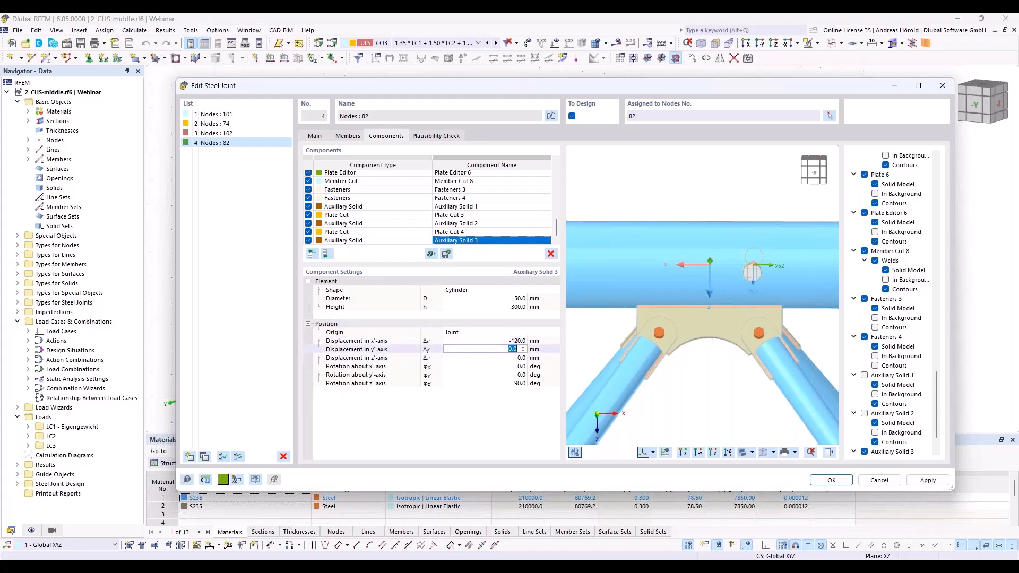
click(518, 356)
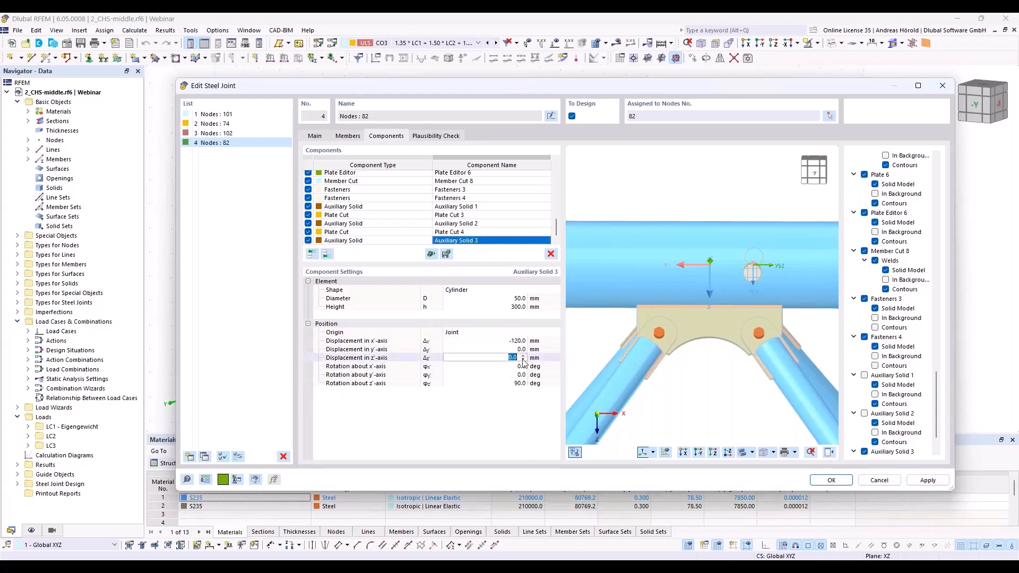
text(40)
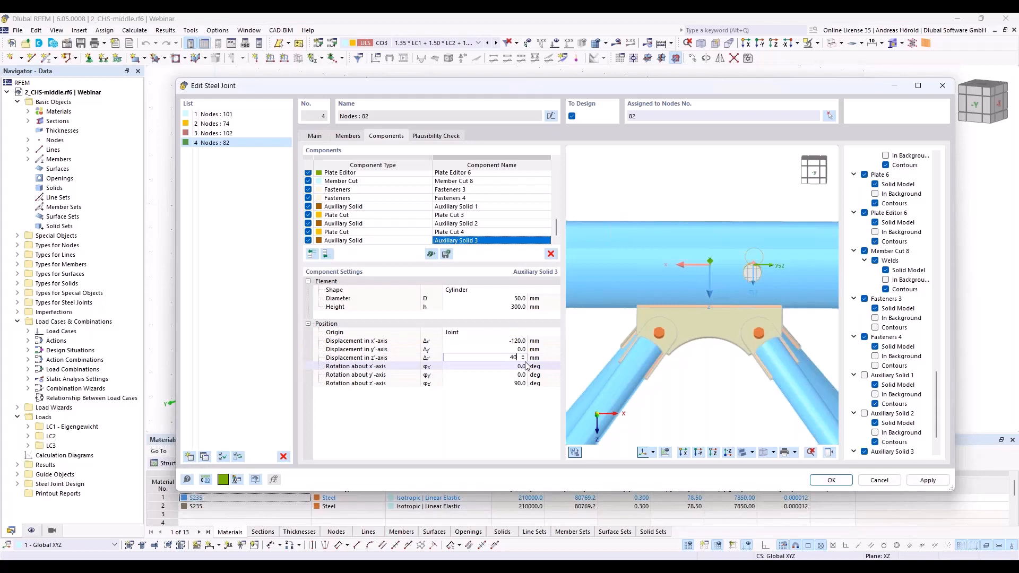
click(525, 365)
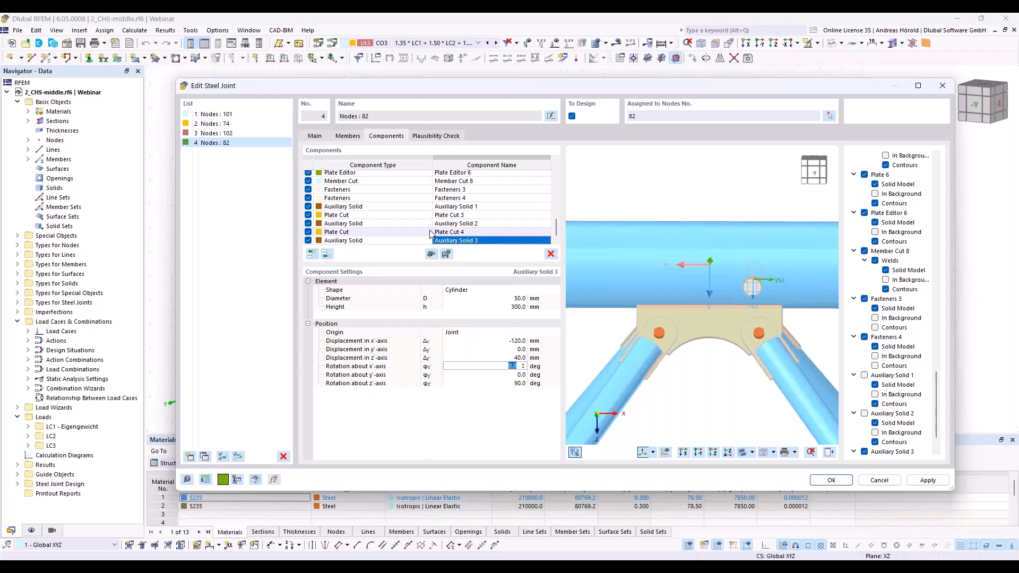
Step: Add a member cut at the end of the component list with Member 1 as the member to cut
click(328, 255)
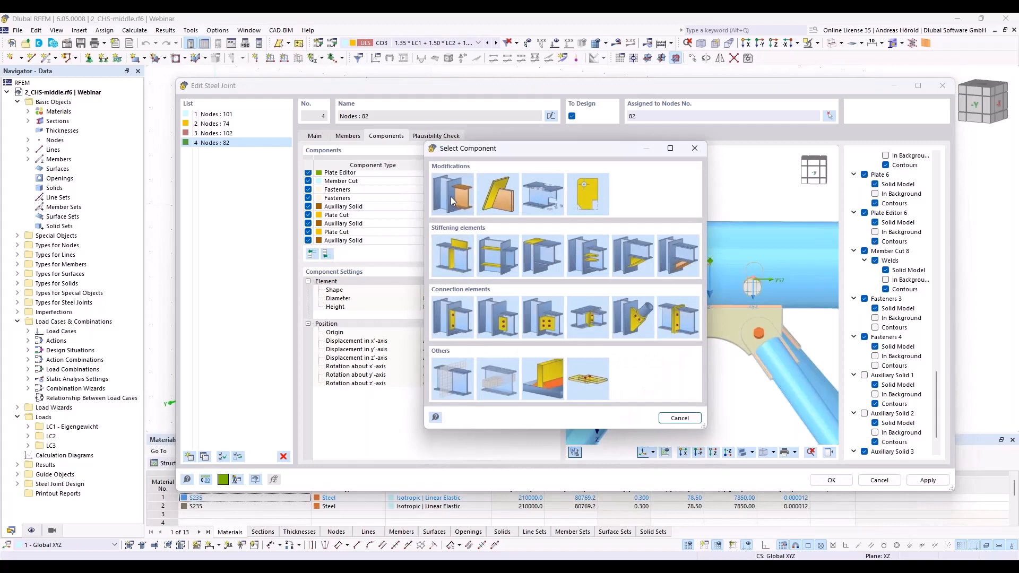
click(452, 200)
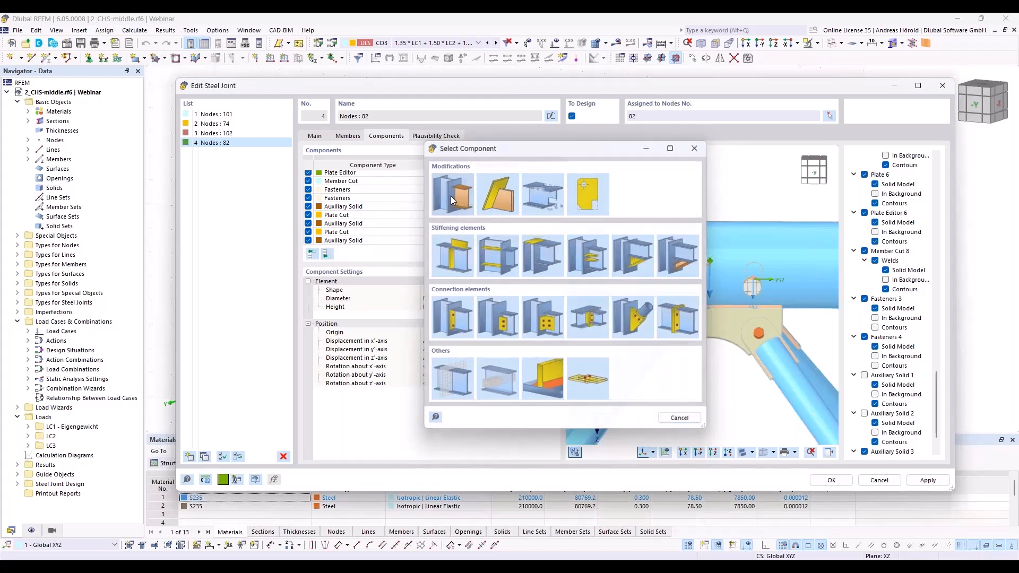
click(469, 290)
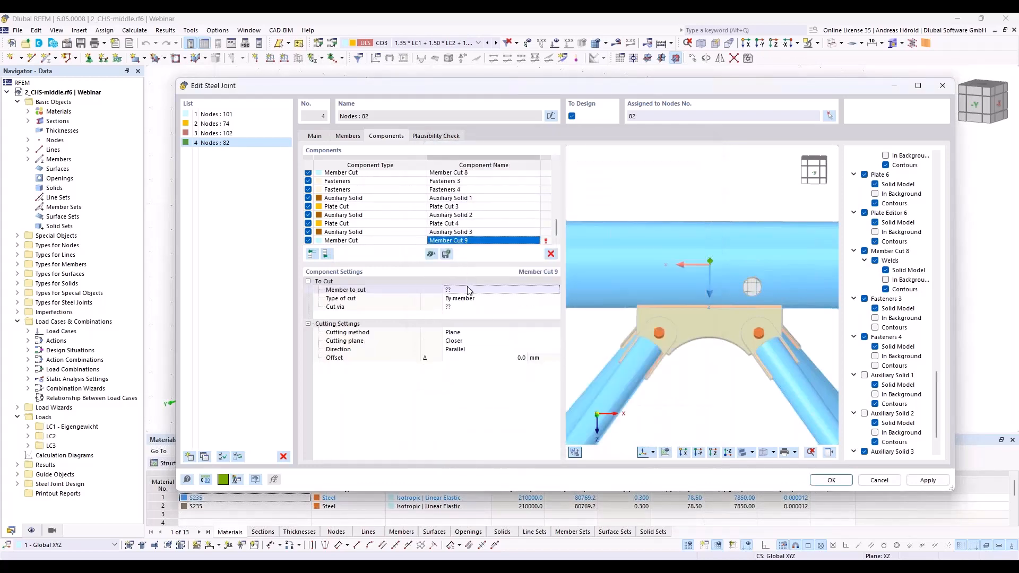
click(468, 288)
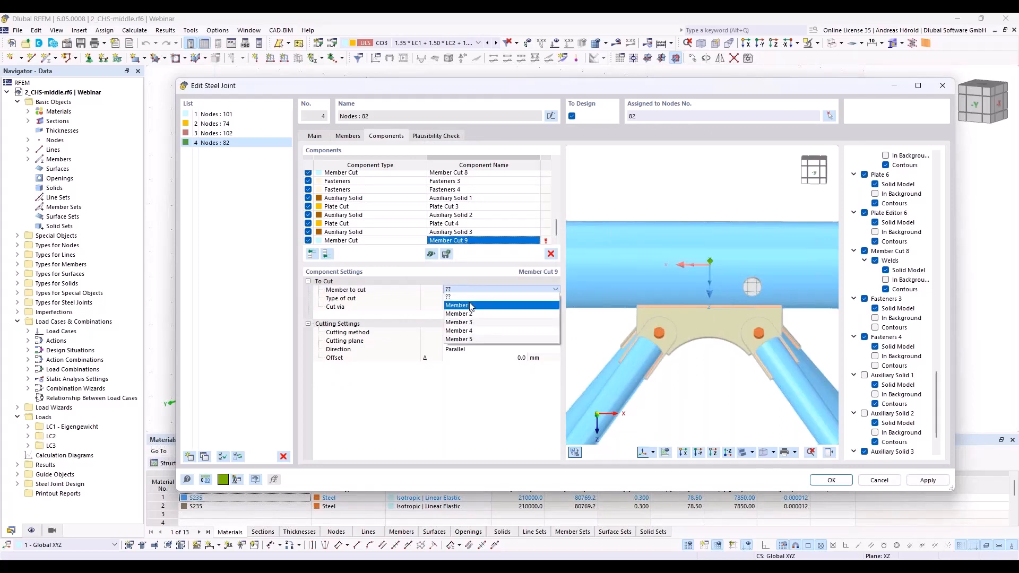
click(470, 304)
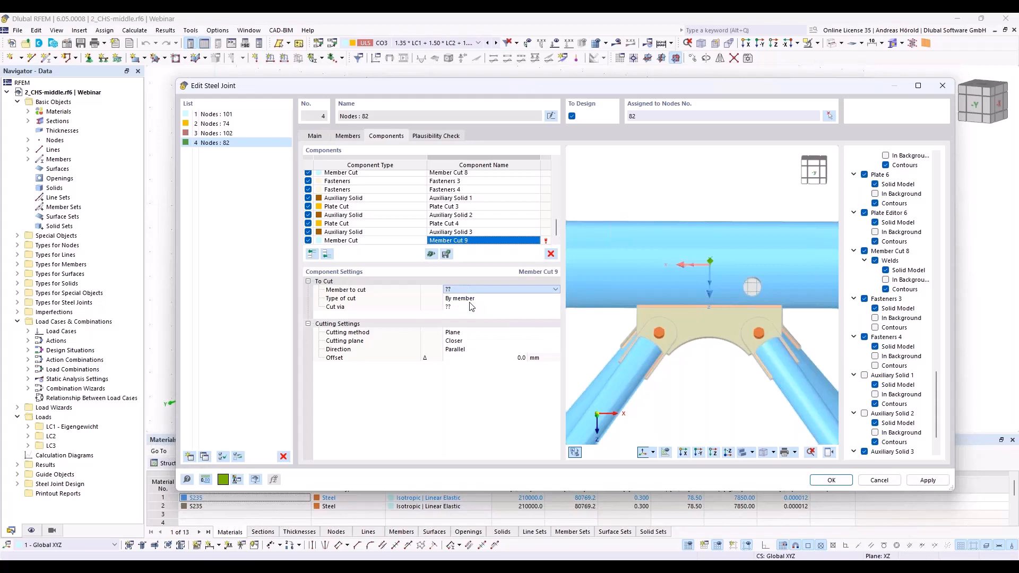
Step: Set the member cut's type to By auxiliary solid and cut via Auxiliary Solid 3
click(481, 299)
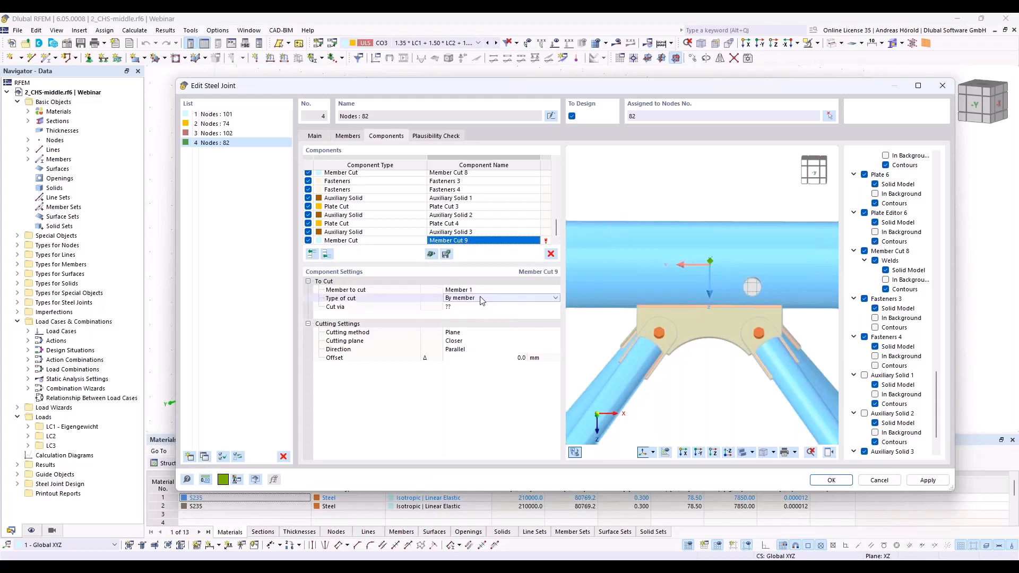
click(481, 298)
click(484, 308)
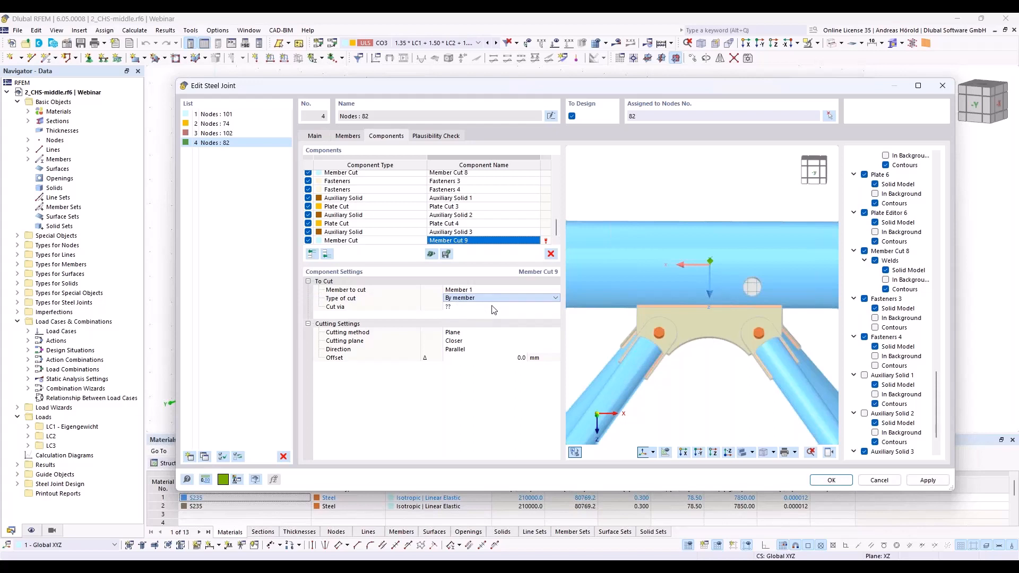
click(493, 307)
click(493, 307)
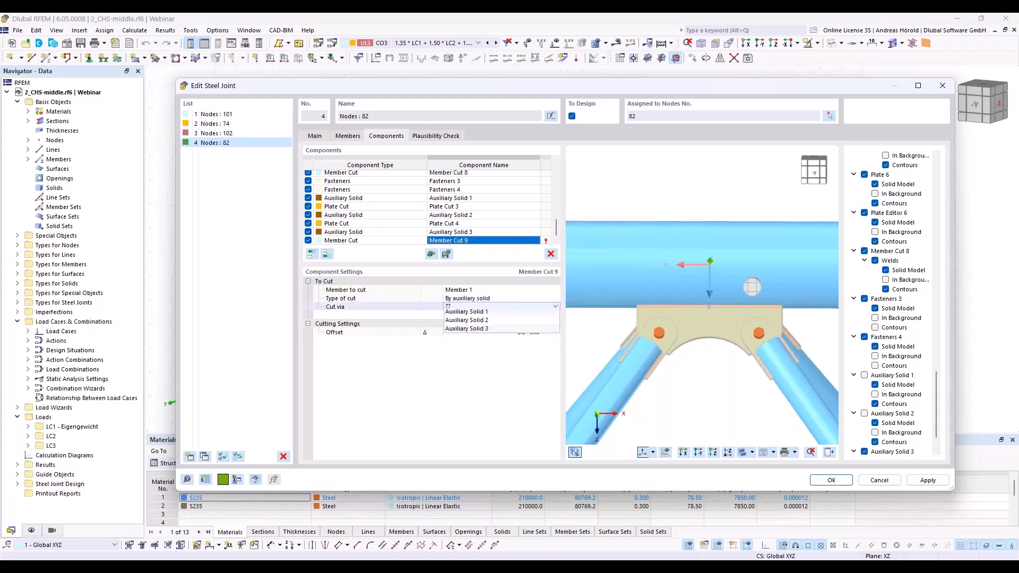
click(491, 338)
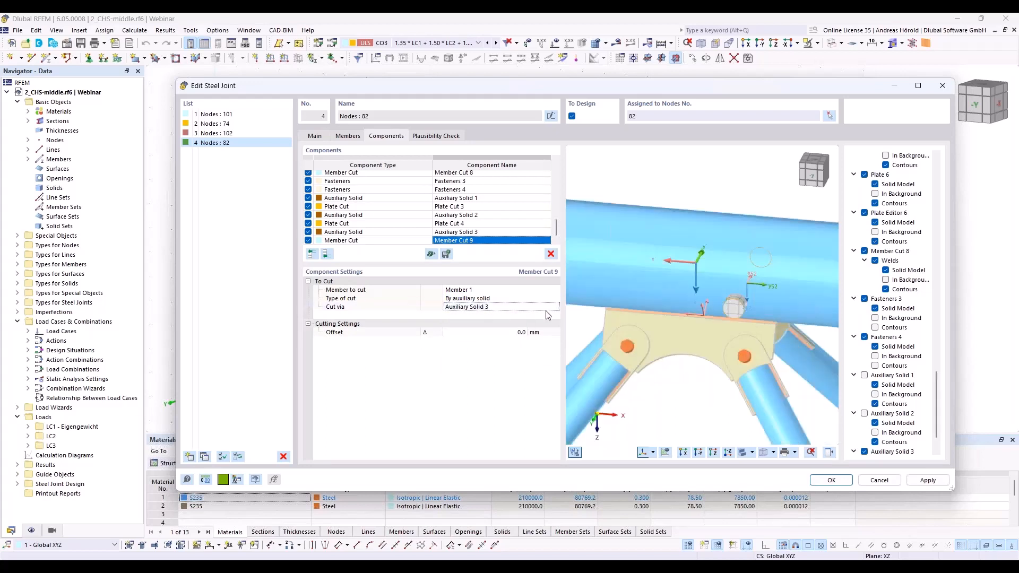
Step: Hide Auxiliary Solid 3 in the joint preview and inspect the circular opening through the chord
ctrl+middle_drag(751, 320, 751, 292)
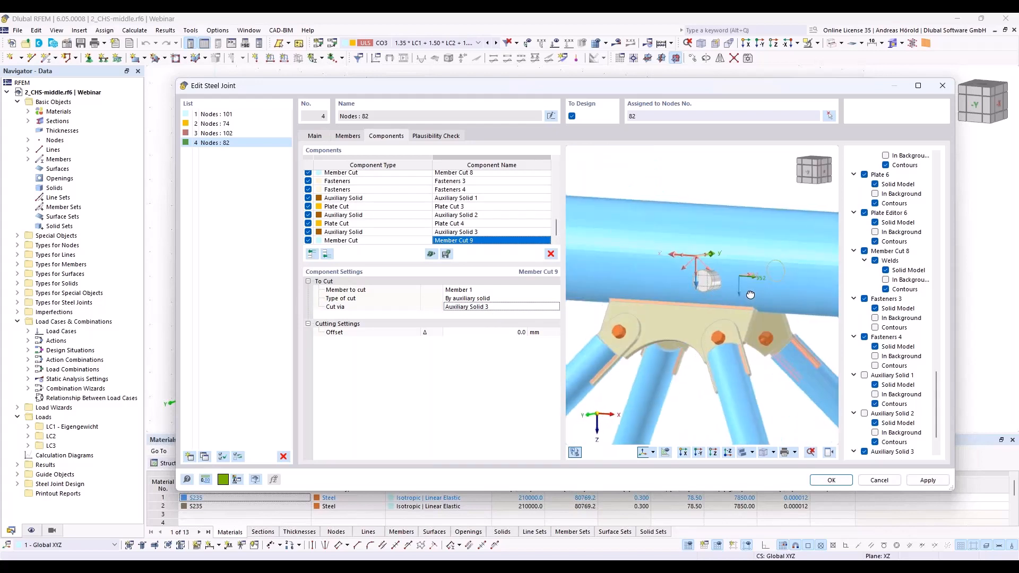
right_click(750, 292)
click(846, 429)
scroll(849, 427, down, 2)
click(864, 414)
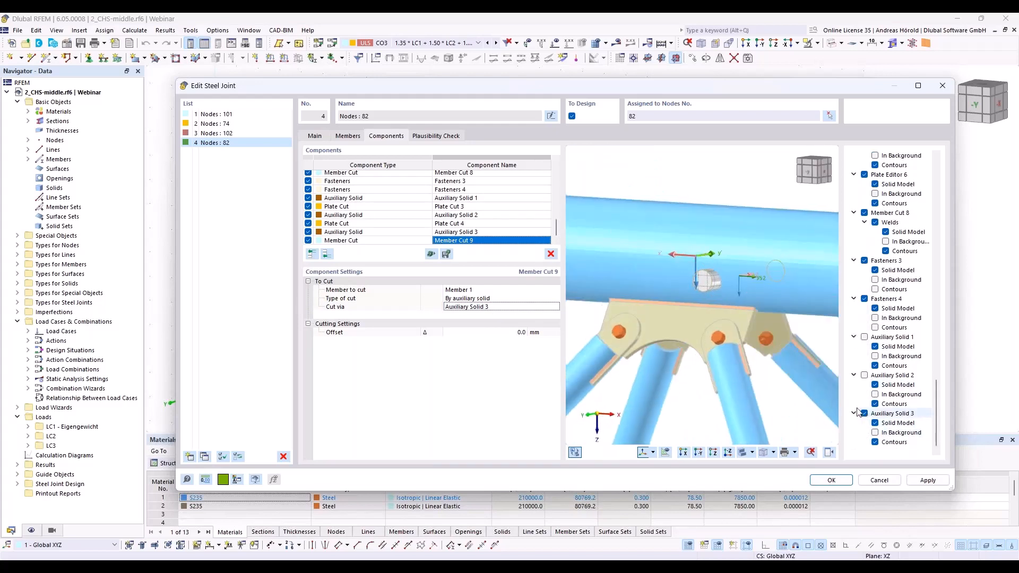
ctrl+middle_drag(751, 375, 807, 369)
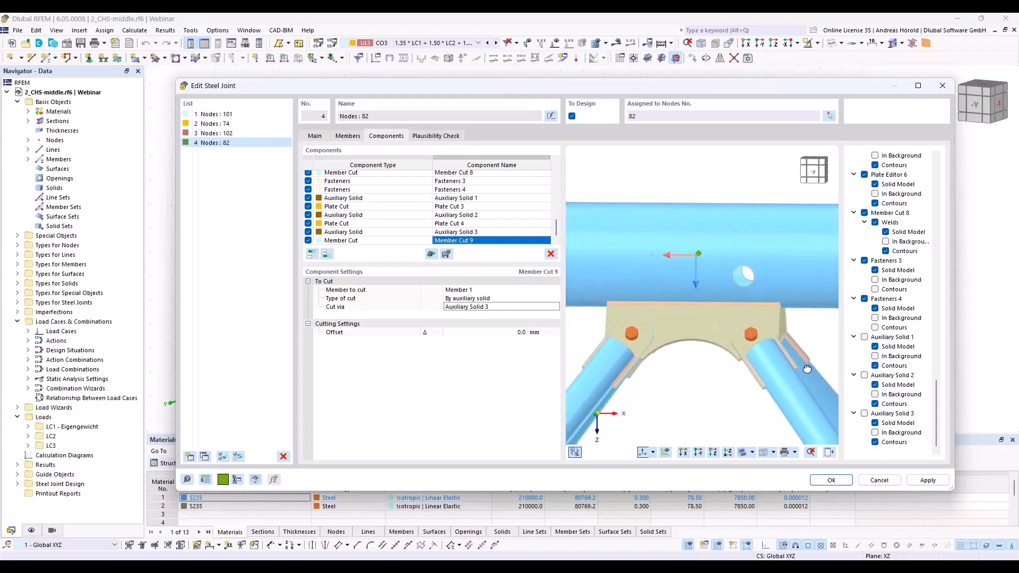
Step: Show Auxiliary Solid 3 again in the preview and try a cylinder height of 100 mm
click(866, 414)
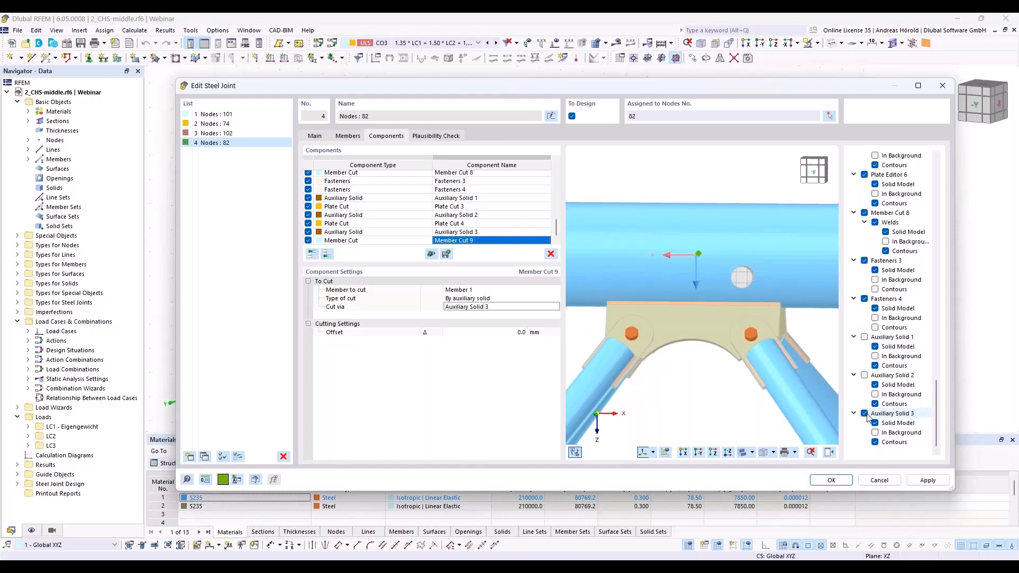
click(467, 232)
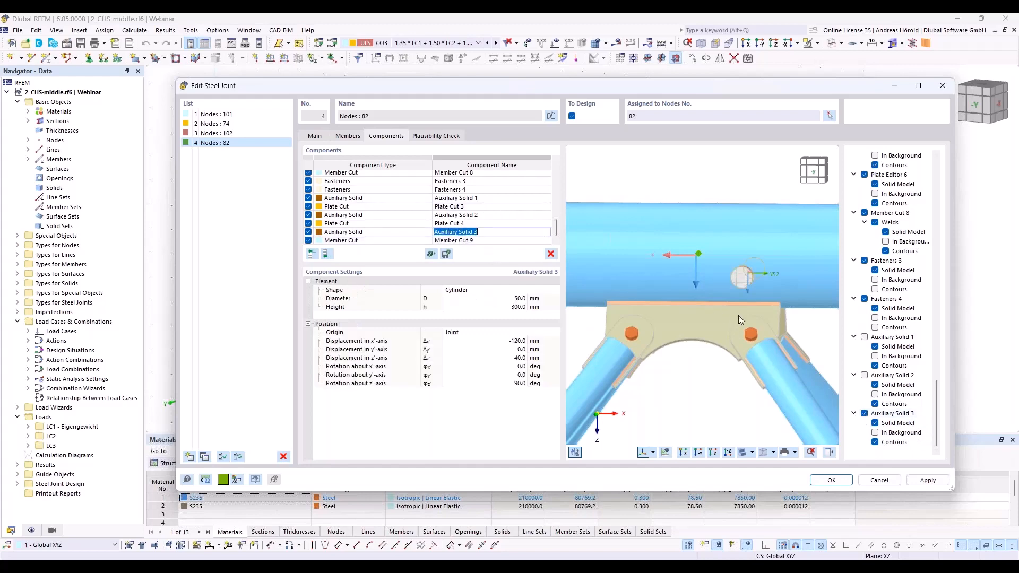
ctrl+middle_drag(738, 316, 617, 372)
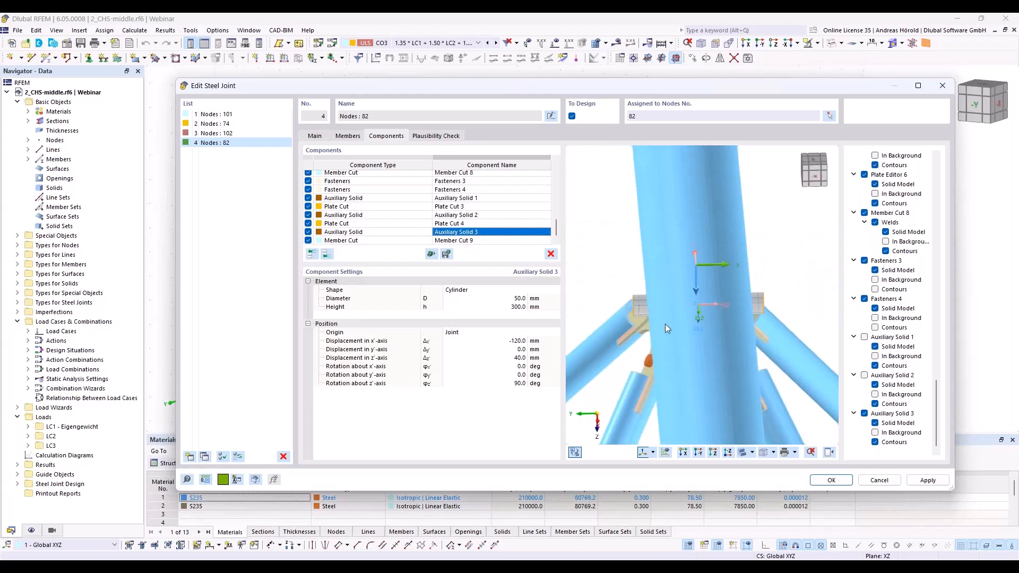
ctrl+middle_drag(665, 324, 605, 340)
double_click(511, 307)
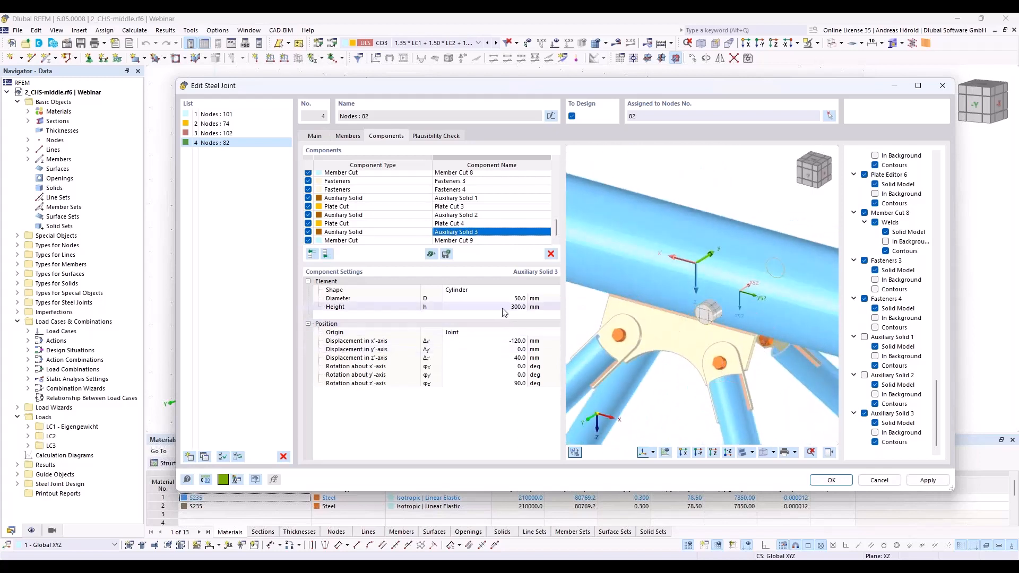
text(10)
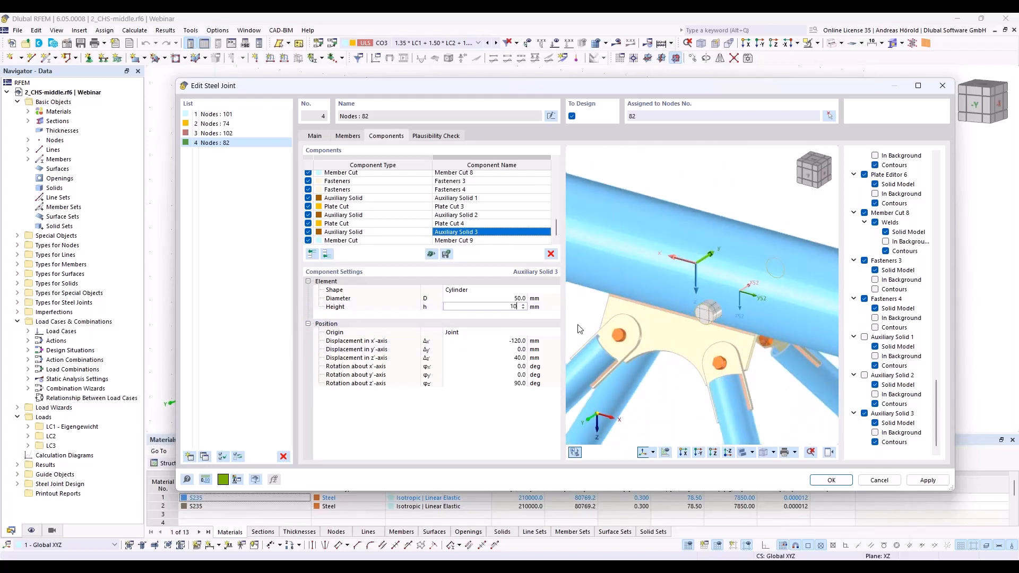
text(0)
key(Return)
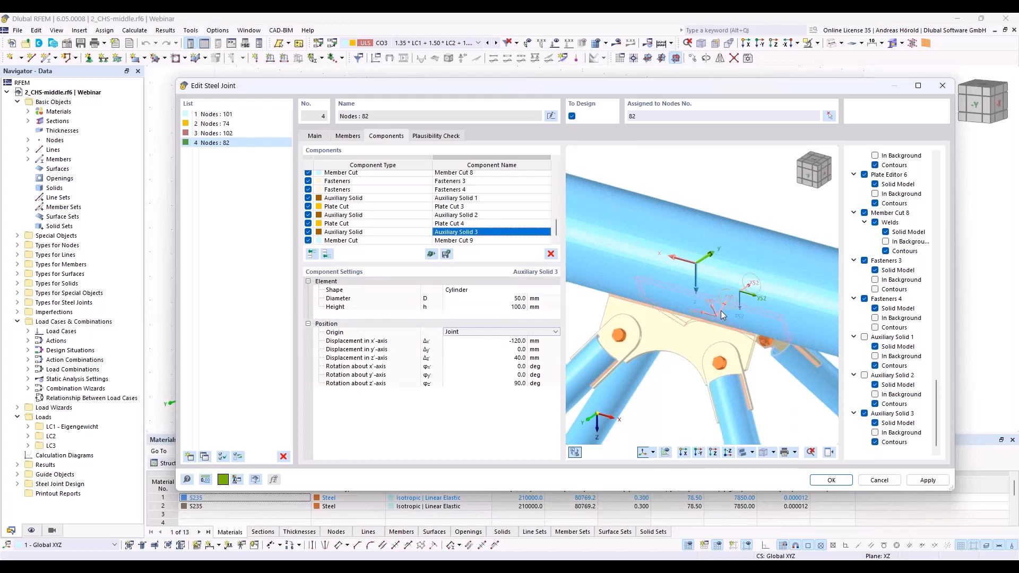
Step: Set Auxiliary Solid 3's height to 300 mm and hide the solid in the preview to view the hole through the chord
ctrl+middle_drag(774, 401, 621, 319)
click(529, 310)
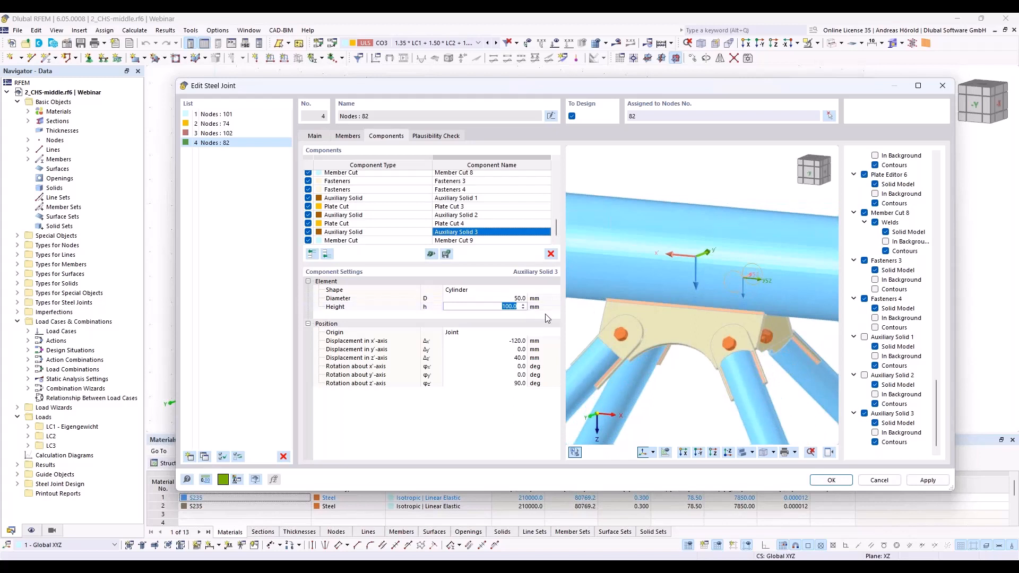
text(300)
key(Tab)
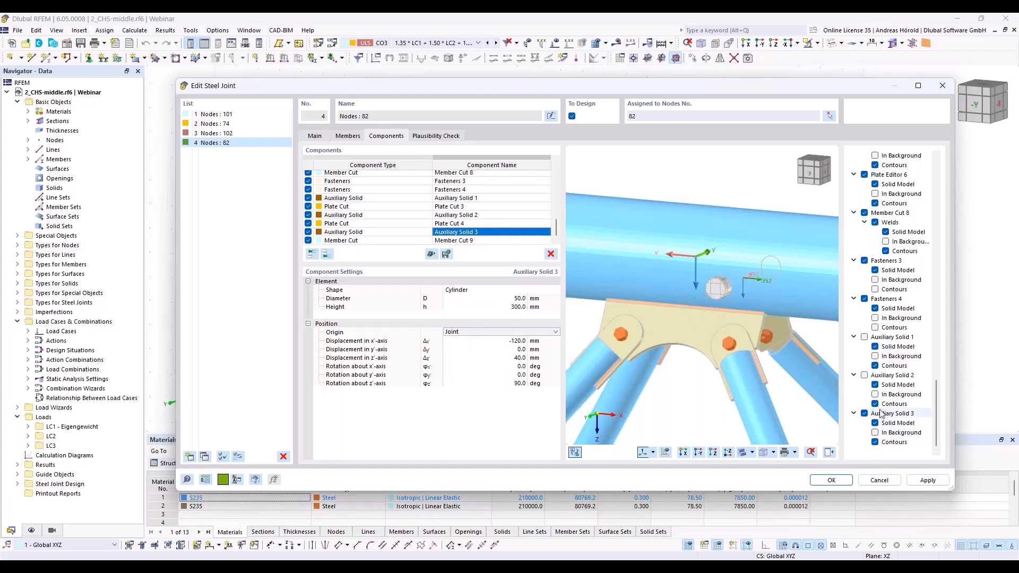
click(864, 414)
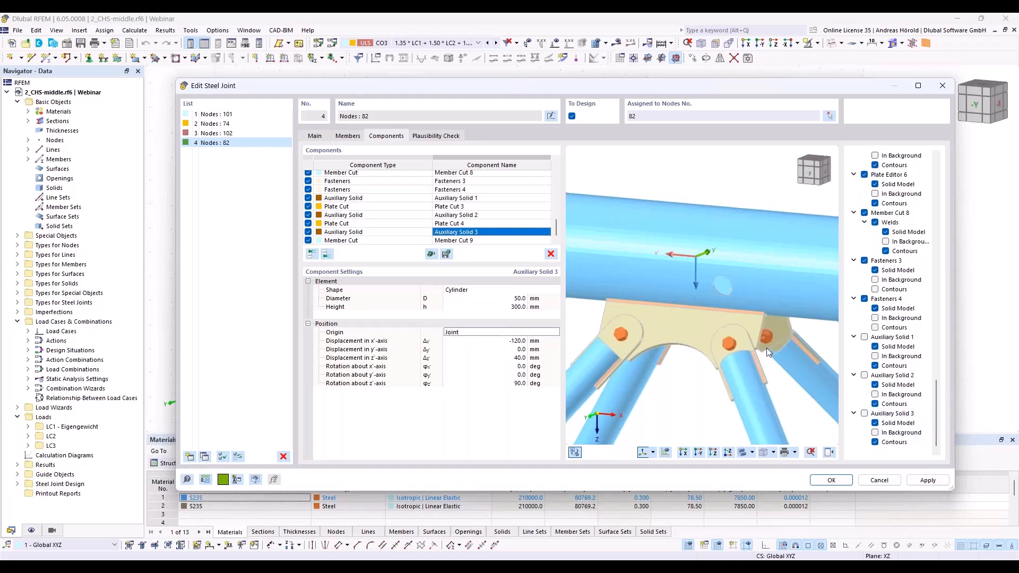
ctrl+middle_drag(766, 349, 815, 324)
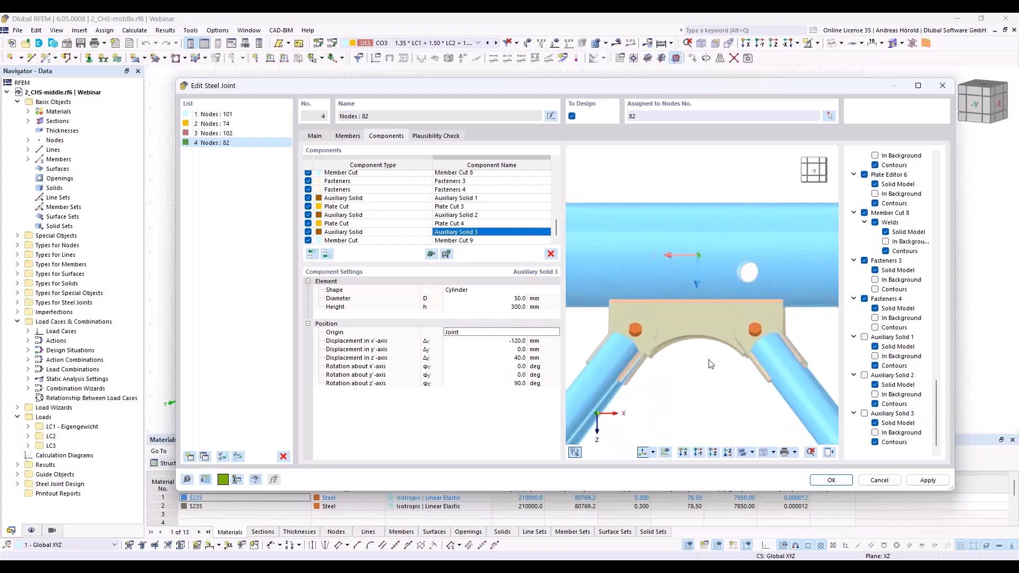
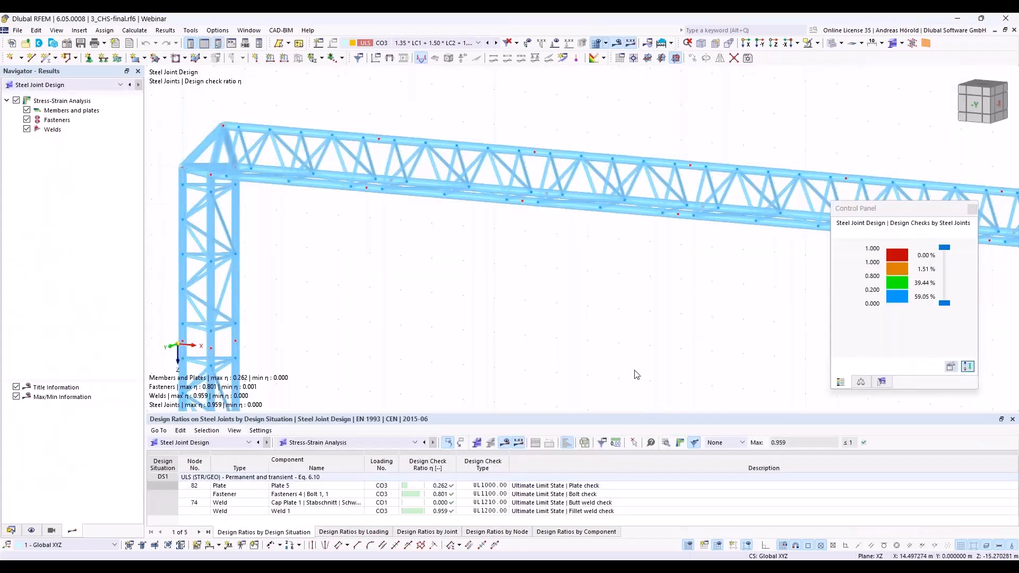
Step: Display the steel joints as simplified joint models and inspect the outlined joint on the girder's upper chord
scroll(635, 371, down, 1)
middle_drag(634, 371, 584, 358)
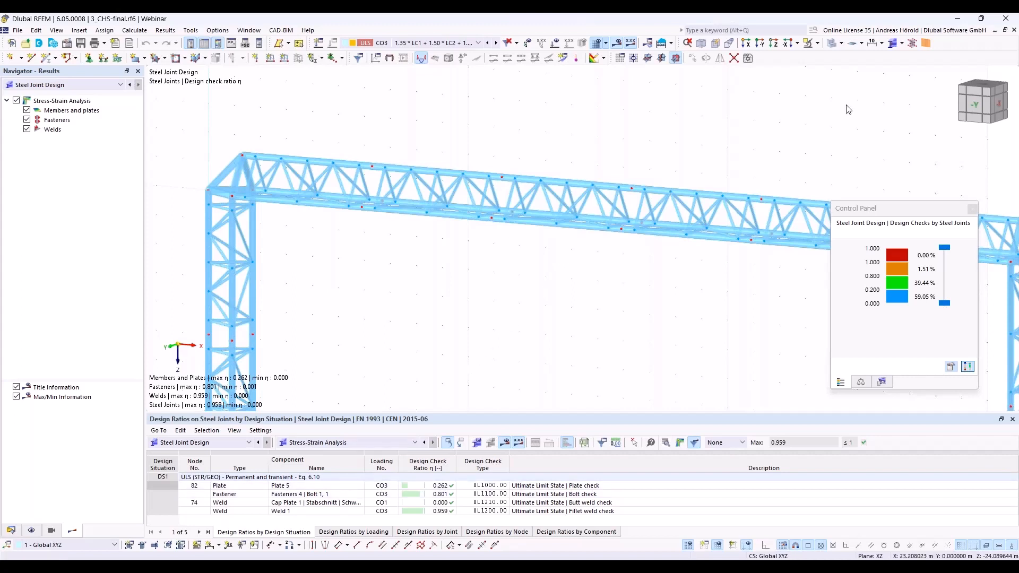
click(902, 43)
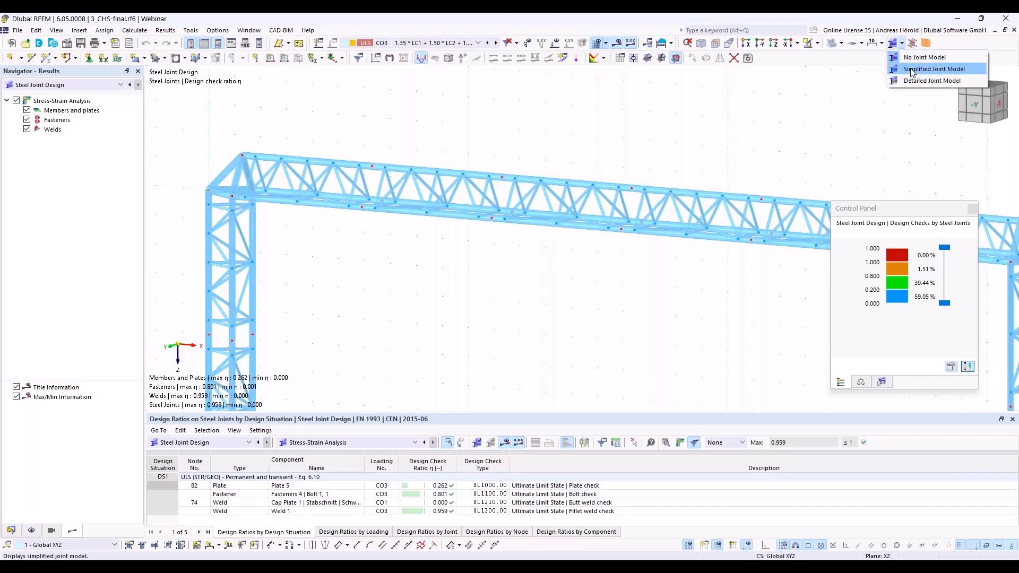
click(913, 70)
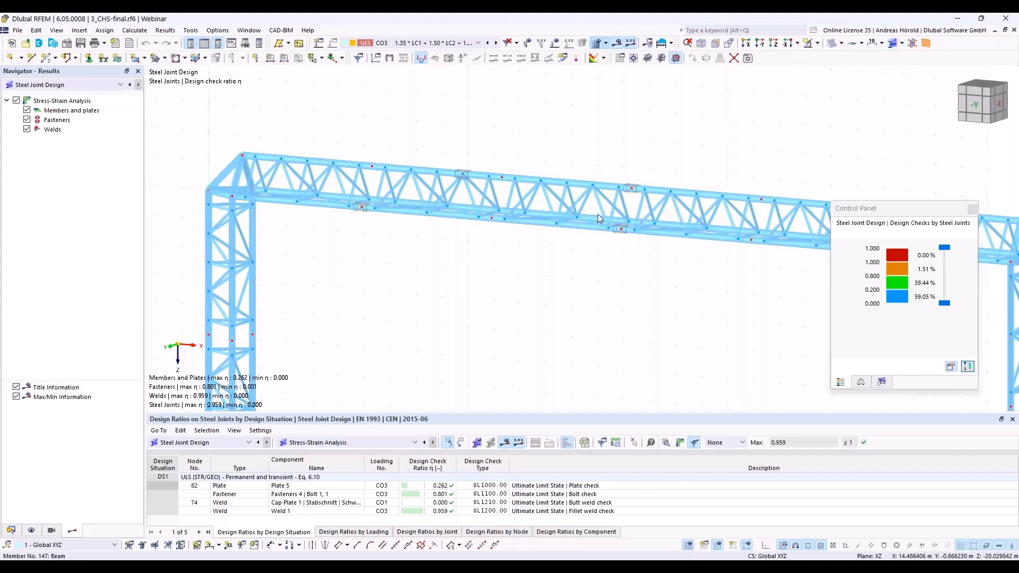
scroll(598, 214, up, 6)
scroll(614, 213, up, 5)
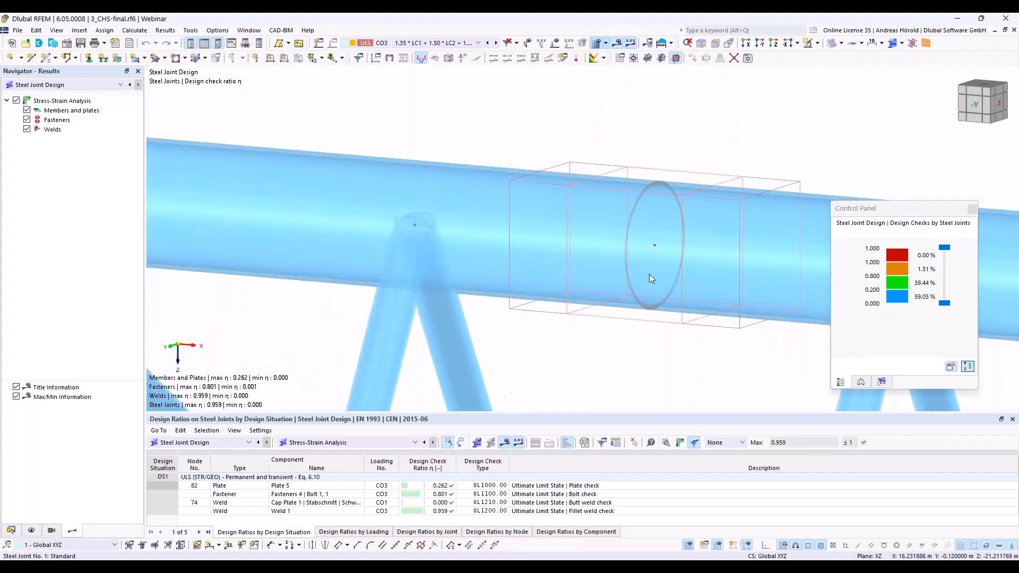
scroll(664, 278, down, 1)
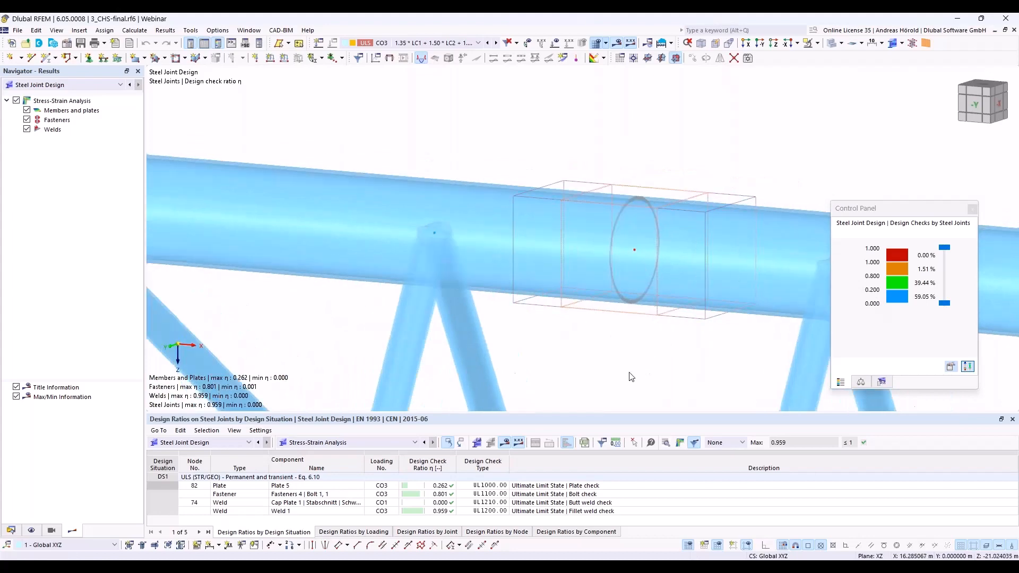
scroll(732, 275, down, 5)
scroll(650, 247, down, 5)
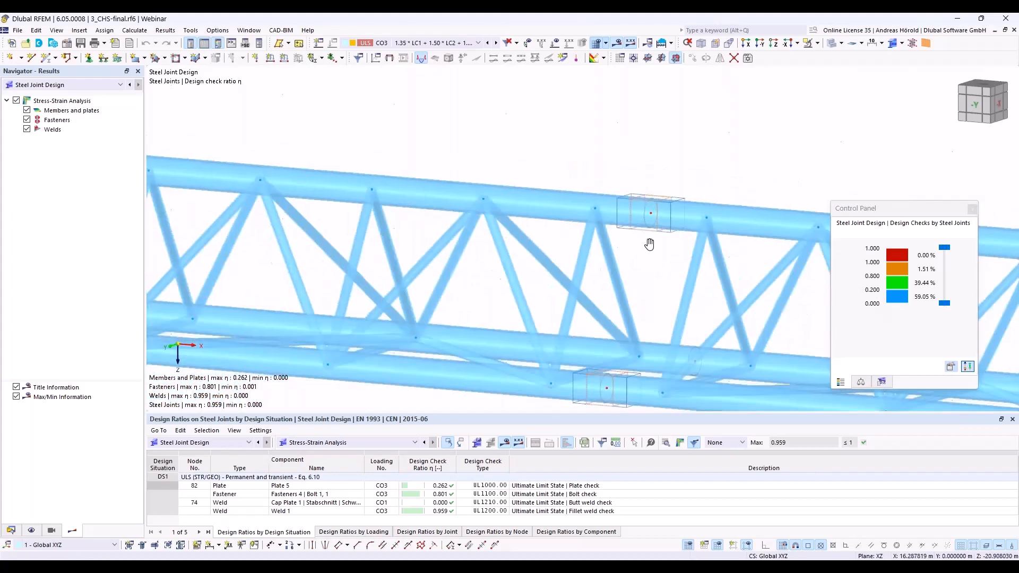
Step: Switch the joint display in the girder model to the detailed joint model
click(912, 45)
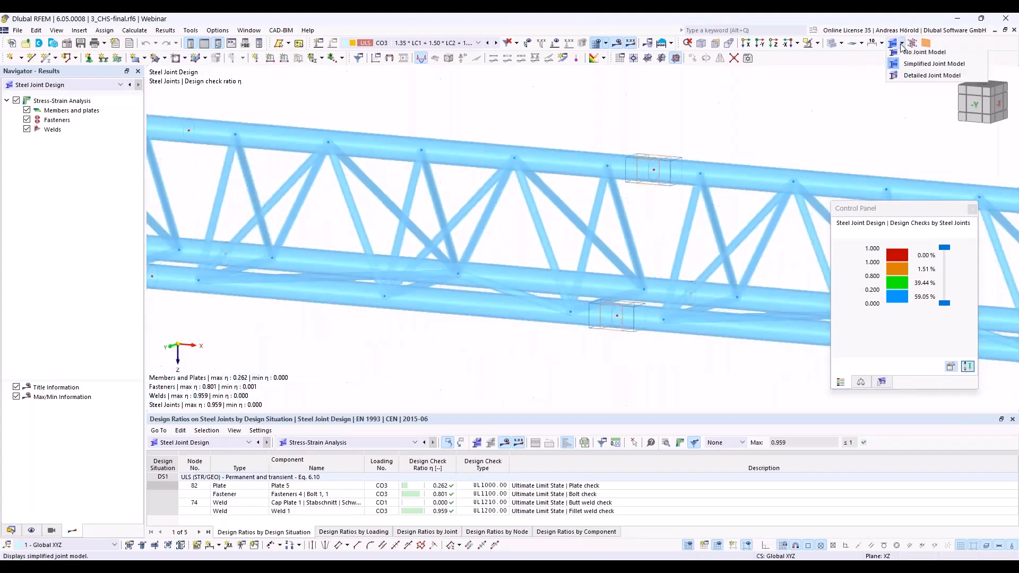
click(914, 82)
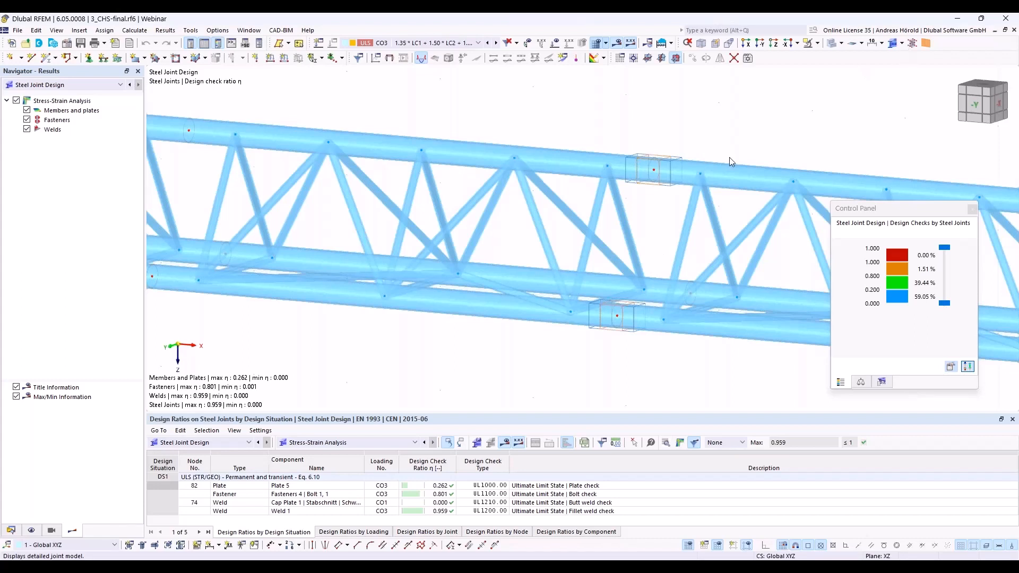
click(902, 44)
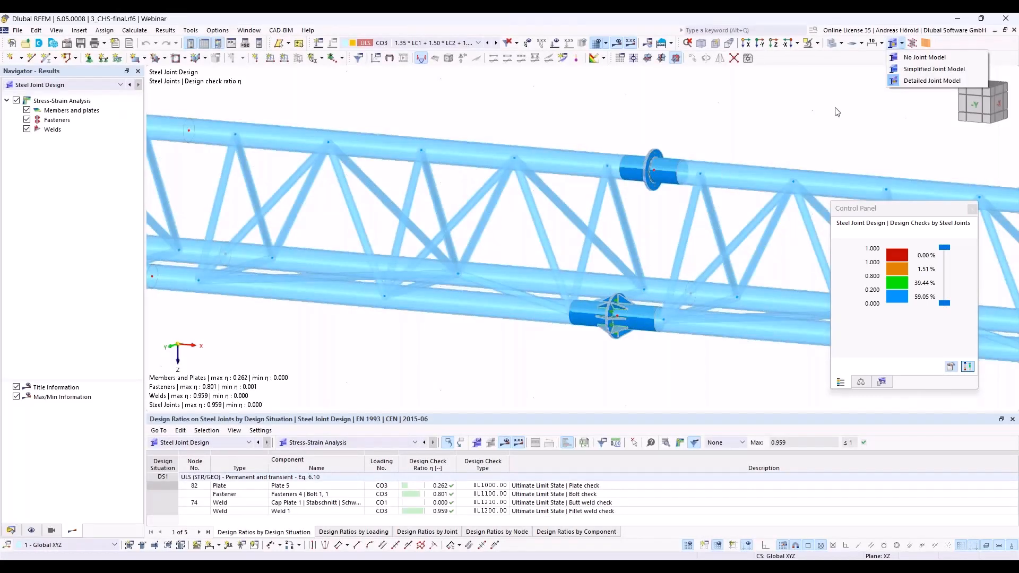
click(811, 117)
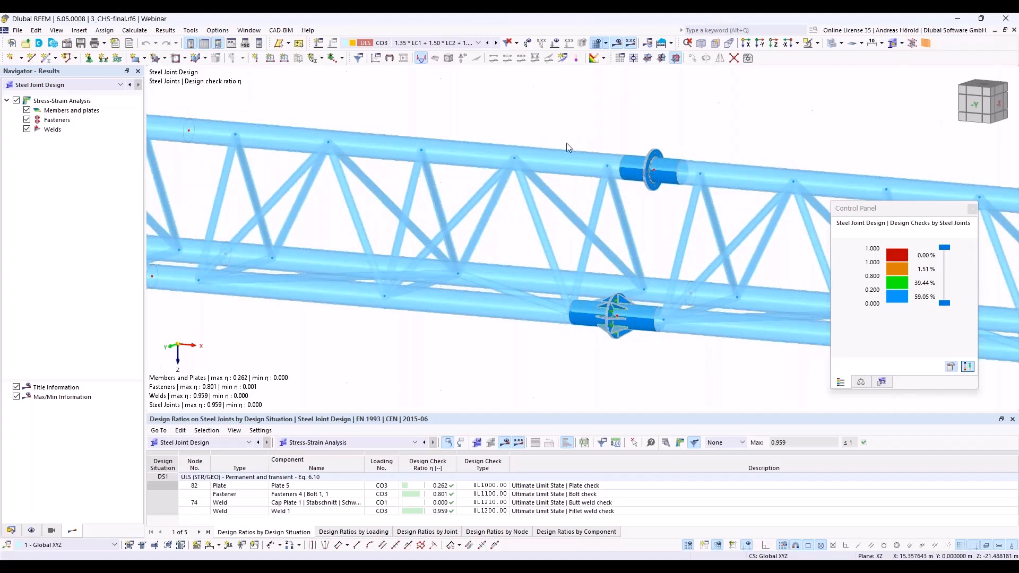
Step: Examine the design check colours on the stiffened flange joint at node 102 and on the upper chord's flange joint
scroll(619, 304, up, 1)
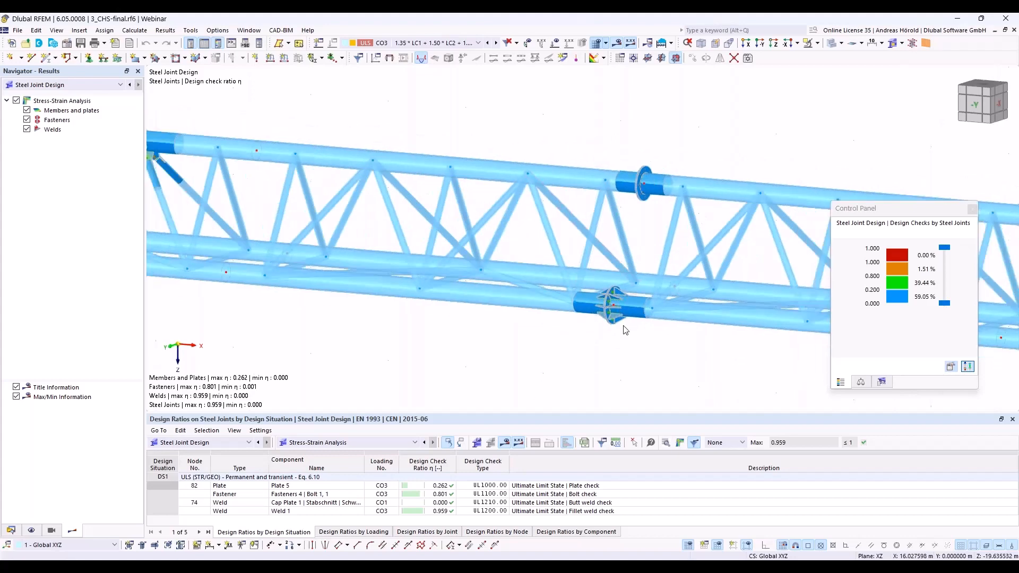
scroll(625, 330, up, 1)
scroll(607, 292, up, 5)
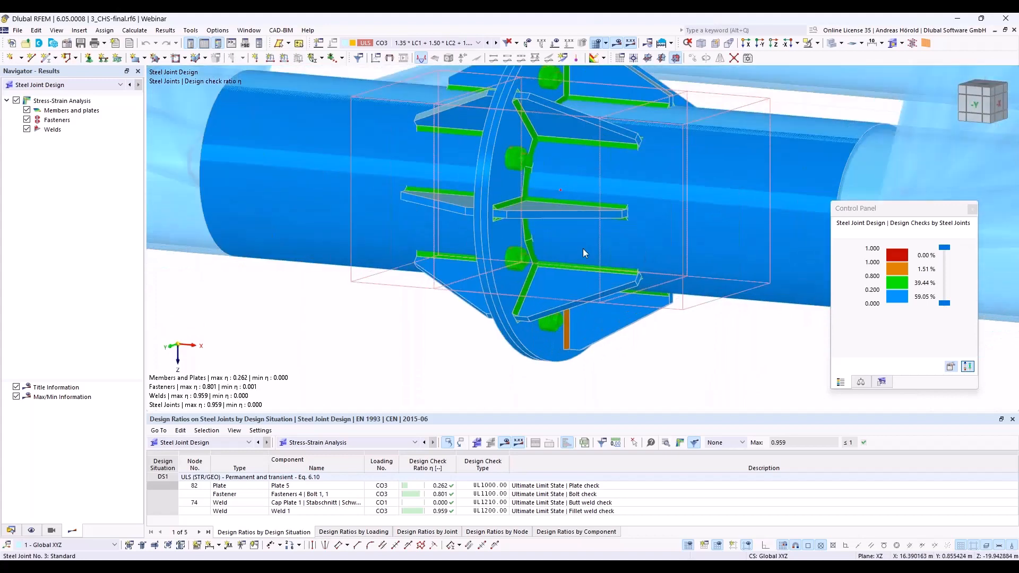
scroll(555, 206, up, 2)
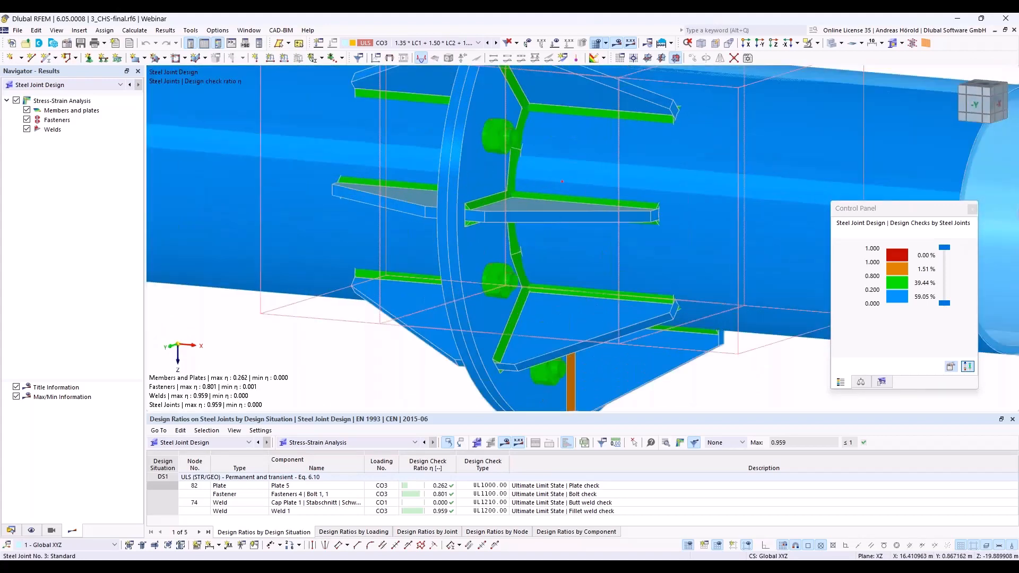
mouse_move(613, 332)
ctrl+middle_down()
mouse_move(615, 290)
mouse_move(613, 330)
ctrl+middle_up()
middle_drag(571, 132, 597, 206)
scroll(597, 206, down, 2)
scroll(596, 200, down, 2)
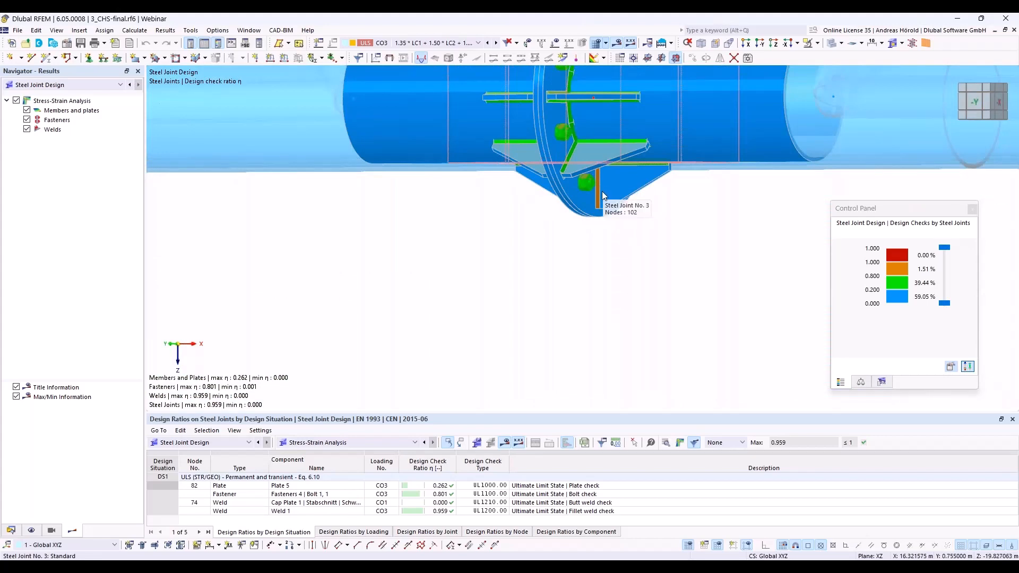
scroll(597, 193, up, 4)
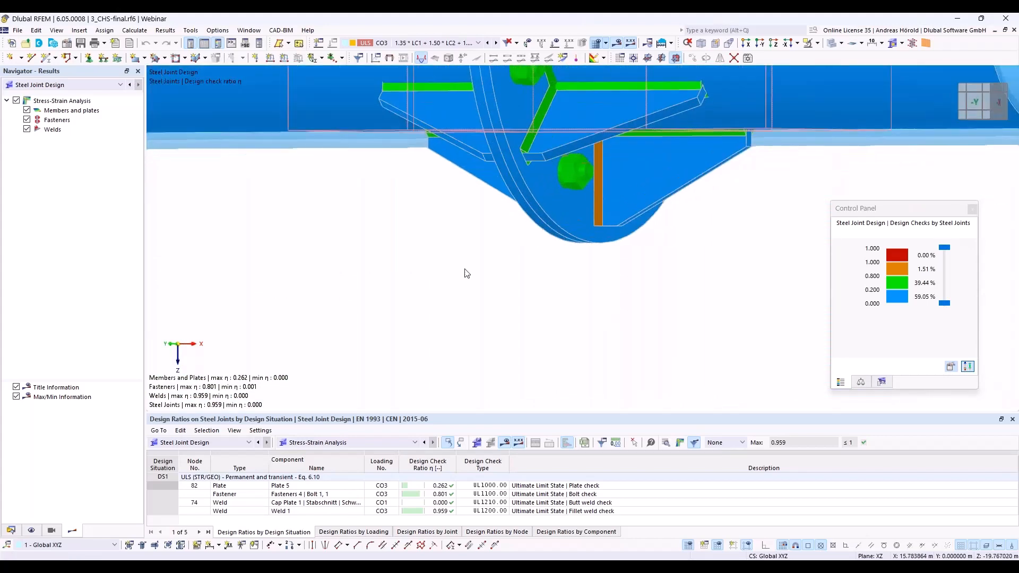
scroll(466, 272, up, 3)
scroll(444, 266, down, 8)
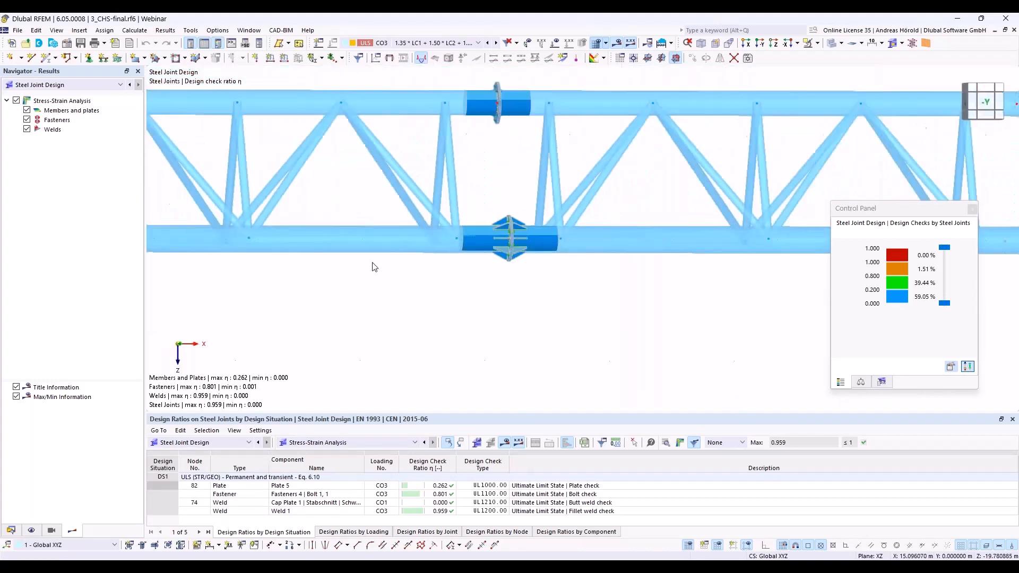
middle_drag(396, 228, 566, 217)
scroll(566, 217, up, 6)
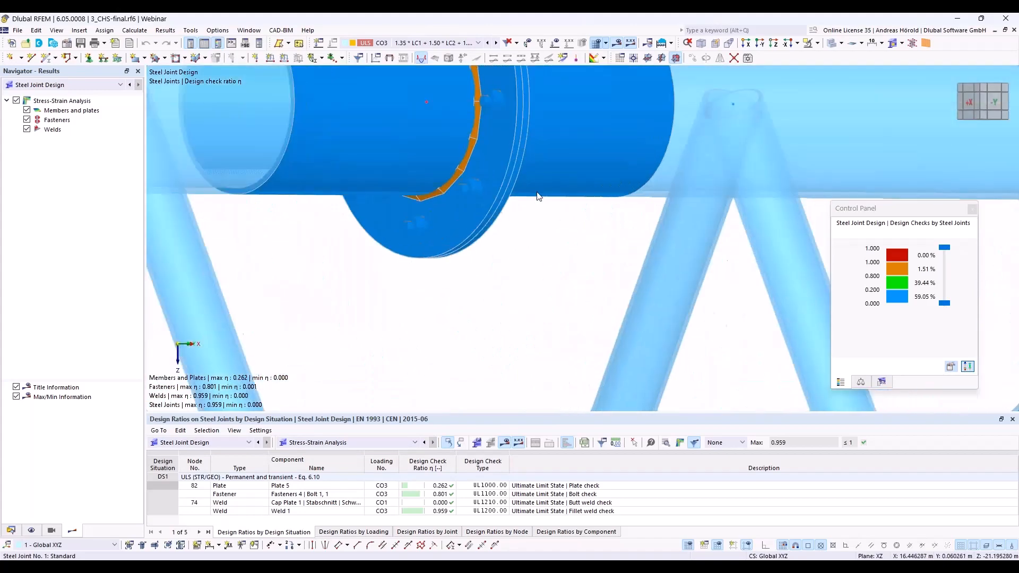
scroll(537, 275, down, 5)
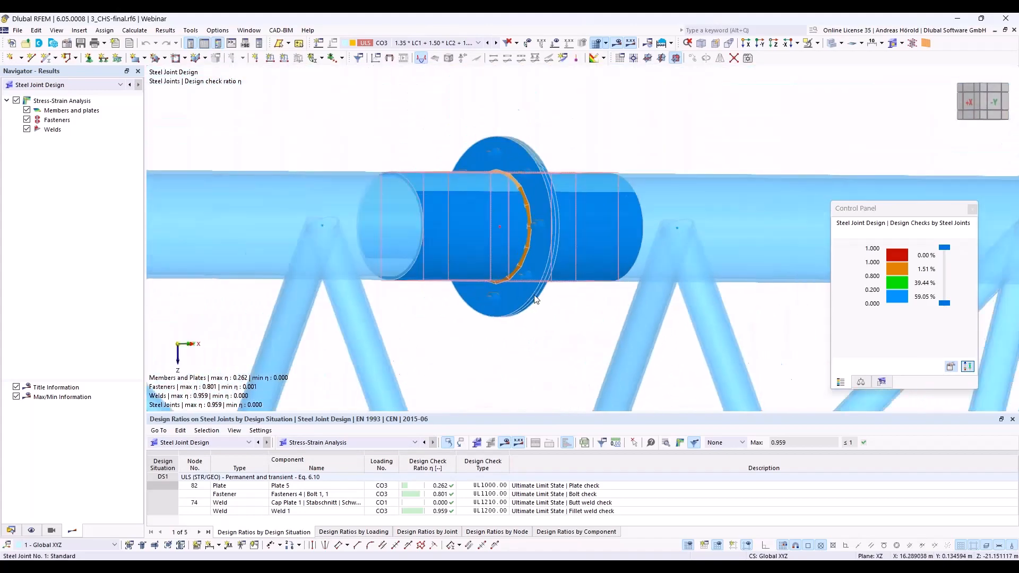
scroll(536, 299, down, 6)
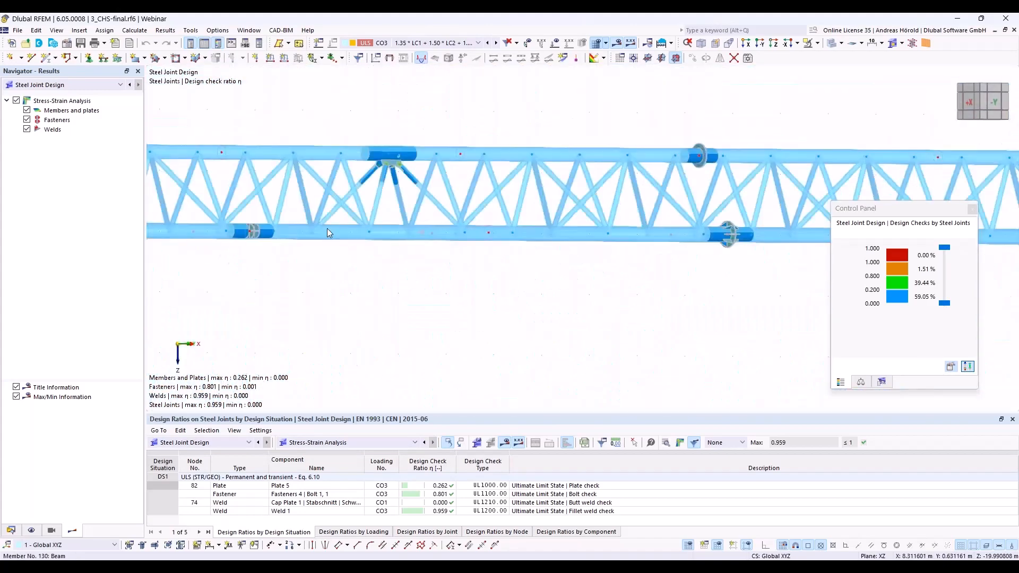
Step: Examine the design check colours on the gusset plate joint at node 82 and on the lower chord joint at node 74
scroll(381, 192, up, 6)
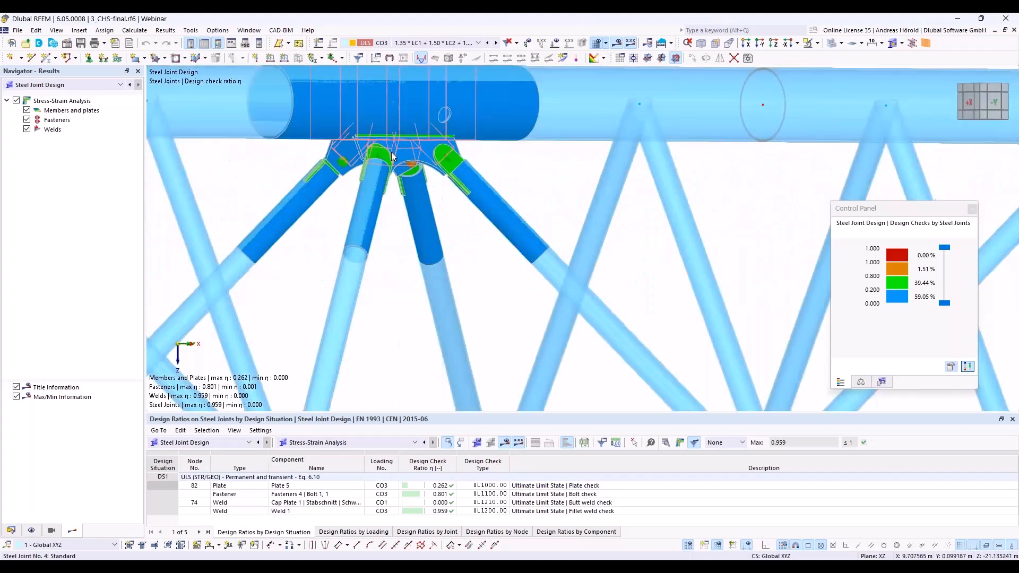
scroll(392, 155, up, 3)
ctrl+middle_drag(603, 305, 554, 309)
scroll(594, 285, down, 5)
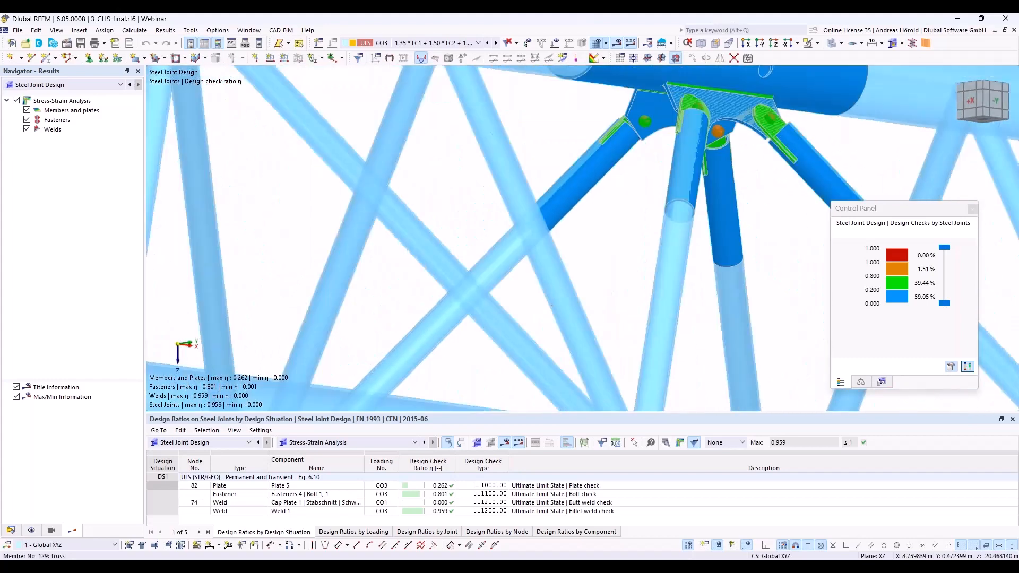
scroll(554, 309, down, 4)
scroll(359, 333, down, 2)
scroll(359, 332, up, 4)
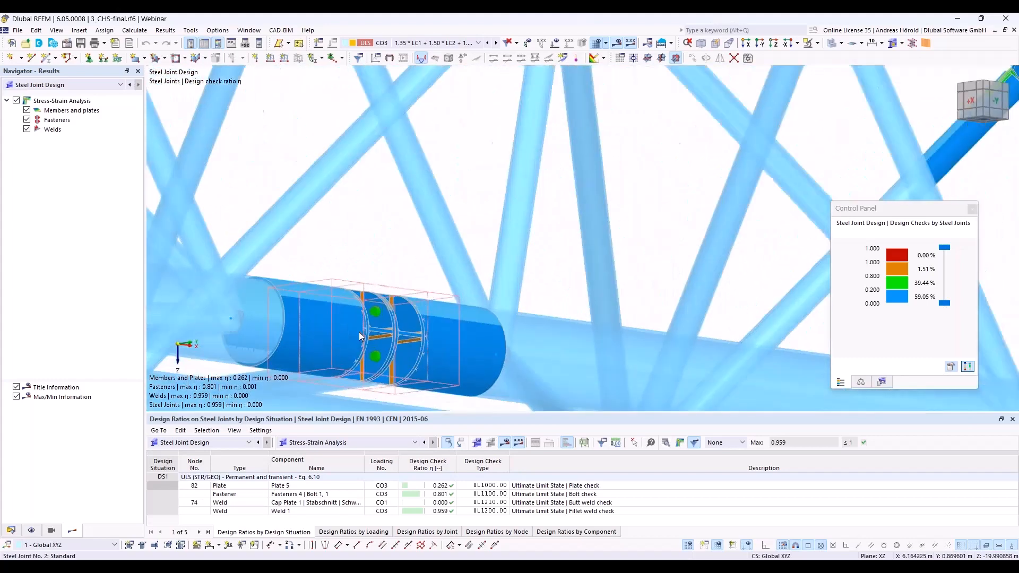
scroll(359, 332, down, 3)
scroll(356, 334, down, 1)
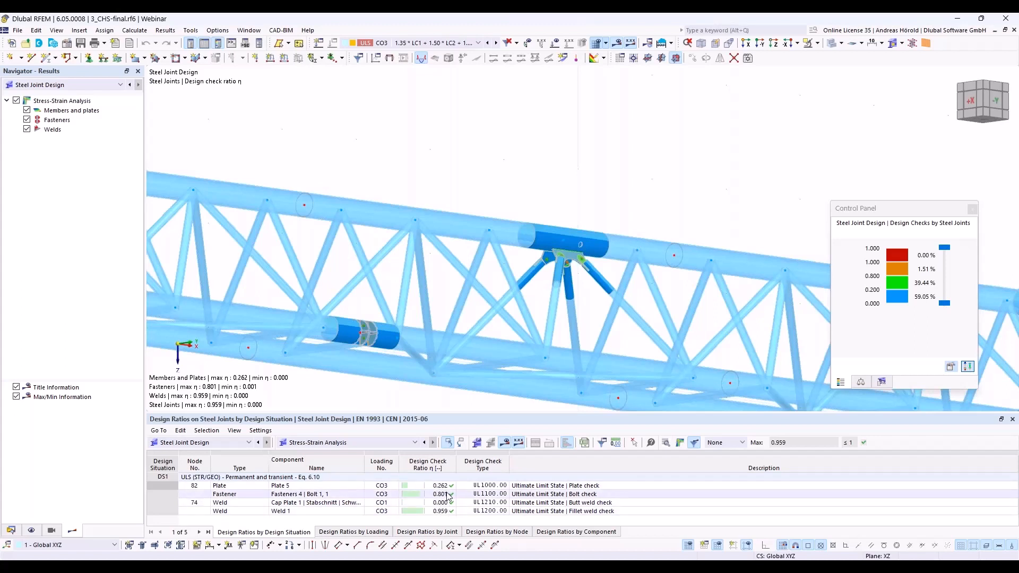
Step: Show the design ratios by loading in an enlarged results table and review load combinations CO1 to CO4
click(354, 531)
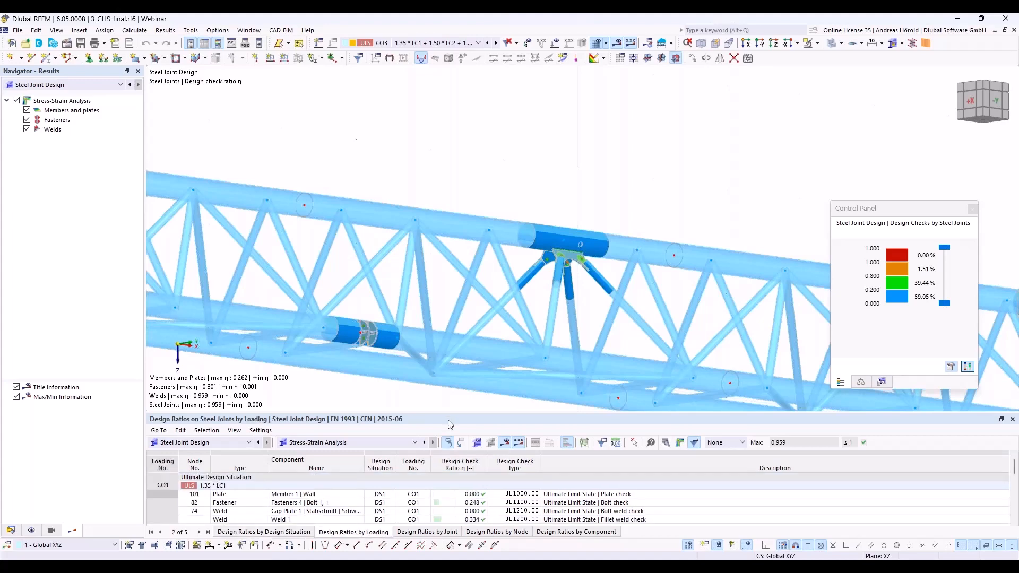
drag(451, 413, 452, 349)
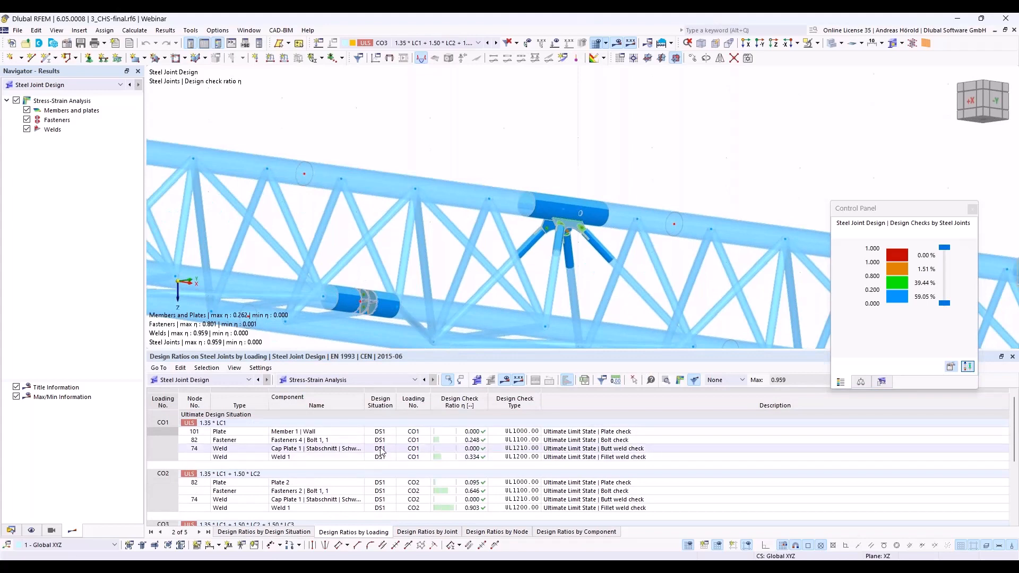
scroll(381, 451, down, 3)
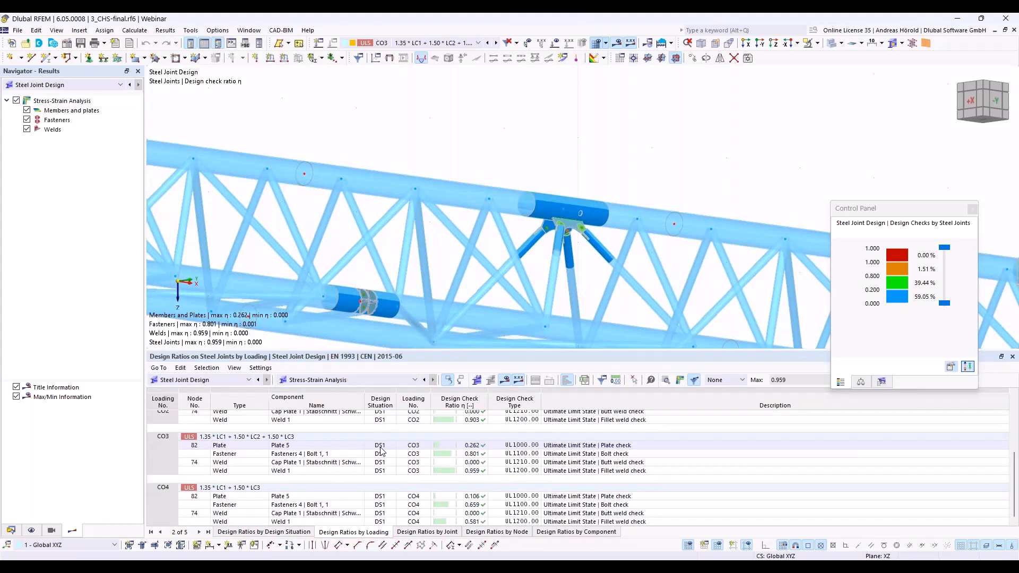
scroll(350, 458, up, 3)
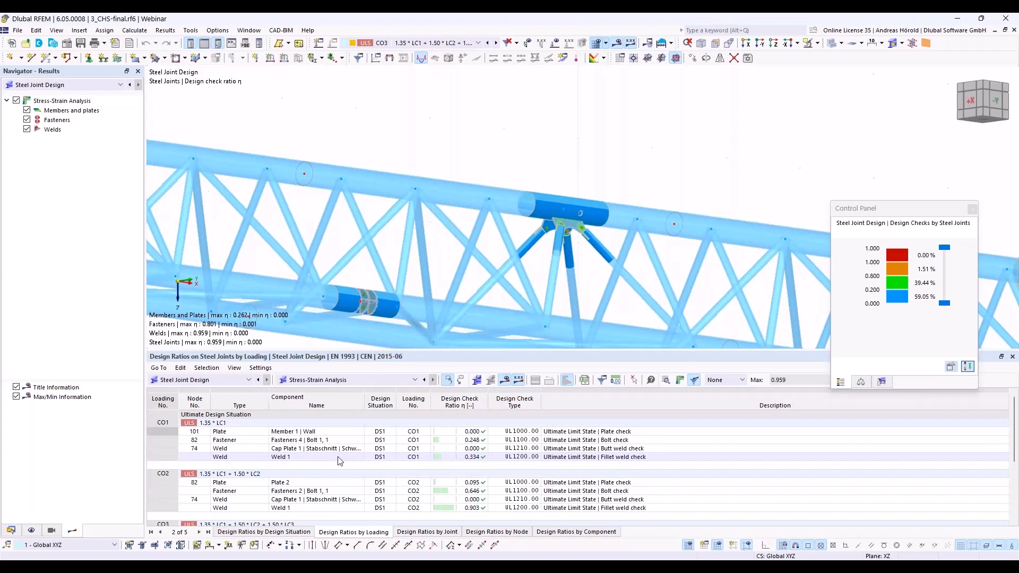
Step: Show the design ratios by joint and review the plate, fastener and weld checks at nodes 101, 74, 102 and 82
click(419, 532)
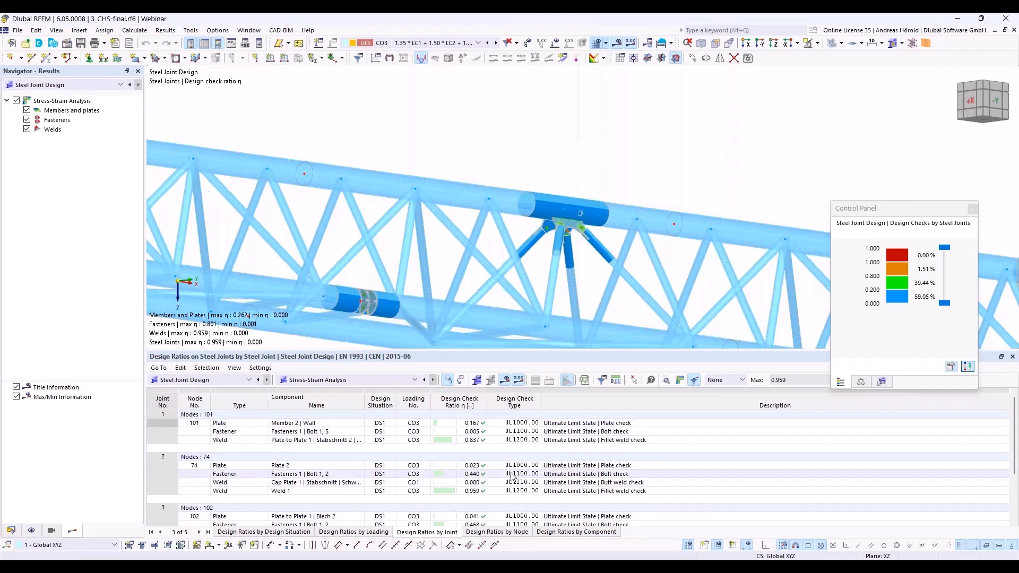
click(472, 441)
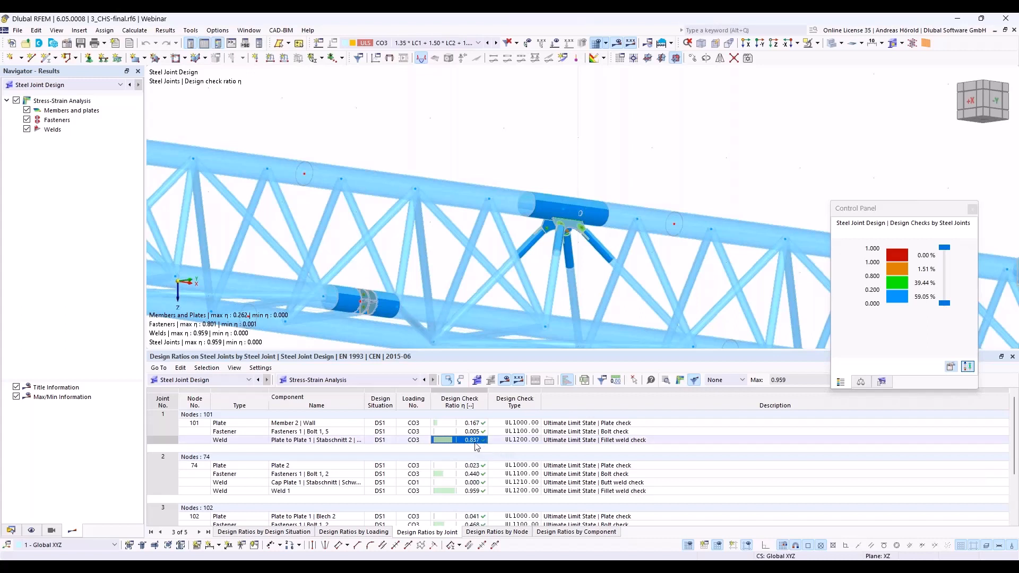
scroll(497, 477, down, 1)
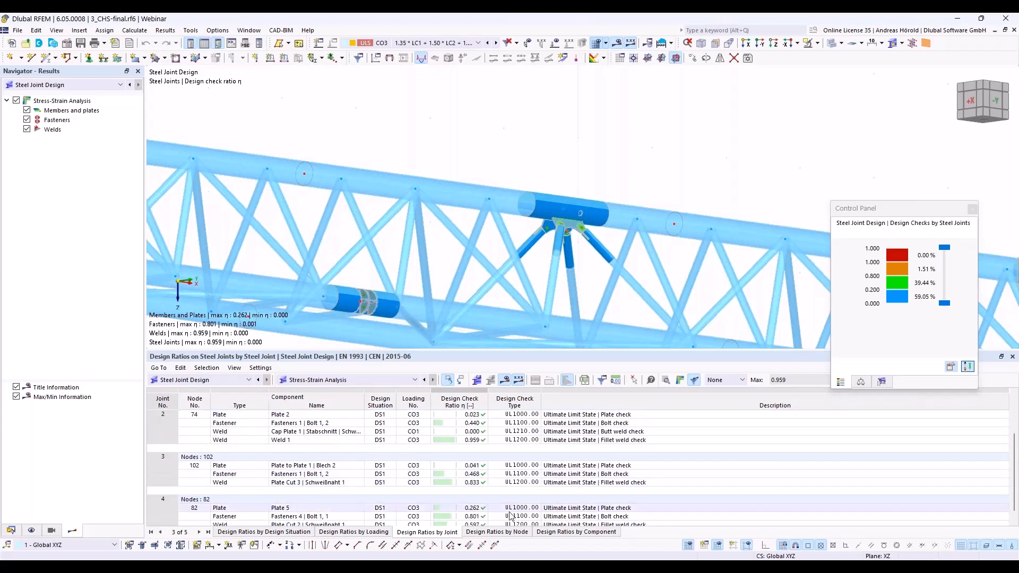
scroll(478, 478, down, 1)
Step: Open the design check details of Fasteners 1 | Bolt 1, 2 at node 102 and review the shear, bearing and tension resistance formulas
click(469, 475)
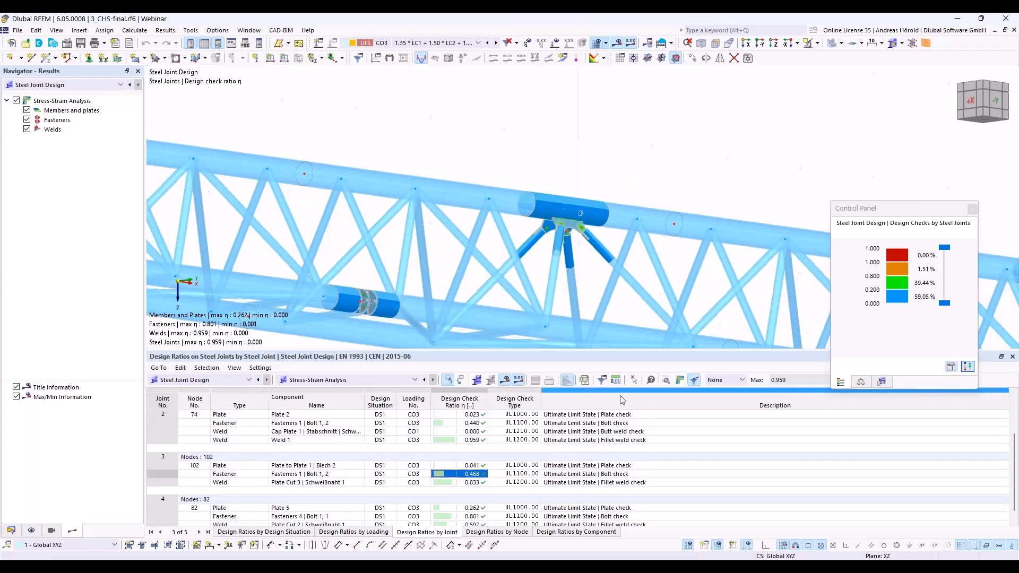
click(666, 382)
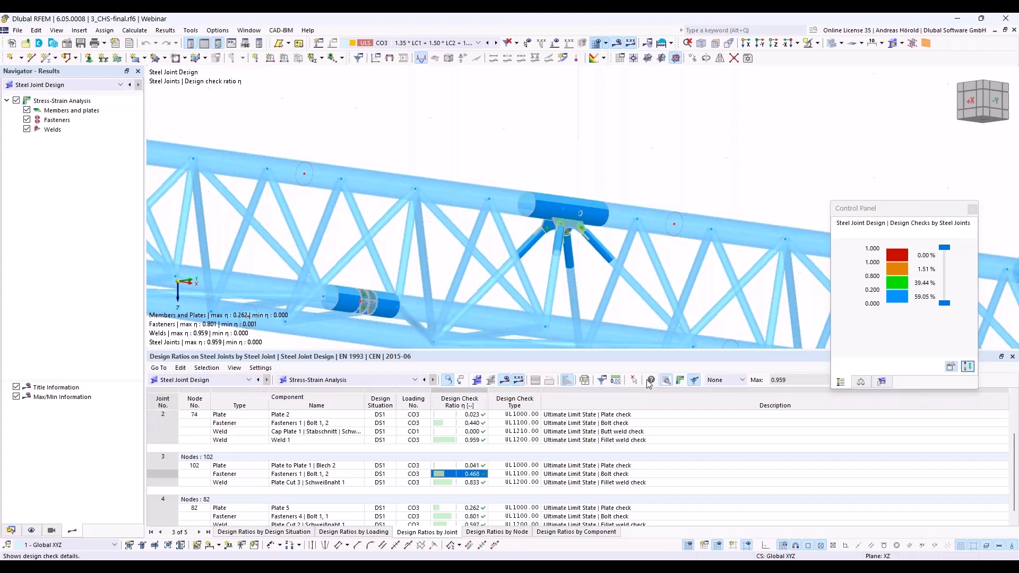
click(649, 382)
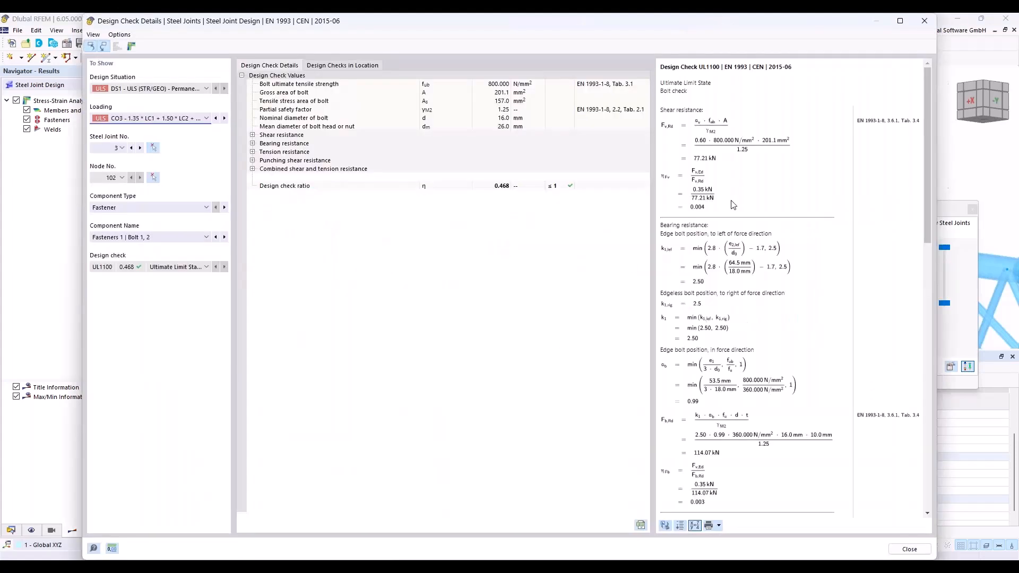
scroll(746, 319, down, 6)
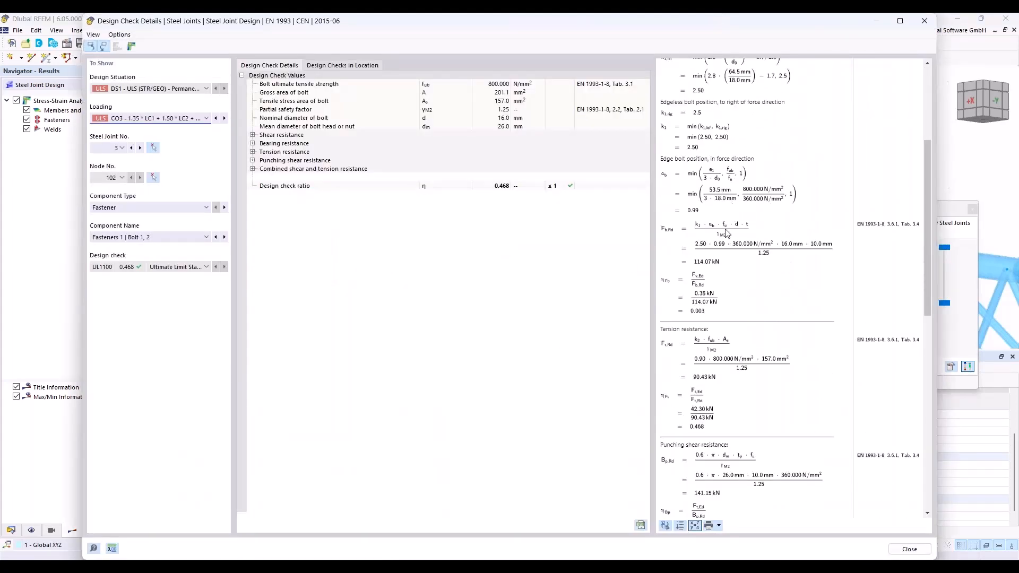
scroll(728, 244, down, 4)
scroll(727, 234, up, 7)
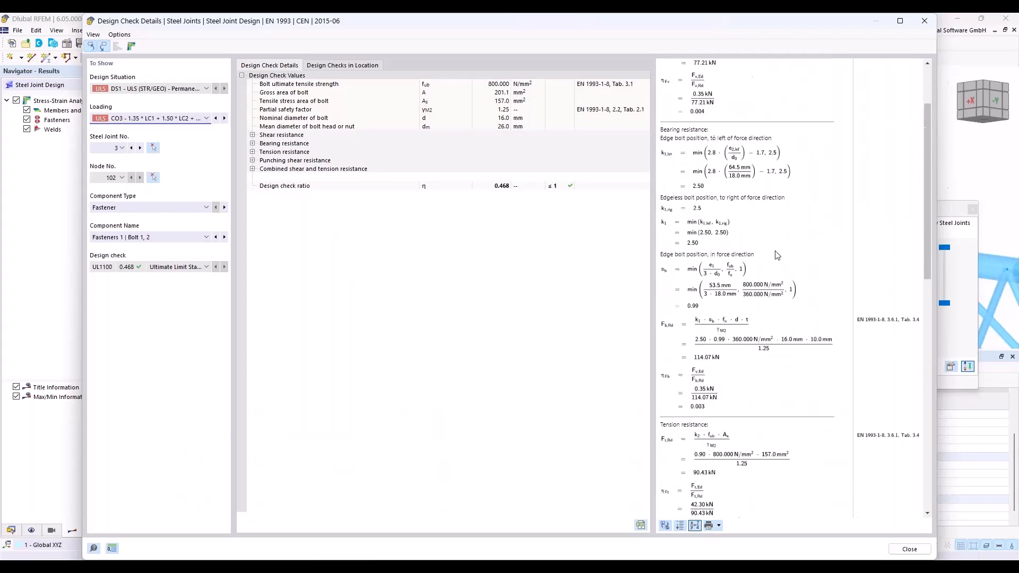
Step: Review the bearing, tension and punching shear resistance formulas of Bolt 1, 2 at node 102, and close the design check details
scroll(856, 379, down, 9)
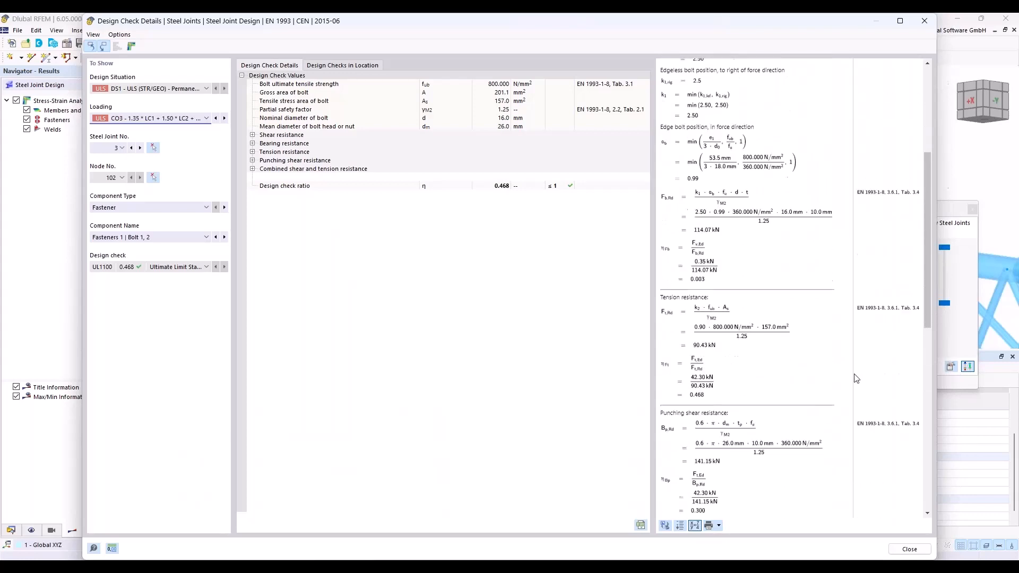
scroll(856, 378, up, 7)
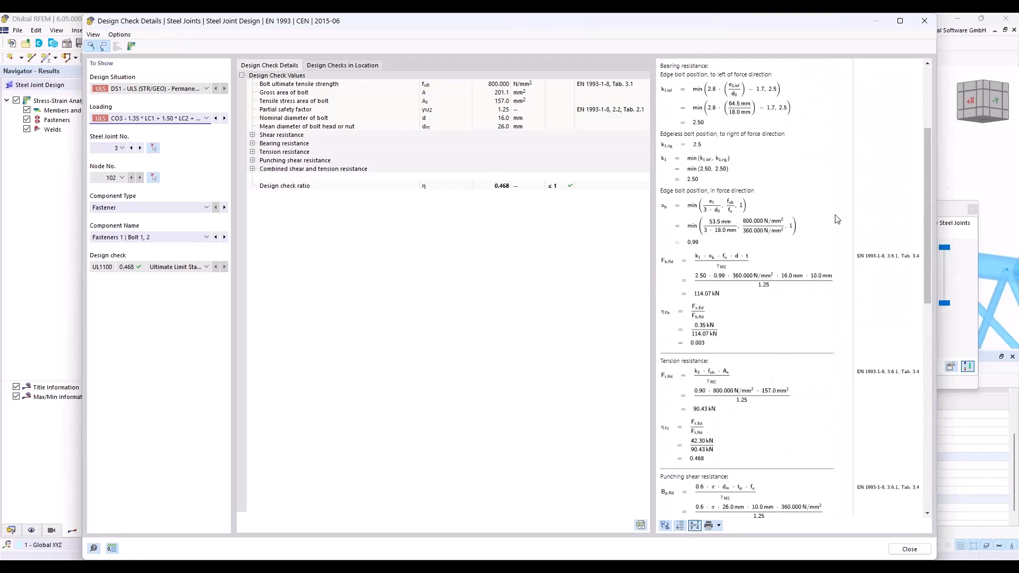
click(925, 22)
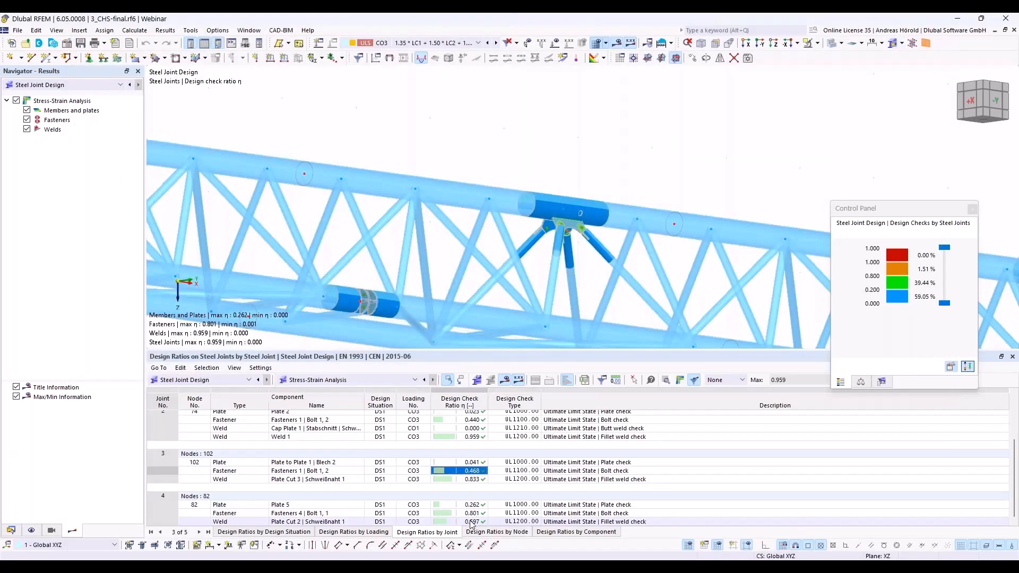
Step: Open the fillet weld check details of Plate Cut 2 | Schweißnaht 1 at node 82, review the formulas and close them
click(471, 522)
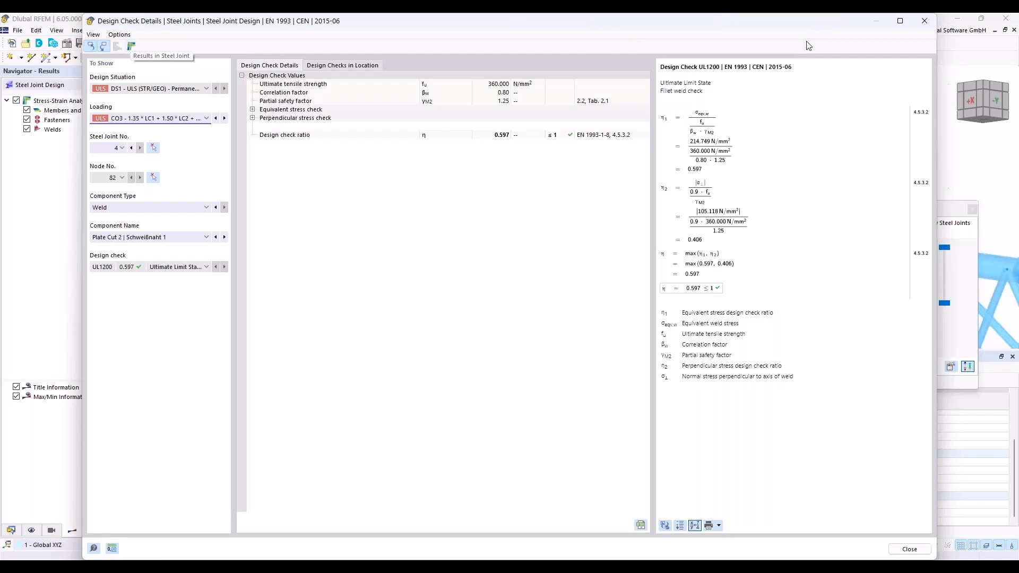
click(924, 21)
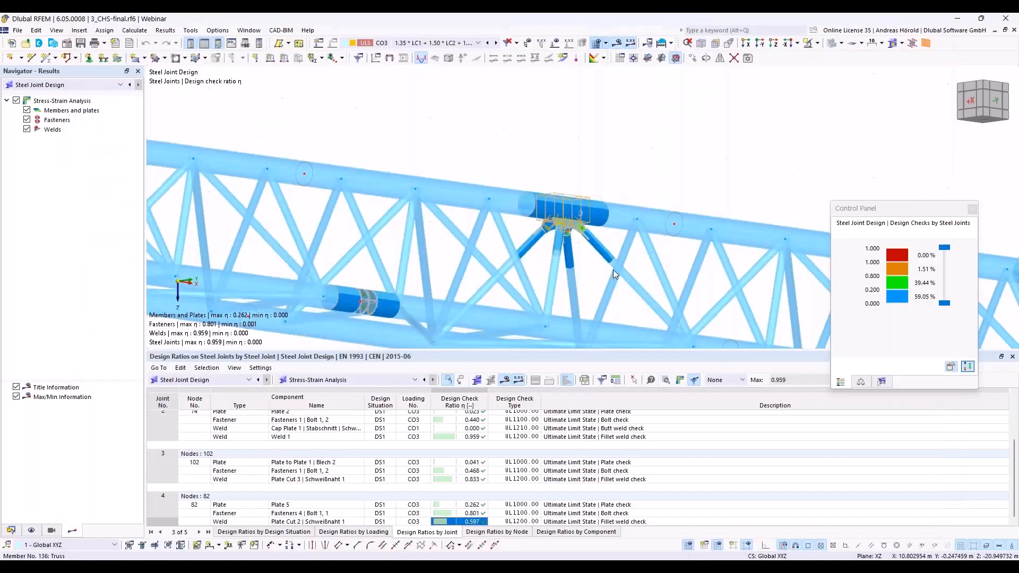
Step: Open the detailed joint results for the Plate Cut 2 weld at node 82 and display only that specific component
click(681, 381)
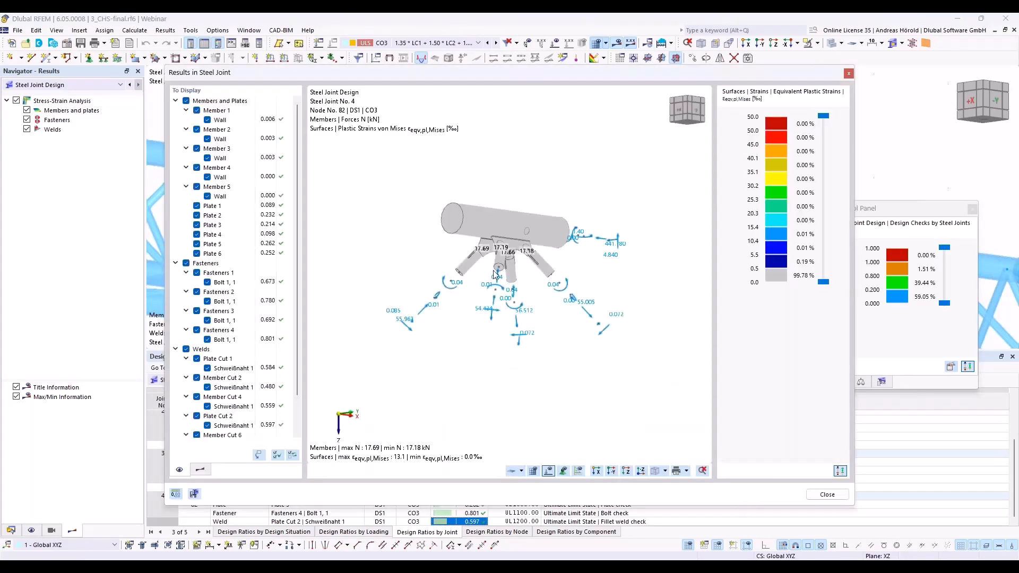
drag(478, 79, 456, 51)
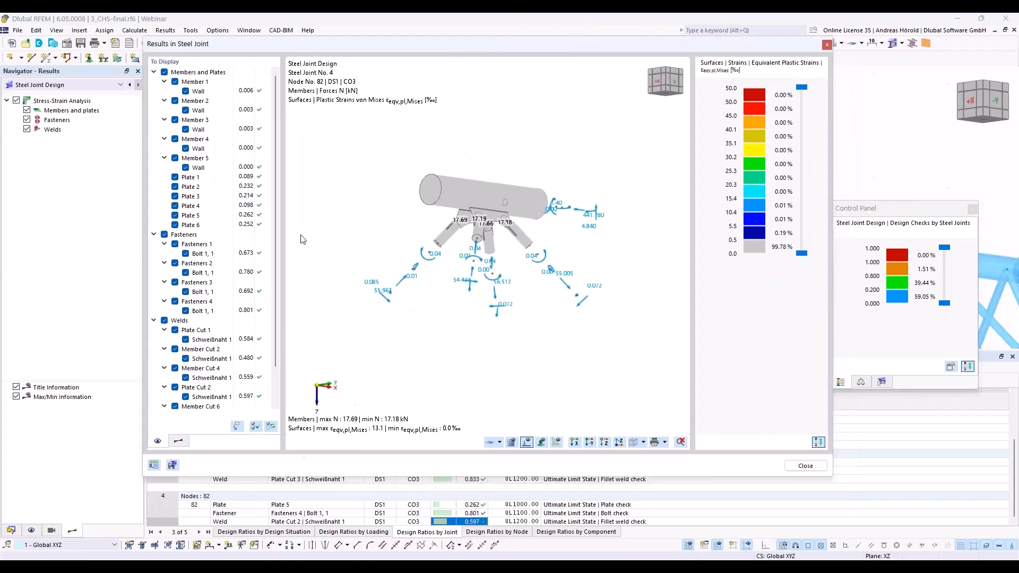
click(238, 427)
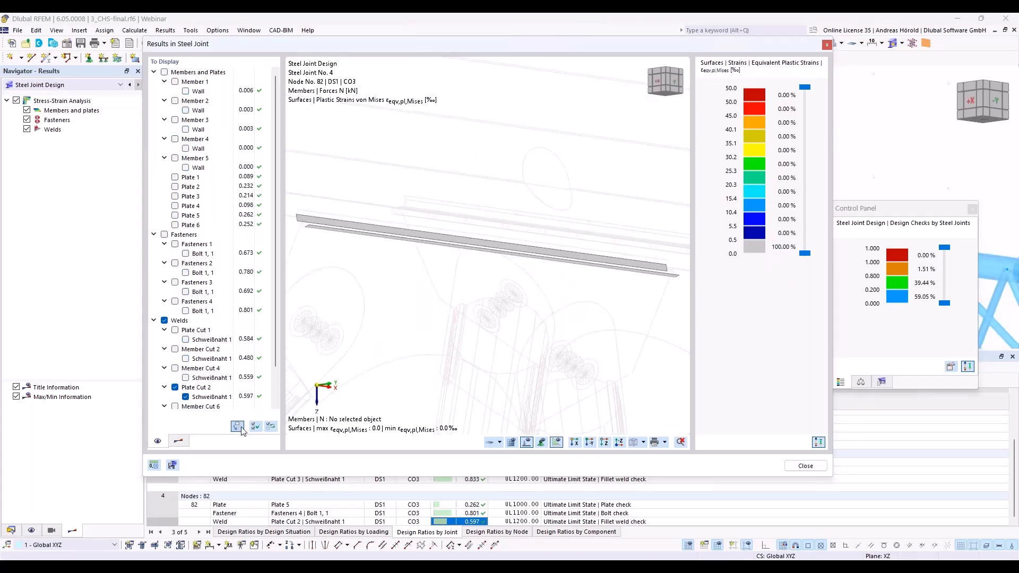
Step: Show the detailed results of Fasteners 4 | Bolt 1, 1 and of Plate 5 at node 82
click(467, 514)
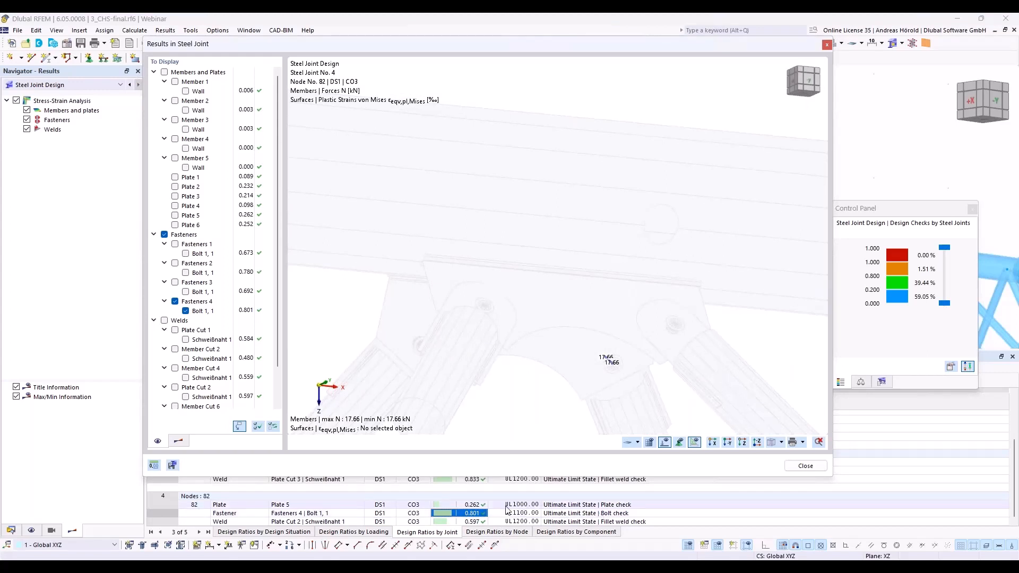
click(477, 505)
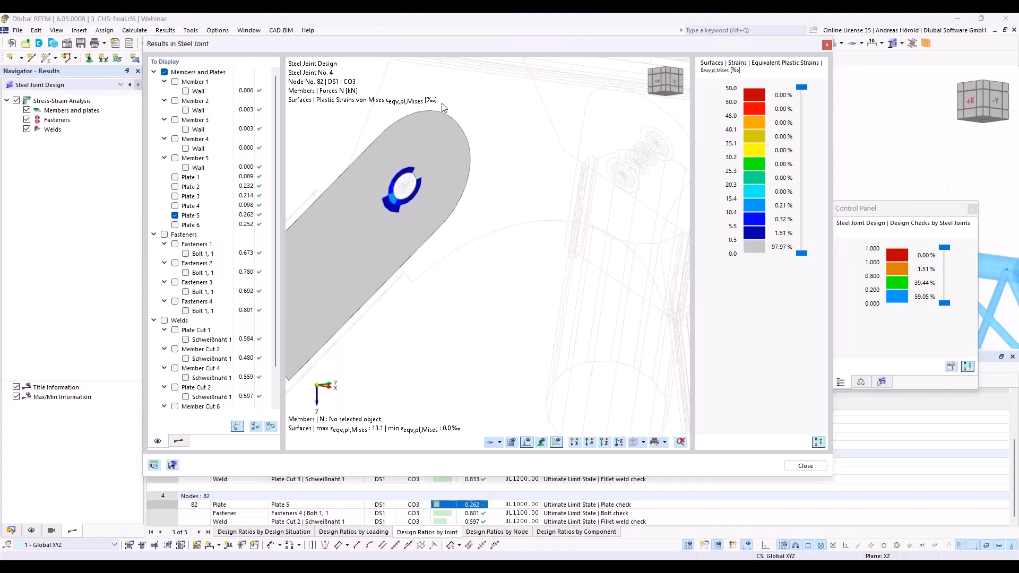
drag(432, 44, 352, 23)
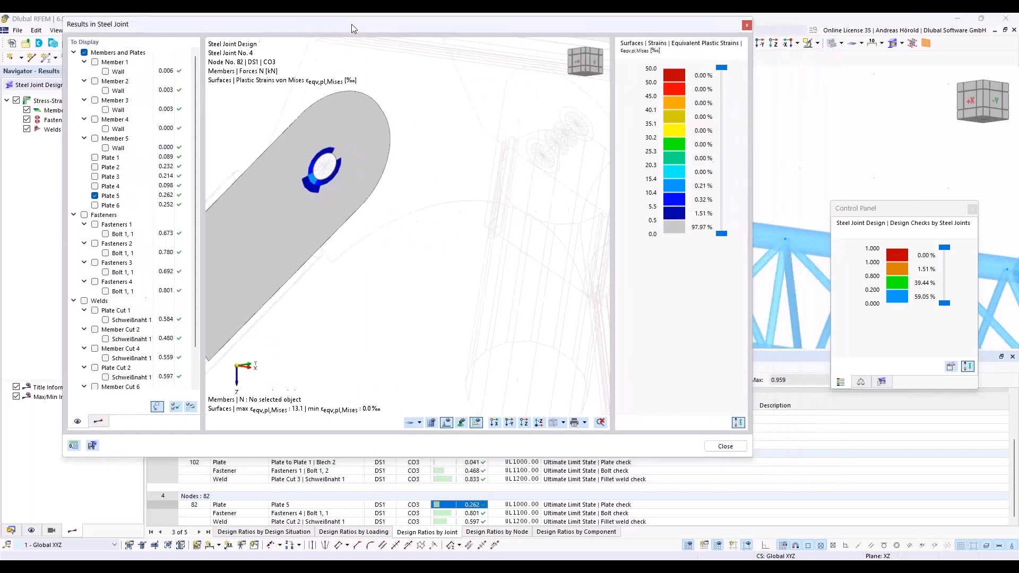
Step: Display the equivalent stress of the Plate Cut 3 weld at node 102 and look at the graphics printing options
click(464, 481)
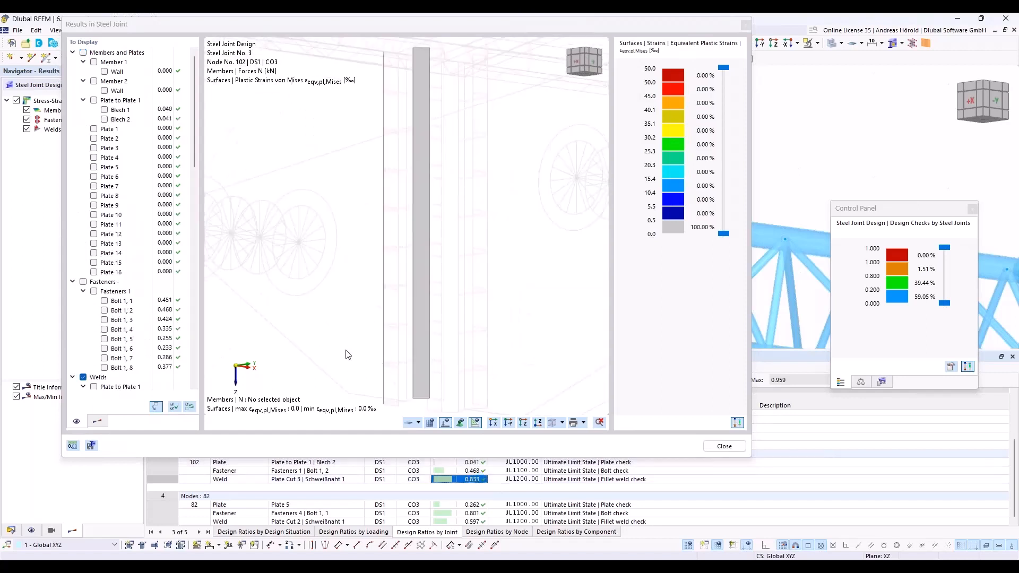
click(97, 421)
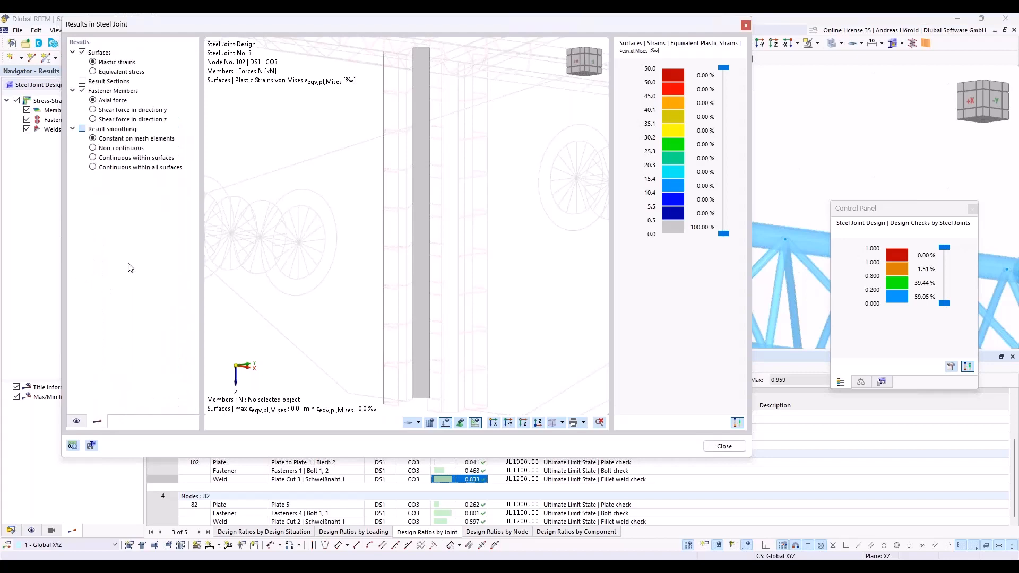
click(94, 72)
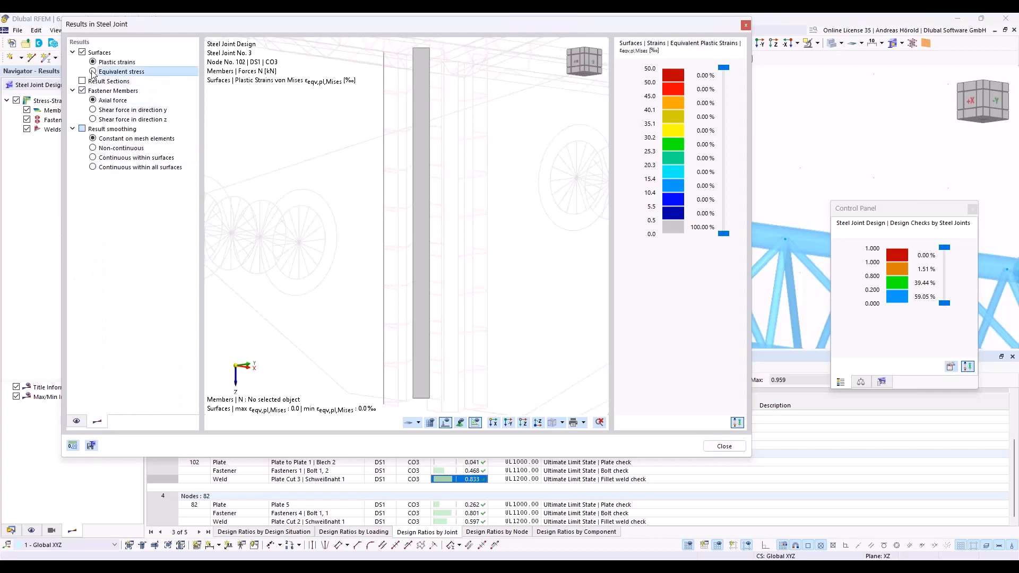
scroll(446, 223, down, 5)
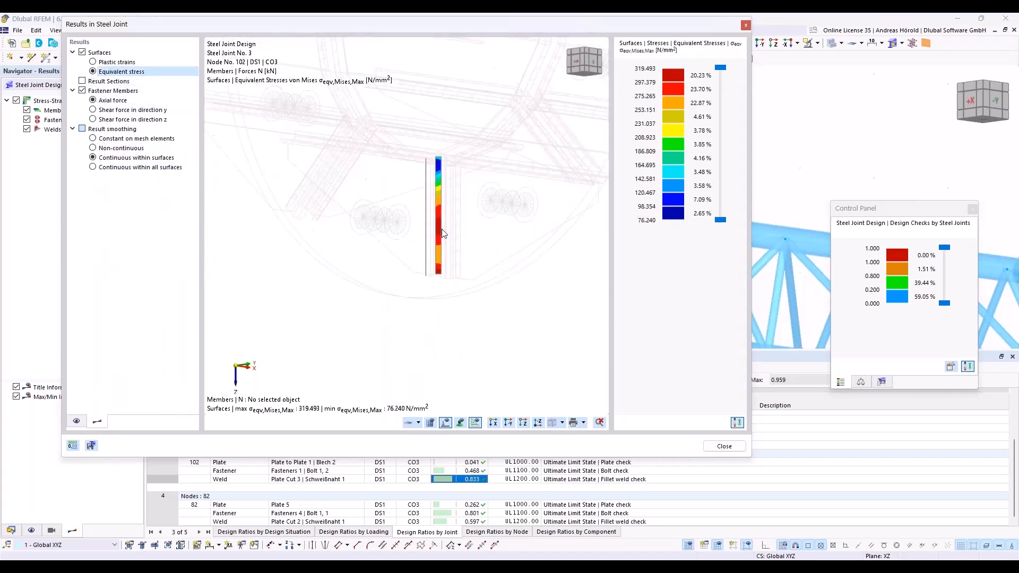
click(585, 425)
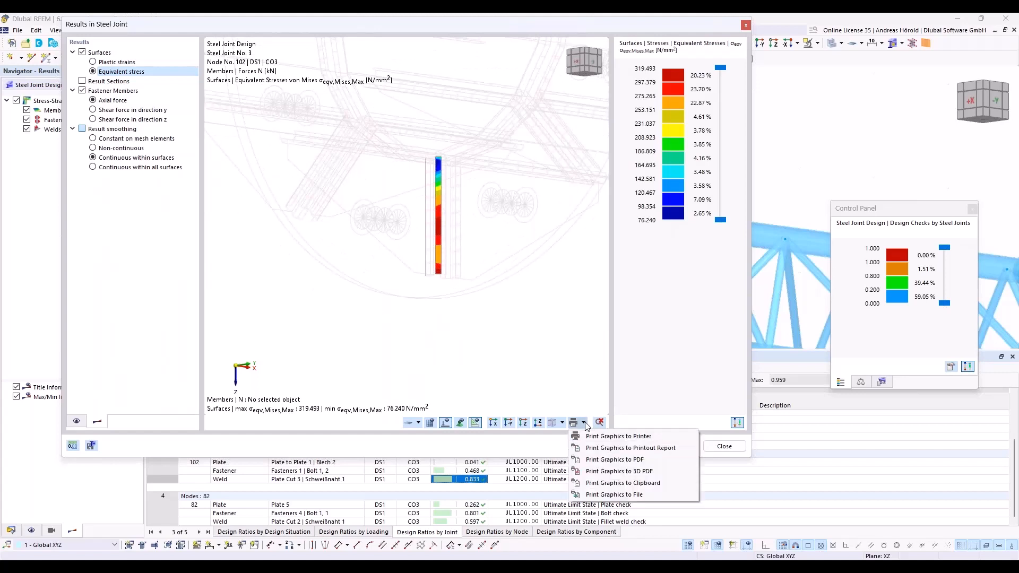
click(584, 423)
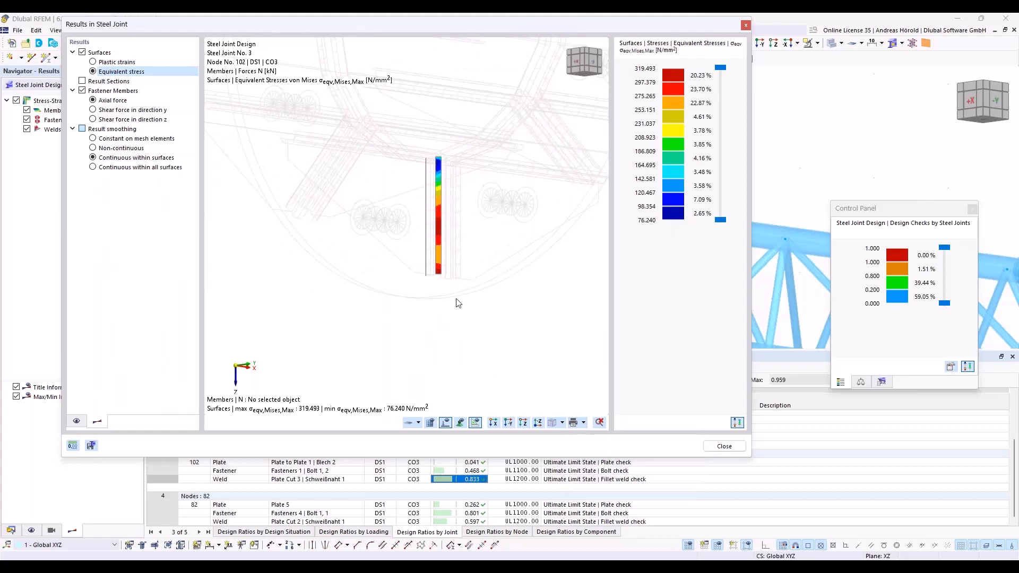
Step: Review the axial force of Bolt 1, 2 and the equivalent stress of Blech 2 at node 102, and close the joint results
click(472, 472)
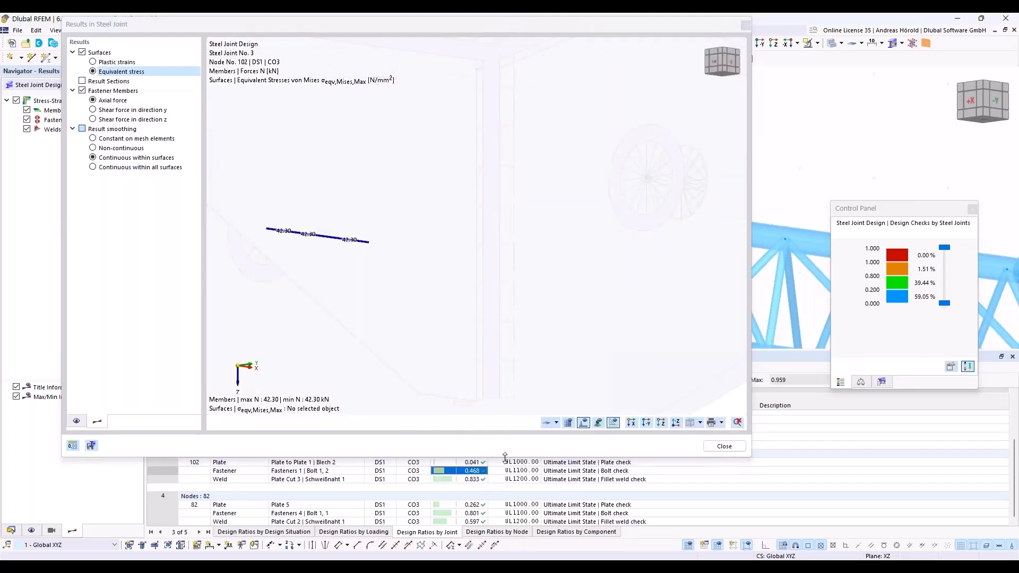
click(483, 463)
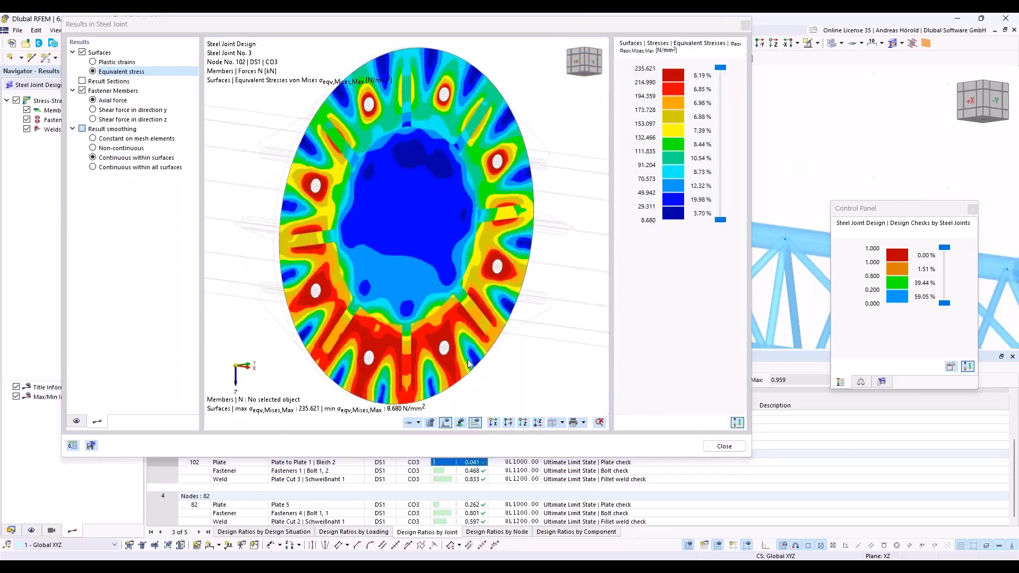
click(77, 423)
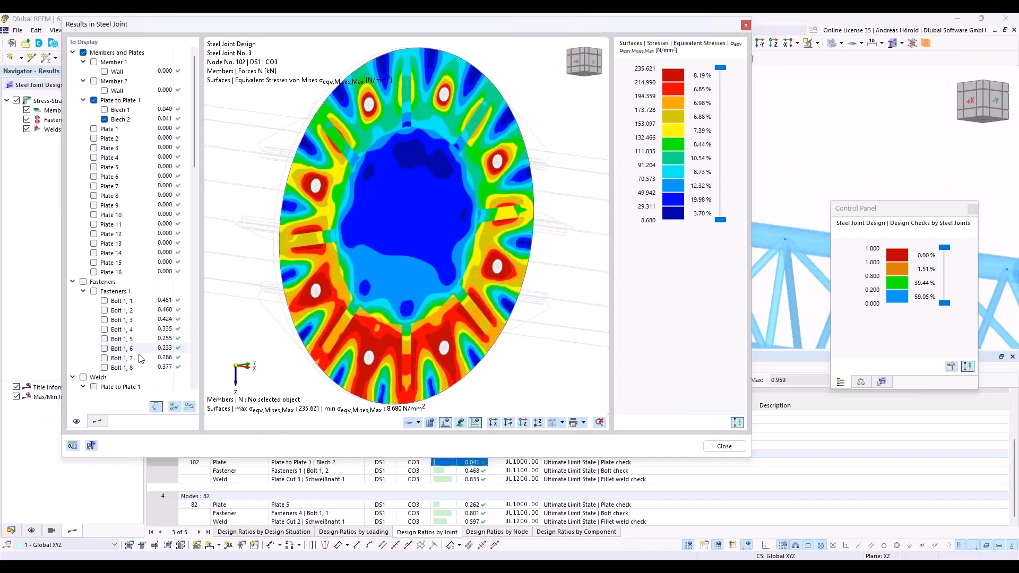
click(101, 423)
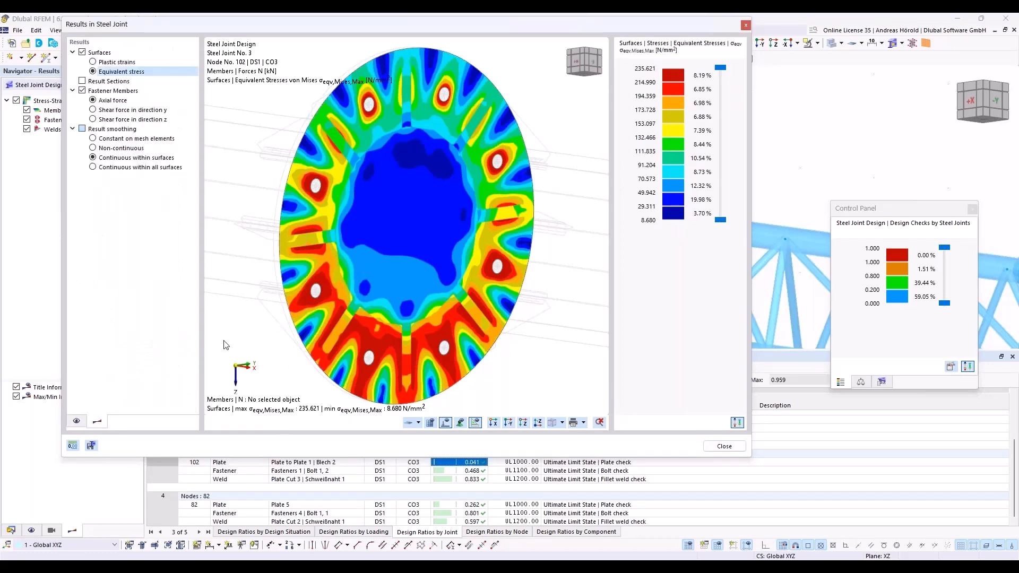
click(747, 24)
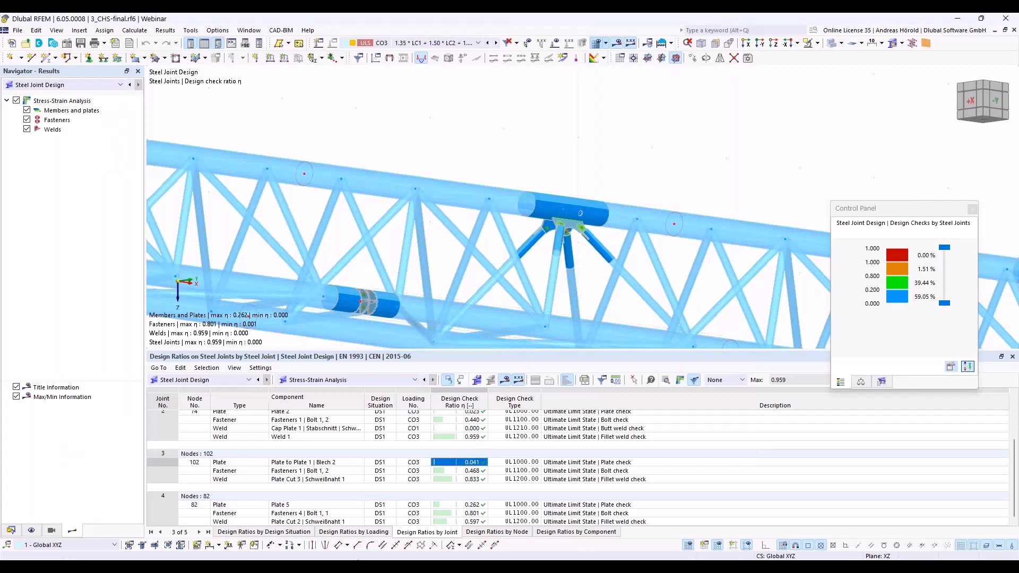
Step: Switch to the PowerPoint slide show and advance to the slide comparing load capacity and axial stiffness of the three connections
mouse_move(369, 569)
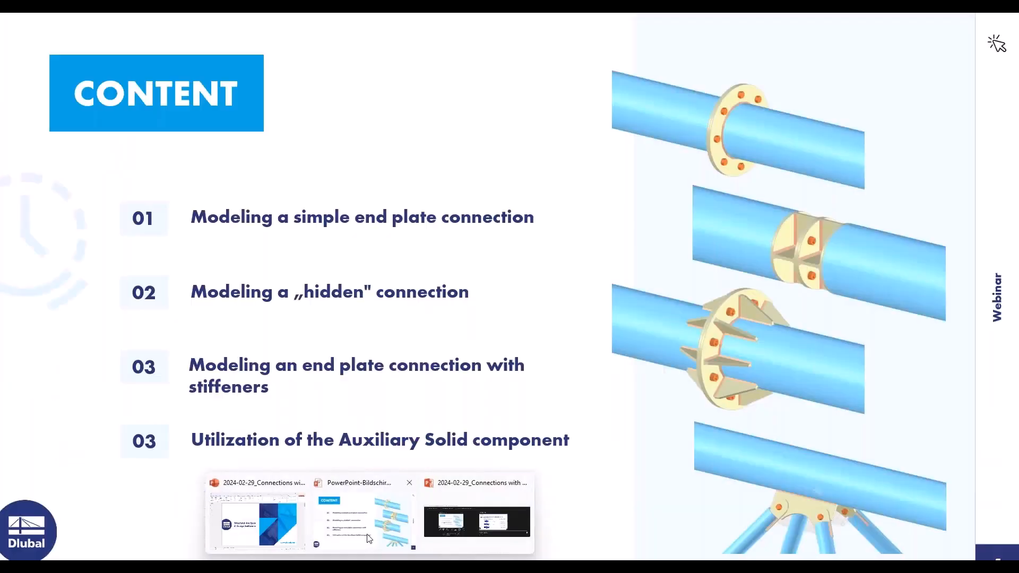
click(368, 538)
click(910, 407)
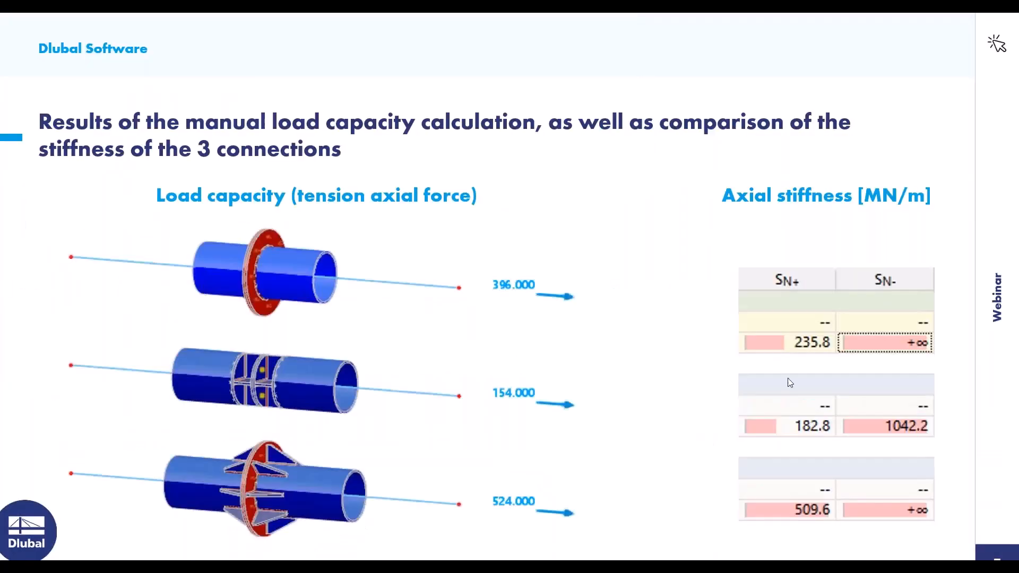